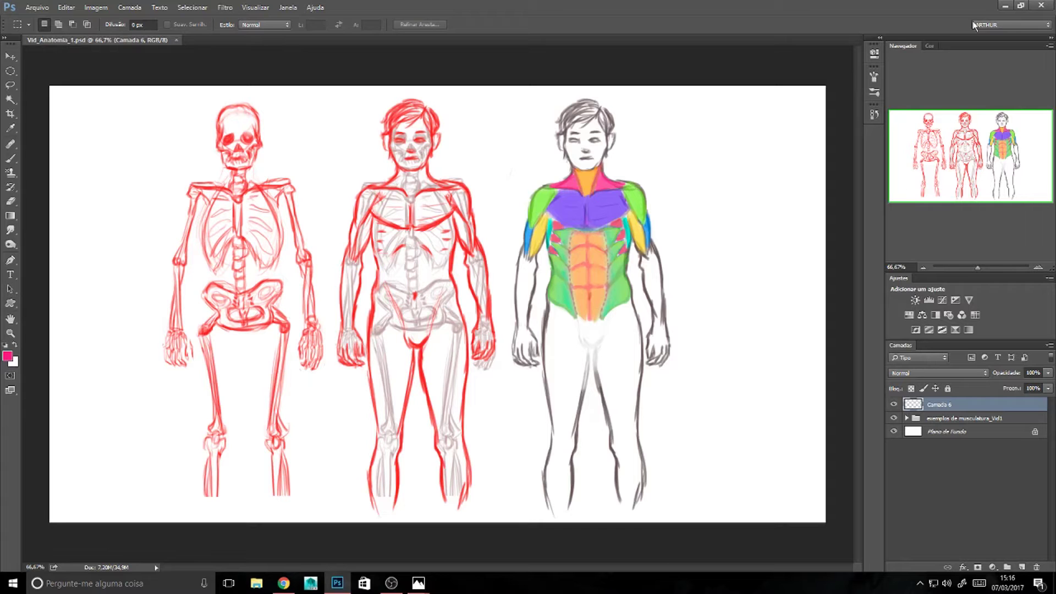
pyautogui.click(895, 420)
pyautogui.click(894, 419)
pyautogui.click(8, 356)
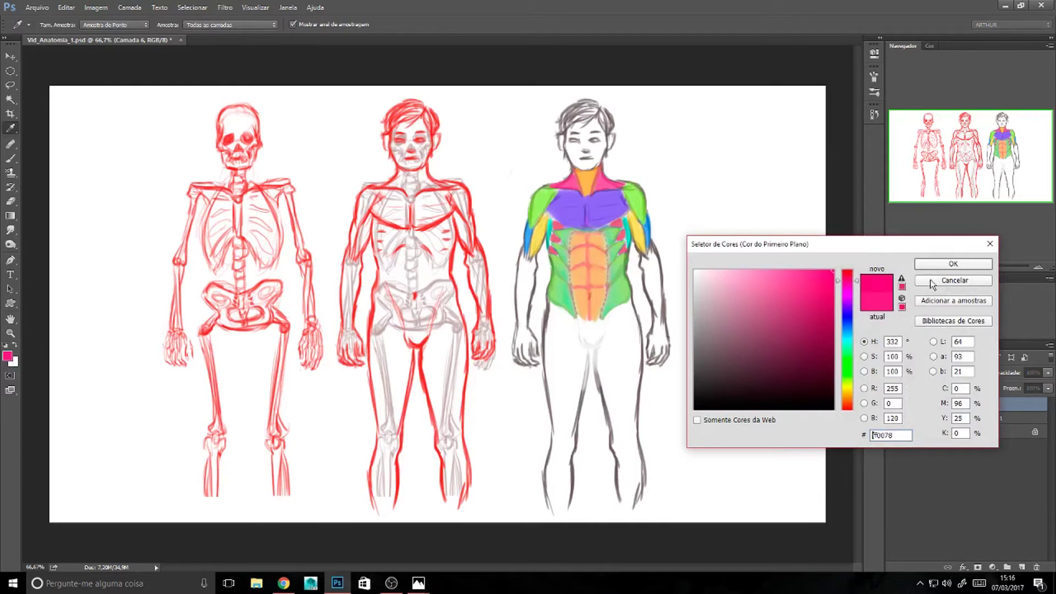
pyautogui.click(933, 284)
pyautogui.press('b')
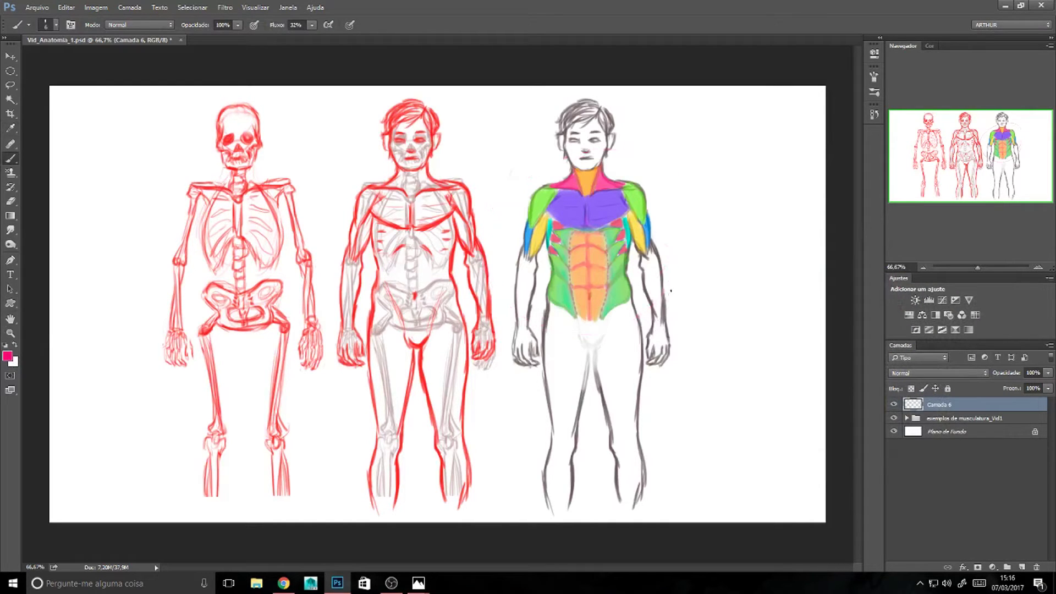
pyautogui.click(10, 57)
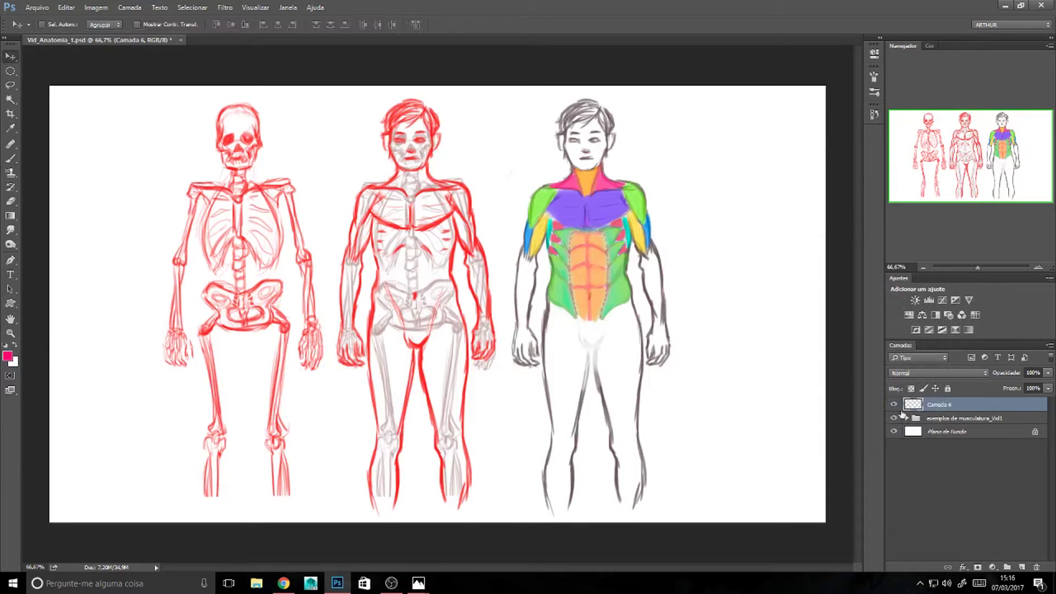
# Expand the exemplos de musculatura_Vid1 group and toggle the visibility of the group and its sketch1 layer to inspect their contents.
pyautogui.click(894, 419)
pyautogui.click(894, 418)
pyautogui.click(907, 418)
pyautogui.click(916, 462)
pyautogui.click(894, 474)
pyautogui.click(894, 473)
pyautogui.click(895, 473)
pyautogui.click(894, 473)
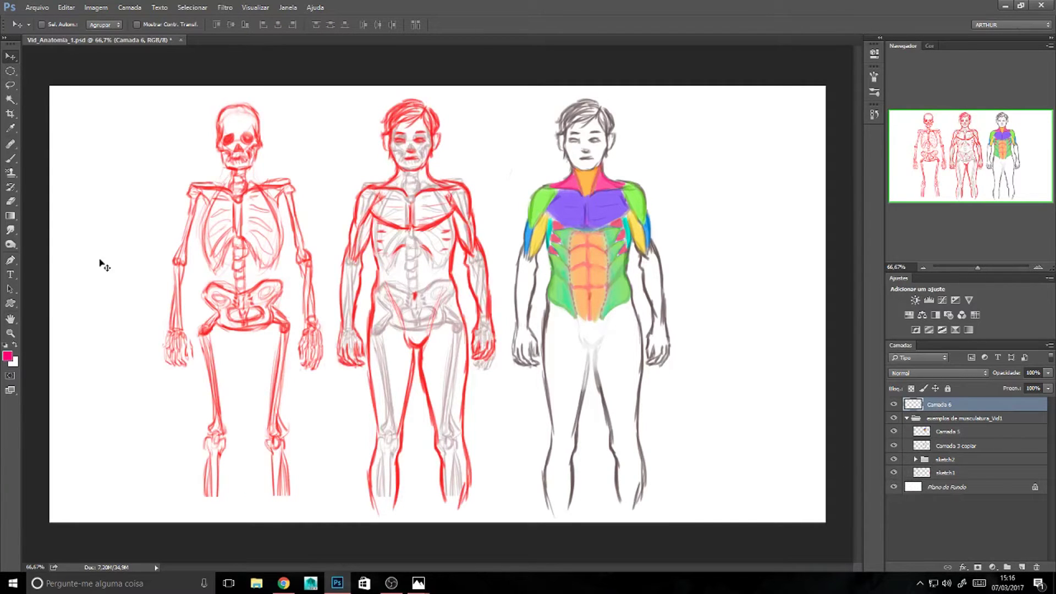
# Set the foreground colour to pure red and activate the Brush tool.
pyautogui.press('i')
pyautogui.click(7, 356)
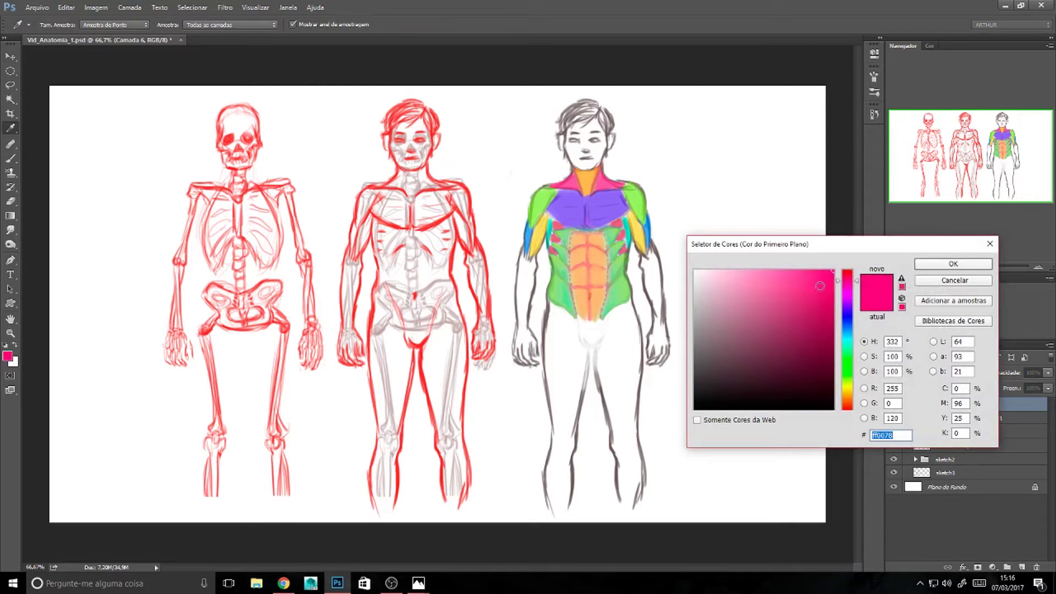
pyautogui.click(850, 408)
pyautogui.click(946, 267)
pyautogui.press('b')
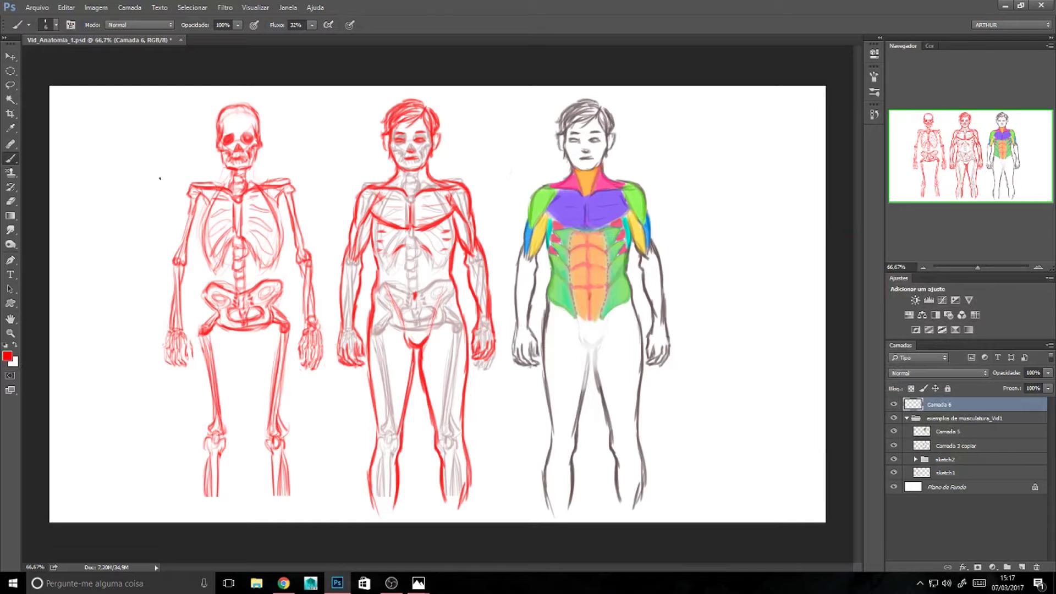
# Collapse the exemplos de musculatura_Vid1 group and hide both it and the Camada 6 layer.
pyautogui.click(907, 418)
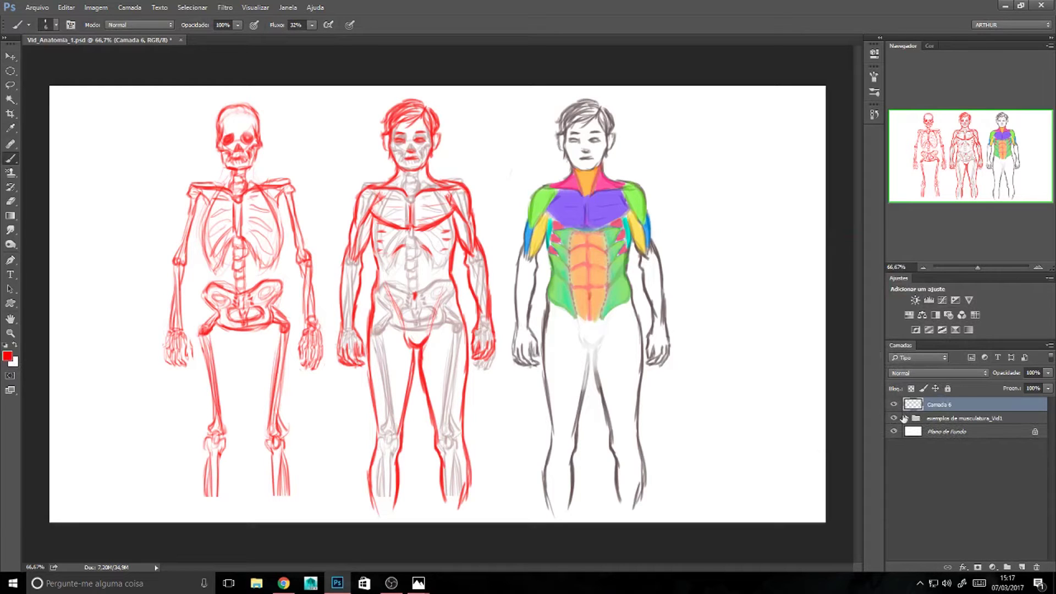
pyautogui.click(894, 404)
pyautogui.click(894, 418)
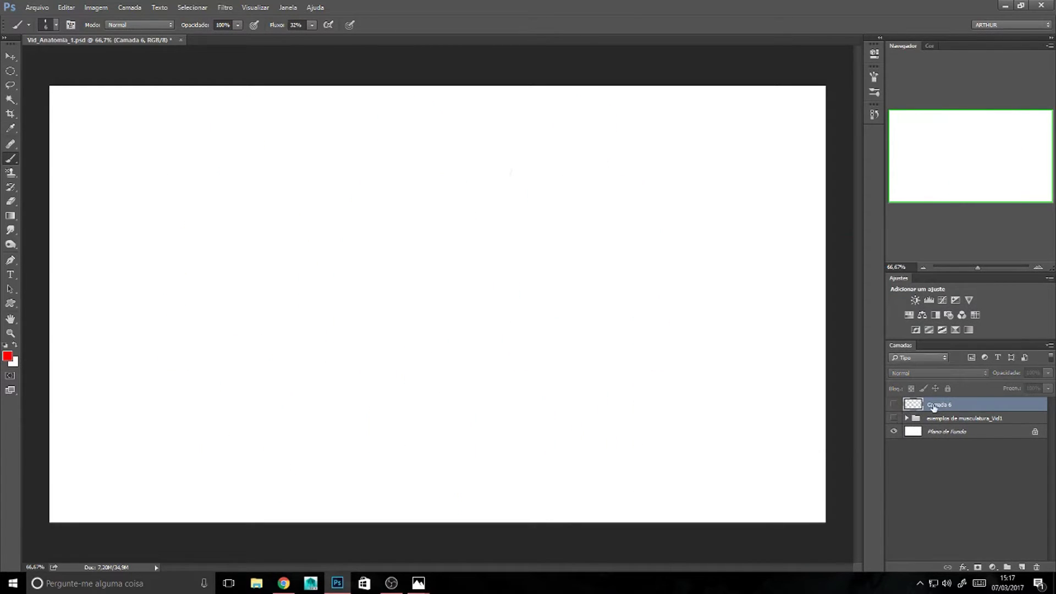
# Set the foreground colour to black (000000).
pyautogui.click(7, 356)
pyautogui.write('000000')
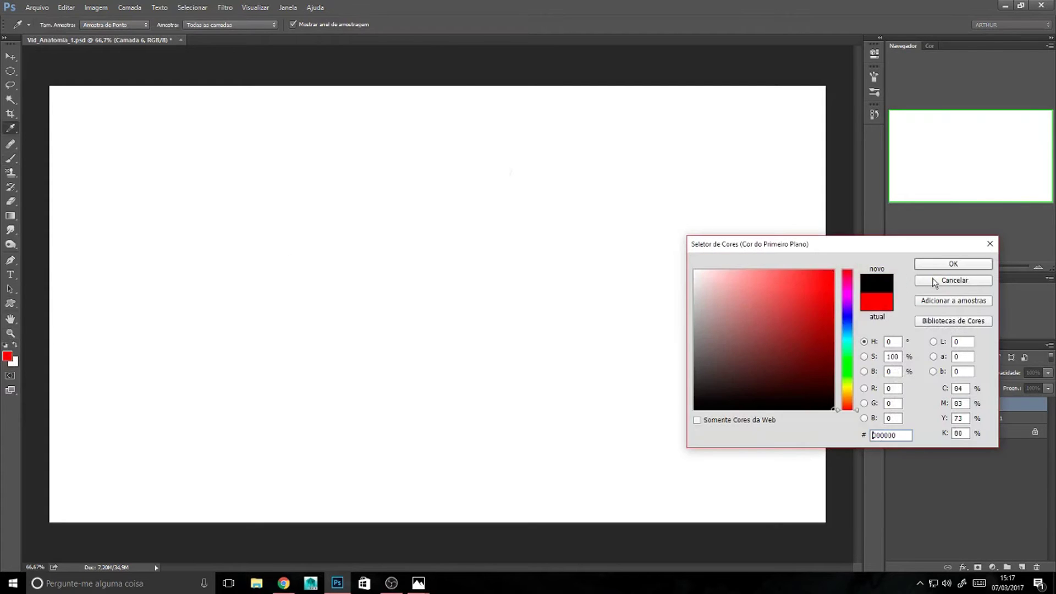
pyautogui.click(939, 266)
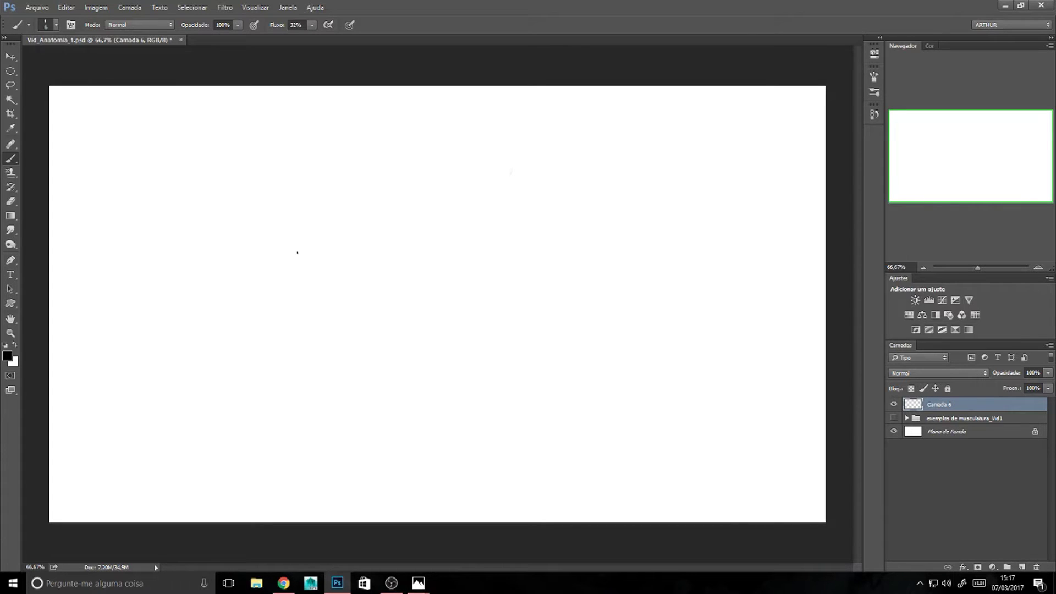
# Sketch a dynamic gesture figure's head, shoulders, torso, hips and arm lines on Camada 6, with one arm raised and the other stretched back.
pyautogui.moveTo(480, 201)
pyautogui.mouseDown()
pyautogui.moveTo(457, 205)
pyautogui.moveTo(460, 175)
pyautogui.moveTo(477, 201)
pyautogui.mouseUp()
pyautogui.moveTo(464, 238)
pyautogui.mouseDown()
pyautogui.moveTo(487, 245)
pyautogui.moveTo(526, 160)
pyautogui.mouseUp()
pyautogui.moveTo(479, 264)
pyautogui.mouseDown()
pyautogui.moveTo(531, 165)
pyautogui.moveTo(531, 141)
pyautogui.moveTo(518, 147)
pyautogui.mouseUp()
pyautogui.moveTo(427, 241); pyautogui.dragTo(305, 304)
pyautogui.moveTo(492, 252); pyautogui.dragTo(434, 335)
pyautogui.moveTo(441, 253)
pyautogui.mouseDown()
pyautogui.moveTo(465, 284)
pyautogui.moveTo(484, 249)
pyautogui.moveTo(418, 338)
pyautogui.mouseUp()
pyautogui.moveTo(425, 279)
pyautogui.mouseDown()
pyautogui.moveTo(409, 312)
pyautogui.moveTo(420, 305)
pyautogui.moveTo(422, 324)
pyautogui.moveTo(392, 326)
pyautogui.moveTo(393, 350)
pyautogui.moveTo(401, 314)
pyautogui.moveTo(438, 305)
pyautogui.moveTo(400, 330)
pyautogui.moveTo(439, 339)
pyautogui.moveTo(440, 351)
pyautogui.moveTo(399, 328)
pyautogui.mouseUp()
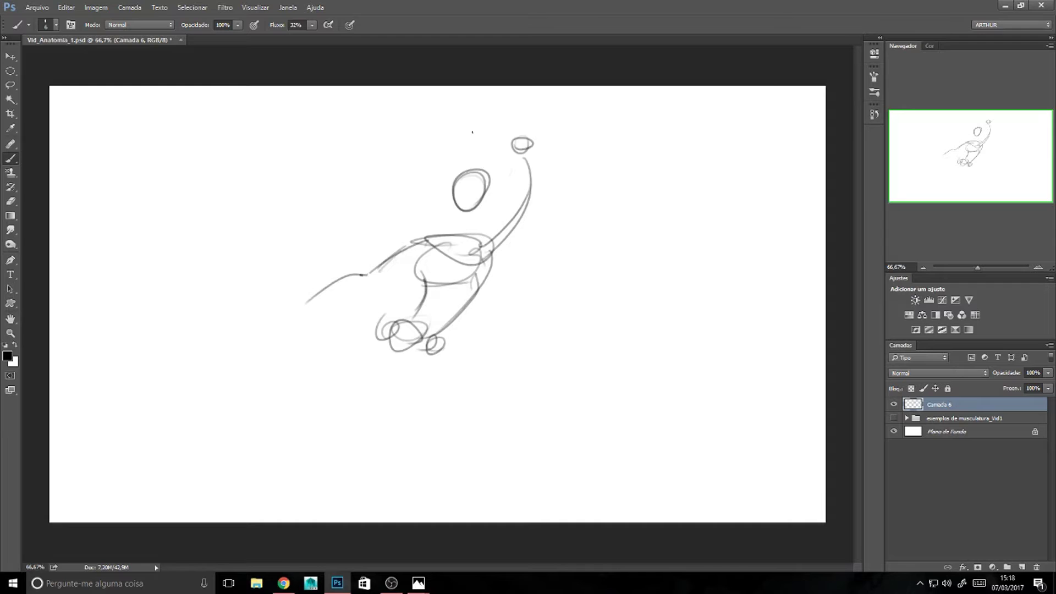
# Add the raised forearm, both elbow joints and oval hands to the gesture figure.
pyautogui.moveTo(511, 124); pyautogui.dragTo(534, 196)
pyautogui.moveTo(512, 125); pyautogui.dragTo(521, 145)
pyautogui.moveTo(363, 269); pyautogui.dragTo(369, 273)
pyautogui.moveTo(317, 301)
pyautogui.mouseDown()
pyautogui.moveTo(306, 306)
pyautogui.moveTo(326, 297)
pyautogui.mouseUp()
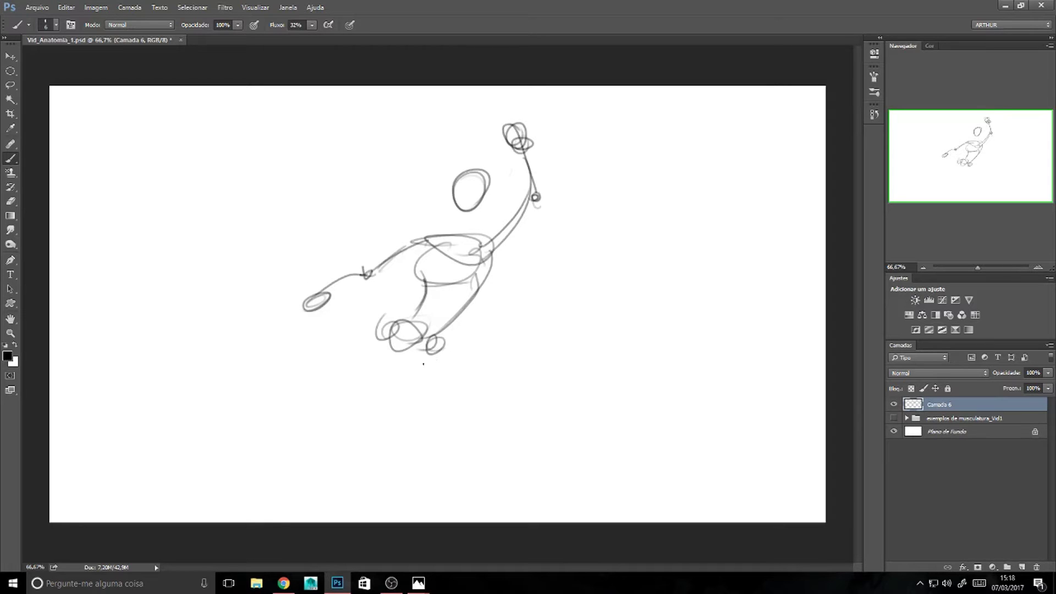
# Sketch the gesture figure's bent front leg and its long back leg with a knee joint, ending both in pointed feet.
pyautogui.moveTo(426, 350)
pyautogui.mouseDown()
pyautogui.moveTo(490, 364)
pyautogui.moveTo(354, 457)
pyautogui.moveTo(385, 417)
pyautogui.moveTo(369, 417)
pyautogui.moveTo(394, 404)
pyautogui.moveTo(329, 446)
pyautogui.mouseUp()
pyautogui.moveTo(388, 406)
pyautogui.mouseDown()
pyautogui.moveTo(358, 410)
pyautogui.moveTo(335, 447)
pyautogui.mouseUp()
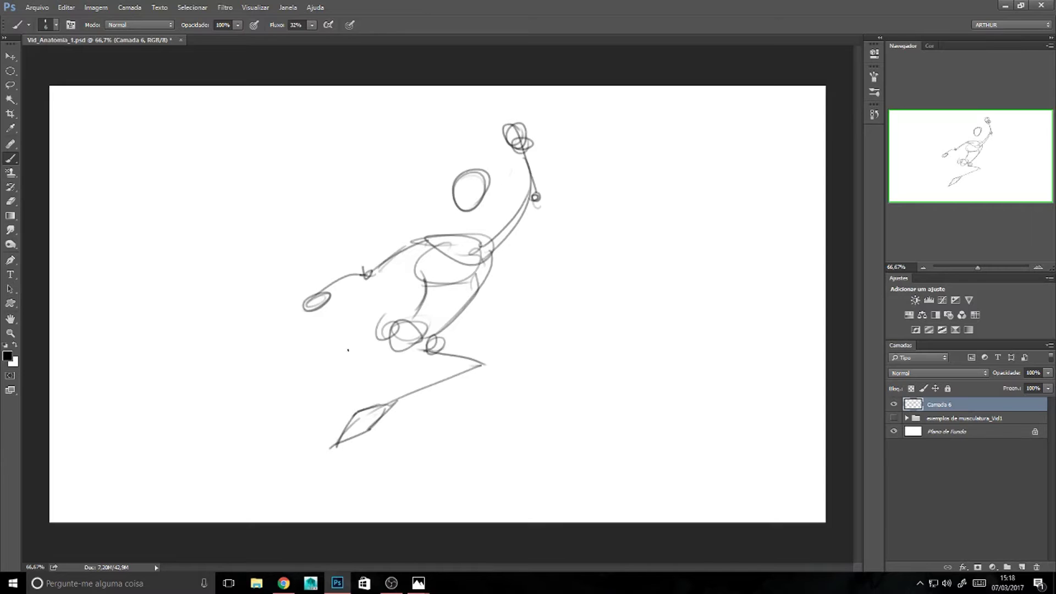
pyautogui.moveTo(387, 338); pyautogui.dragTo(266, 434)
pyautogui.moveTo(384, 340); pyautogui.dragTo(182, 466)
pyautogui.moveTo(279, 406); pyautogui.dragTo(175, 478)
pyautogui.moveTo(244, 424); pyautogui.dragTo(184, 460)
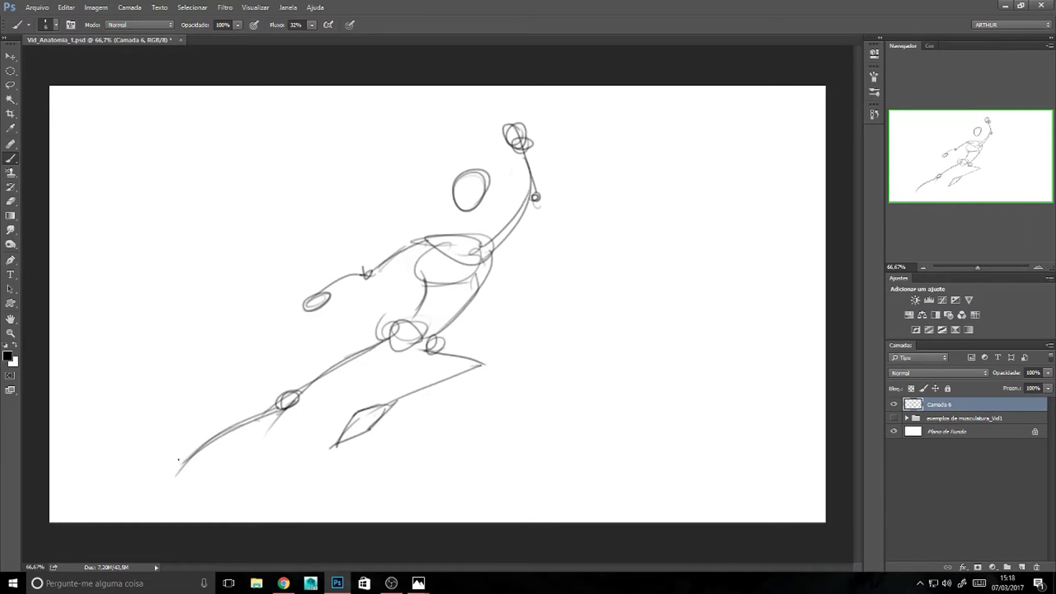
pyautogui.moveTo(189, 457)
pyautogui.mouseDown()
pyautogui.moveTo(176, 482)
pyautogui.moveTo(150, 492)
pyautogui.moveTo(150, 521)
pyautogui.mouseUp()
pyautogui.moveTo(182, 479); pyautogui.dragTo(150, 513)
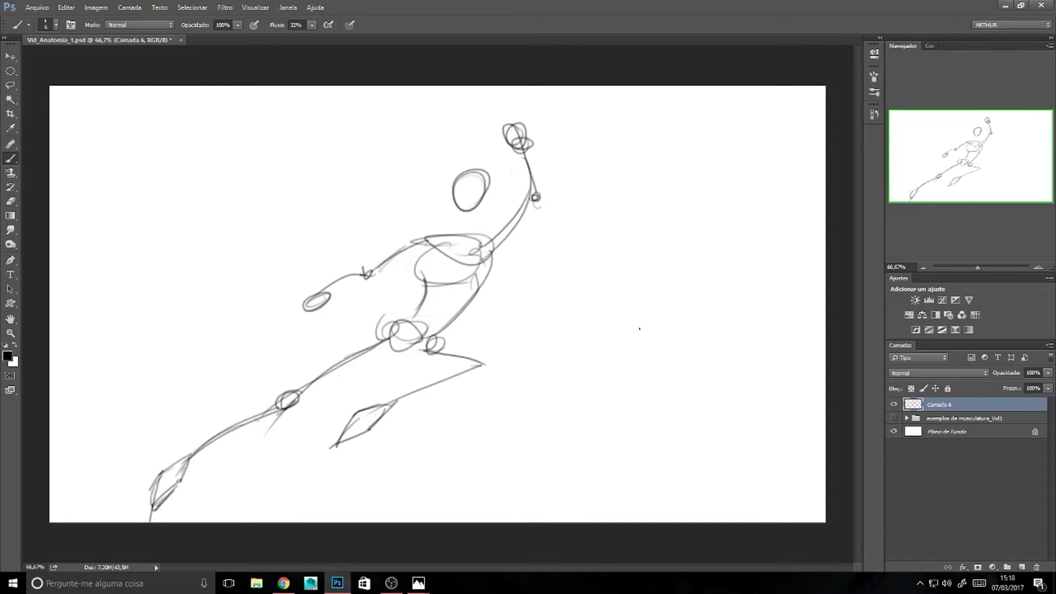
# Draw an irregular closed shape with smaller curves inside it in the empty area beside the gesture figure.
pyautogui.moveTo(688, 283); pyautogui.dragTo(660, 380)
pyautogui.hotkey('ctrl', 'z')
pyautogui.moveTo(624, 212)
pyautogui.mouseDown()
pyautogui.moveTo(667, 264)
pyautogui.moveTo(688, 337)
pyautogui.moveTo(628, 357)
pyautogui.moveTo(586, 280)
pyautogui.moveTo(614, 226)
pyautogui.moveTo(674, 223)
pyautogui.moveTo(617, 262)
pyautogui.moveTo(646, 231)
pyautogui.moveTo(654, 324)
pyautogui.mouseUp()
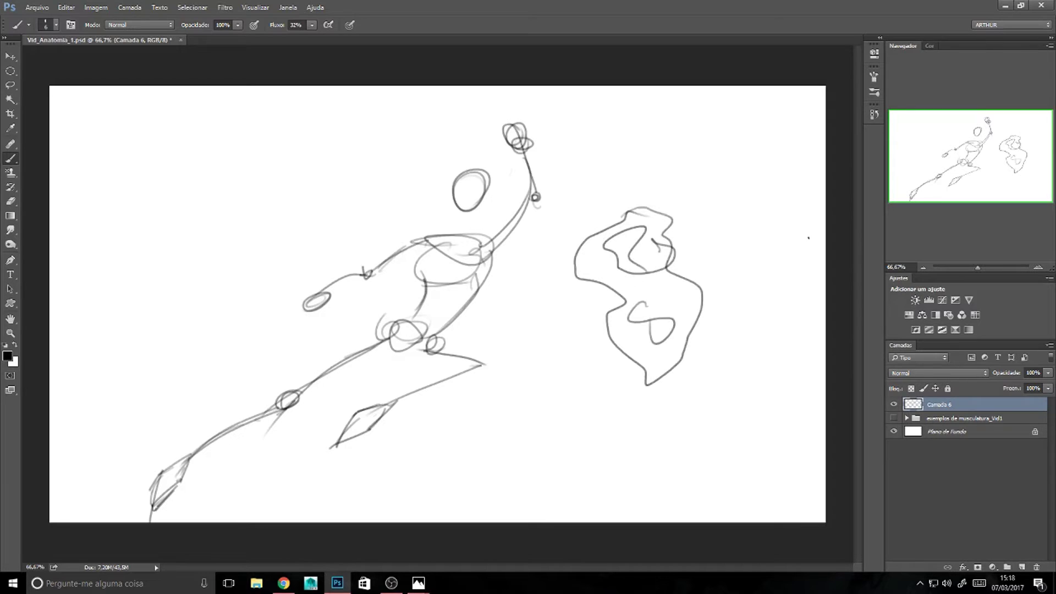
# Enlarge the Eraser to 250 px and erase the irregular shape beside the figure.
pyautogui.press('e')
pyautogui.press(']')
pyautogui.press(']')
pyautogui.press(']')
pyautogui.press(']')
pyautogui.press(']')
pyautogui.press(']')
pyautogui.press(']')
pyautogui.press(']')
pyautogui.press(']')
pyautogui.press(']')
pyautogui.press(']')
pyautogui.press(']')
pyautogui.press(']')
pyautogui.moveTo(594, 269)
pyautogui.mouseDown()
pyautogui.moveTo(637, 259)
pyautogui.moveTo(620, 224)
pyautogui.moveTo(625, 349)
pyautogui.moveTo(659, 347)
pyautogui.mouseUp()
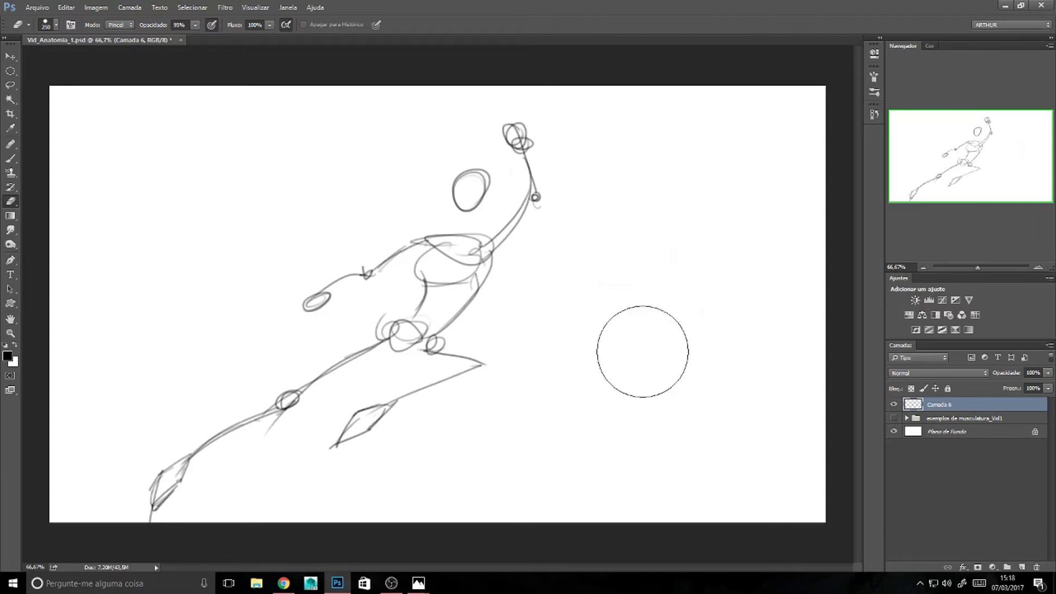
# Erase the raised forearm and hand, redraw them with an elbow joint, and add a neck stroke below the head.
pyautogui.moveTo(531, 165)
pyautogui.mouseDown()
pyautogui.moveTo(539, 139)
pyautogui.moveTo(558, 147)
pyautogui.moveTo(542, 144)
pyautogui.moveTo(547, 118)
pyautogui.mouseUp()
pyautogui.press('b')
pyautogui.moveTo(535, 196)
pyautogui.mouseDown()
pyautogui.moveTo(540, 185)
pyautogui.moveTo(505, 125)
pyautogui.moveTo(520, 131)
pyautogui.moveTo(532, 167)
pyautogui.mouseUp()
pyautogui.moveTo(510, 121); pyautogui.dragTo(534, 179)
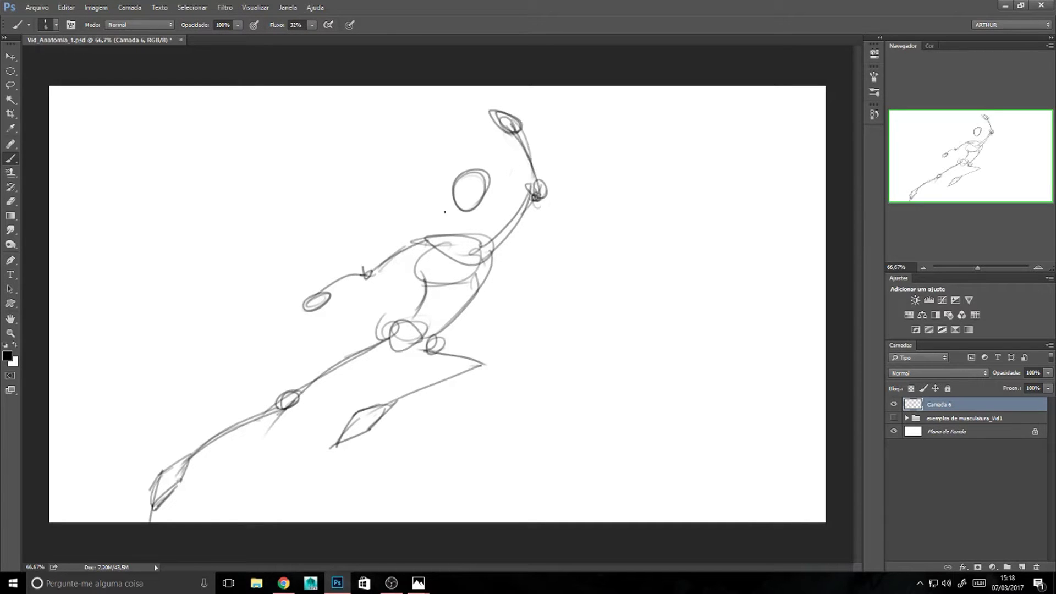
pyautogui.moveTo(461, 208)
pyautogui.mouseDown()
pyautogui.moveTo(427, 241)
pyautogui.moveTo(480, 205)
pyautogui.moveTo(481, 242)
pyautogui.mouseUp()
# Erase the whole gesture figure from Camada 6 and return to the Brush tool.
pyautogui.press('e')
pyautogui.moveTo(543, 165)
pyautogui.mouseDown()
pyautogui.moveTo(378, 228)
pyautogui.moveTo(441, 243)
pyautogui.moveTo(507, 129)
pyautogui.moveTo(369, 333)
pyautogui.moveTo(217, 395)
pyautogui.moveTo(336, 358)
pyautogui.mouseUp()
pyautogui.moveTo(459, 211)
pyautogui.mouseDown()
pyautogui.moveTo(425, 157)
pyautogui.moveTo(366, 115)
pyautogui.moveTo(621, 199)
pyautogui.moveTo(540, 166)
pyautogui.moveTo(282, 434)
pyautogui.moveTo(240, 410)
pyautogui.mouseUp()
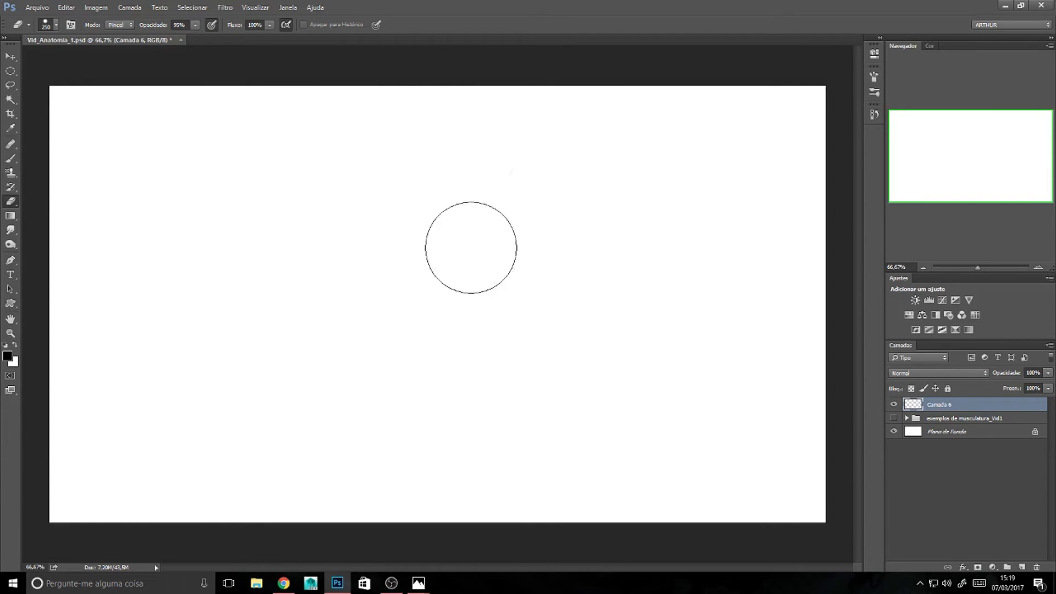
pyautogui.press('b')
# Make the exemplos de musculatura_Vid1 group visible again, keeping the Brush tool active.
pyautogui.click(896, 422)
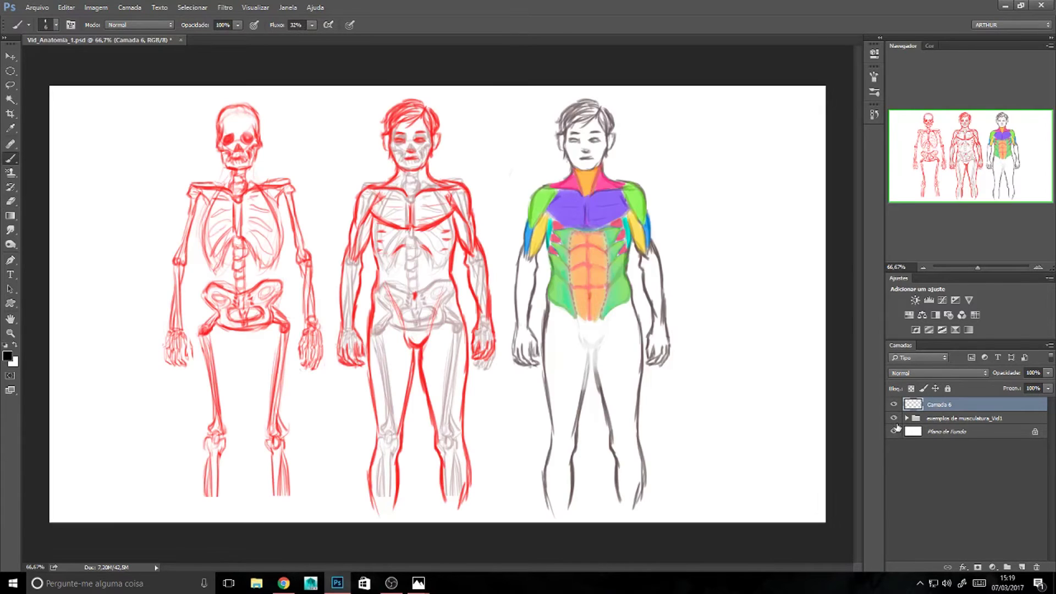
pyautogui.click(894, 420)
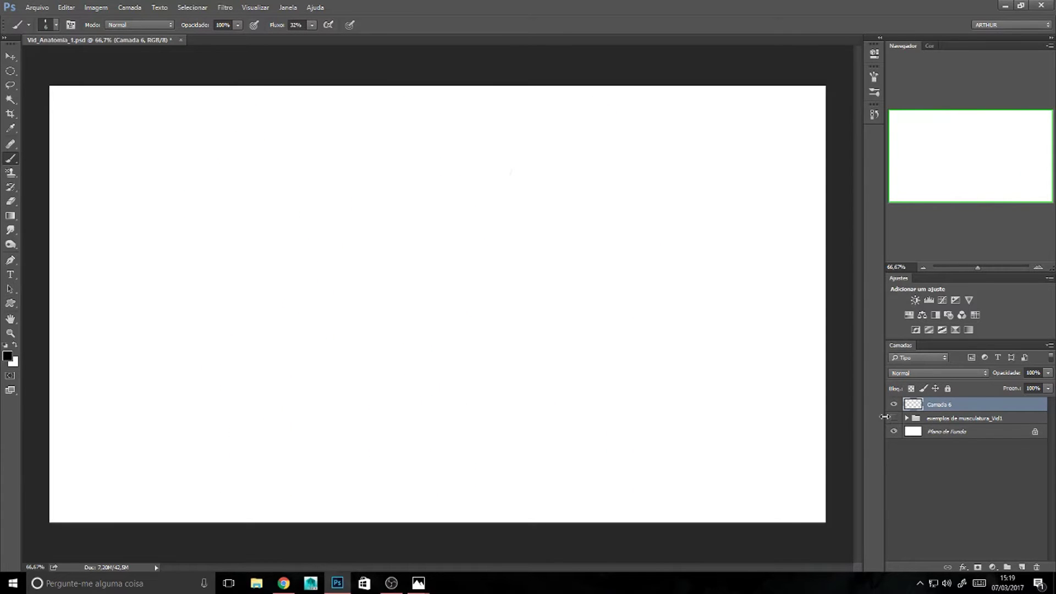
pyautogui.press('e')
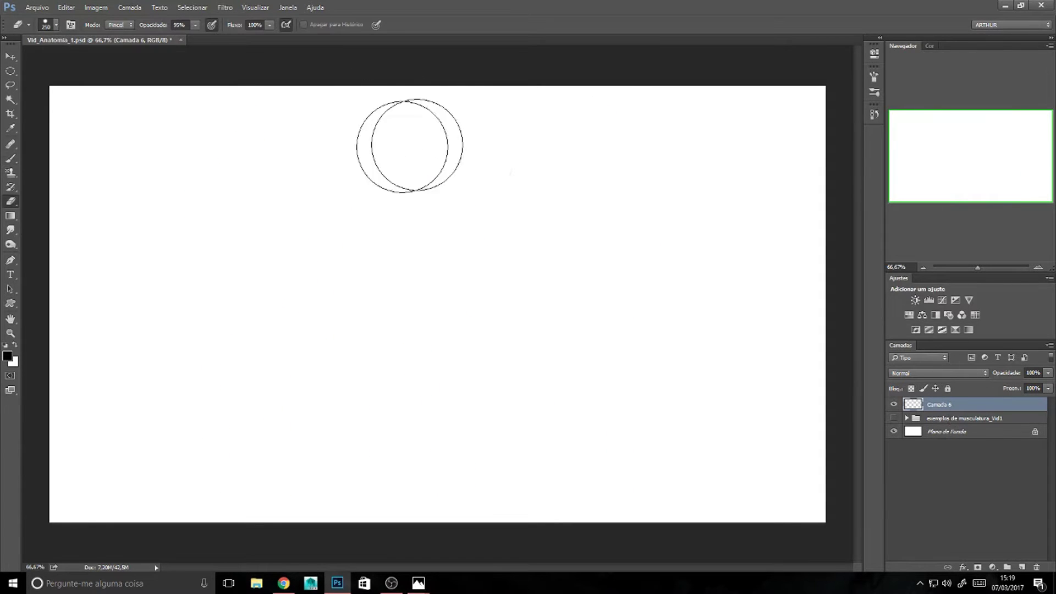
pyautogui.press('b')
pyautogui.click(894, 419)
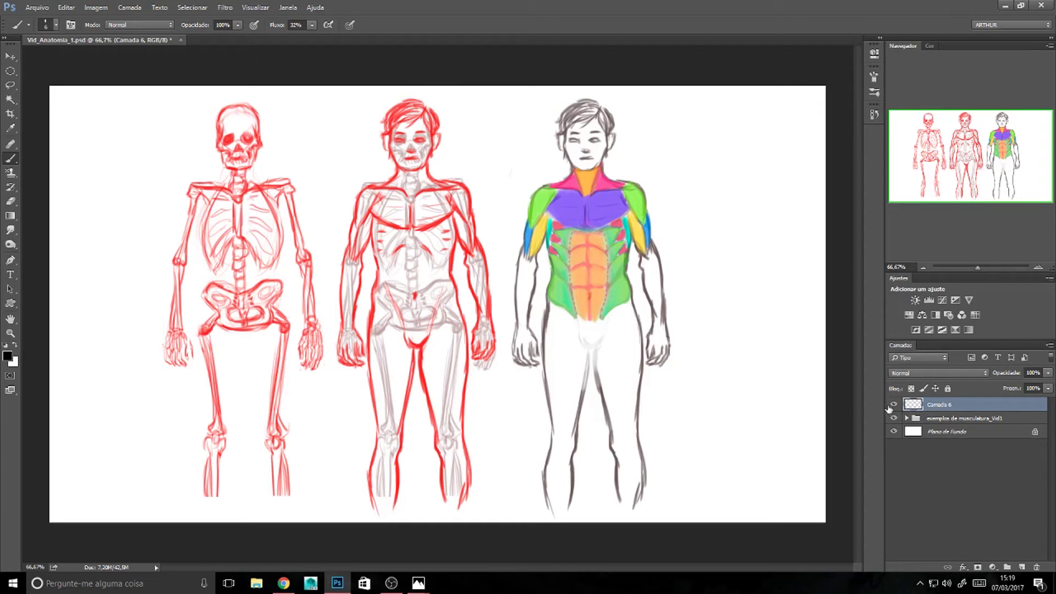
# Switch to the Fotos app, examine the two anatomy reference images side by side, and return to Photoshop.
pyautogui.moveTo(418, 583)
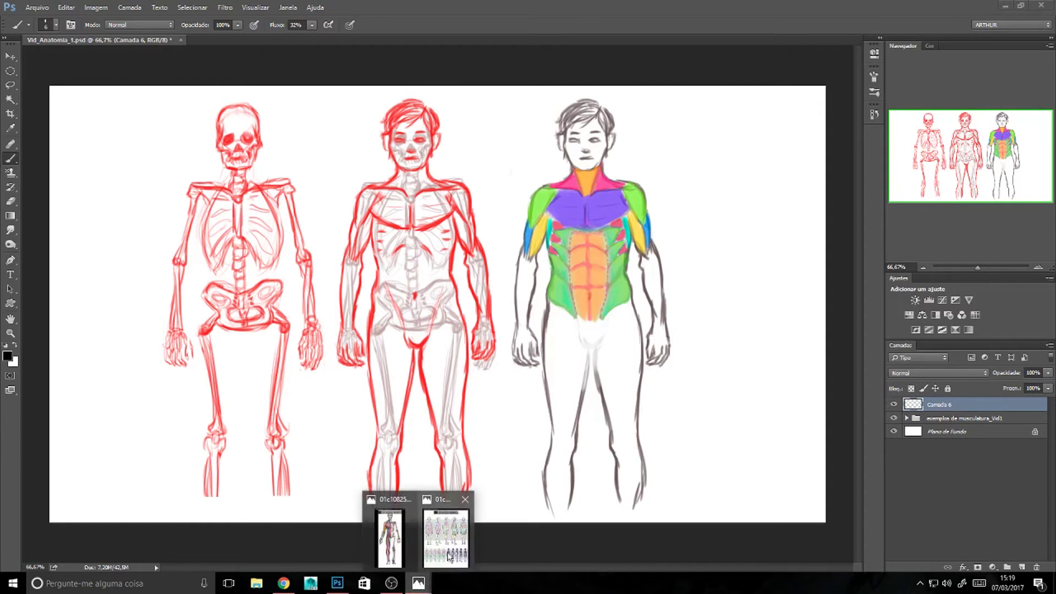
pyautogui.click(446, 539)
pyautogui.click(391, 546)
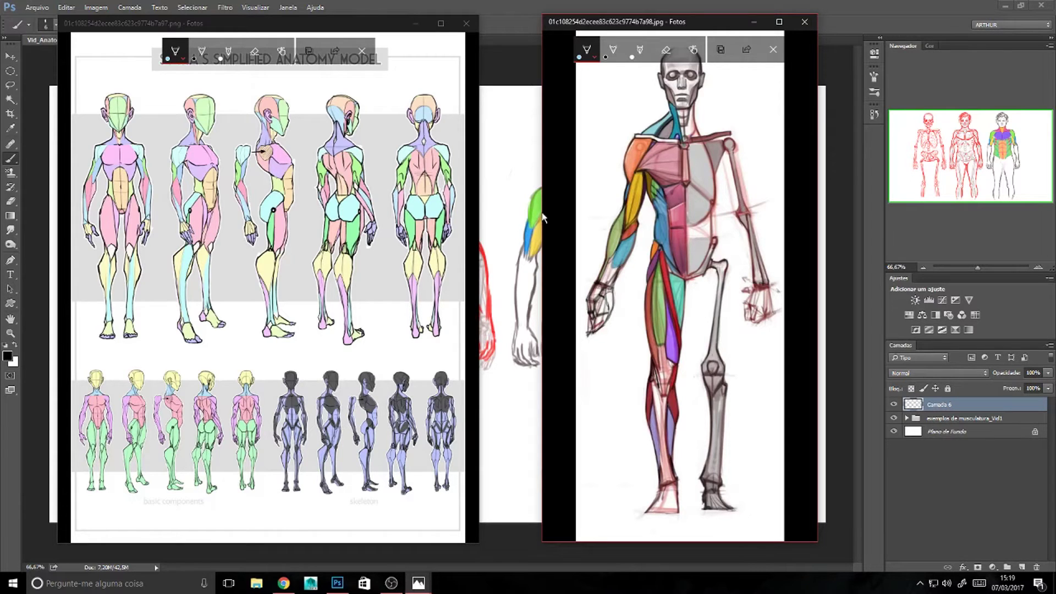
pyautogui.hotkey('alt', 'F4')
pyautogui.click(417, 23)
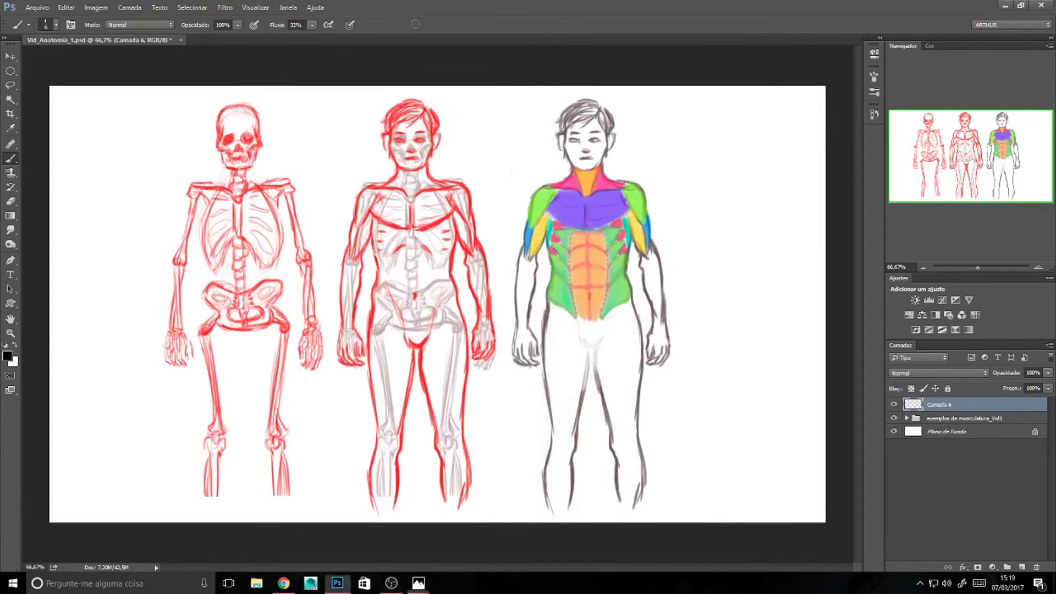
# Hide the exemplos de musculatura_Vid1 group to leave a blank canvas for drawing.
pyautogui.click(894, 419)
pyautogui.click(894, 418)
pyautogui.click(895, 419)
pyautogui.click(894, 419)
pyautogui.click(894, 418)
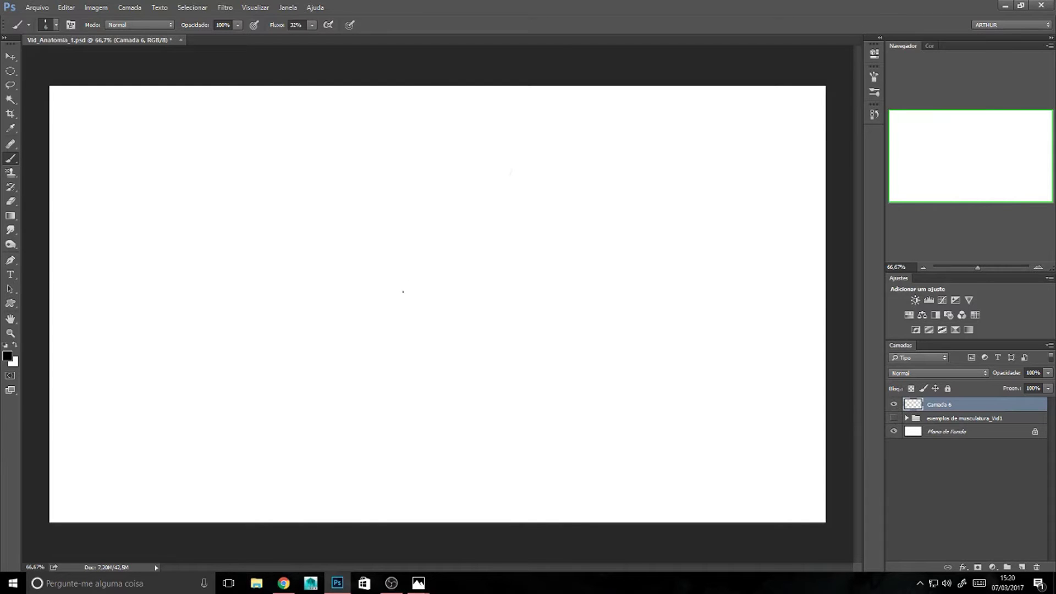
# Sketch a diagram with a boxed letter b, arrows to and from a small figure, a big-headed character and a smiling face.
pyautogui.moveTo(83, 137)
pyautogui.mouseDown()
pyautogui.moveTo(84, 181)
pyautogui.moveTo(104, 192)
pyautogui.moveTo(87, 193)
pyautogui.moveTo(101, 178)
pyautogui.mouseUp()
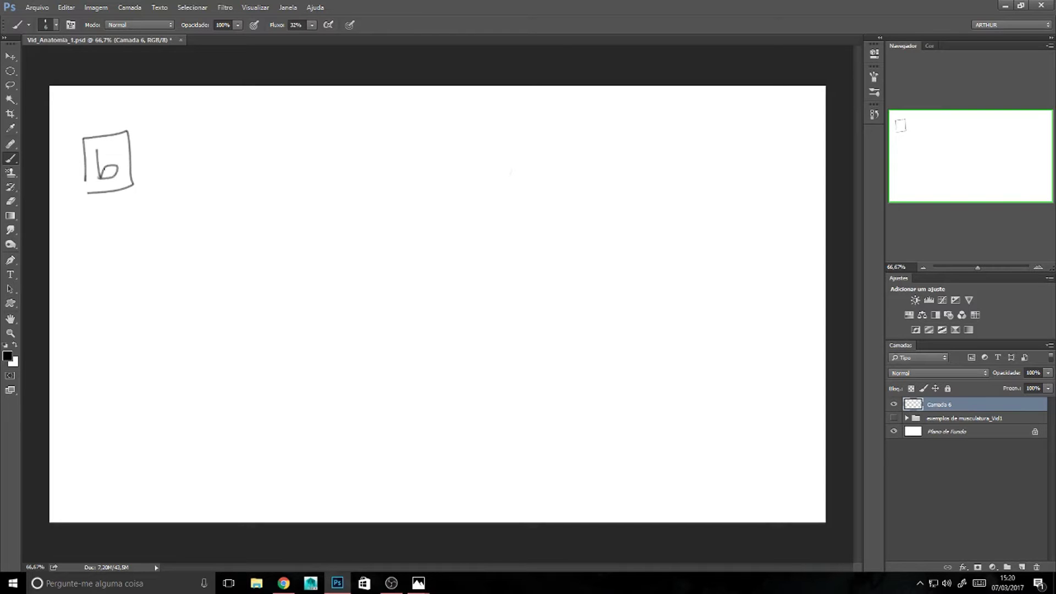
pyautogui.moveTo(140, 144)
pyautogui.mouseDown()
pyautogui.moveTo(193, 102)
pyautogui.moveTo(188, 121)
pyautogui.moveTo(204, 117)
pyautogui.moveTo(190, 135)
pyautogui.moveTo(204, 118)
pyautogui.moveTo(190, 144)
pyautogui.moveTo(258, 132)
pyautogui.mouseUp()
pyautogui.moveTo(207, 156)
pyautogui.mouseDown()
pyautogui.moveTo(225, 172)
pyautogui.moveTo(194, 221)
pyautogui.mouseUp()
pyautogui.moveTo(202, 207)
pyautogui.mouseDown()
pyautogui.moveTo(194, 223)
pyautogui.moveTo(187, 208)
pyautogui.mouseUp()
pyautogui.moveTo(178, 259)
pyautogui.mouseDown()
pyautogui.moveTo(175, 248)
pyautogui.moveTo(203, 285)
pyautogui.moveTo(187, 300)
pyautogui.moveTo(205, 310)
pyautogui.moveTo(187, 311)
pyautogui.moveTo(203, 286)
pyautogui.moveTo(178, 285)
pyautogui.mouseUp()
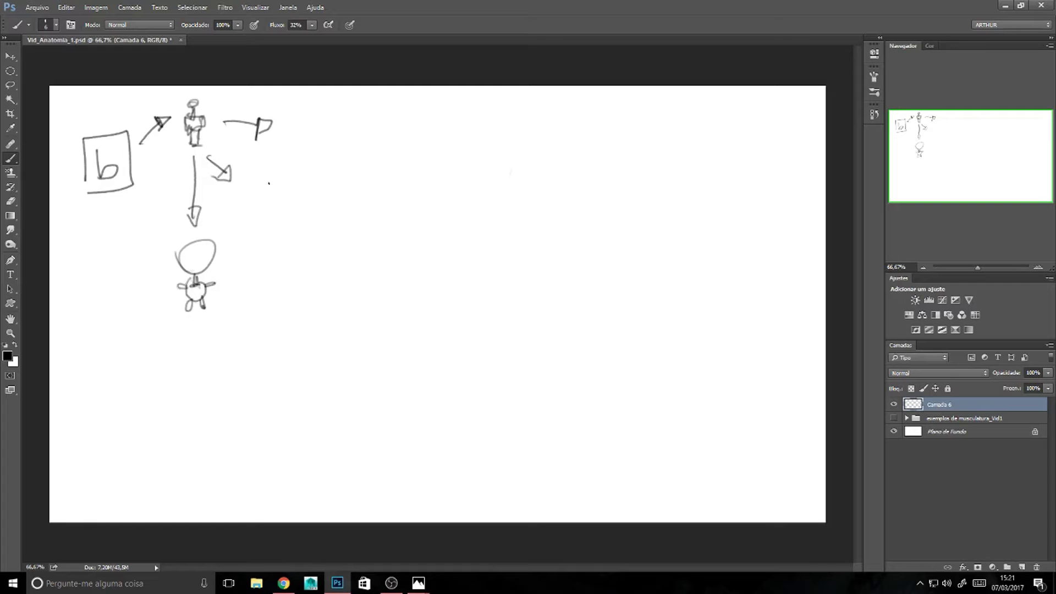
pyautogui.moveTo(234, 178); pyautogui.dragTo(246, 187)
pyautogui.moveTo(300, 239)
pyautogui.mouseDown()
pyautogui.moveTo(288, 235)
pyautogui.moveTo(325, 212)
pyautogui.moveTo(319, 223)
pyautogui.moveTo(275, 222)
pyautogui.moveTo(318, 222)
pyautogui.moveTo(311, 217)
pyautogui.moveTo(292, 219)
pyautogui.moveTo(312, 232)
pyautogui.mouseUp()
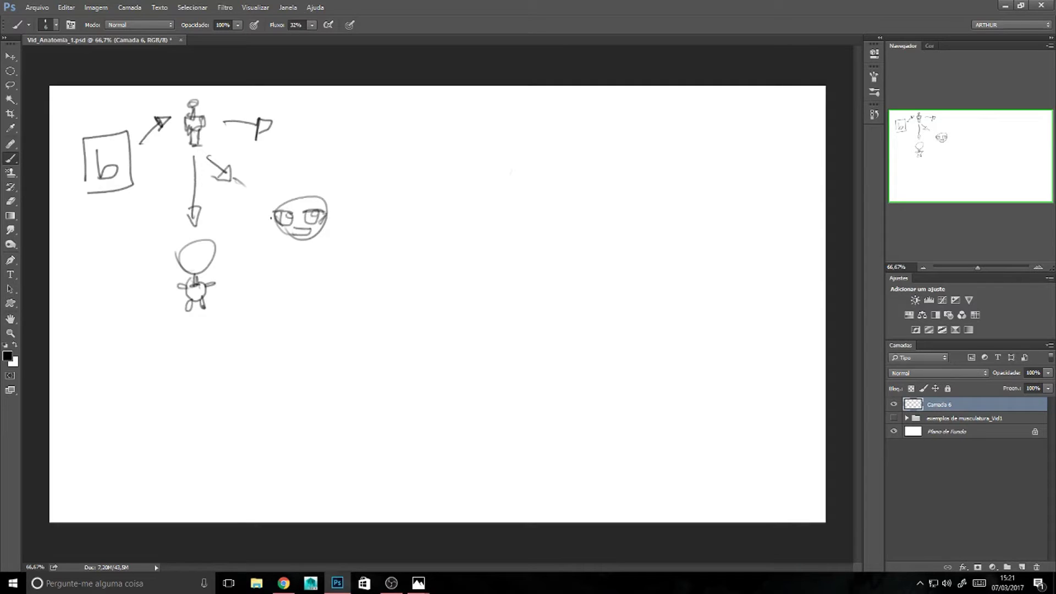
# Circle the small figure, the big-headed character and the smiling face in the diagram.
pyautogui.moveTo(207, 146); pyautogui.dragTo(209, 152)
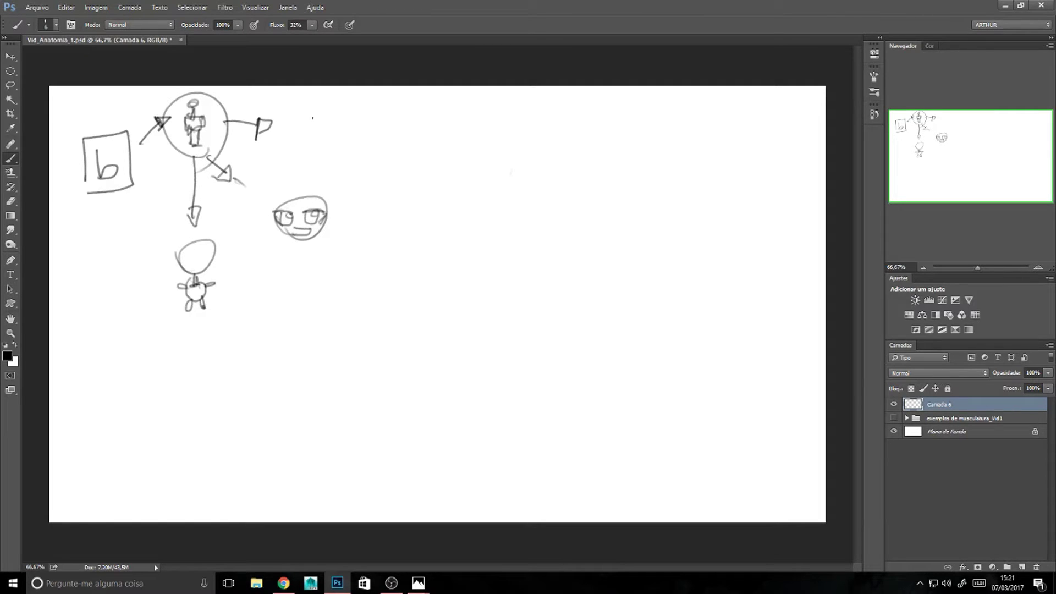
pyautogui.moveTo(214, 229)
pyautogui.mouseDown()
pyautogui.moveTo(193, 336)
pyautogui.moveTo(243, 254)
pyautogui.mouseUp()
pyautogui.moveTo(330, 259); pyautogui.dragTo(286, 273)
pyautogui.moveTo(252, 242); pyautogui.dragTo(315, 245)
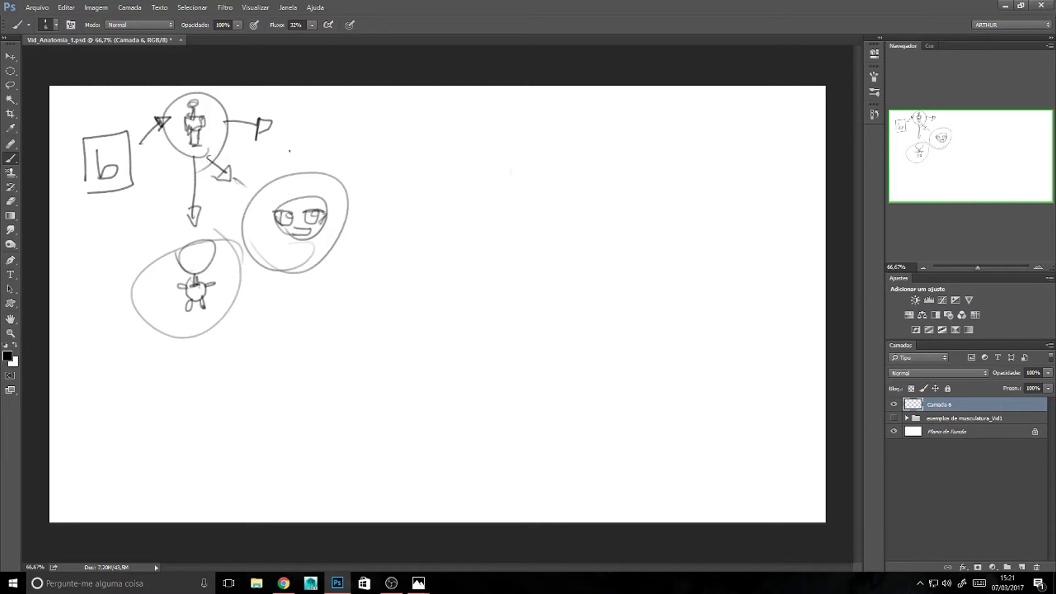
pyautogui.moveTo(289, 109); pyautogui.dragTo(303, 101)
pyautogui.moveTo(315, 99)
pyautogui.mouseDown()
pyautogui.moveTo(286, 126)
pyautogui.moveTo(299, 144)
pyautogui.moveTo(333, 131)
pyautogui.moveTo(290, 145)
pyautogui.moveTo(329, 138)
pyautogui.moveTo(283, 130)
pyautogui.moveTo(220, 248)
pyautogui.moveTo(309, 242)
pyautogui.moveTo(145, 299)
pyautogui.mouseUp()
# Erase the entire diagram from Camada 6 and return to the Brush tool.
pyautogui.press('e')
pyautogui.moveTo(423, 239); pyautogui.dragTo(259, 123)
pyautogui.press('b')
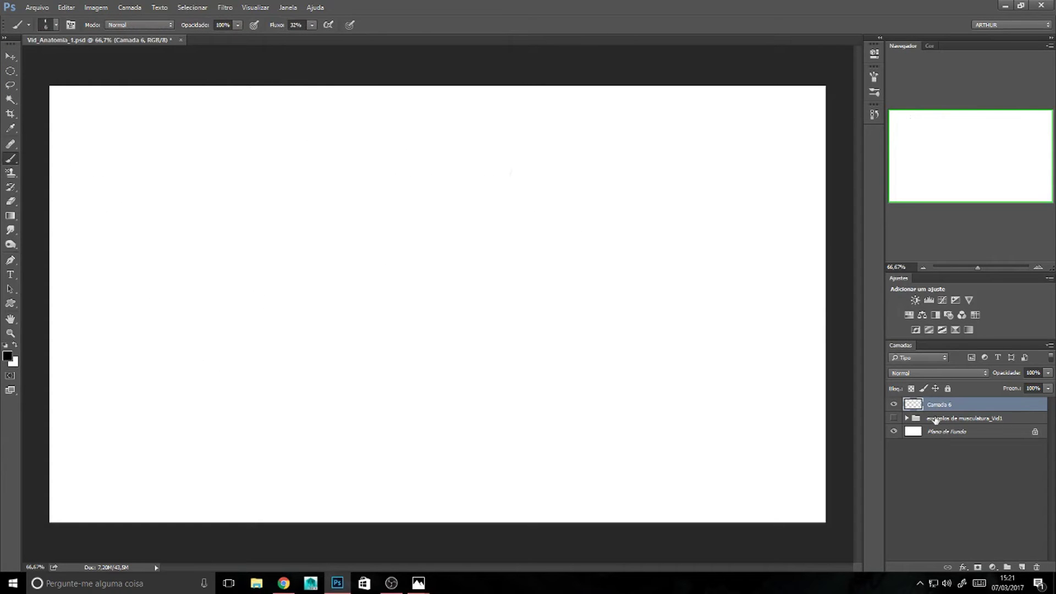
# Show the exemplos de musculatura_Vid1 group and make Camada 6 the active layer.
pyautogui.click(899, 419)
pyautogui.click(894, 418)
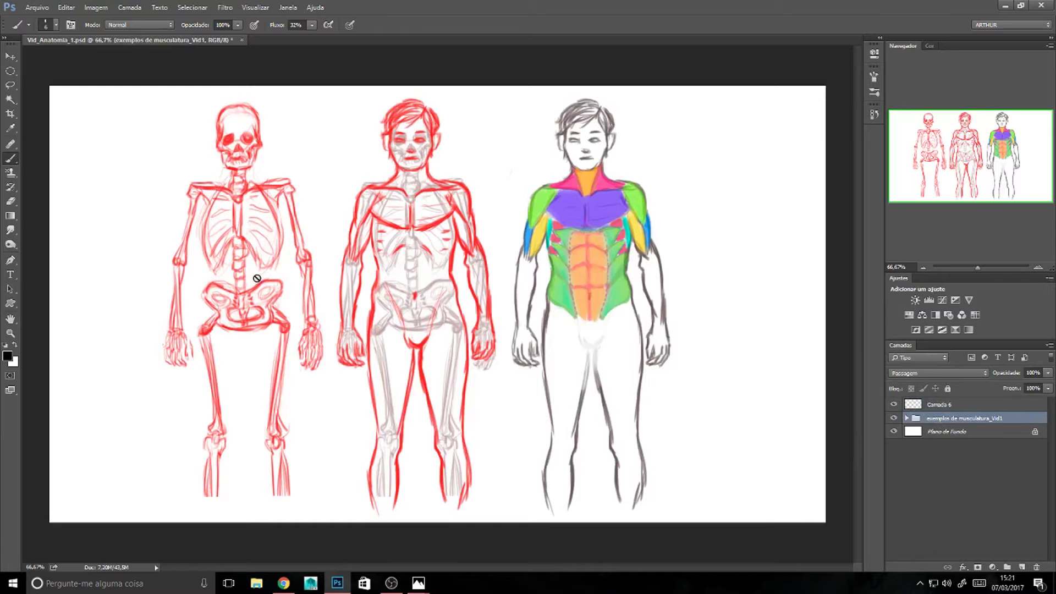
pyautogui.click(942, 405)
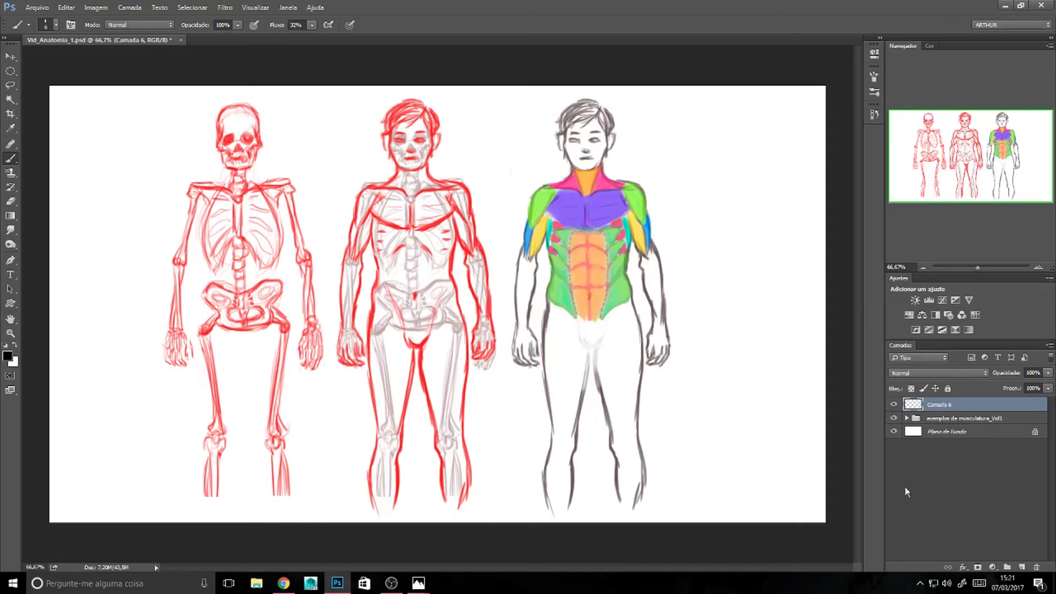
# Switch to the desktop, open the anatomia e tutoriais folder and open the coloured arm-muscle reference image.
pyautogui.press('super+d')
pyautogui.doubleClick(1021, 25)
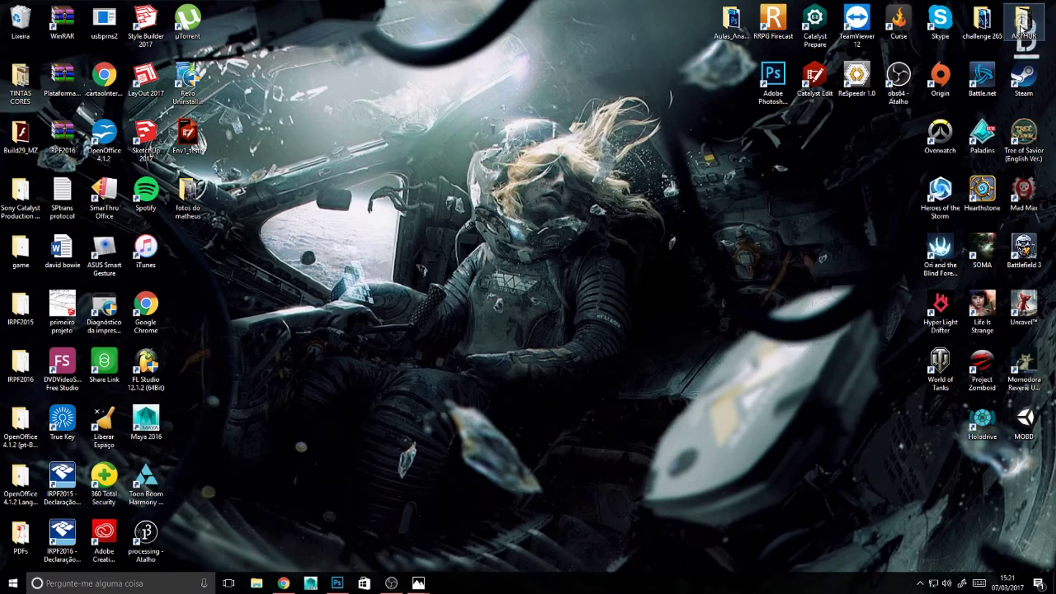
pyautogui.doubleClick(184, 200)
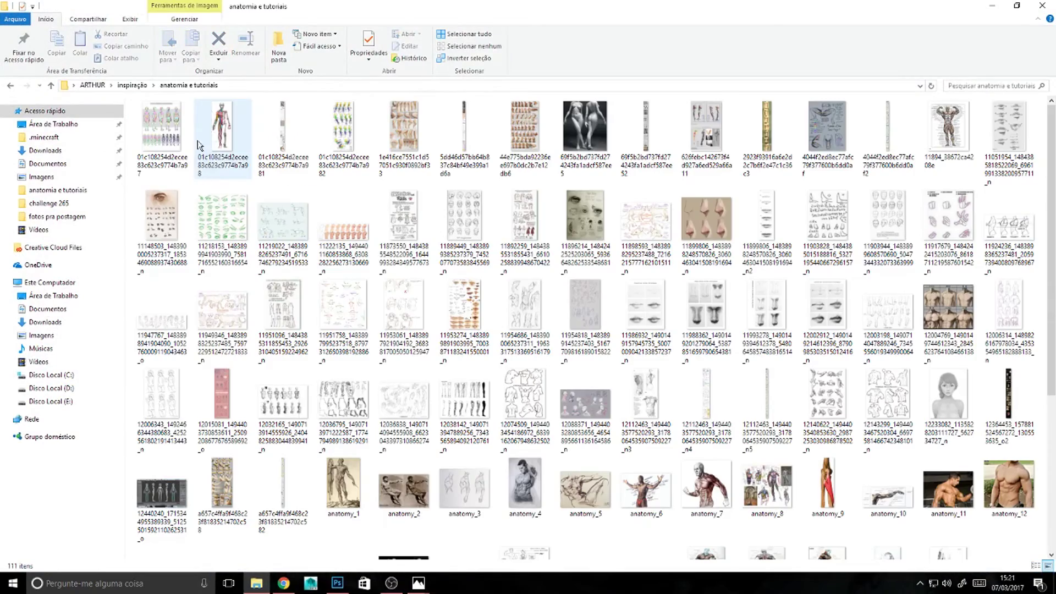
pyautogui.moveTo(1050, 174); pyautogui.dragTo(1045, 148)
pyautogui.doubleClick(340, 132)
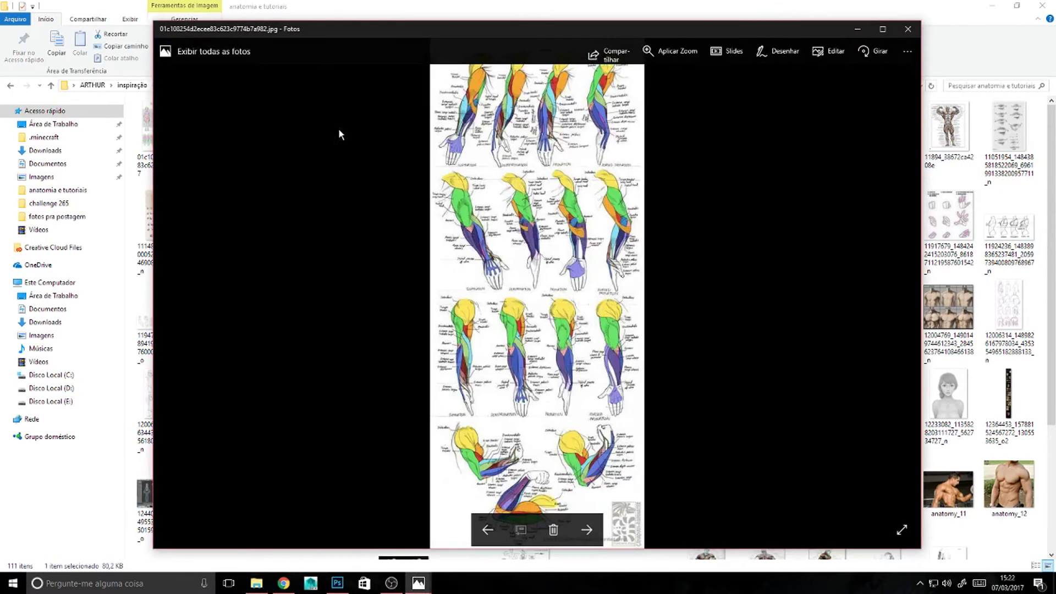
# Look through the anatomy reference images in the viewer, including the labelled full-body muscle chart.
pyautogui.press('Right')
pyautogui.press('Right')
pyautogui.press('Right')
pyautogui.press('Right')
pyautogui.press('Right')
pyautogui.press('Right')
pyautogui.press('Right')
pyautogui.press('Right')
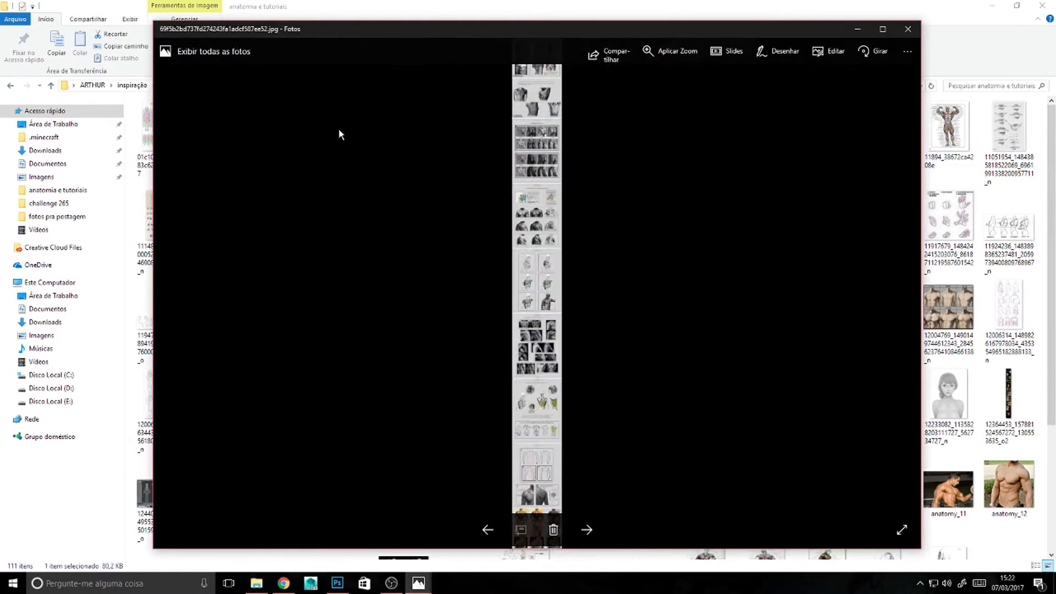
pyautogui.press('Right')
pyautogui.press('Left')
pyautogui.press('Left')
pyautogui.press('Left')
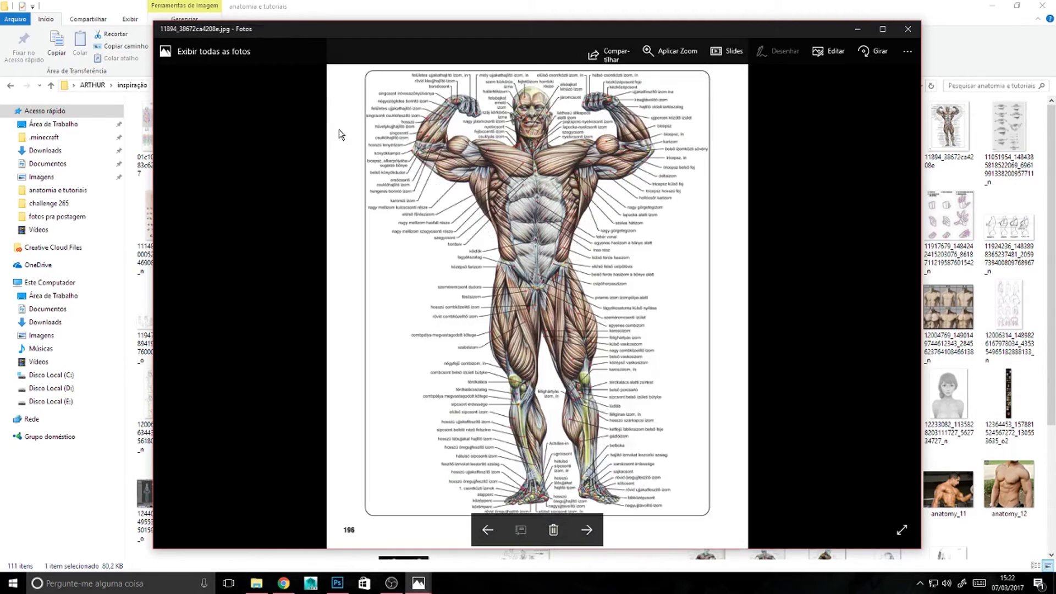
pyautogui.press('Right')
pyautogui.press('Left')
pyautogui.press('Right')
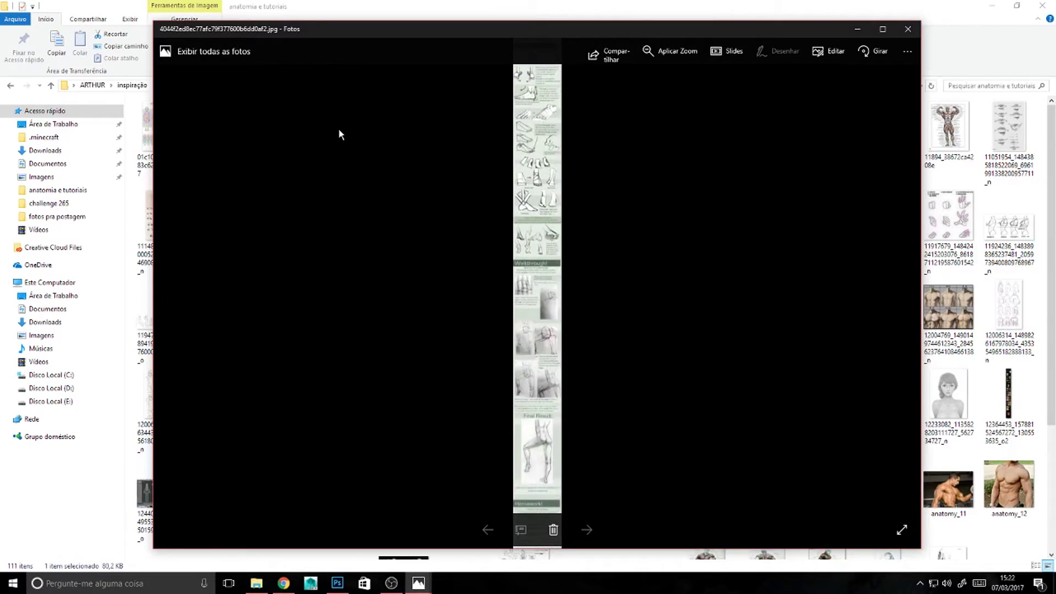
# Close the reference image viewer and switch back to the anatomy drawing in Photoshop.
pyautogui.click(908, 29)
pyautogui.press('super+d')
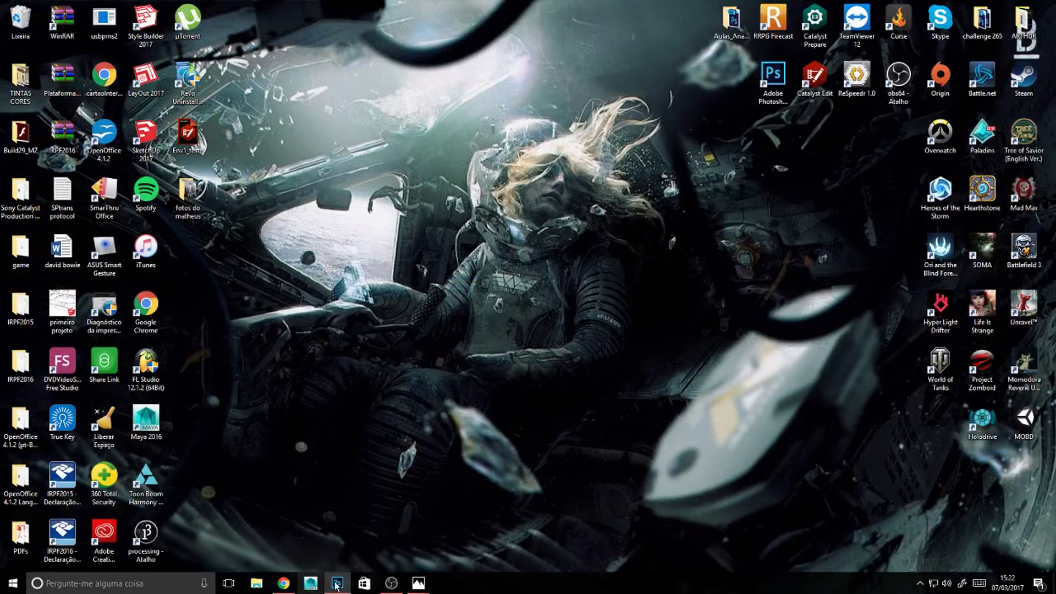
pyautogui.click(338, 584)
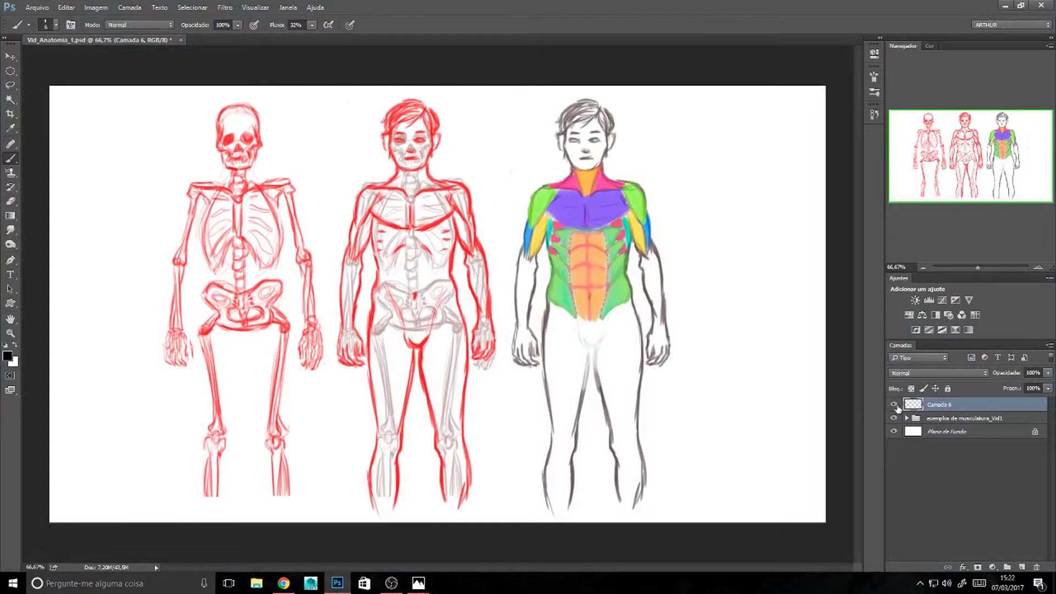
# Draw an arrow pointing toward the skeleton on Camada 6 and outline its skull, rib cage and spine.
pyautogui.click(895, 405)
pyautogui.click(894, 405)
pyautogui.moveTo(139, 165)
pyautogui.mouseDown()
pyautogui.moveTo(104, 155)
pyautogui.moveTo(142, 172)
pyautogui.moveTo(123, 170)
pyautogui.moveTo(139, 157)
pyautogui.moveTo(133, 174)
pyautogui.mouseUp()
pyautogui.press('e')
pyautogui.press('b')
pyautogui.moveTo(246, 161)
pyautogui.mouseDown()
pyautogui.moveTo(198, 114)
pyautogui.moveTo(252, 286)
pyautogui.moveTo(244, 318)
pyautogui.moveTo(229, 254)
pyautogui.moveTo(230, 196)
pyautogui.moveTo(243, 173)
pyautogui.moveTo(278, 234)
pyautogui.moveTo(266, 272)
pyautogui.moveTo(241, 249)
pyautogui.moveTo(220, 267)
pyautogui.moveTo(201, 256)
pyautogui.moveTo(214, 194)
pyautogui.moveTo(256, 192)
pyautogui.mouseUp()
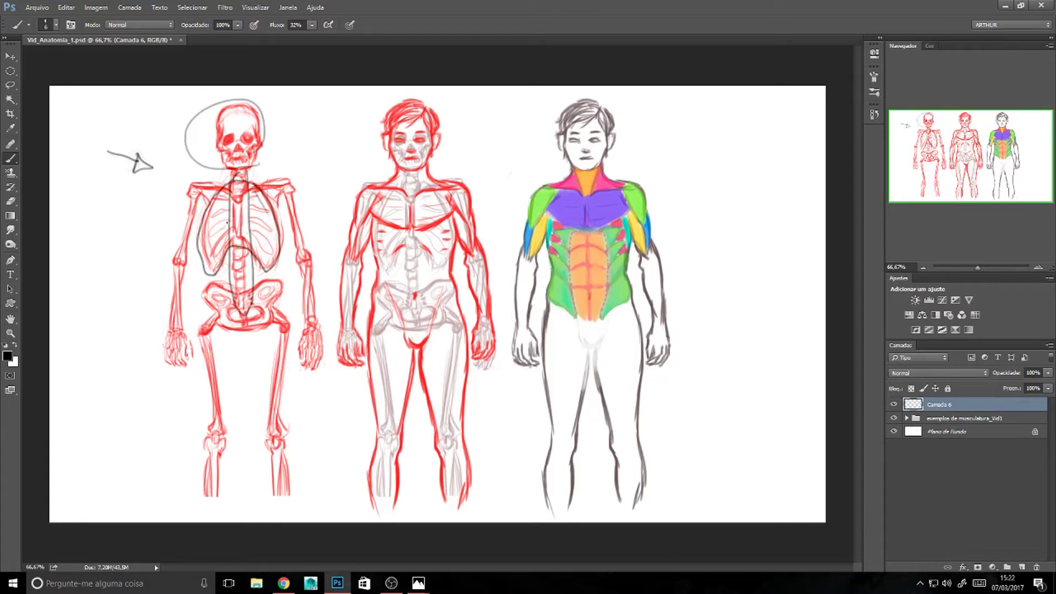
# Undo the skull, rib cage and spine outlines, and try strokes over the skeleton's forearm bones before undoing them.
pyautogui.hotkey('ctrl', 'alt', 'z')
pyautogui.hotkey('ctrl', 'alt', 'z')
pyautogui.hotkey('ctrl', 'alt', 'z')
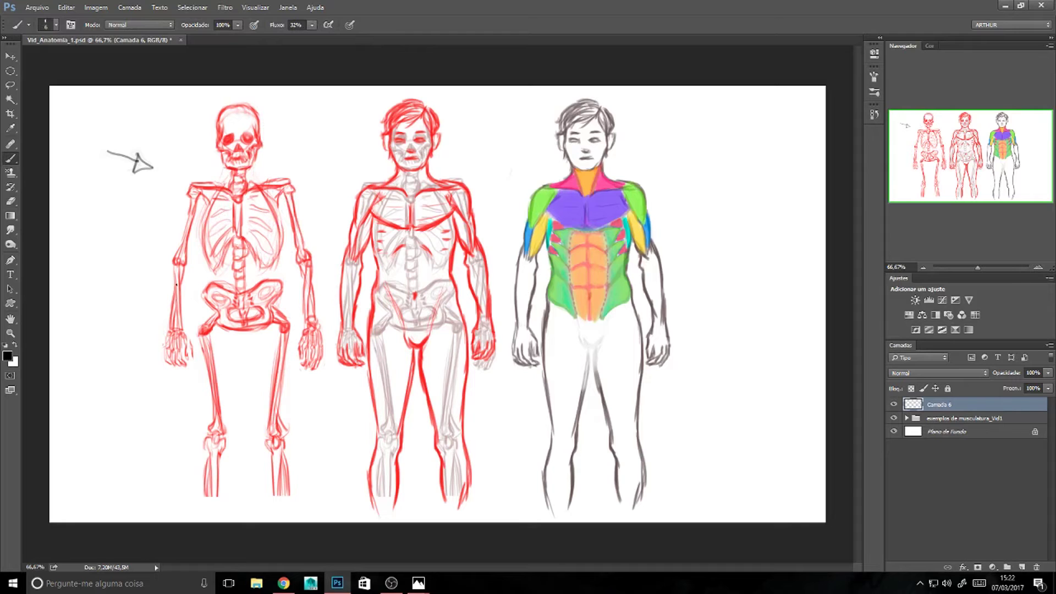
pyautogui.moveTo(176, 268)
pyautogui.mouseDown()
pyautogui.moveTo(183, 330)
pyautogui.moveTo(170, 263)
pyautogui.moveTo(176, 333)
pyautogui.mouseUp()
pyautogui.hotkey('ctrl', 'alt', 'z')
pyautogui.hotkey('ctrl', 'alt', 'z')
# Sketch two crossing forearm bones beside the skeleton, erase them and return to the Brush tool.
pyautogui.moveTo(85, 201)
pyautogui.mouseDown()
pyautogui.moveTo(107, 306)
pyautogui.moveTo(86, 205)
pyautogui.moveTo(100, 255)
pyautogui.moveTo(93, 284)
pyautogui.moveTo(114, 207)
pyautogui.mouseUp()
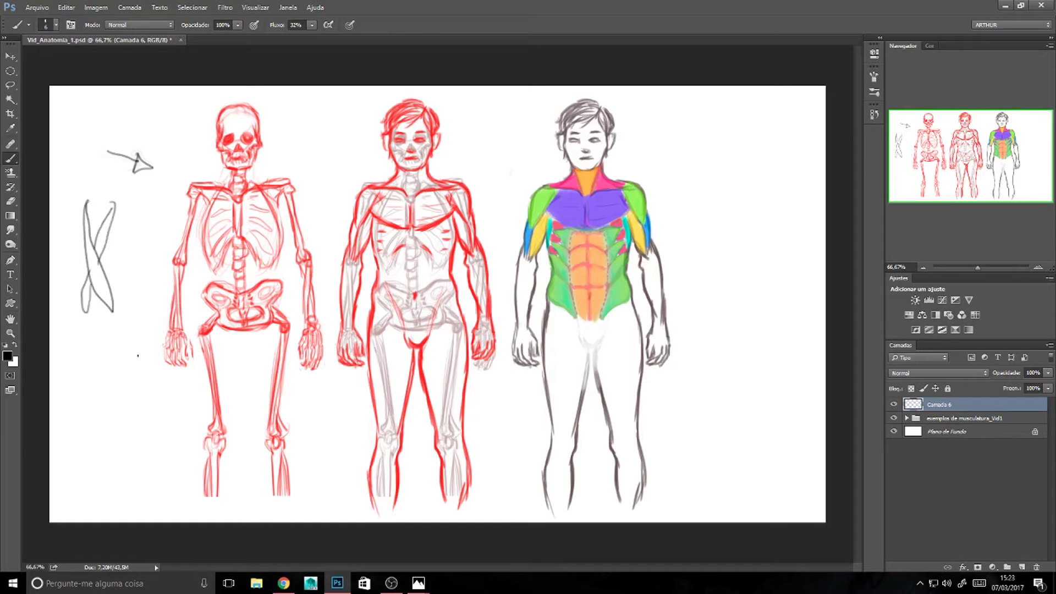
pyautogui.press('e')
pyautogui.moveTo(101, 258); pyautogui.dragTo(99, 323)
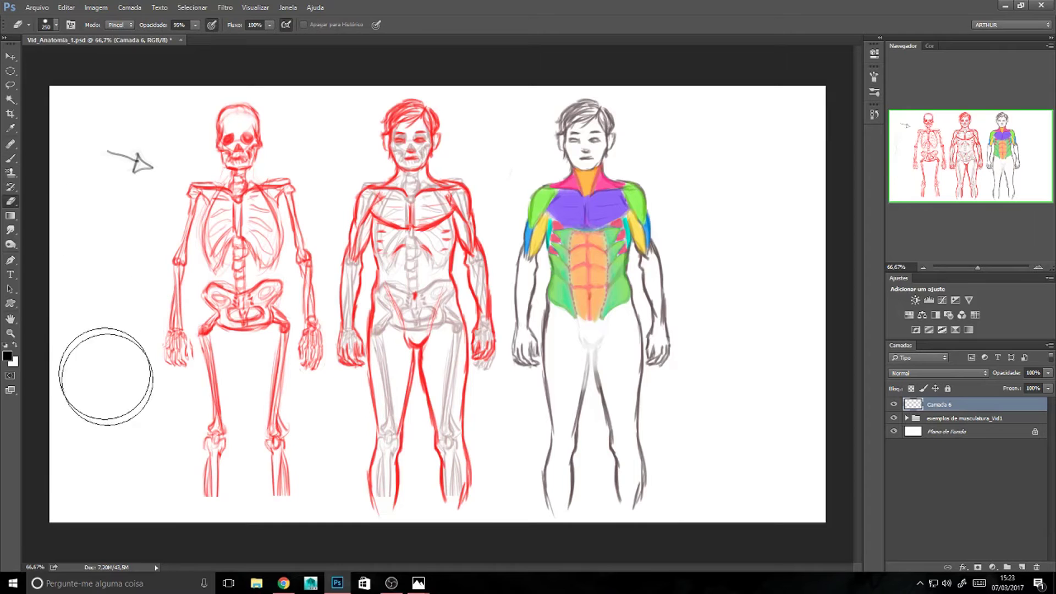
pyautogui.press('b')
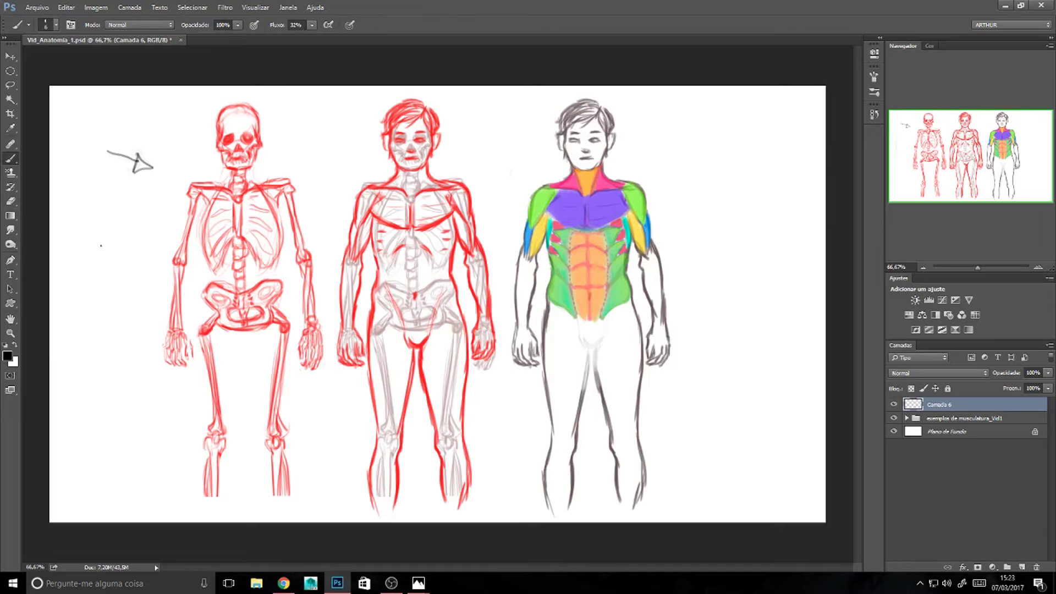
# Sketch a side-view skull with cranium, face profile, teeth and jaw in the empty area beside the skeleton.
pyautogui.moveTo(114, 217)
pyautogui.mouseDown()
pyautogui.moveTo(97, 266)
pyautogui.moveTo(119, 247)
pyautogui.mouseUp()
pyautogui.moveTo(100, 245)
pyautogui.mouseDown()
pyautogui.moveTo(111, 268)
pyautogui.moveTo(96, 247)
pyautogui.mouseUp()
pyautogui.press('e')
pyautogui.press('b')
pyautogui.moveTo(90, 259)
pyautogui.mouseDown()
pyautogui.moveTo(141, 243)
pyautogui.moveTo(120, 210)
pyautogui.moveTo(85, 262)
pyautogui.moveTo(145, 265)
pyautogui.moveTo(131, 280)
pyautogui.moveTo(91, 270)
pyautogui.moveTo(83, 223)
pyautogui.mouseUp()
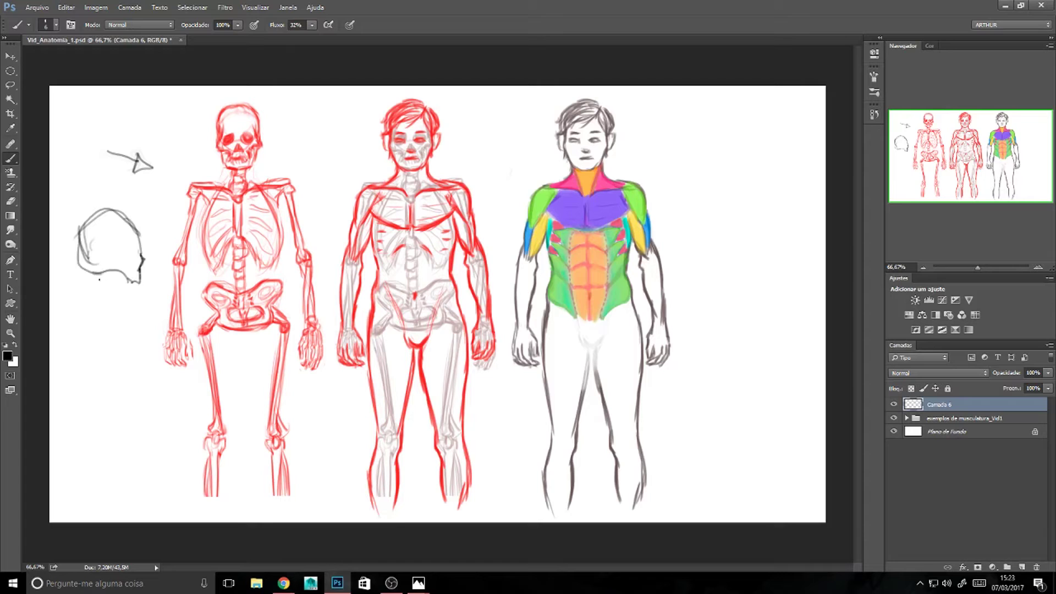
pyautogui.moveTo(97, 272)
pyautogui.mouseDown()
pyautogui.moveTo(105, 295)
pyautogui.moveTo(135, 296)
pyautogui.moveTo(140, 289)
pyautogui.moveTo(112, 286)
pyautogui.moveTo(124, 283)
pyautogui.mouseUp()
# Fade the side-view skull with the Eraser and redraw its cranium and jaw as simplified shapes.
pyautogui.press('e')
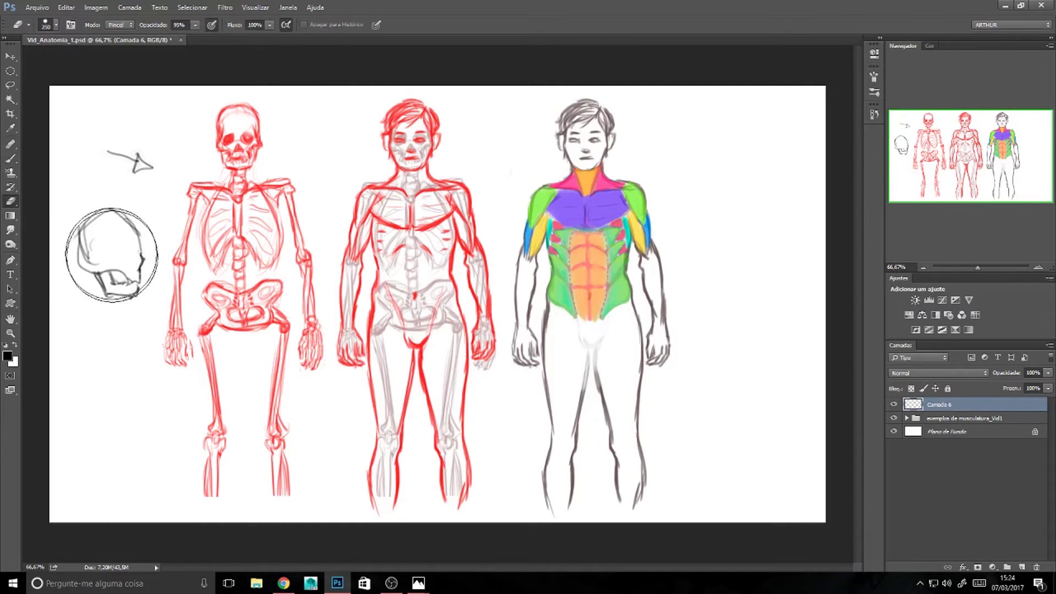
pyautogui.click(105, 251)
pyautogui.press('b')
pyautogui.moveTo(77, 244)
pyautogui.mouseDown()
pyautogui.moveTo(127, 211)
pyautogui.moveTo(138, 263)
pyautogui.moveTo(77, 242)
pyautogui.moveTo(138, 246)
pyautogui.moveTo(130, 280)
pyautogui.moveTo(110, 296)
pyautogui.mouseUp()
pyautogui.moveTo(140, 248); pyautogui.dragTo(138, 302)
pyautogui.moveTo(109, 296); pyautogui.dragTo(138, 302)
pyautogui.moveTo(143, 251); pyautogui.dragTo(140, 279)
# Lighten the top of the skull and add a brow line, an inner circle, a vertical guide and an ear.
pyautogui.press('e')
pyautogui.click(104, 218)
pyautogui.press('b')
pyautogui.moveTo(141, 238)
pyautogui.mouseDown()
pyautogui.moveTo(137, 280)
pyautogui.moveTo(132, 225)
pyautogui.moveTo(112, 217)
pyautogui.moveTo(78, 240)
pyautogui.moveTo(79, 272)
pyautogui.moveTo(105, 276)
pyautogui.mouseUp()
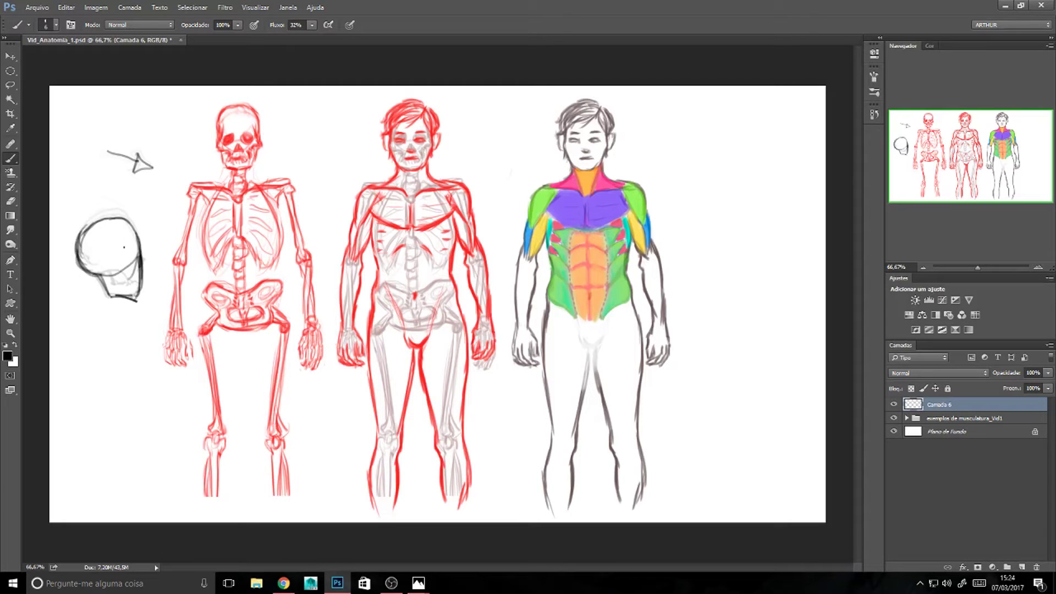
pyautogui.moveTo(141, 256)
pyautogui.mouseDown()
pyautogui.moveTo(98, 272)
pyautogui.moveTo(125, 259)
pyautogui.moveTo(110, 240)
pyautogui.moveTo(86, 242)
pyautogui.moveTo(116, 261)
pyautogui.mouseUp()
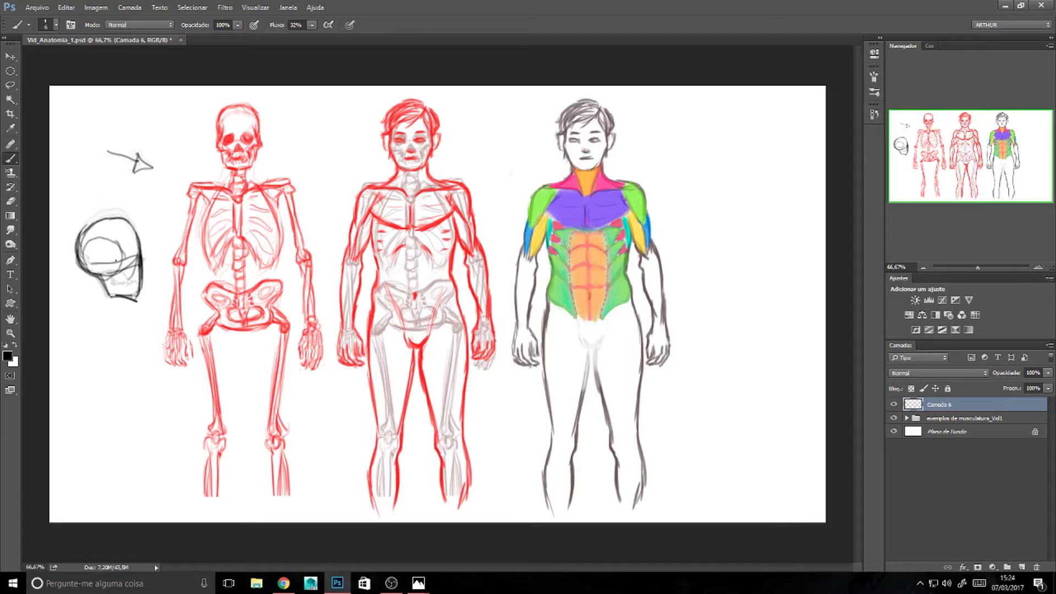
pyautogui.moveTo(110, 223)
pyautogui.mouseDown()
pyautogui.moveTo(112, 294)
pyautogui.moveTo(102, 269)
pyautogui.moveTo(110, 258)
pyautogui.moveTo(102, 262)
pyautogui.moveTo(110, 273)
pyautogui.moveTo(114, 250)
pyautogui.moveTo(103, 261)
pyautogui.moveTo(116, 277)
pyautogui.mouseUp()
# Fade the head construction with the Eraser and draw the face profile, eye, hairline and ear over it.
pyautogui.press('e')
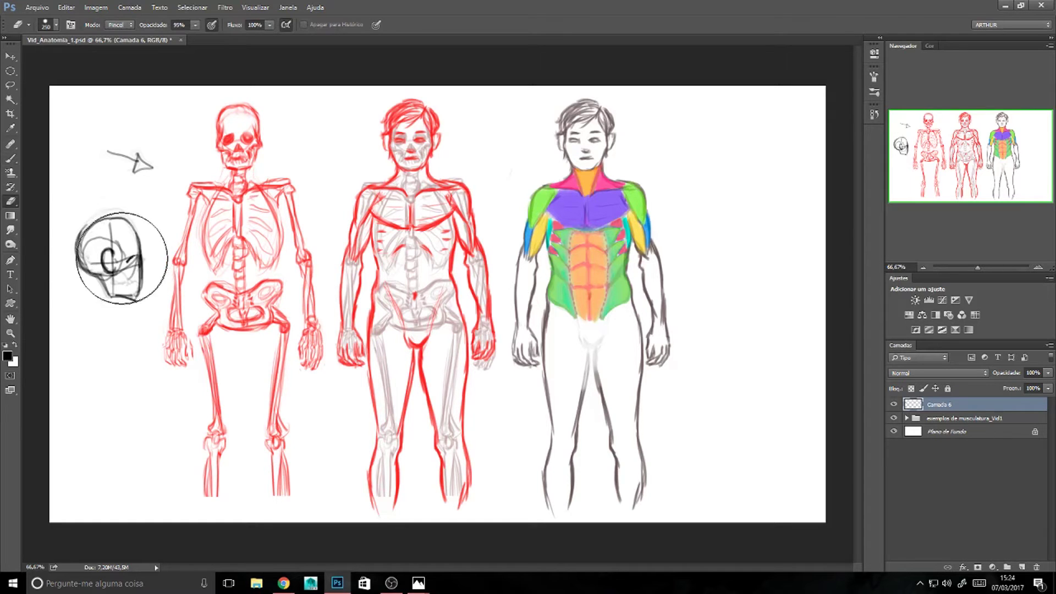
pyautogui.moveTo(110, 244); pyautogui.dragTo(108, 238)
pyautogui.press('b')
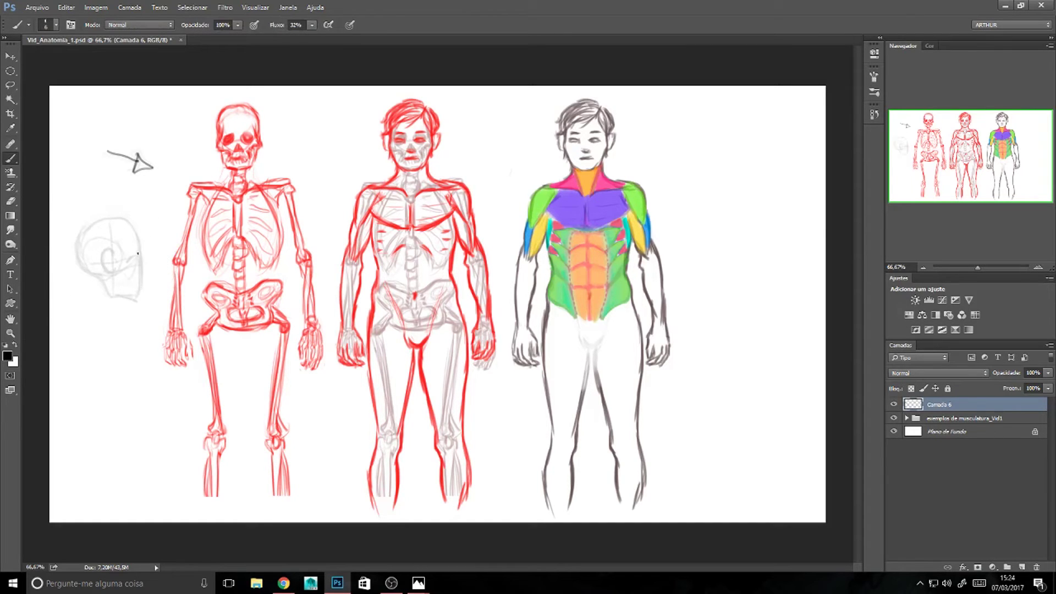
pyautogui.moveTo(128, 252)
pyautogui.mouseDown()
pyautogui.moveTo(140, 261)
pyautogui.moveTo(133, 229)
pyautogui.moveTo(148, 274)
pyautogui.moveTo(131, 285)
pyautogui.moveTo(135, 303)
pyautogui.mouseUp()
pyautogui.moveTo(134, 235)
pyautogui.mouseDown()
pyautogui.moveTo(143, 251)
pyautogui.moveTo(122, 226)
pyautogui.moveTo(97, 236)
pyautogui.mouseUp()
pyautogui.moveTo(110, 257)
pyautogui.mouseDown()
pyautogui.moveTo(100, 269)
pyautogui.moveTo(115, 278)
pyautogui.mouseUp()
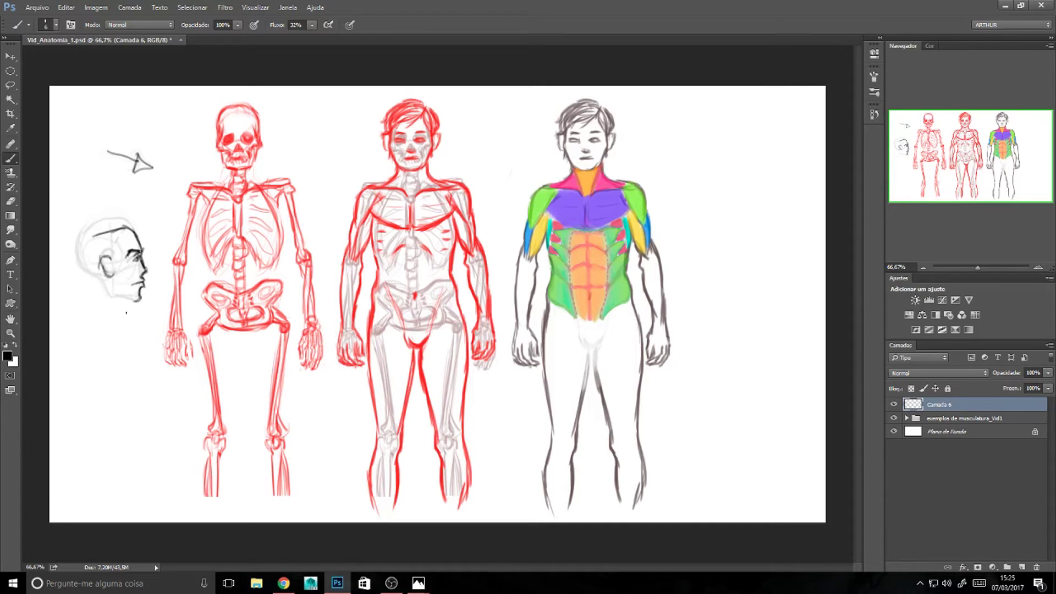
# Erase the head profile and the arrow from Camada 6 and return to the Brush tool.
pyautogui.press('e')
pyautogui.click(118, 264)
pyautogui.click(118, 144)
pyautogui.moveTo(117, 143); pyautogui.dragTo(94, 271)
pyautogui.press('b')
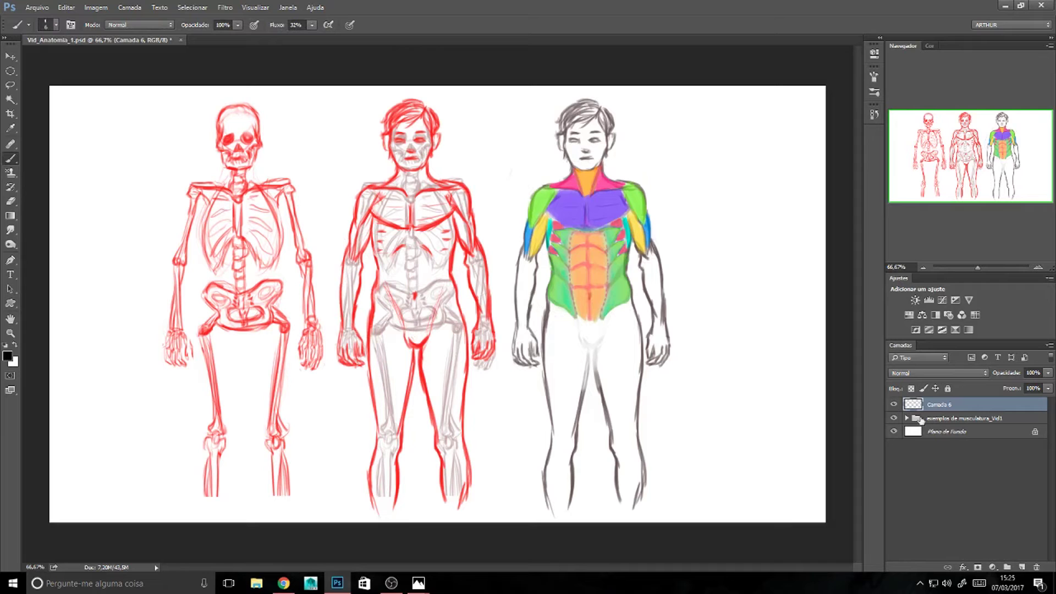
pyautogui.click(945, 420)
pyautogui.click(934, 406)
pyautogui.moveTo(692, 231); pyautogui.dragTo(691, 225)
pyautogui.hotkey('ctrl', 'z')
pyautogui.moveTo(739, 199); pyautogui.dragTo(737, 201)
pyautogui.hotkey('ctrl', 'z')
pyautogui.moveTo(528, 264); pyautogui.dragTo(523, 267)
pyautogui.hotkey('ctrl', 'z')
pyautogui.moveTo(594, 230)
pyautogui.mouseDown()
pyautogui.moveTo(558, 220)
pyautogui.moveTo(553, 199)
pyautogui.moveTo(594, 187)
pyautogui.moveTo(618, 193)
pyautogui.moveTo(623, 217)
pyautogui.moveTo(572, 236)
pyautogui.moveTo(545, 204)
pyautogui.mouseUp()
pyautogui.press('e')
pyautogui.press('b')
# Scale the exemplos de musculatura_Vid1 group to about 58% and place it in the canvas's upper-left corner.
pyautogui.click(948, 419)
pyautogui.hotkey('ctrl', 't')
pyautogui.moveTo(671, 518); pyautogui.dragTo(458, 343)
pyautogui.moveTo(409, 194); pyautogui.dragTo(292, 189)
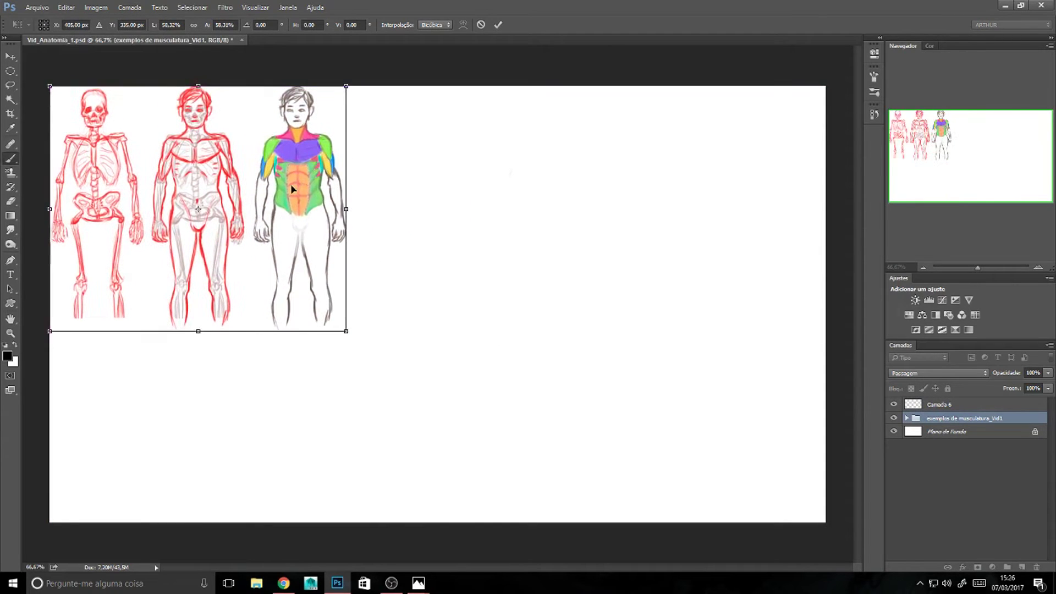
pyautogui.press('Return')
# Sketch a front-view head on Camada 6 as a circle with a tapered jaw, in the empty area beside the figures.
pyautogui.click(935, 405)
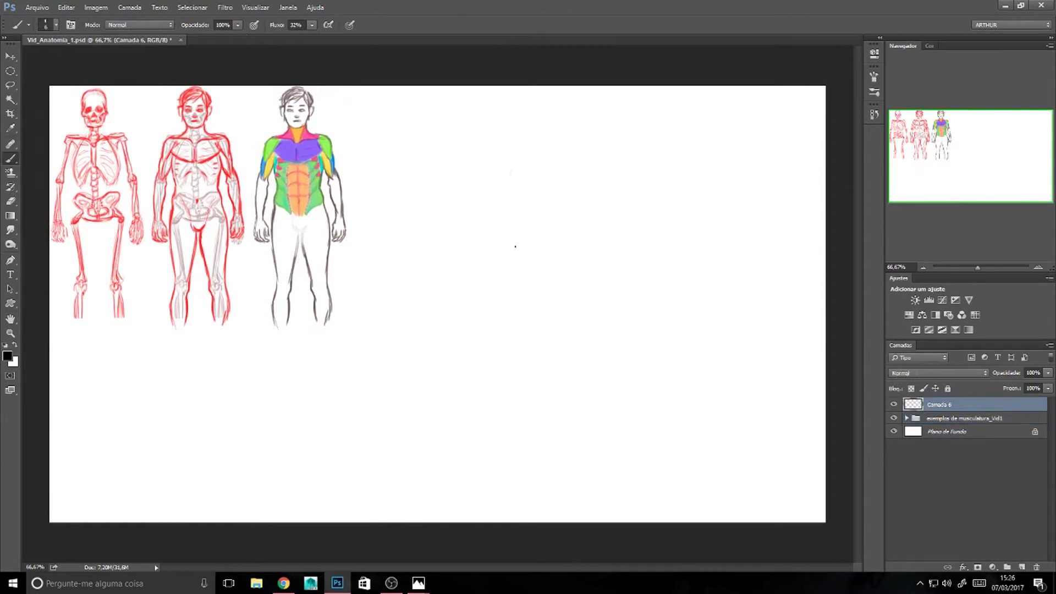
pyautogui.moveTo(541, 202)
pyautogui.mouseDown()
pyautogui.moveTo(523, 165)
pyautogui.moveTo(553, 162)
pyautogui.moveTo(560, 176)
pyautogui.moveTo(516, 182)
pyautogui.moveTo(538, 204)
pyautogui.mouseUp()
pyautogui.hotkey('ctrl', 'z')
pyautogui.moveTo(538, 154)
pyautogui.mouseDown()
pyautogui.moveTo(515, 181)
pyautogui.moveTo(552, 212)
pyautogui.mouseUp()
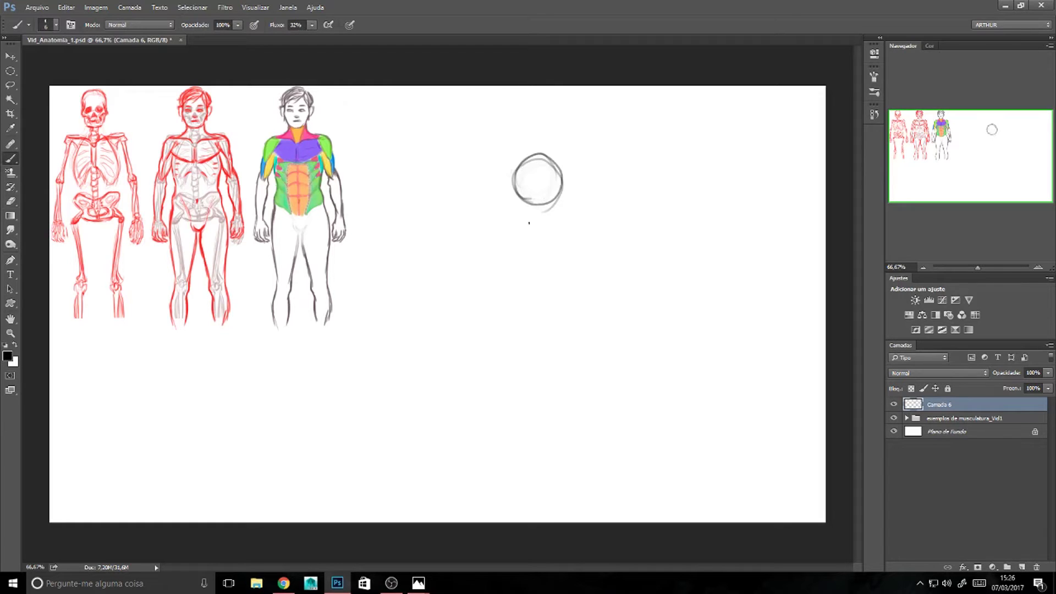
pyautogui.moveTo(514, 188)
pyautogui.mouseDown()
pyautogui.moveTo(524, 219)
pyautogui.moveTo(542, 226)
pyautogui.mouseUp()
pyautogui.moveTo(560, 184)
pyautogui.mouseDown()
pyautogui.moveTo(547, 223)
pyautogui.moveTo(537, 224)
pyautogui.moveTo(525, 198)
pyautogui.moveTo(542, 228)
pyautogui.mouseUp()
pyautogui.moveTo(522, 165); pyautogui.dragTo(534, 220)
pyautogui.press('e')
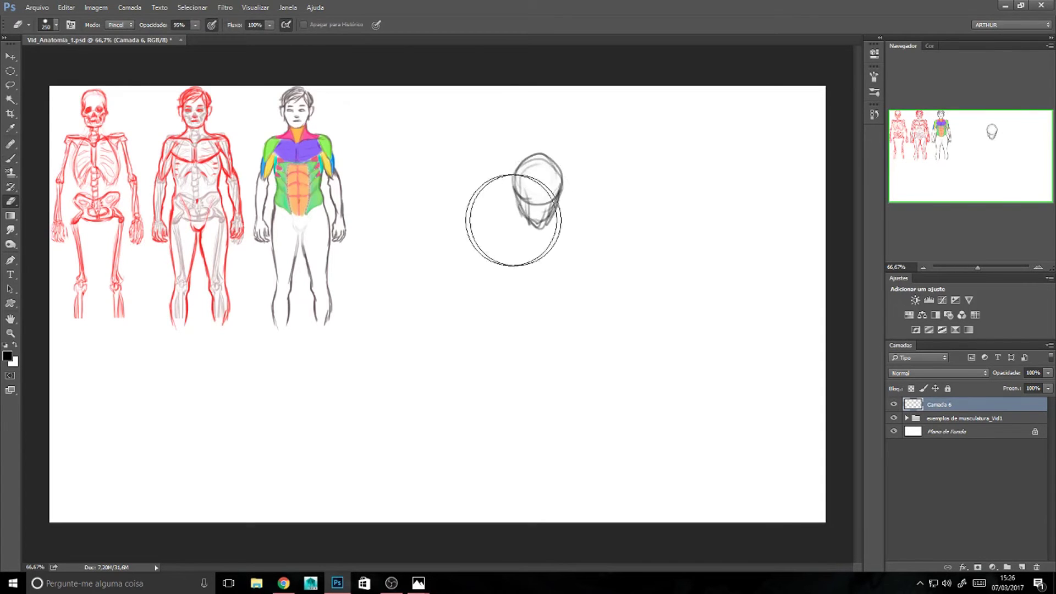
pyautogui.press('b')
# Sketch a side-view head beside the front view and draw a horizontal guide line across both skull bases.
pyautogui.moveTo(534, 200)
pyautogui.mouseDown()
pyautogui.moveTo(547, 202)
pyautogui.moveTo(535, 200)
pyautogui.mouseUp()
pyautogui.moveTo(709, 177)
pyautogui.mouseDown()
pyautogui.moveTo(682, 155)
pyautogui.moveTo(666, 198)
pyautogui.moveTo(702, 163)
pyautogui.moveTo(703, 227)
pyautogui.moveTo(709, 173)
pyautogui.mouseUp()
pyautogui.moveTo(678, 199)
pyautogui.mouseDown()
pyautogui.moveTo(679, 216)
pyautogui.moveTo(710, 190)
pyautogui.moveTo(677, 157)
pyautogui.moveTo(669, 203)
pyautogui.moveTo(730, 203)
pyautogui.mouseUp()
pyautogui.moveTo(503, 201); pyautogui.dragTo(582, 202)
# Draw a curved spine below the side-view head and a straight, double-line spine below the front-view head.
pyautogui.moveTo(668, 205); pyautogui.dragTo(669, 311)
pyautogui.moveTo(668, 231)
pyautogui.mouseDown()
pyautogui.moveTo(657, 250)
pyautogui.moveTo(654, 370)
pyautogui.mouseUp()
pyautogui.moveTo(674, 312); pyautogui.dragTo(664, 352)
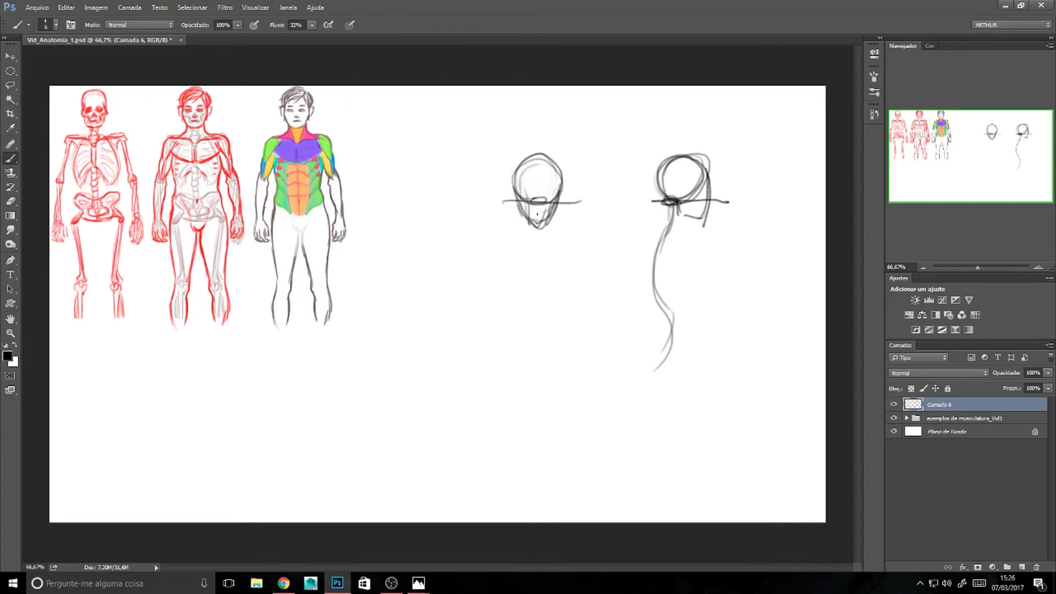
pyautogui.moveTo(532, 221)
pyautogui.mouseDown()
pyautogui.moveTo(534, 236)
pyautogui.moveTo(547, 236)
pyautogui.mouseUp()
pyautogui.moveTo(535, 232)
pyautogui.mouseDown()
pyautogui.moveTo(548, 231)
pyautogui.moveTo(535, 241)
pyautogui.moveTo(532, 358)
pyautogui.moveTo(544, 340)
pyautogui.moveTo(543, 363)
pyautogui.mouseUp()
pyautogui.moveTo(532, 312); pyautogui.dragTo(542, 371)
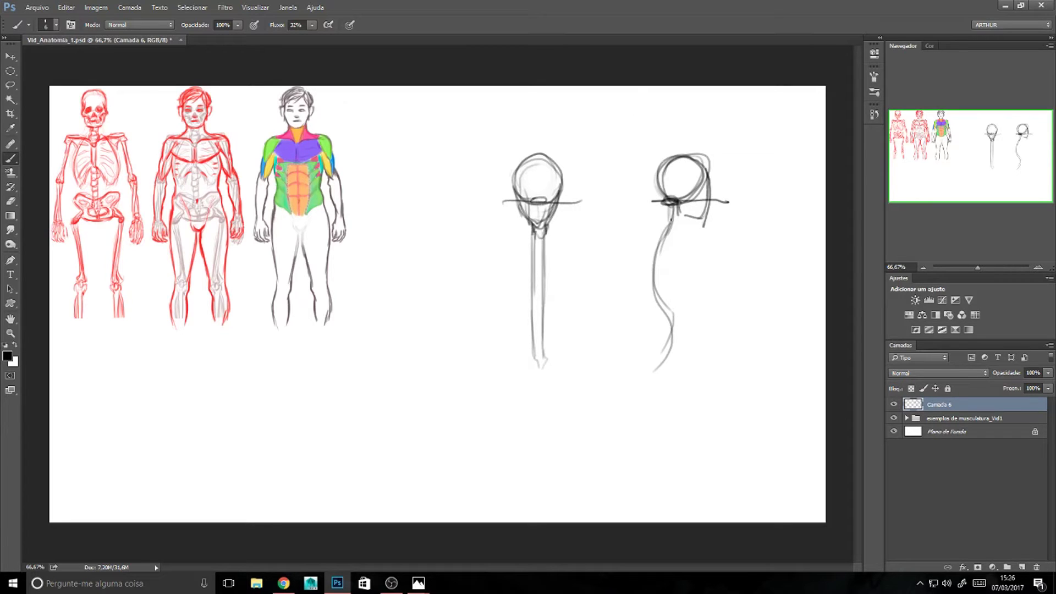
# Draw the neck and the rounded upper chest over the side view's spine.
pyautogui.moveTo(670, 203)
pyautogui.mouseDown()
pyautogui.moveTo(650, 240)
pyautogui.moveTo(705, 227)
pyautogui.moveTo(683, 242)
pyautogui.moveTo(696, 257)
pyautogui.moveTo(653, 242)
pyautogui.moveTo(649, 263)
pyautogui.moveTo(693, 275)
pyautogui.mouseUp()
pyautogui.moveTo(694, 256); pyautogui.dragTo(694, 271)
pyautogui.moveTo(669, 259); pyautogui.dragTo(694, 275)
pyautogui.moveTo(686, 234); pyautogui.dragTo(662, 241)
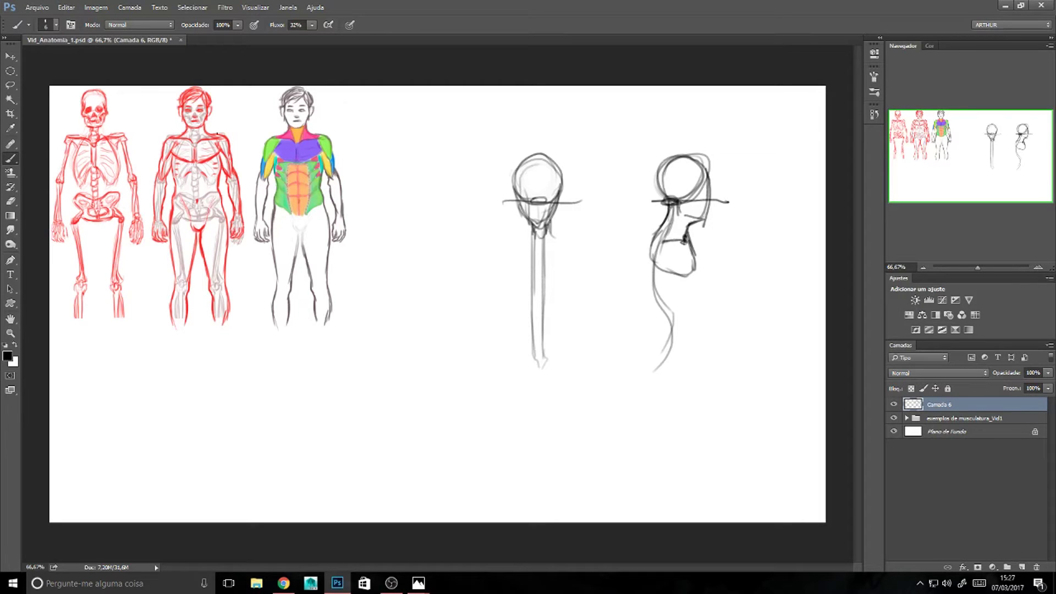
pyautogui.moveTo(202, 148)
pyautogui.mouseDown()
pyautogui.moveTo(227, 135)
pyautogui.moveTo(198, 149)
pyautogui.mouseUp()
pyautogui.moveTo(104, 147)
pyautogui.mouseDown()
pyautogui.moveTo(91, 143)
pyautogui.moveTo(122, 134)
pyautogui.moveTo(94, 149)
pyautogui.mouseUp()
pyautogui.hotkey('ctrl', 'z')
pyautogui.hotkey('ctrl', 'alt', 'z')
pyautogui.moveTo(98, 156)
pyautogui.mouseDown()
pyautogui.moveTo(121, 138)
pyautogui.moveTo(102, 143)
pyautogui.mouseUp()
pyautogui.hotkey('ctrl', 'z')
pyautogui.moveTo(377, 436)
pyautogui.mouseDown()
pyautogui.moveTo(379, 423)
pyautogui.moveTo(493, 446)
pyautogui.mouseUp()
pyautogui.moveTo(336, 436)
pyautogui.mouseDown()
pyautogui.moveTo(333, 421)
pyautogui.moveTo(256, 459)
pyautogui.mouseUp()
pyautogui.hotkey('ctrl', 'alt', 'z')
pyautogui.hotkey('ctrl', 'alt', 'z')
# Draw the sides of the front view's neck and a straight horizontal shoulder line beneath them.
pyautogui.moveTo(526, 218)
pyautogui.mouseDown()
pyautogui.moveTo(511, 242)
pyautogui.moveTo(566, 243)
pyautogui.moveTo(514, 243)
pyautogui.mouseUp()
pyautogui.keyDown('shift'); pyautogui.click(610, 243); pyautogui.keyUp('shift')
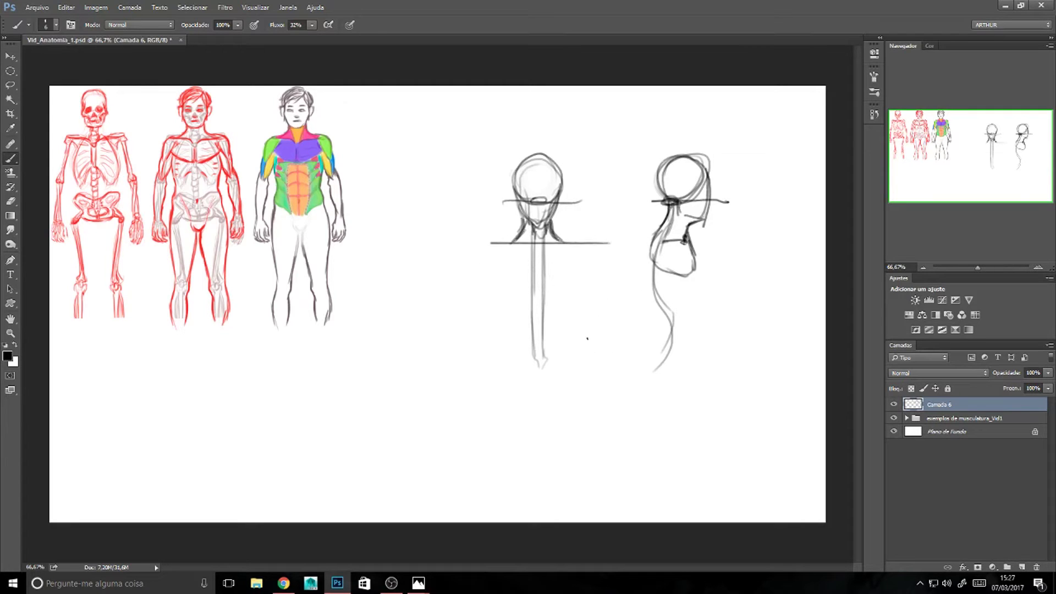
# Reduce the Eraser size to 60 and clear the guide line and inner construction lines from the front-view head.
pyautogui.press('e')
pyautogui.press('[')
pyautogui.press('[')
pyautogui.press('[')
pyautogui.press('[')
pyautogui.press('[')
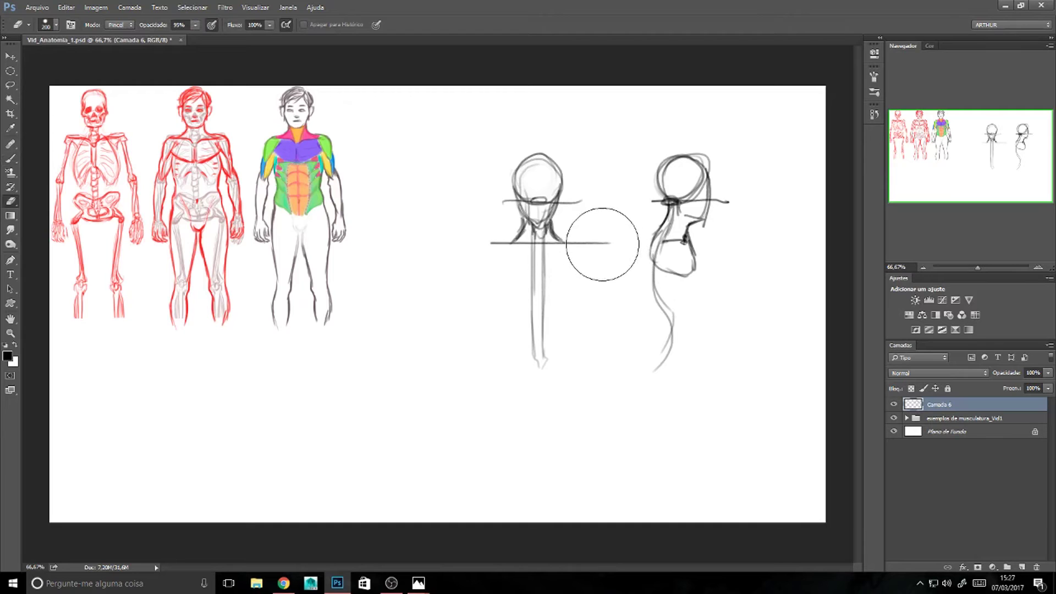
pyautogui.moveTo(584, 201); pyautogui.dragTo(562, 203)
pyautogui.press('[')
pyautogui.press('[')
pyautogui.press('[')
pyautogui.press('[')
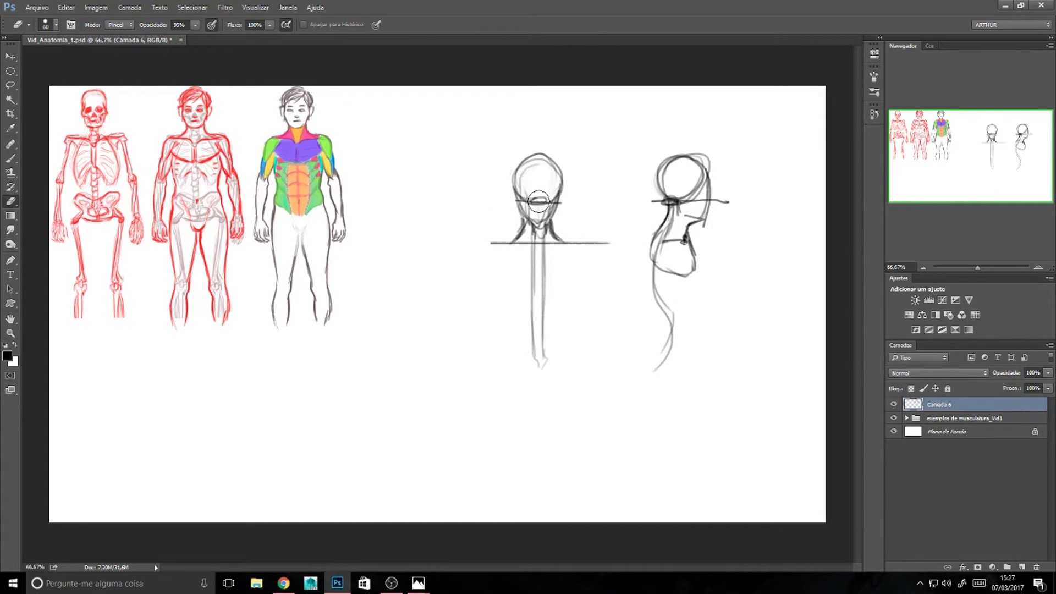
pyautogui.moveTo(531, 184)
pyautogui.mouseDown()
pyautogui.moveTo(529, 205)
pyautogui.moveTo(542, 198)
pyautogui.mouseUp()
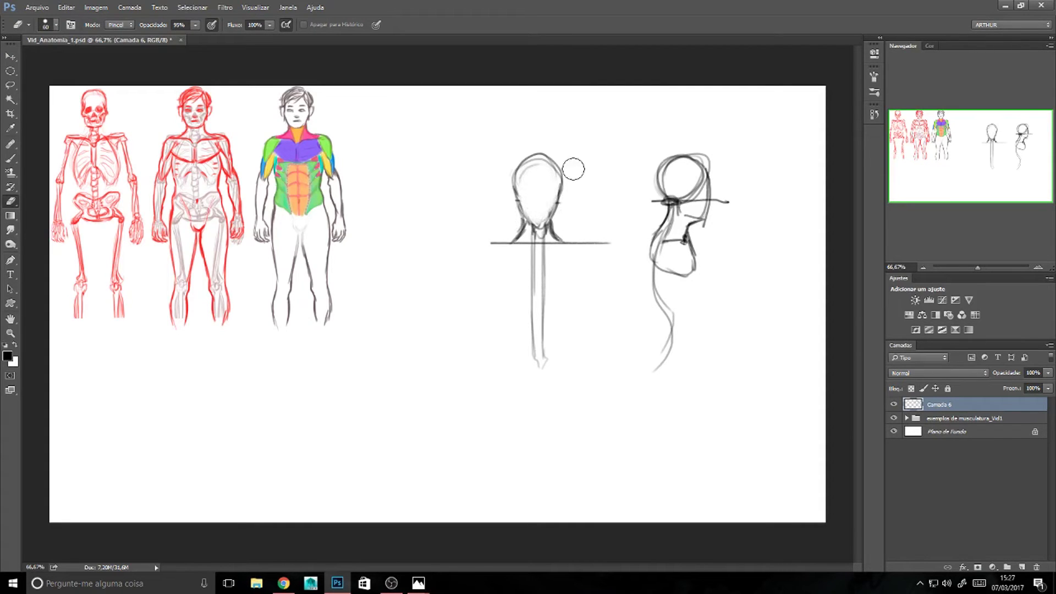
# Trim the end of the front view's shoulder line and erase the spine just below that line.
pyautogui.press('b')
pyautogui.press('e')
pyautogui.moveTo(596, 229); pyautogui.dragTo(605, 257)
pyautogui.press('b')
pyautogui.press('e')
pyautogui.moveTo(539, 248); pyautogui.dragTo(537, 250)
# Draw two small circles side by side under the shoulder line, above the spine.
pyautogui.press('b')
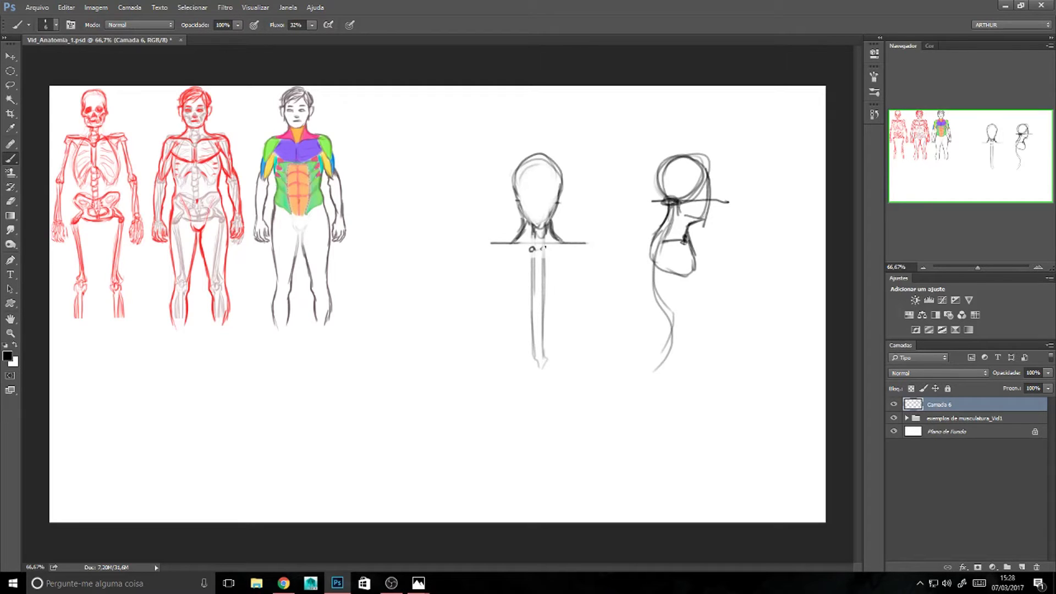
pyautogui.moveTo(541, 249); pyautogui.dragTo(543, 248)
pyautogui.moveTo(543, 248); pyautogui.dragTo(543, 250)
# Sketch an enlarged diagram of the notch between the collarbones, with a bone extending from each side, below the small figures.
pyautogui.moveTo(303, 445); pyautogui.dragTo(327, 421)
pyautogui.moveTo(261, 422)
pyautogui.mouseDown()
pyautogui.moveTo(279, 446)
pyautogui.moveTo(312, 445)
pyautogui.moveTo(310, 431)
pyautogui.moveTo(337, 418)
pyautogui.moveTo(375, 416)
pyautogui.moveTo(212, 423)
pyautogui.mouseUp()
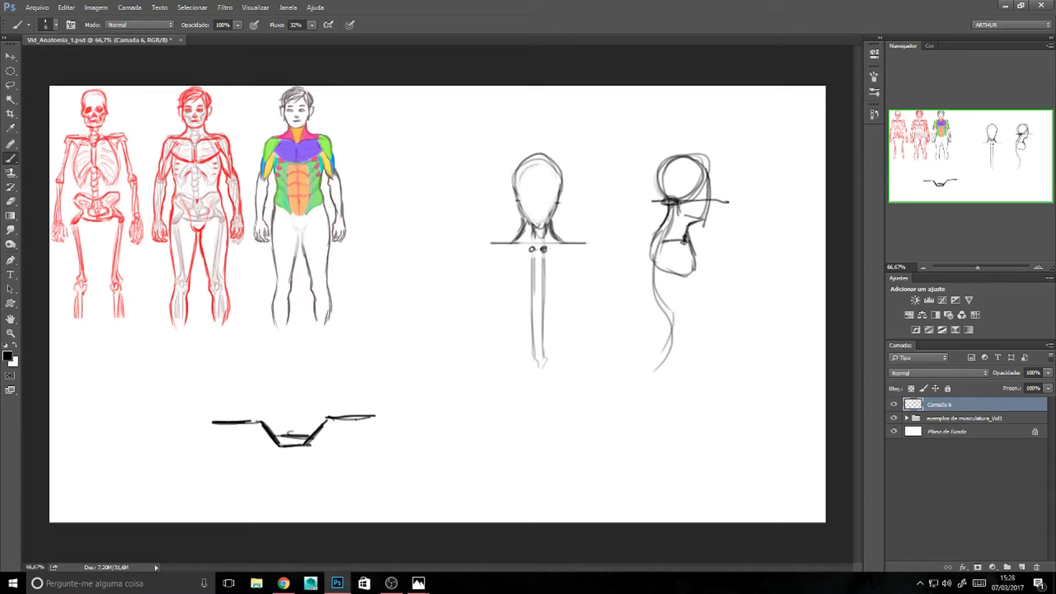
pyautogui.moveTo(339, 413)
pyautogui.mouseDown()
pyautogui.moveTo(340, 426)
pyautogui.moveTo(341, 410)
pyautogui.mouseUp()
pyautogui.moveTo(341, 410)
pyautogui.mouseDown()
pyautogui.moveTo(383, 409)
pyautogui.moveTo(377, 423)
pyautogui.mouseUp()
pyautogui.moveTo(246, 415)
pyautogui.mouseDown()
pyautogui.moveTo(246, 432)
pyautogui.moveTo(244, 414)
pyautogui.moveTo(209, 434)
pyautogui.mouseUp()
pyautogui.moveTo(209, 432)
pyautogui.mouseDown()
pyautogui.moveTo(244, 428)
pyautogui.moveTo(238, 448)
pyautogui.moveTo(336, 431)
pyautogui.mouseUp()
# Erase the enlarged collarbone diagram and return to the Brush tool.
pyautogui.press('e')
pyautogui.moveTo(198, 451)
pyautogui.mouseDown()
pyautogui.moveTo(224, 412)
pyautogui.moveTo(189, 443)
pyautogui.moveTo(238, 450)
pyautogui.moveTo(345, 427)
pyautogui.mouseUp()
pyautogui.press('b')
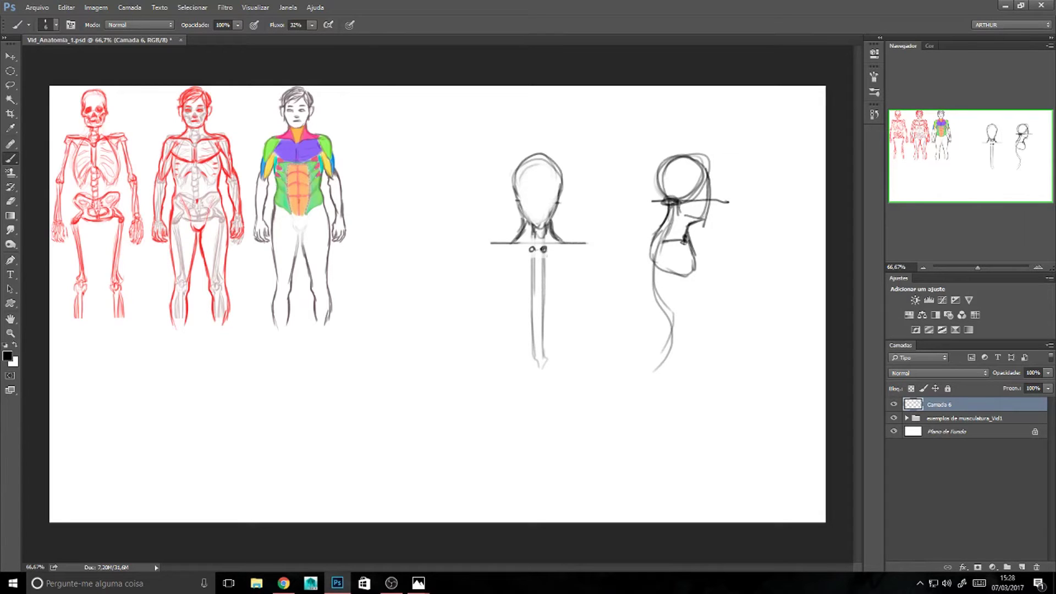
# Clean up the outer small circle on the front view and draw a collarbone from it to the shoulder line's end.
pyautogui.press('e')
pyautogui.moveTo(543, 249); pyautogui.dragTo(548, 253)
pyautogui.press('b')
pyautogui.press('e')
pyautogui.moveTo(547, 254); pyautogui.dragTo(544, 250)
pyautogui.press('b')
pyautogui.moveTo(543, 249); pyautogui.dragTo(582, 242)
pyautogui.press('e')
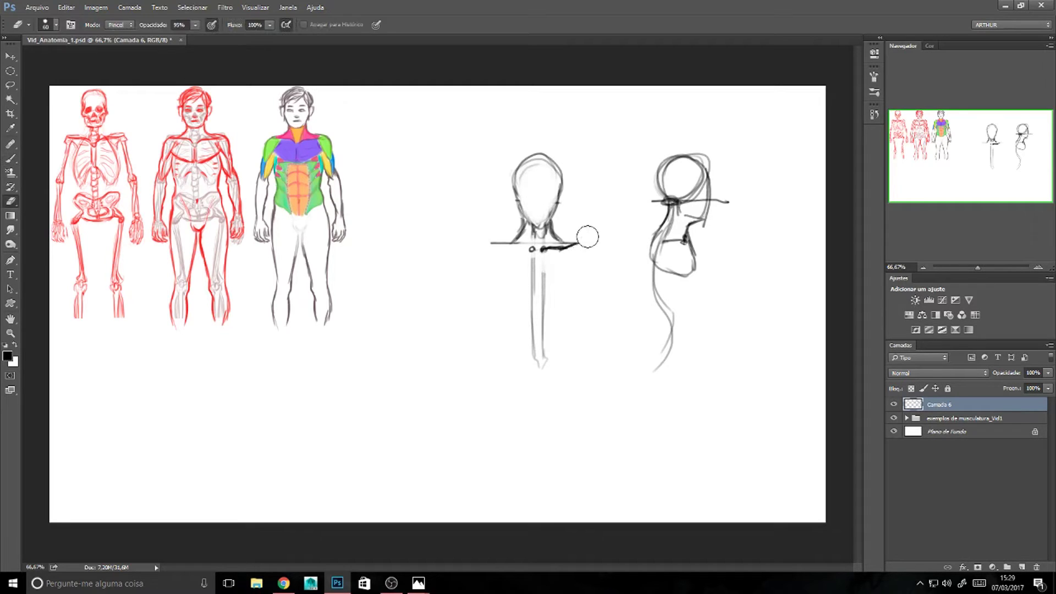
# Draw the opposite collarbone on the front view, thicken both bones, and extend the neck lines down to the shoulders.
pyautogui.moveTo(522, 248)
pyautogui.mouseDown()
pyautogui.moveTo(532, 249)
pyautogui.moveTo(497, 247)
pyautogui.mouseUp()
pyautogui.moveTo(568, 247)
pyautogui.mouseDown()
pyautogui.moveTo(586, 248)
pyautogui.moveTo(500, 246)
pyautogui.mouseUp()
pyautogui.moveTo(527, 207); pyautogui.dragTo(502, 246)
pyautogui.moveTo(550, 219); pyautogui.dragTo(576, 247)
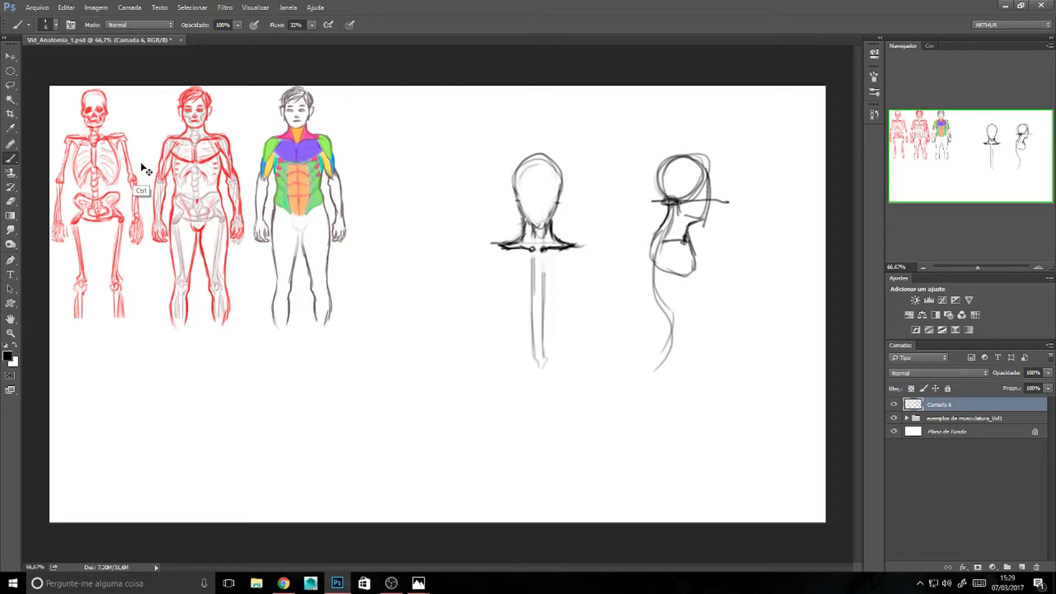
# Select the reference figures' group and scale it up to about 146%, keeping its upper-left corner in place.
pyautogui.keyDown('ctrl'); pyautogui.click(223, 152); pyautogui.keyUp('ctrl')
pyautogui.hotkey('ctrl', 't')
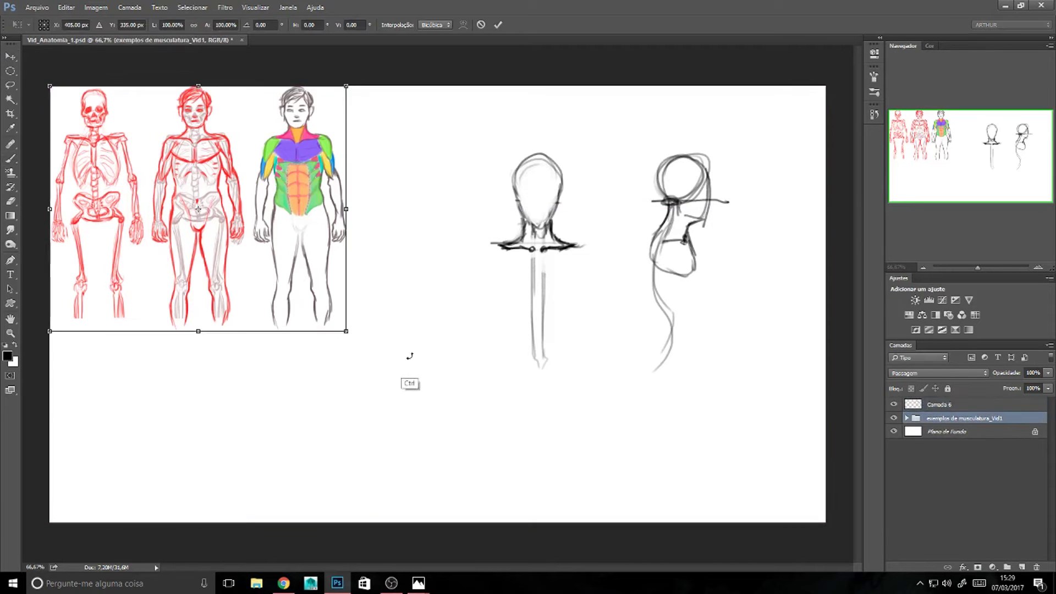
pyautogui.moveTo(352, 338); pyautogui.dragTo(453, 460)
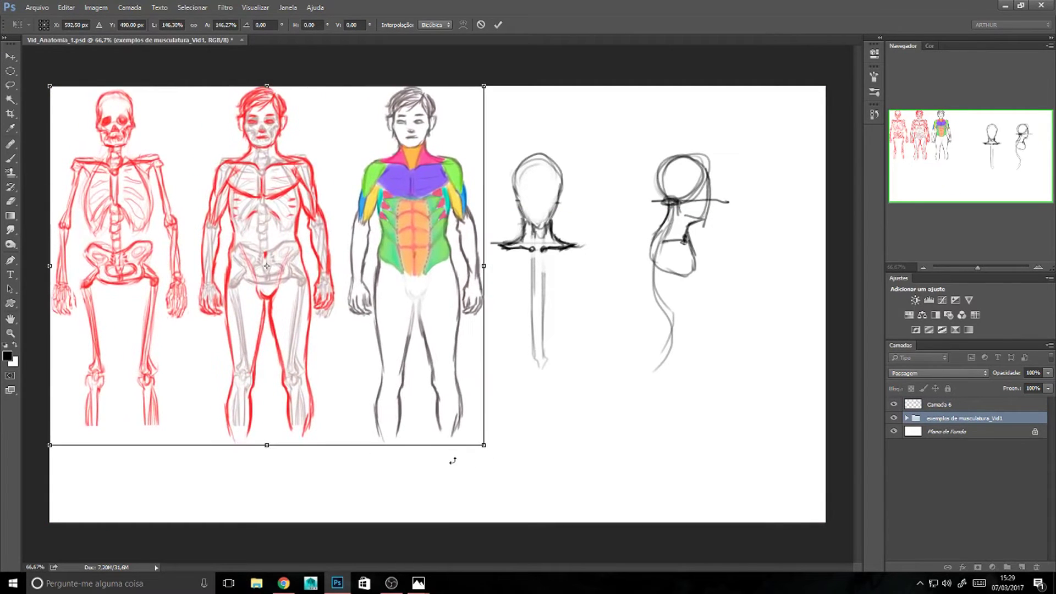
pyautogui.press('Return')
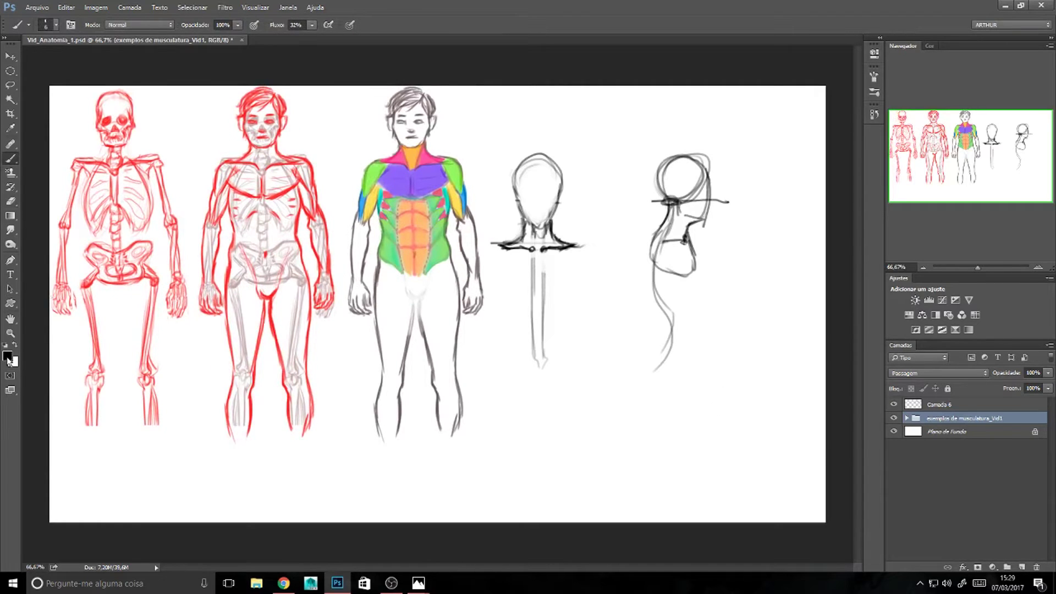
pyautogui.click(7, 356)
pyautogui.click(849, 367)
pyautogui.press('Escape')
# Create a new layer above the examples group and outline the sternum and chest muscles in black over the skeleton.
pyautogui.hotkey('ctrl', 'shift', 'n')
pyautogui.press('Return')
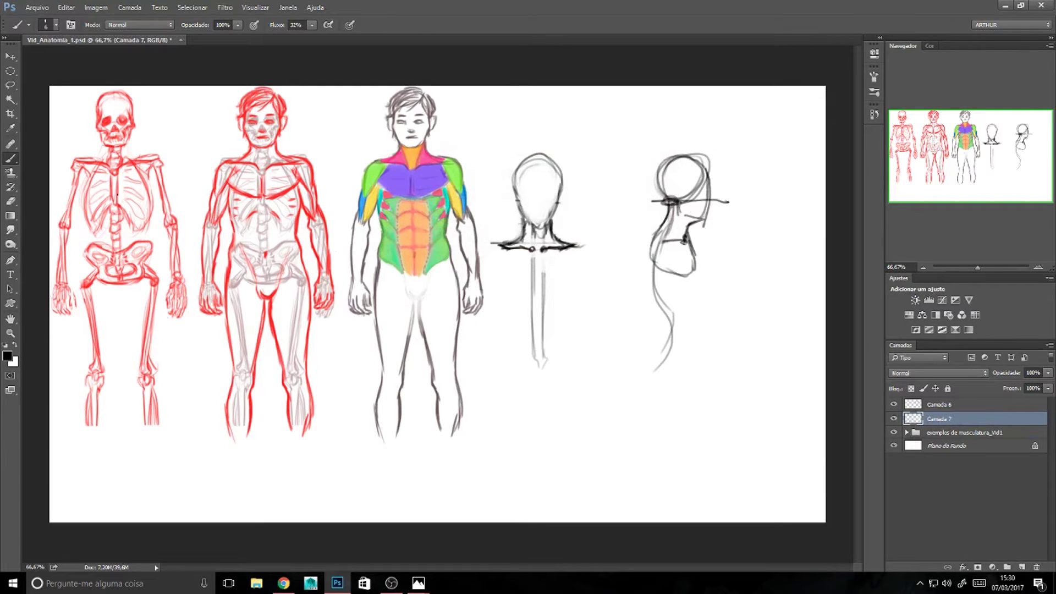
pyautogui.moveTo(116, 175)
pyautogui.mouseDown()
pyautogui.moveTo(117, 189)
pyautogui.moveTo(131, 190)
pyautogui.moveTo(112, 191)
pyautogui.moveTo(113, 176)
pyautogui.moveTo(101, 190)
pyautogui.moveTo(104, 164)
pyautogui.moveTo(131, 163)
pyautogui.moveTo(102, 168)
pyautogui.moveTo(142, 182)
pyautogui.moveTo(158, 166)
pyautogui.moveTo(156, 177)
pyautogui.mouseUp()
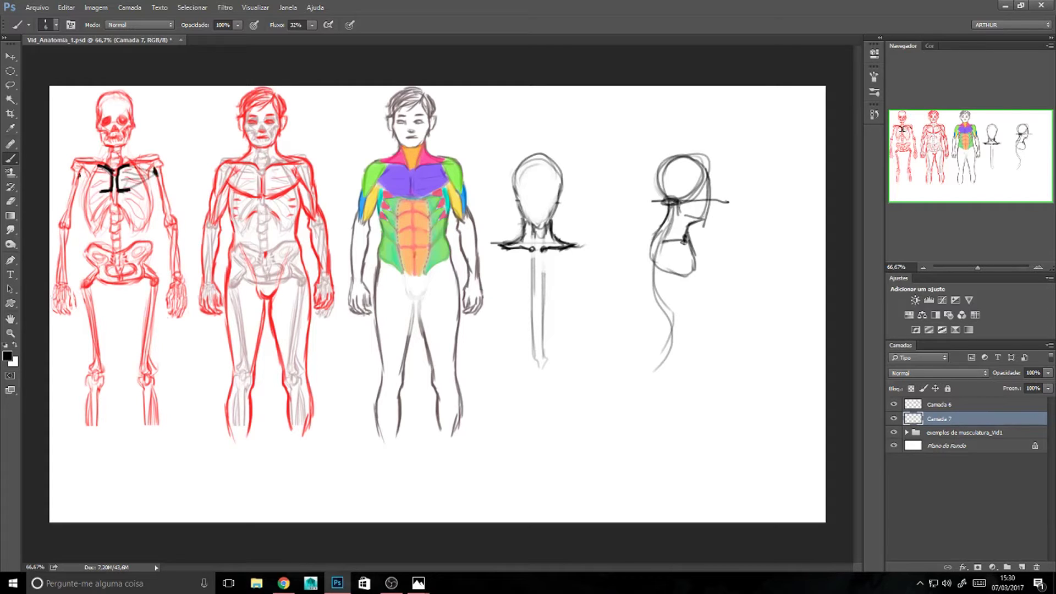
pyautogui.moveTo(98, 193)
pyautogui.mouseDown()
pyautogui.moveTo(73, 179)
pyautogui.moveTo(82, 167)
pyautogui.moveTo(155, 171)
pyautogui.mouseUp()
pyautogui.moveTo(124, 181); pyautogui.dragTo(151, 170)
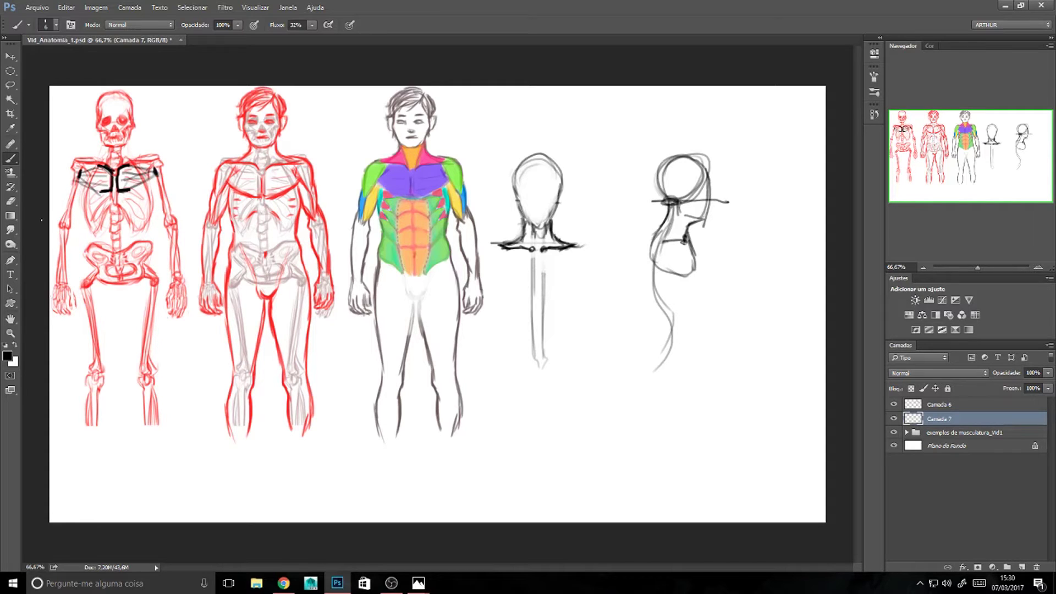
# Choose green and paint the lower fibres of both chest muscles on the skeleton.
pyautogui.click(8, 356)
pyautogui.moveTo(120, 191); pyautogui.dragTo(134, 185)
pyautogui.moveTo(128, 184)
pyautogui.mouseDown()
pyautogui.moveTo(140, 179)
pyautogui.moveTo(80, 175)
pyautogui.mouseUp()
pyautogui.moveTo(120, 186); pyautogui.dragTo(129, 182)
# Sample the purple from the muscle figure's chest and paint the middle chest fibres on both sides of the skeleton.
pyautogui.click(8, 356)
pyautogui.click(403, 180)
pyautogui.click(939, 265)
pyautogui.moveTo(107, 180); pyautogui.dragTo(80, 178)
pyautogui.moveTo(116, 182); pyautogui.dragTo(155, 176)
# Set the foreground colour to pink (#ec1f80) and paint the upper chest fibres on both sides of the skeleton.
pyautogui.keyDown('alt'); pyautogui.click(431, 157); pyautogui.keyUp('alt')
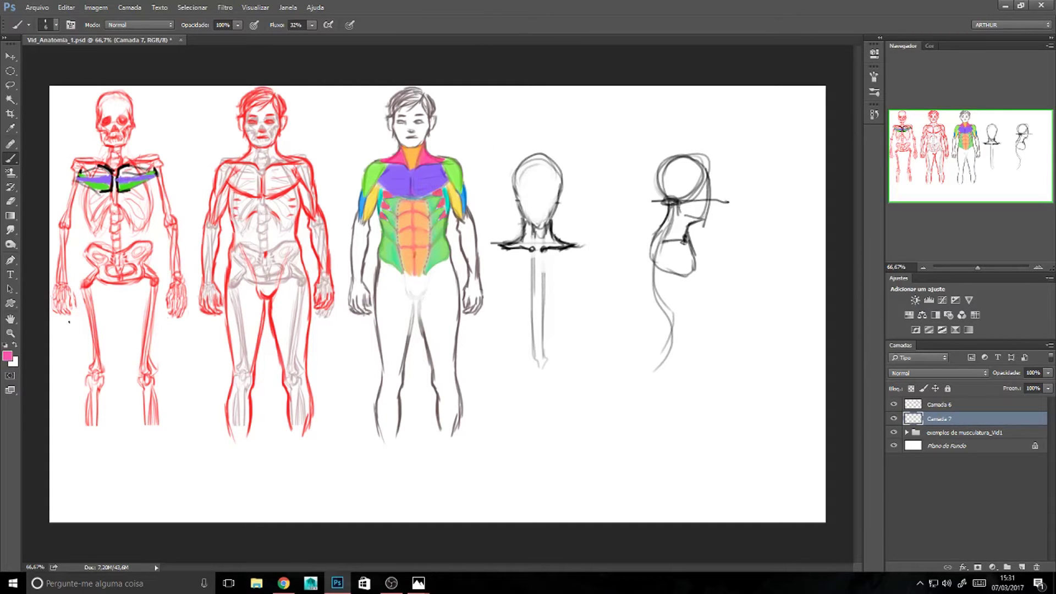
pyautogui.click(8, 356)
pyautogui.click(813, 283)
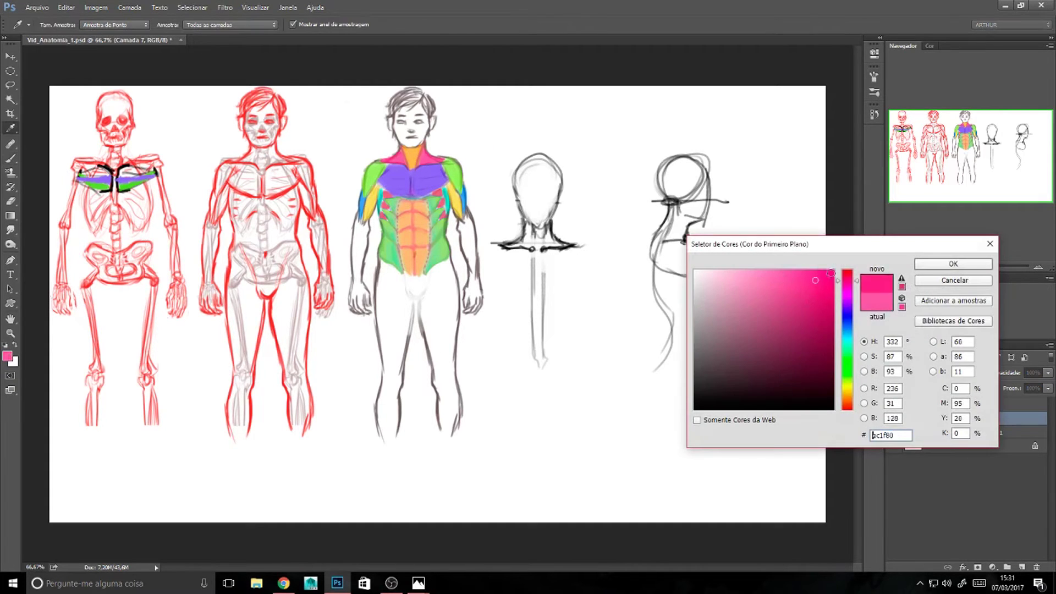
pyautogui.click(952, 264)
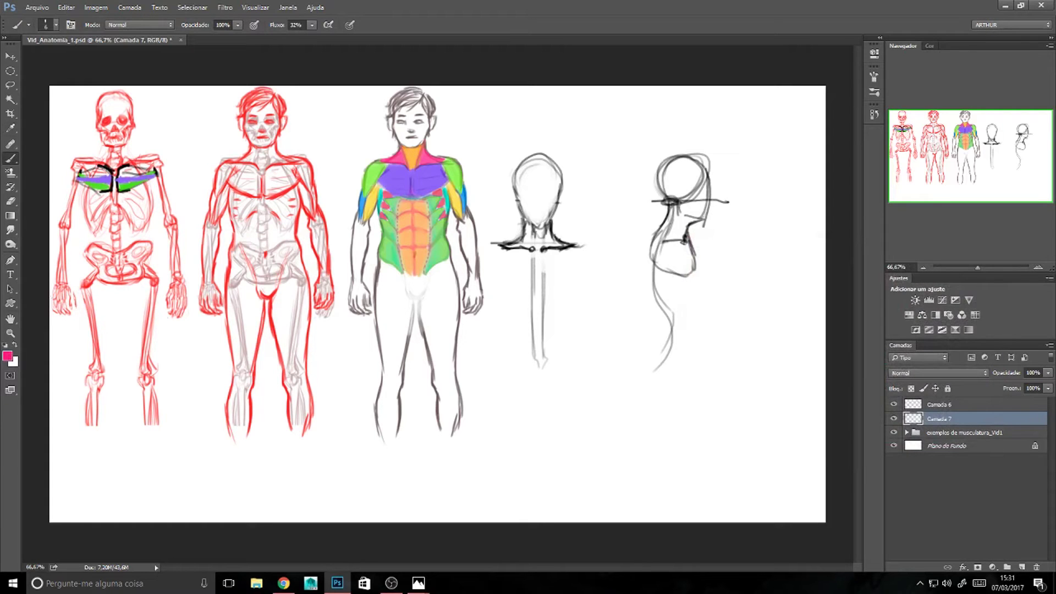
pyautogui.moveTo(88, 175); pyautogui.dragTo(104, 168)
pyautogui.moveTo(127, 183)
pyautogui.mouseDown()
pyautogui.moveTo(156, 182)
pyautogui.moveTo(141, 168)
pyautogui.mouseUp()
pyautogui.moveTo(125, 180); pyautogui.dragTo(139, 171)
pyautogui.moveTo(143, 186); pyautogui.dragTo(158, 180)
# Sketch a pink diagram of three stacked circles joined by crossing lines to three opposite circles in the blank area.
pyautogui.moveTo(721, 347)
pyautogui.mouseDown()
pyautogui.moveTo(706, 364)
pyautogui.moveTo(718, 346)
pyautogui.mouseUp()
pyautogui.moveTo(729, 389); pyautogui.dragTo(725, 389)
pyautogui.moveTo(716, 442); pyautogui.dragTo(730, 440)
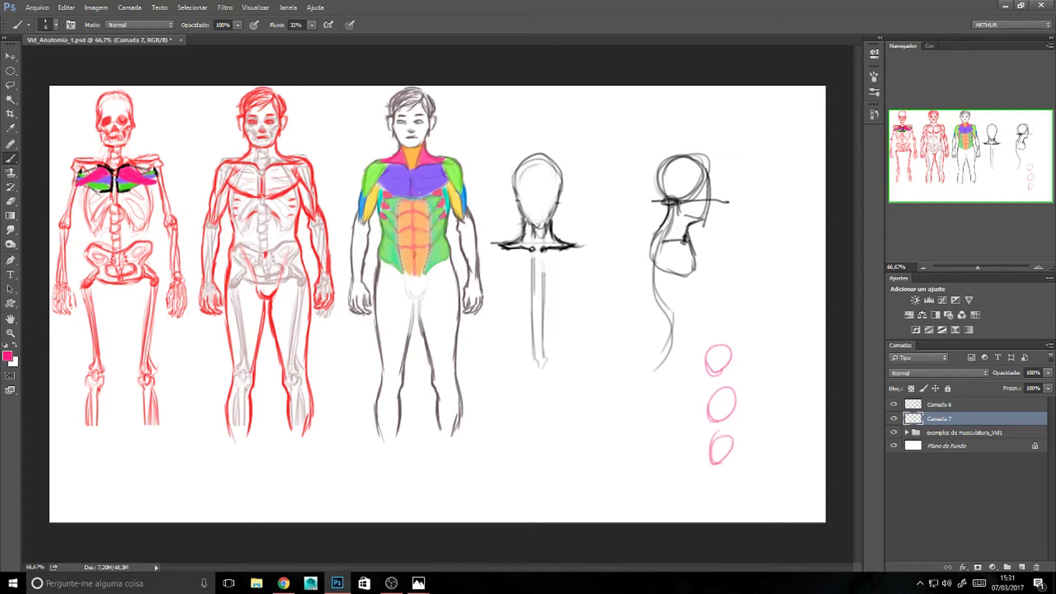
pyautogui.moveTo(452, 174); pyautogui.dragTo(455, 180)
pyautogui.hotkey('ctrl', 'z')
pyautogui.moveTo(713, 361)
pyautogui.mouseDown()
pyautogui.moveTo(604, 447)
pyautogui.moveTo(572, 456)
pyautogui.mouseUp()
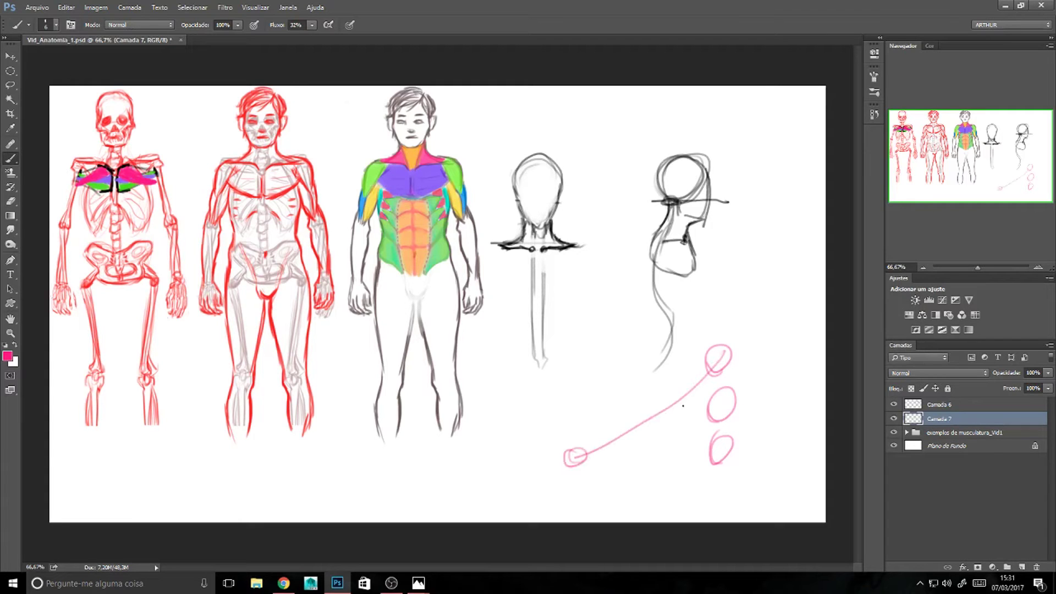
pyautogui.moveTo(725, 410)
pyautogui.mouseDown()
pyautogui.moveTo(573, 423)
pyautogui.moveTo(568, 414)
pyautogui.moveTo(577, 424)
pyautogui.mouseUp()
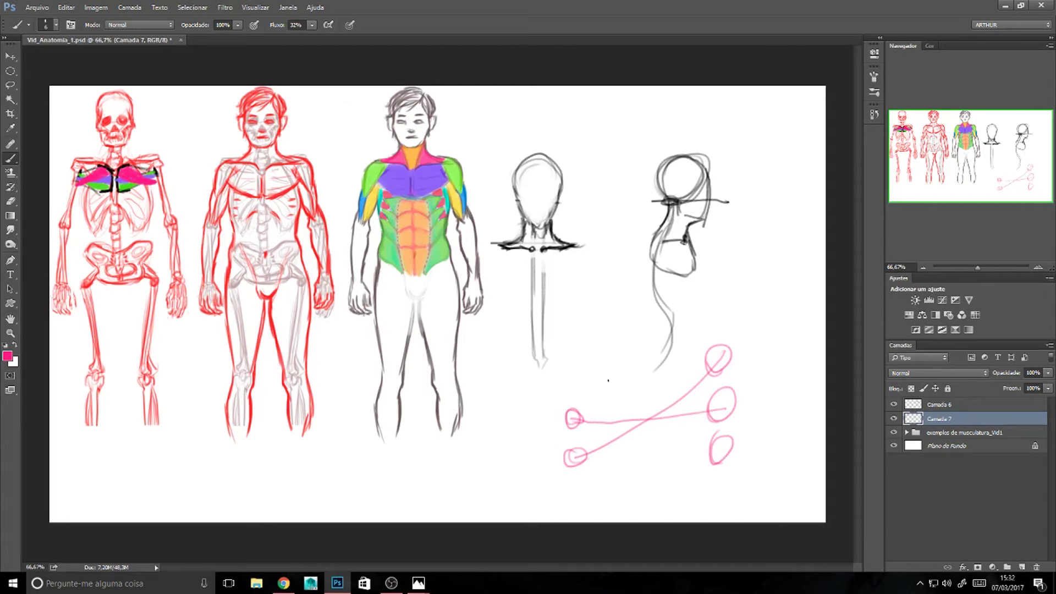
pyautogui.moveTo(725, 448); pyautogui.dragTo(578, 365)
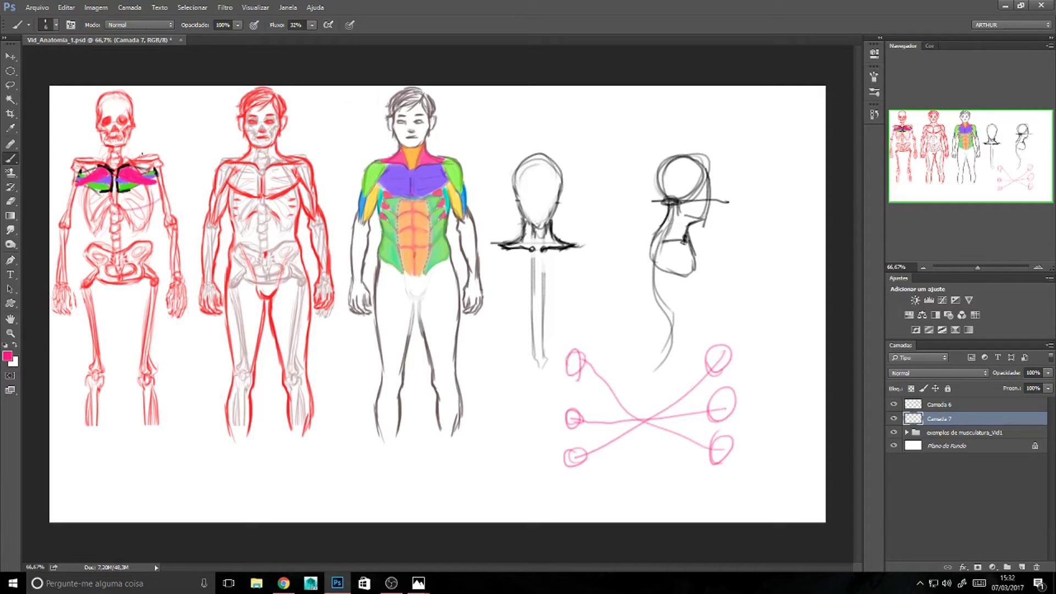
# Undo the pink diagram of crossing lines and circles.
pyautogui.hotkey('ctrl', 'alt', 'z')
pyautogui.hotkey('ctrl', 'alt', 'z')
pyautogui.hotkey('ctrl', 'alt', 'z')
pyautogui.hotkey('ctrl', 'alt', 'z')
pyautogui.hotkey('ctrl', 'alt', 'z')
pyautogui.hotkey('ctrl', 'alt', 'z')
pyautogui.hotkey('ctrl', 'alt', 'z')
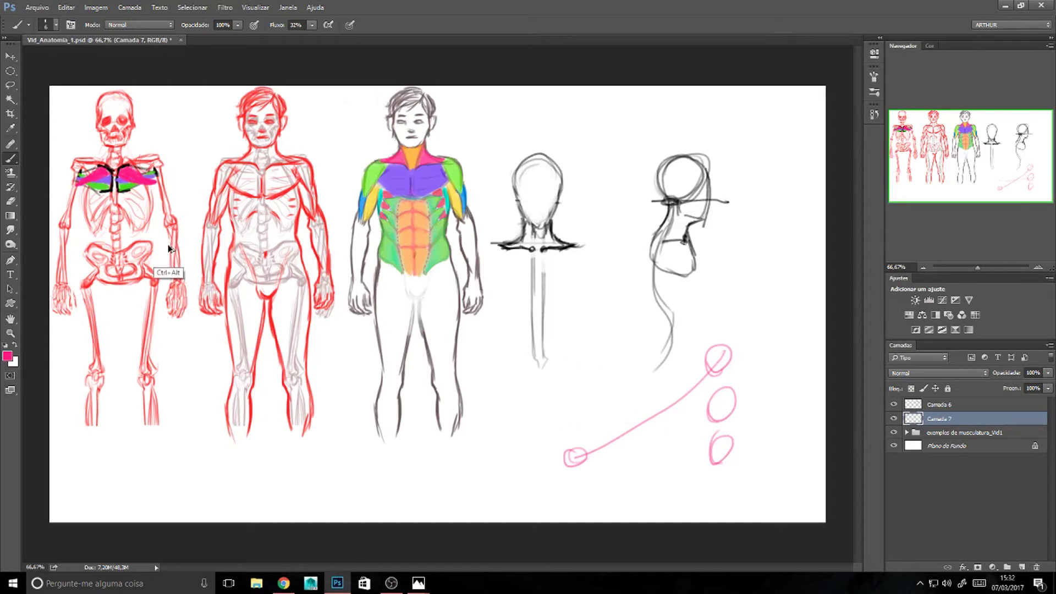
pyautogui.hotkey('ctrl', 'alt', 'z')
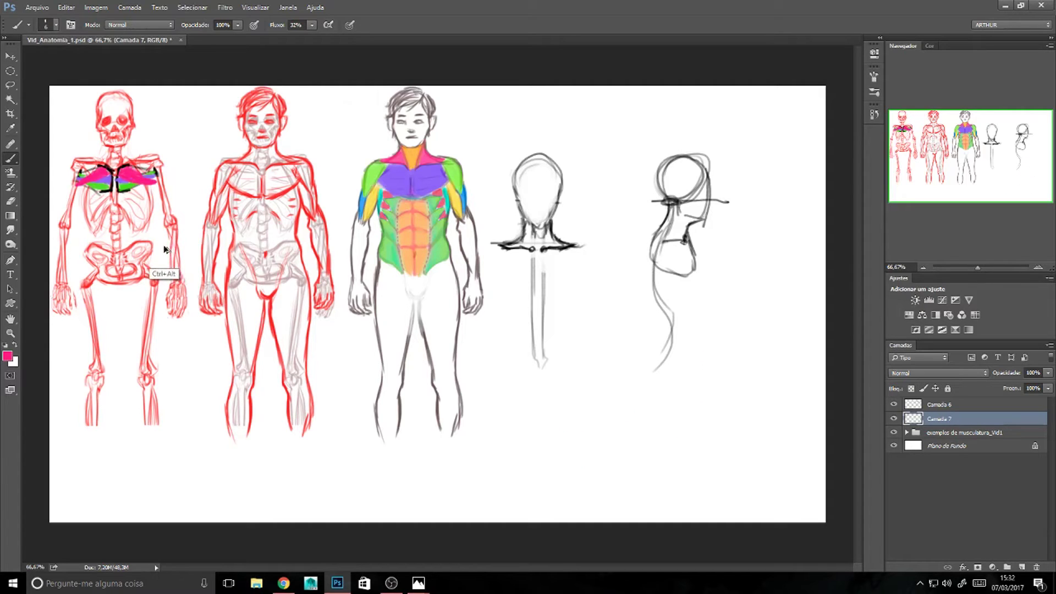
# Keep the pink colour and draw a downward arrow above each shoulder of the coloured muscle figure.
pyautogui.click(8, 356)
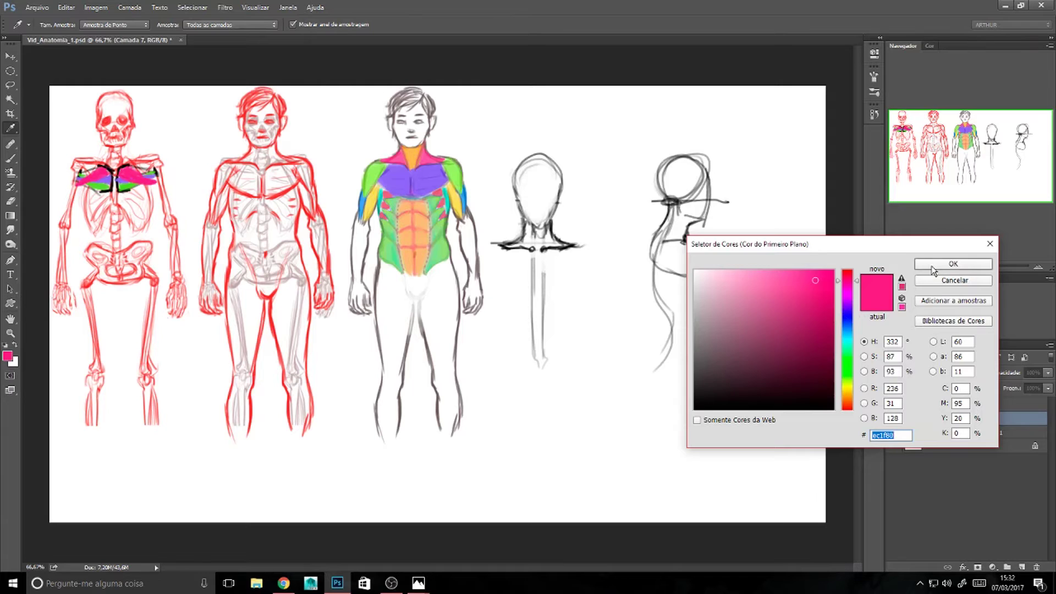
pyautogui.click(953, 265)
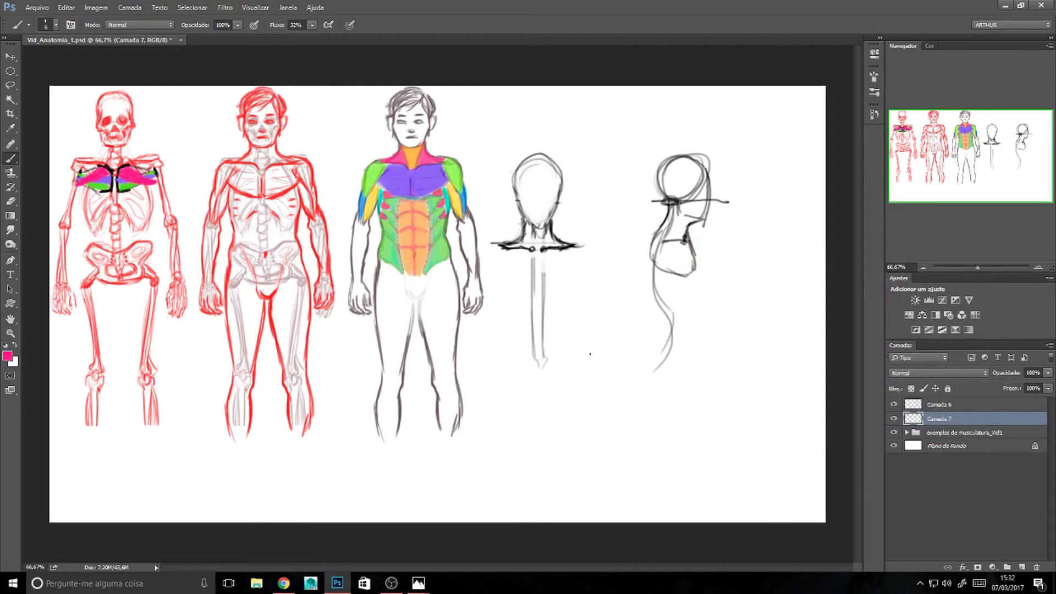
pyautogui.moveTo(472, 91)
pyautogui.mouseDown()
pyautogui.moveTo(466, 126)
pyautogui.moveTo(477, 115)
pyautogui.mouseUp()
pyautogui.moveTo(457, 122); pyautogui.dragTo(474, 116)
pyautogui.moveTo(359, 97)
pyautogui.mouseDown()
pyautogui.moveTo(361, 131)
pyautogui.moveTo(347, 123)
pyautogui.mouseUp()
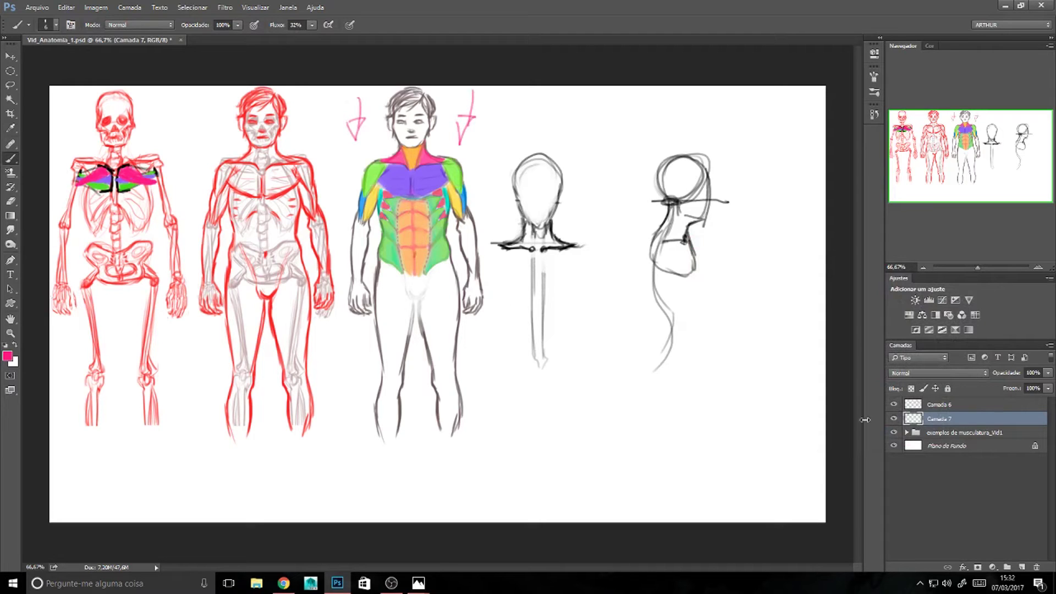
# Reset the foreground to black and sketch a top-view figure with outstretched arms and curved arrows showing their forward swing.
pyautogui.press('d')
pyautogui.moveTo(635, 452)
pyautogui.mouseDown()
pyautogui.moveTo(619, 479)
pyautogui.moveTo(632, 450)
pyautogui.moveTo(672, 468)
pyautogui.moveTo(633, 485)
pyautogui.moveTo(593, 472)
pyautogui.moveTo(660, 496)
pyautogui.moveTo(606, 496)
pyautogui.moveTo(663, 440)
pyautogui.moveTo(647, 479)
pyautogui.moveTo(653, 446)
pyautogui.moveTo(671, 463)
pyautogui.moveTo(612, 447)
pyautogui.moveTo(590, 463)
pyautogui.mouseUp()
pyautogui.hotkey('ctrl', 'z')
pyautogui.hotkey('ctrl', 'z')
pyautogui.moveTo(642, 435)
pyautogui.mouseDown()
pyautogui.moveTo(669, 441)
pyautogui.moveTo(669, 455)
pyautogui.moveTo(756, 468)
pyautogui.moveTo(715, 469)
pyautogui.moveTo(770, 471)
pyautogui.moveTo(747, 472)
pyautogui.mouseUp()
pyautogui.hotkey('ctrl', 'z')
pyautogui.moveTo(589, 468)
pyautogui.mouseDown()
pyautogui.moveTo(488, 469)
pyautogui.moveTo(566, 395)
pyautogui.moveTo(579, 417)
pyautogui.mouseUp()
pyautogui.moveTo(727, 456)
pyautogui.mouseDown()
pyautogui.moveTo(693, 398)
pyautogui.moveTo(687, 409)
pyautogui.moveTo(697, 387)
pyautogui.mouseUp()
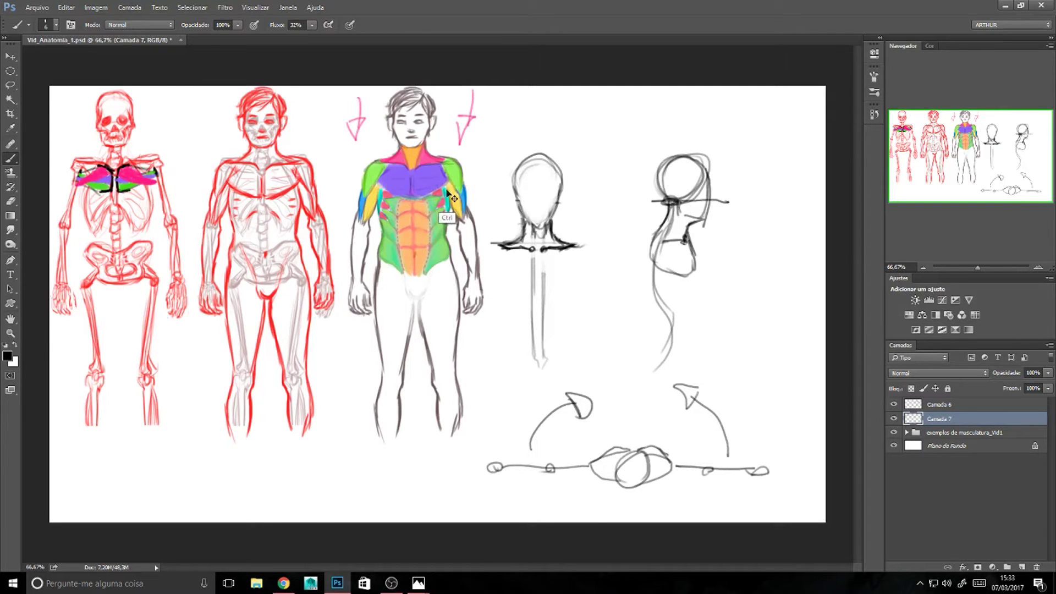
# Hide the chest annotation layer and create a new layer above it for brush drawing.
pyautogui.hotkey('ctrl', ',')
pyautogui.hotkey('ctrl', 'shift', 'n')
pyautogui.press('Return')
pyautogui.press('e')
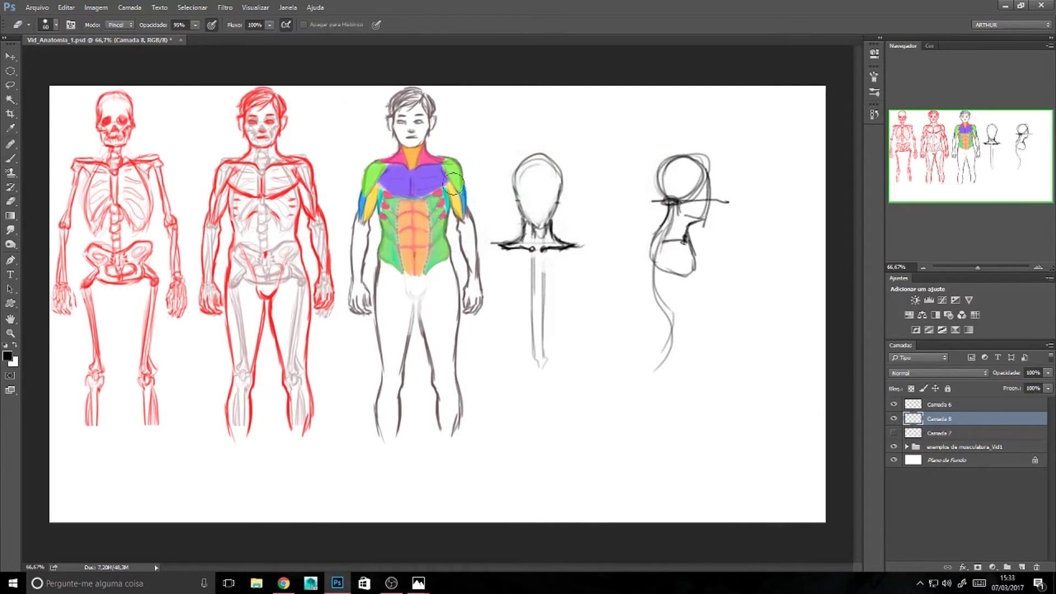
pyautogui.press('b')
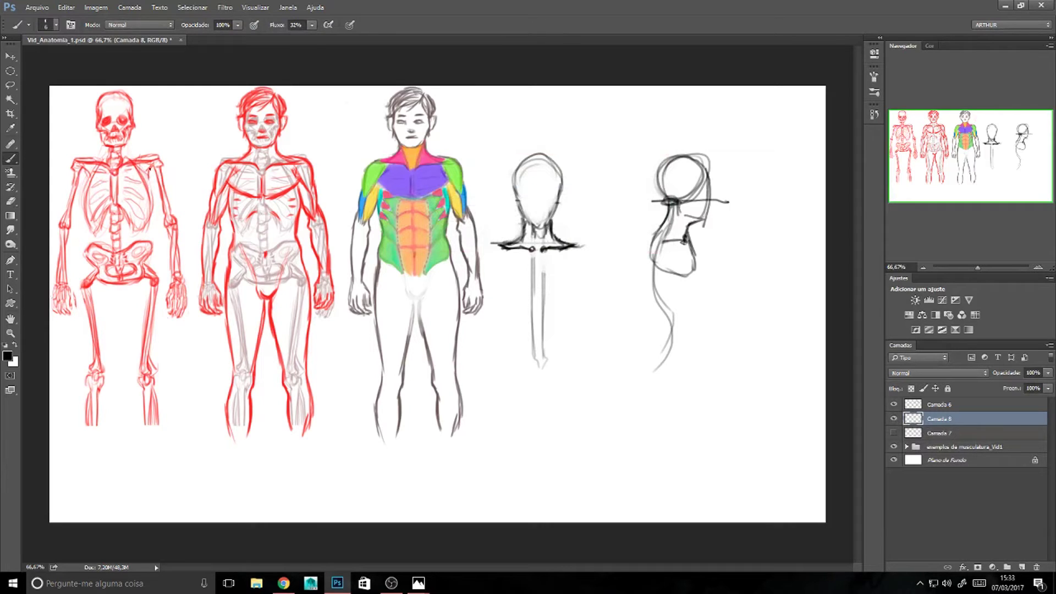
# Draw an arrow pointing at the muscle figure's shoulder and trace the skeleton's collarbone on that side in thick black.
pyautogui.moveTo(164, 183); pyautogui.dragTo(147, 156)
pyautogui.moveTo(493, 127)
pyautogui.mouseDown()
pyautogui.moveTo(472, 151)
pyautogui.moveTo(480, 155)
pyautogui.mouseUp()
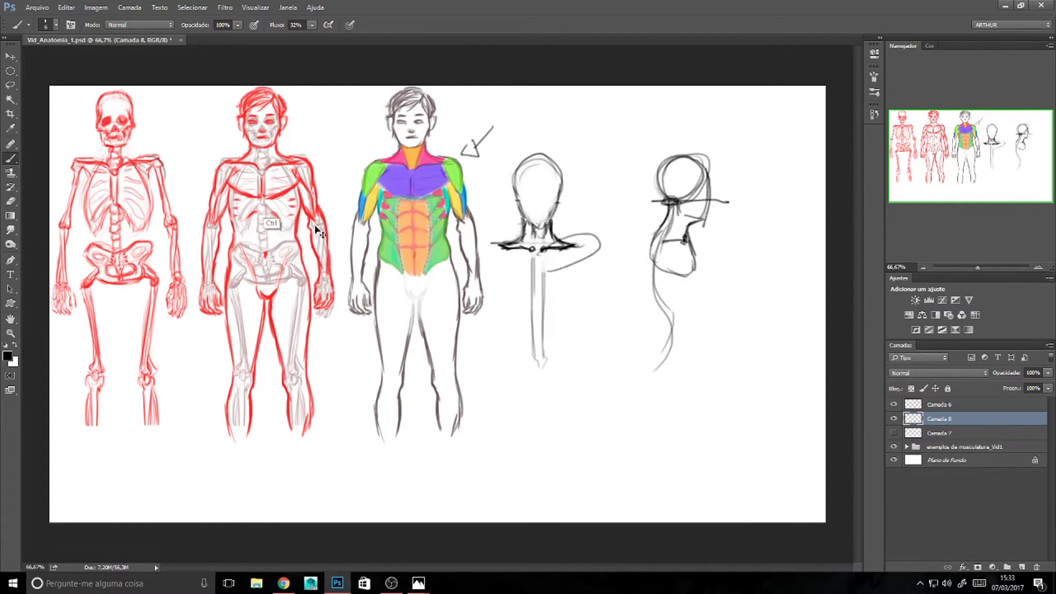
pyautogui.moveTo(117, 168)
pyautogui.mouseDown()
pyautogui.moveTo(157, 160)
pyautogui.moveTo(149, 161)
pyautogui.mouseUp()
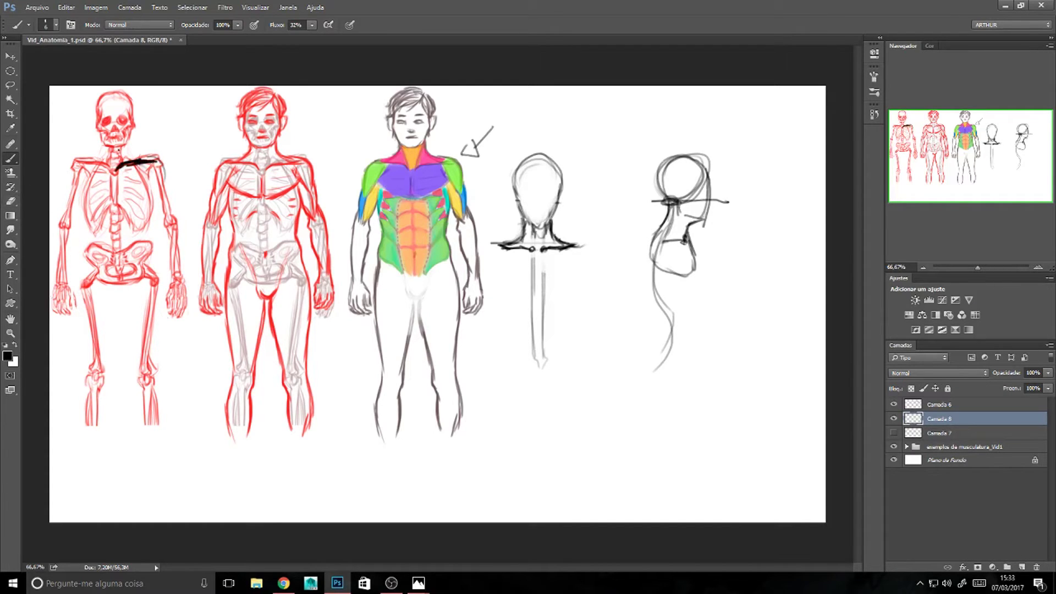
# Sketch a small black explanatory diagram in the blank area below the front view and erase it.
pyautogui.moveTo(583, 461)
pyautogui.mouseDown()
pyautogui.moveTo(586, 412)
pyautogui.moveTo(656, 396)
pyautogui.moveTo(614, 471)
pyautogui.moveTo(592, 471)
pyautogui.mouseUp()
pyautogui.moveTo(591, 410); pyautogui.dragTo(587, 462)
pyautogui.moveTo(636, 429); pyautogui.dragTo(605, 471)
pyautogui.moveTo(633, 426); pyautogui.dragTo(595, 475)
pyautogui.moveTo(585, 419)
pyautogui.mouseDown()
pyautogui.moveTo(586, 486)
pyautogui.moveTo(607, 483)
pyautogui.mouseUp()
pyautogui.moveTo(606, 482)
pyautogui.mouseDown()
pyautogui.moveTo(619, 442)
pyautogui.moveTo(644, 430)
pyautogui.moveTo(654, 406)
pyautogui.moveTo(589, 418)
pyautogui.moveTo(631, 432)
pyautogui.moveTo(682, 401)
pyautogui.moveTo(580, 431)
pyautogui.moveTo(575, 417)
pyautogui.moveTo(582, 491)
pyautogui.moveTo(606, 403)
pyautogui.moveTo(658, 462)
pyautogui.mouseUp()
pyautogui.press('e')
pyautogui.press('b')
pyautogui.press('e')
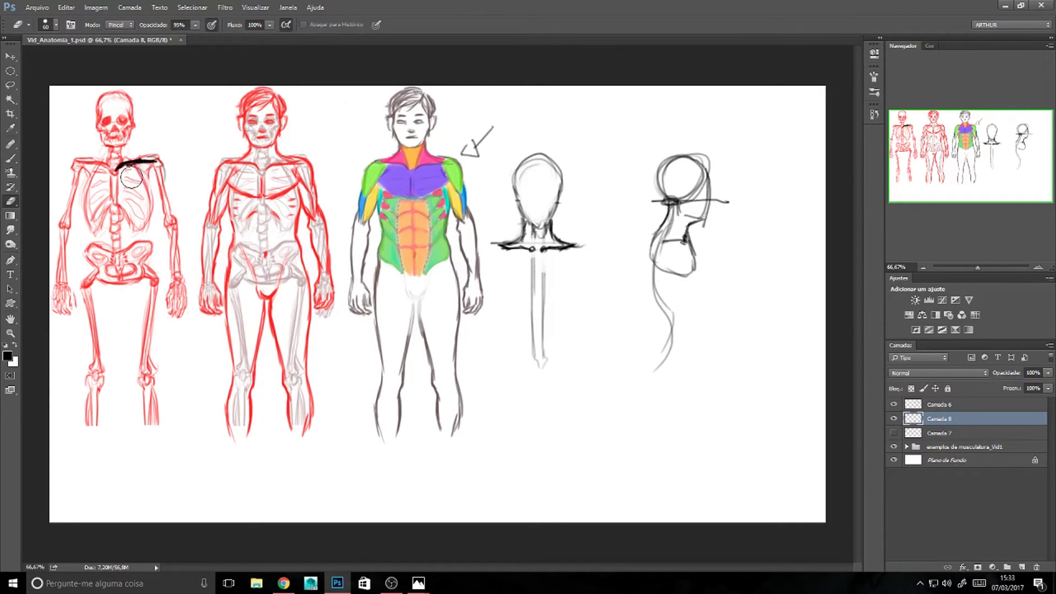
pyautogui.press('b')
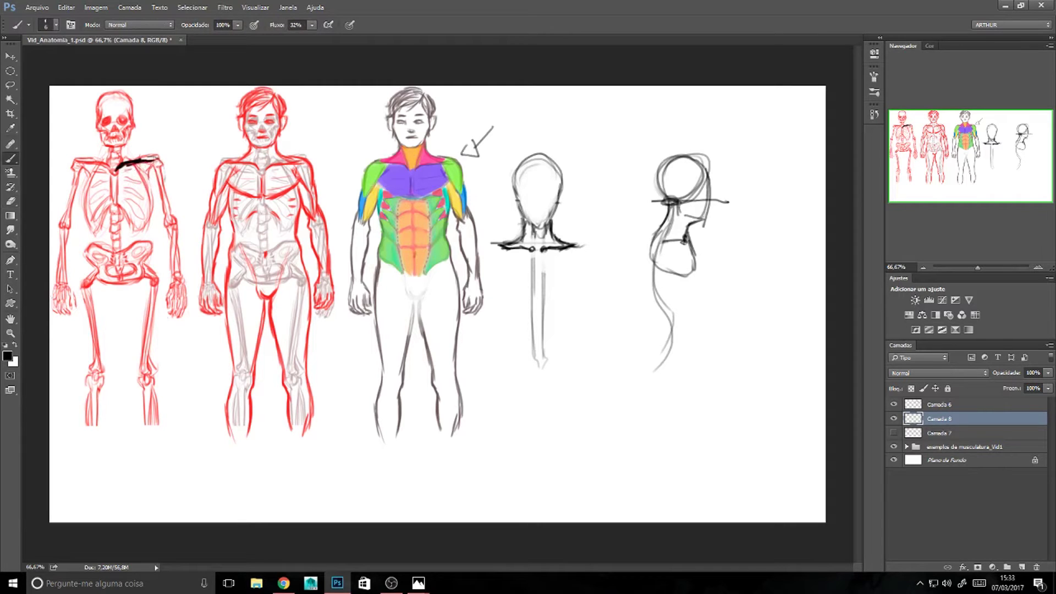
# Set the foreground colour to green (#8eed1d) and mark the shoulder muscle from the skeleton's collarbone to the upper arm.
pyautogui.click(7, 356)
pyautogui.click(840, 281)
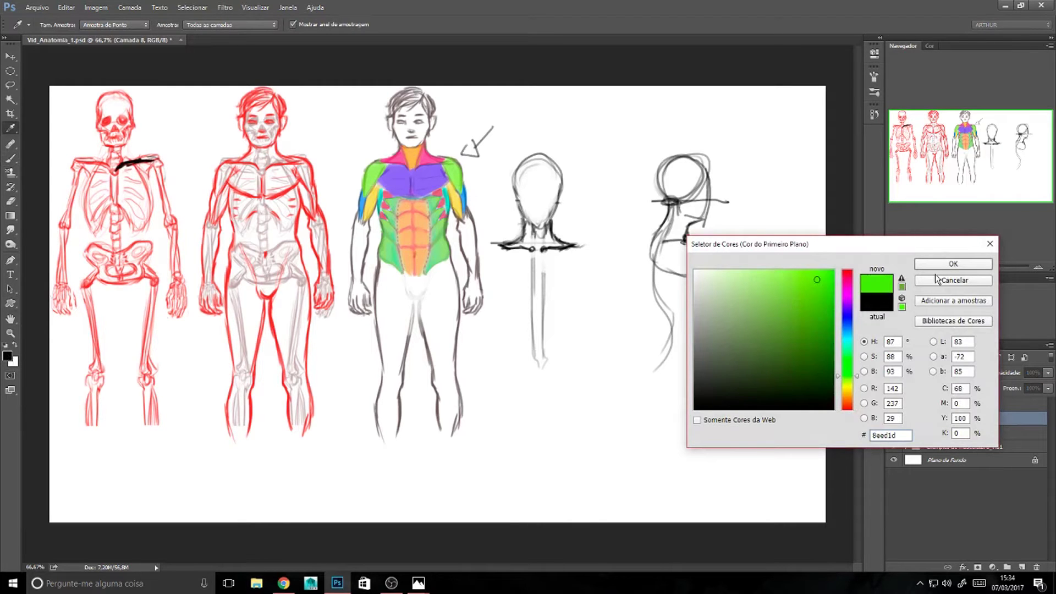
pyautogui.click(938, 266)
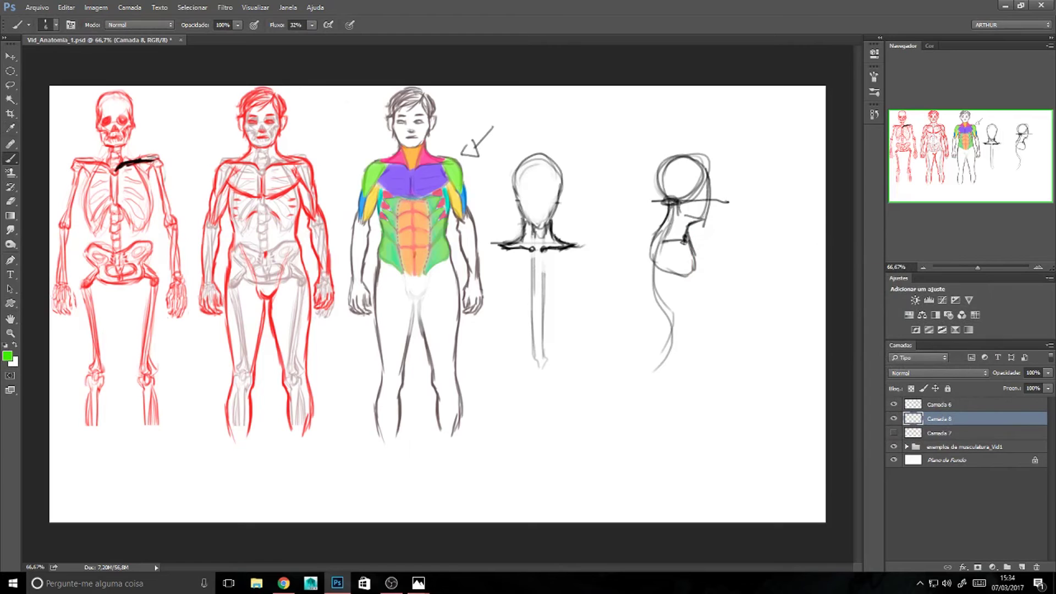
pyautogui.moveTo(136, 164)
pyautogui.mouseDown()
pyautogui.moveTo(150, 160)
pyautogui.moveTo(153, 178)
pyautogui.mouseUp()
# Sketch a green upper-arm bone with rounded ends, a cross line near mid-length and a curved shoulder muscle alongside.
pyautogui.moveTo(616, 334); pyautogui.dragTo(609, 329)
pyautogui.moveTo(607, 443)
pyautogui.mouseDown()
pyautogui.moveTo(601, 457)
pyautogui.moveTo(610, 441)
pyautogui.mouseUp()
pyautogui.moveTo(613, 329); pyautogui.dragTo(610, 436)
pyautogui.moveTo(607, 330); pyautogui.dragTo(611, 448)
pyautogui.moveTo(614, 328)
pyautogui.mouseDown()
pyautogui.moveTo(613, 409)
pyautogui.moveTo(633, 391)
pyautogui.moveTo(627, 365)
pyautogui.moveTo(620, 388)
pyautogui.mouseUp()
pyautogui.moveTo(622, 387)
pyautogui.mouseDown()
pyautogui.moveTo(626, 341)
pyautogui.moveTo(617, 389)
pyautogui.mouseUp()
pyautogui.moveTo(627, 326)
pyautogui.mouseDown()
pyautogui.moveTo(615, 390)
pyautogui.moveTo(615, 377)
pyautogui.mouseUp()
pyautogui.moveTo(598, 302)
pyautogui.mouseDown()
pyautogui.moveTo(625, 329)
pyautogui.moveTo(626, 380)
pyautogui.mouseUp()
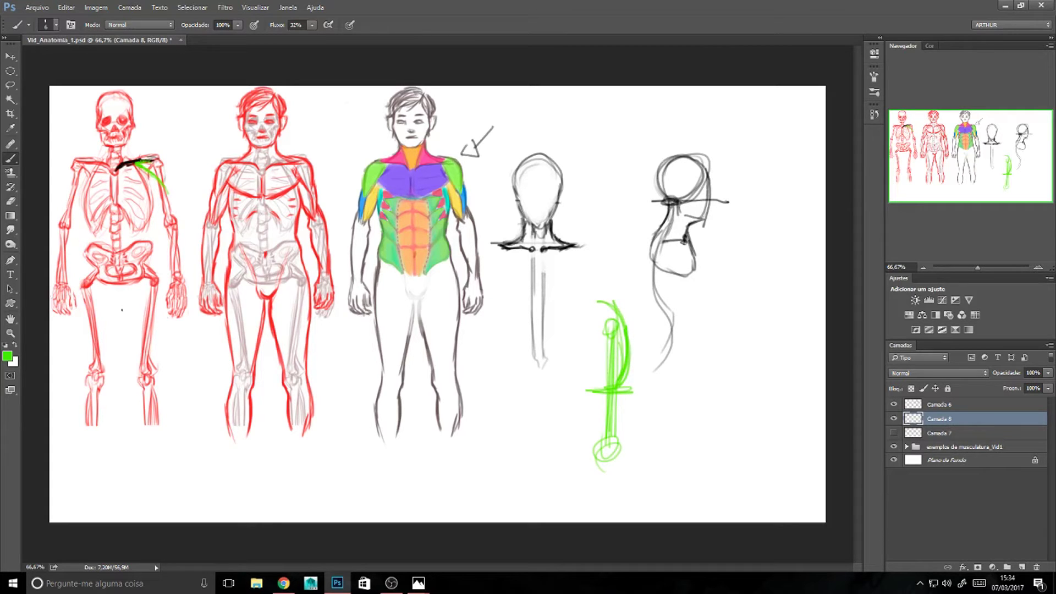
# Switch the colour to black and draw a bone line with a circle at each end over the green arm diagram.
pyautogui.click(7, 356)
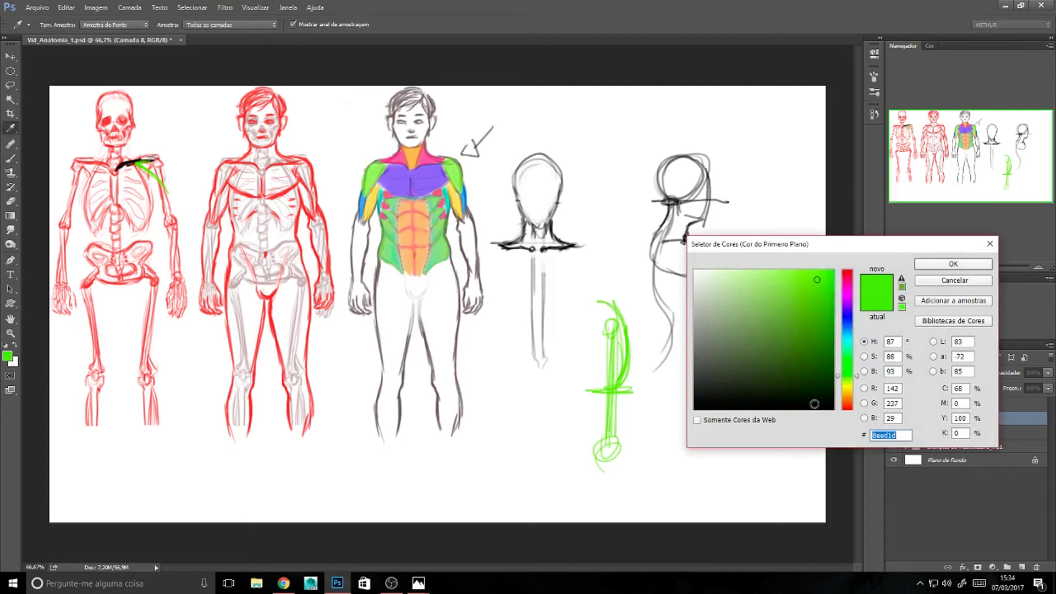
pyautogui.click(814, 405)
pyautogui.click(952, 264)
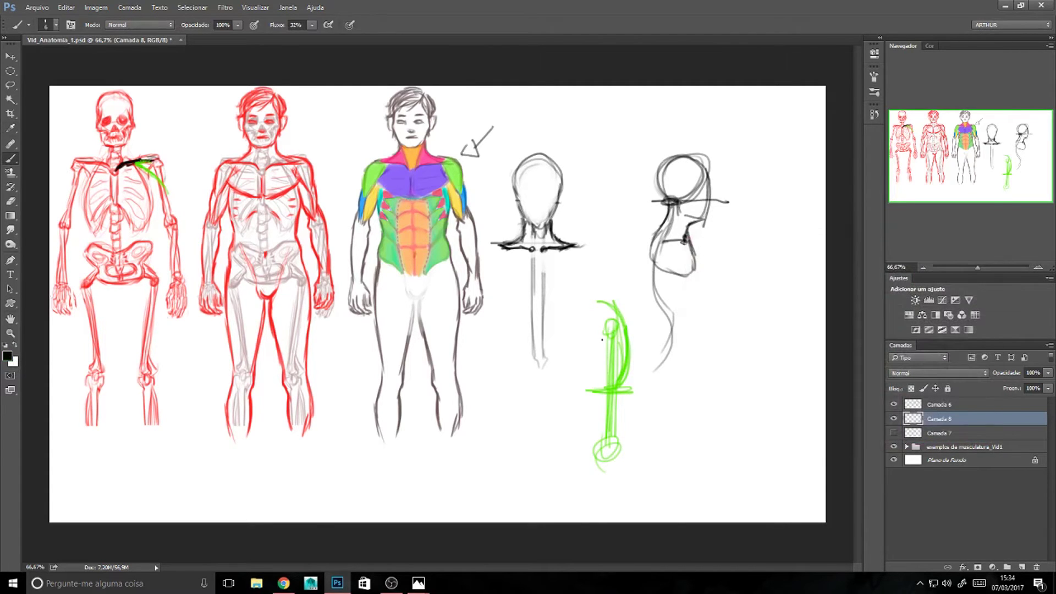
pyautogui.moveTo(606, 322)
pyautogui.mouseDown()
pyautogui.moveTo(593, 325)
pyautogui.moveTo(602, 319)
pyautogui.mouseUp()
pyautogui.moveTo(603, 321); pyautogui.dragTo(604, 440)
pyautogui.moveTo(601, 302)
pyautogui.mouseDown()
pyautogui.moveTo(608, 457)
pyautogui.moveTo(609, 437)
pyautogui.mouseUp()
# Sketch a separate black arm muscle outline beside the green arm diagram and erase it.
pyautogui.moveTo(721, 301)
pyautogui.mouseDown()
pyautogui.moveTo(735, 319)
pyautogui.moveTo(726, 334)
pyautogui.moveTo(721, 307)
pyautogui.moveTo(719, 399)
pyautogui.moveTo(706, 364)
pyautogui.moveTo(722, 333)
pyautogui.moveTo(729, 380)
pyautogui.mouseUp()
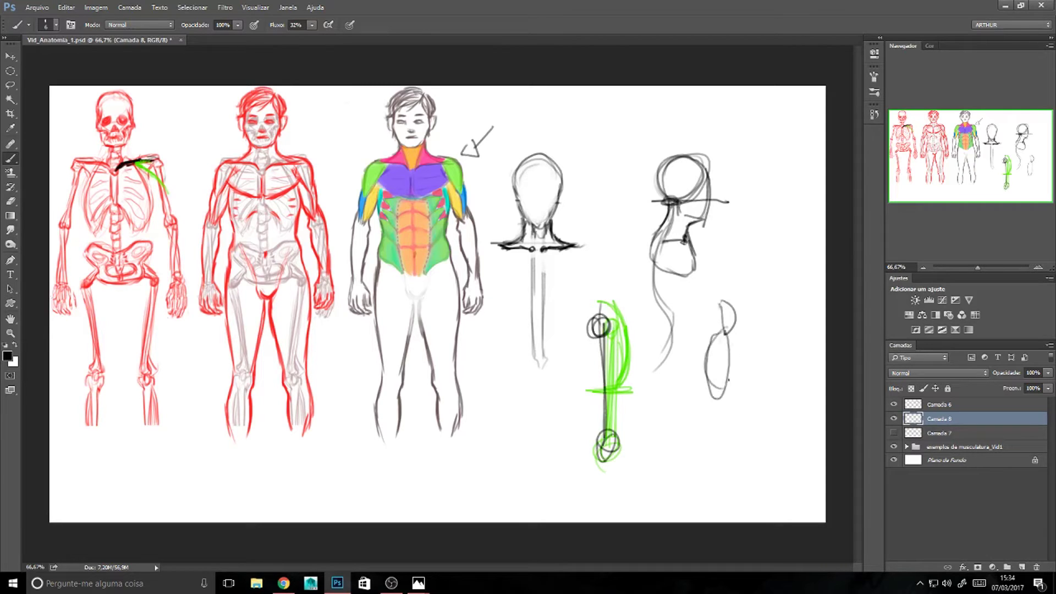
pyautogui.moveTo(734, 329); pyautogui.dragTo(726, 382)
pyautogui.moveTo(739, 321); pyautogui.dragTo(730, 364)
pyautogui.moveTo(722, 301)
pyautogui.mouseDown()
pyautogui.moveTo(715, 333)
pyautogui.moveTo(701, 301)
pyautogui.moveTo(735, 326)
pyautogui.mouseUp()
pyautogui.moveTo(731, 303)
pyautogui.mouseDown()
pyautogui.moveTo(734, 334)
pyautogui.moveTo(707, 330)
pyautogui.moveTo(712, 405)
pyautogui.moveTo(708, 365)
pyautogui.mouseUp()
pyautogui.press('e')
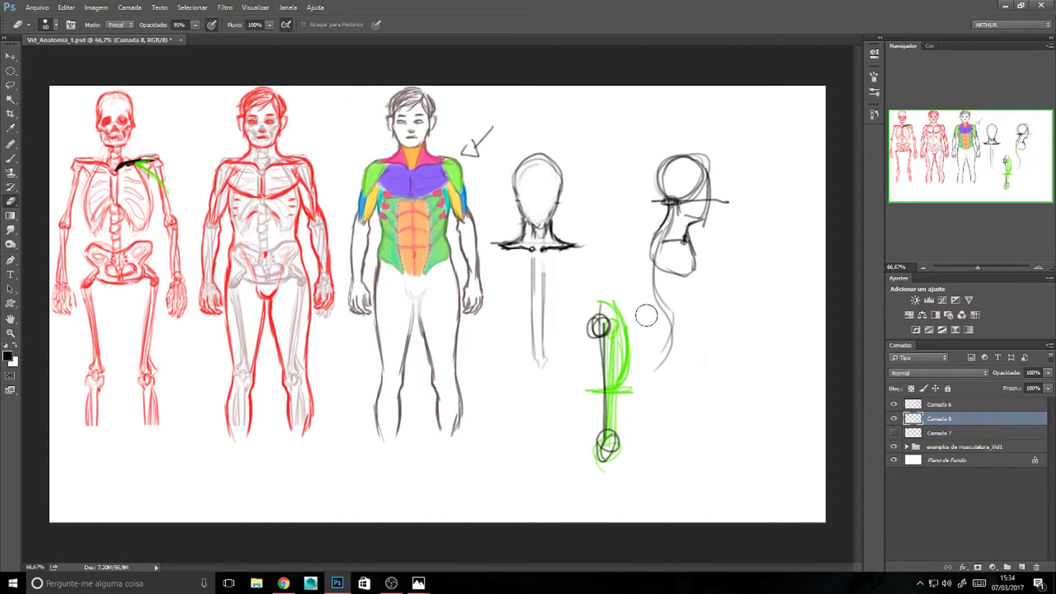
# Sample the green from the shoulder marking and fill in the shoulder muscle on the skeleton.
pyautogui.press('b')
pyautogui.keyDown('alt'); pyautogui.click(148, 163); pyautogui.keyUp('alt')
pyautogui.moveTo(142, 159)
pyautogui.mouseDown()
pyautogui.moveTo(171, 191)
pyautogui.moveTo(149, 164)
pyautogui.moveTo(165, 180)
pyautogui.mouseUp()
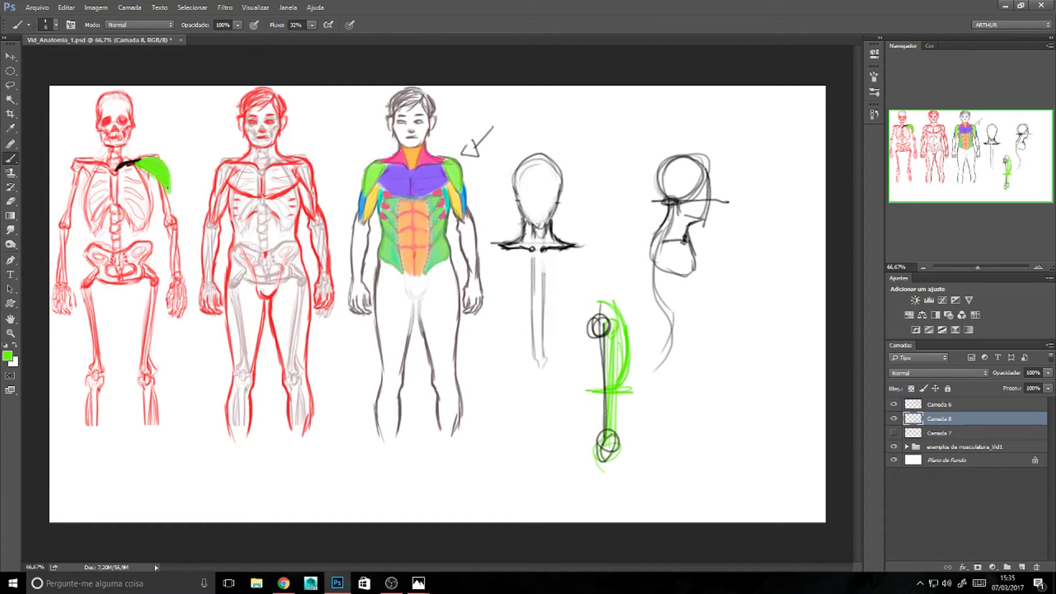
# Erase the green and black arm diagrams, reset the drawing colour to black and hide the layer Camada 6.
pyautogui.press('e')
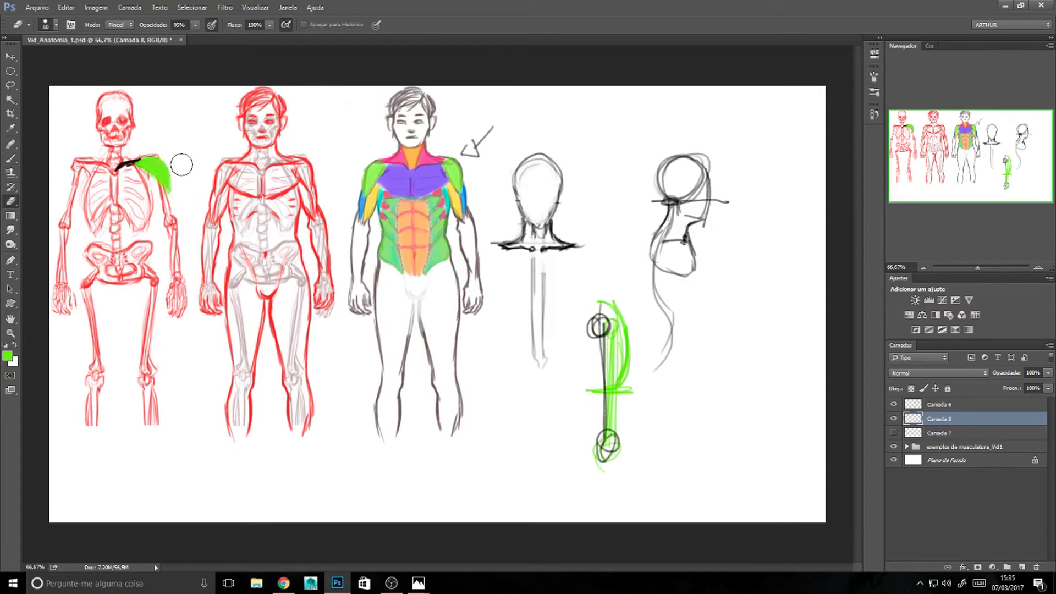
pyautogui.press('b')
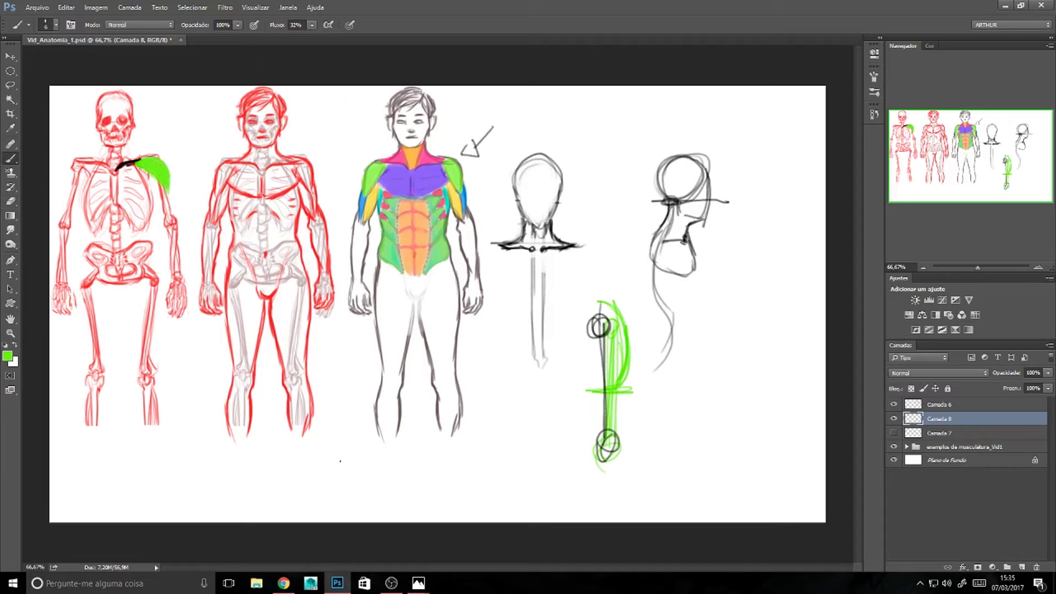
pyautogui.press('d')
pyautogui.moveTo(565, 356)
pyautogui.mouseDown()
pyautogui.moveTo(600, 330)
pyautogui.moveTo(617, 385)
pyautogui.moveTo(610, 451)
pyautogui.mouseUp()
pyautogui.click(894, 404)
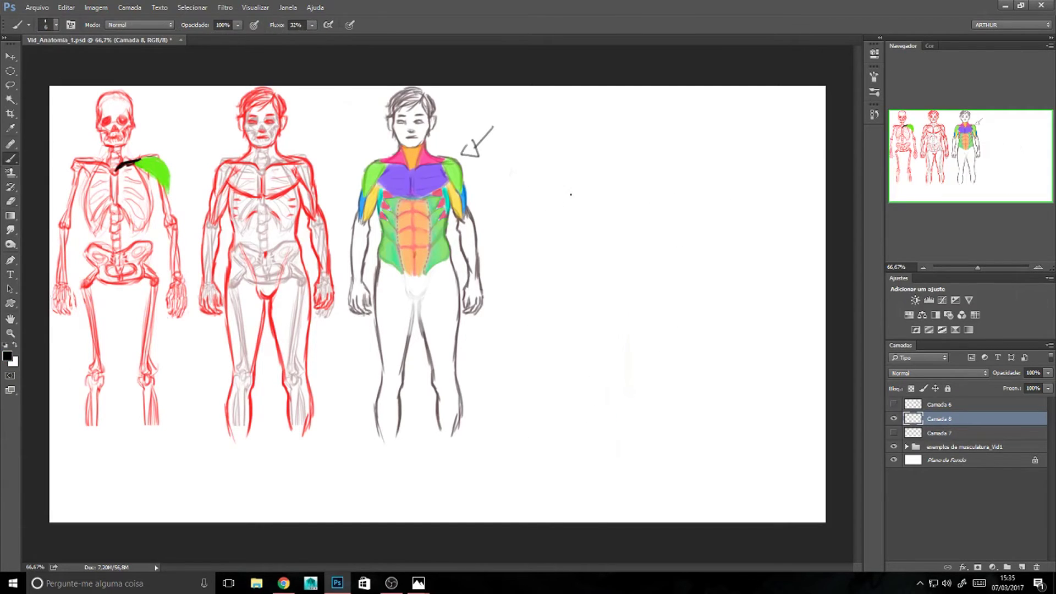
# Sketch a simplified black head turned slightly aside in the blank area, with the neck and collarbone line below it.
pyautogui.moveTo(598, 151)
pyautogui.mouseDown()
pyautogui.moveTo(566, 211)
pyautogui.moveTo(622, 149)
pyautogui.mouseUp()
pyautogui.moveTo(558, 176)
pyautogui.mouseDown()
pyautogui.moveTo(605, 150)
pyautogui.moveTo(583, 299)
pyautogui.moveTo(548, 295)
pyautogui.moveTo(585, 288)
pyautogui.moveTo(578, 278)
pyautogui.moveTo(640, 278)
pyautogui.mouseUp()
pyautogui.moveTo(576, 278); pyautogui.dragTo(641, 277)
pyautogui.press('e')
pyautogui.press('b')
pyautogui.moveTo(574, 278); pyautogui.dragTo(641, 275)
pyautogui.moveTo(577, 248); pyautogui.dragTo(572, 280)
# Refine the collarbone and shoulder tip, and sketch the upper-arm bone hanging below with rounded ends.
pyautogui.moveTo(613, 231)
pyautogui.mouseDown()
pyautogui.moveTo(645, 274)
pyautogui.moveTo(645, 259)
pyautogui.moveTo(664, 269)
pyautogui.moveTo(658, 281)
pyautogui.moveTo(639, 261)
pyautogui.moveTo(672, 264)
pyautogui.moveTo(630, 253)
pyautogui.moveTo(661, 266)
pyautogui.moveTo(659, 282)
pyautogui.mouseUp()
pyautogui.press('e')
pyautogui.press('b')
pyautogui.moveTo(631, 254); pyautogui.dragTo(658, 278)
pyautogui.press('e')
pyautogui.press('b')
pyautogui.moveTo(576, 279)
pyautogui.mouseDown()
pyautogui.moveTo(650, 271)
pyautogui.moveTo(641, 271)
pyautogui.mouseUp()
pyautogui.moveTo(643, 276)
pyautogui.mouseDown()
pyautogui.moveTo(581, 281)
pyautogui.moveTo(648, 286)
pyautogui.moveTo(635, 409)
pyautogui.moveTo(649, 393)
pyautogui.mouseUp()
pyautogui.moveTo(656, 293)
pyautogui.mouseDown()
pyautogui.moveTo(652, 398)
pyautogui.moveTo(634, 413)
pyautogui.moveTo(653, 402)
pyautogui.mouseUp()
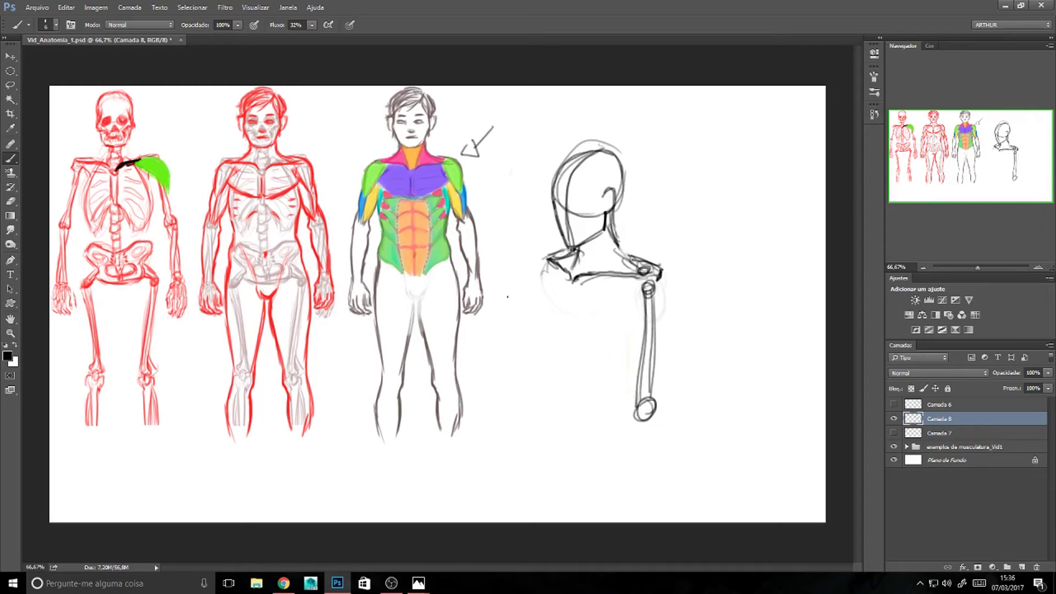
# Sample the red from the middle figure and retrace the sketch's collarbone, shoulder tip and upper-arm bone.
pyautogui.click(7, 356)
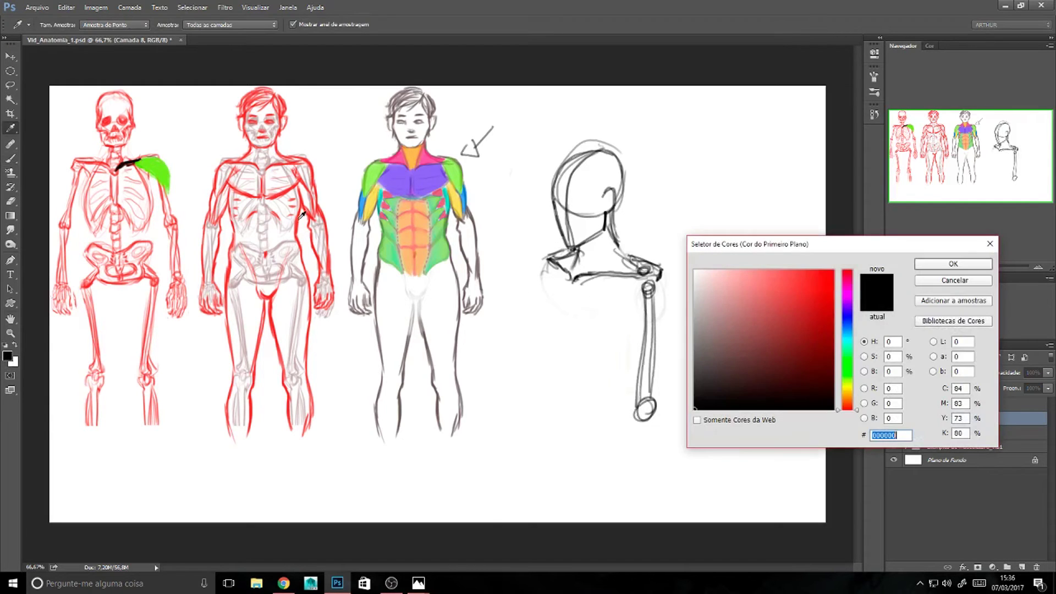
pyautogui.click(312, 211)
pyautogui.click(954, 264)
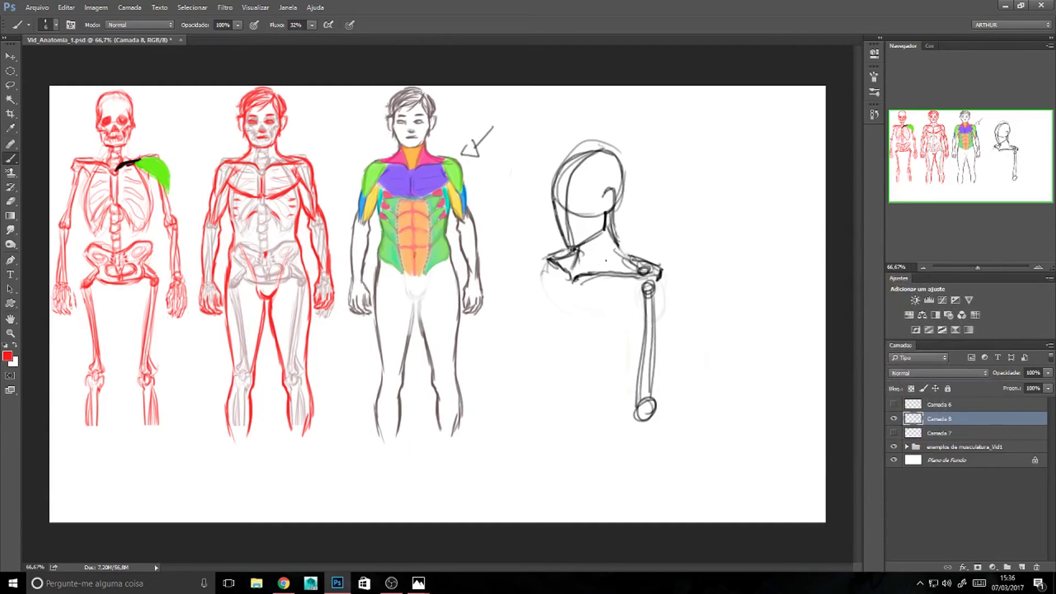
pyautogui.moveTo(574, 281); pyautogui.dragTo(593, 277)
pyautogui.moveTo(641, 272)
pyautogui.mouseDown()
pyautogui.moveTo(663, 266)
pyautogui.moveTo(655, 294)
pyautogui.moveTo(649, 289)
pyautogui.moveTo(634, 397)
pyautogui.mouseUp()
pyautogui.moveTo(646, 297); pyautogui.dragTo(632, 401)
pyautogui.moveTo(654, 303); pyautogui.dragTo(648, 399)
pyautogui.moveTo(656, 292); pyautogui.dragTo(644, 401)
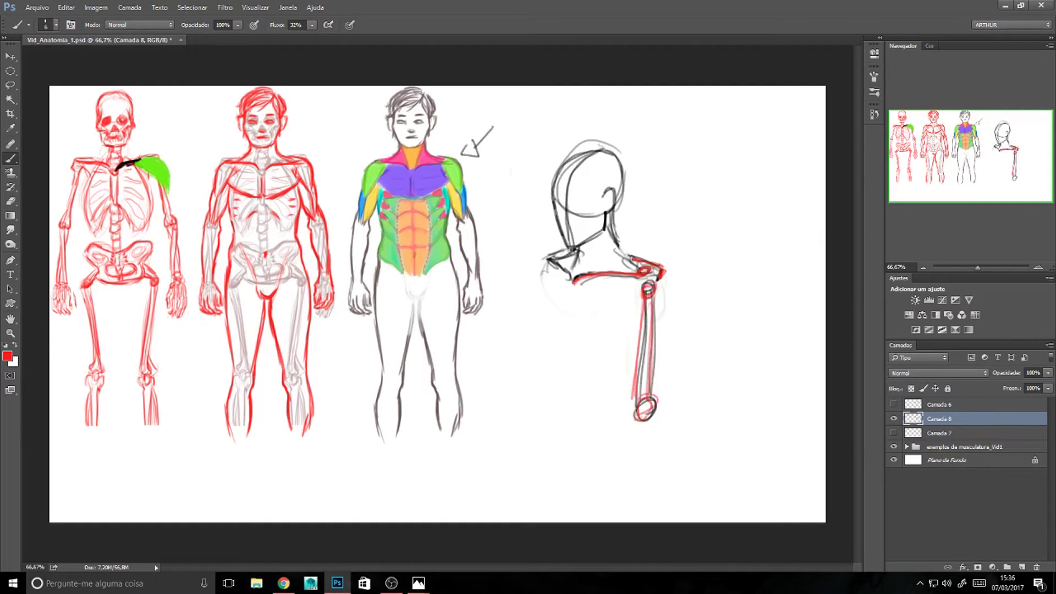
# Sample the green from the skeleton's shoulder muscle, try a first shoulder muscle outline on the new sketch and undo it.
pyautogui.click(7, 356)
pyautogui.click(156, 173)
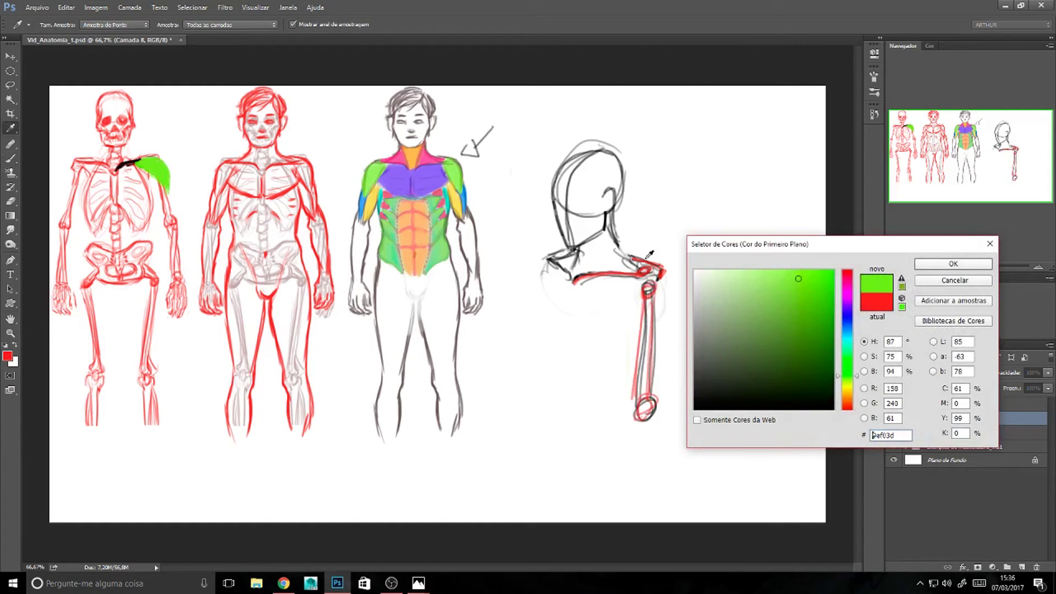
pyautogui.click(954, 264)
pyautogui.moveTo(621, 274); pyautogui.dragTo(631, 297)
pyautogui.moveTo(649, 247)
pyautogui.mouseDown()
pyautogui.moveTo(669, 275)
pyautogui.moveTo(661, 297)
pyautogui.mouseUp()
pyautogui.hotkey('ctrl', 'z')
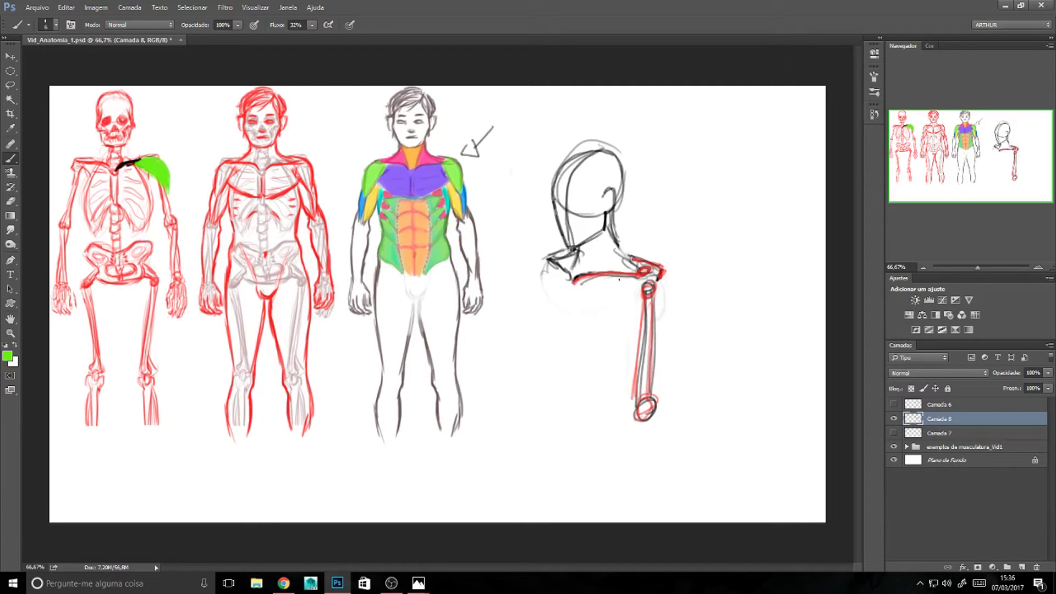
# Mark the shoulder muscle's green attachment points on the collarbone and shoulder tip, with a line running to the upper-arm bone.
pyautogui.moveTo(620, 277); pyautogui.dragTo(619, 272)
pyautogui.click(648, 271)
pyautogui.click(644, 261)
pyautogui.click(655, 265)
pyautogui.moveTo(664, 281)
pyautogui.mouseDown()
pyautogui.moveTo(681, 304)
pyautogui.moveTo(667, 287)
pyautogui.mouseUp()
pyautogui.hotkey('ctrl', 'alt', 'z')
pyautogui.moveTo(681, 312)
pyautogui.mouseDown()
pyautogui.moveTo(674, 283)
pyautogui.moveTo(674, 305)
pyautogui.moveTo(630, 297)
pyautogui.moveTo(622, 282)
pyautogui.moveTo(661, 345)
pyautogui.mouseUp()
pyautogui.press('e')
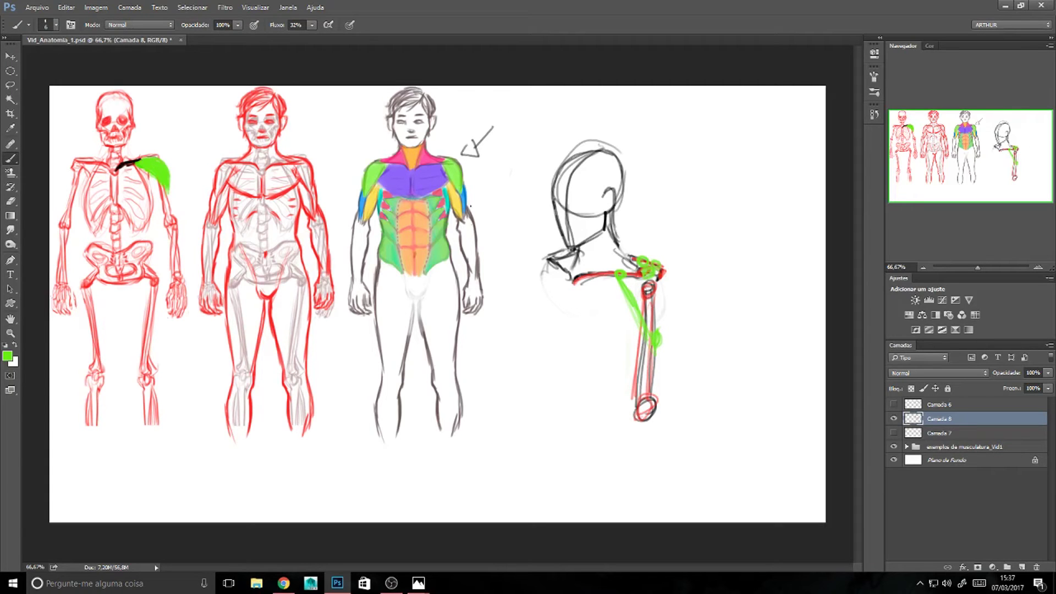
# Try short annotation strokes beside the coloured figure's arm, undo them and reset the drawing colour to black.
pyautogui.press('e')
pyautogui.press('b')
pyautogui.moveTo(512, 174)
pyautogui.mouseDown()
pyautogui.moveTo(487, 180)
pyautogui.moveTo(488, 200)
pyautogui.mouseUp()
pyautogui.moveTo(474, 186); pyautogui.dragTo(494, 177)
pyautogui.press('d')
pyautogui.hotkey('ctrl', 'alt', 'z')
pyautogui.hotkey('ctrl', 'alt', 'z')
pyautogui.hotkey('ctrl', 'alt', 'z')
# Outline the shoulder muscle in black from the collarbone and shoulder tip to its attachment on the upper-arm bone.
pyautogui.moveTo(622, 273); pyautogui.dragTo(656, 341)
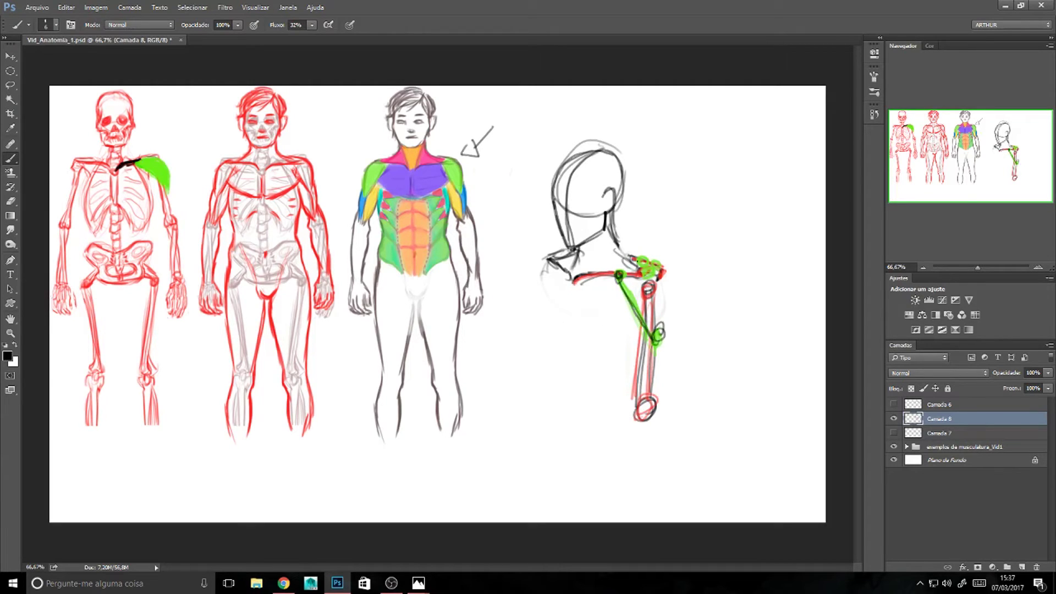
pyautogui.moveTo(648, 269)
pyautogui.mouseDown()
pyautogui.moveTo(661, 341)
pyautogui.moveTo(669, 309)
pyautogui.moveTo(667, 332)
pyautogui.mouseUp()
pyautogui.moveTo(664, 320); pyautogui.dragTo(673, 335)
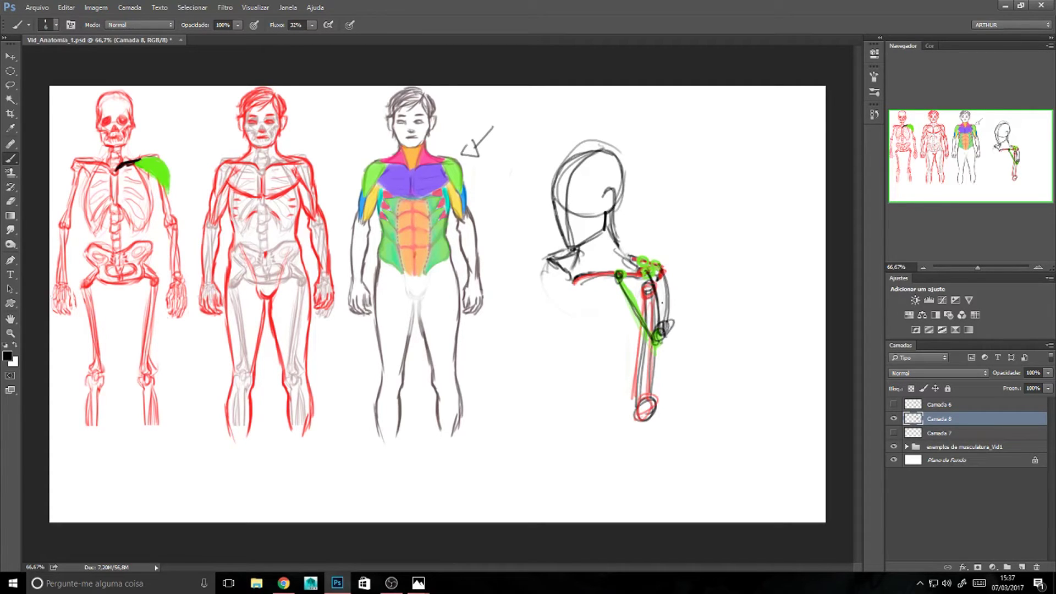
pyautogui.moveTo(645, 260)
pyautogui.mouseDown()
pyautogui.moveTo(663, 329)
pyautogui.moveTo(656, 346)
pyautogui.mouseUp()
# Sample the skeleton's shoulder green and fill in the outlined shoulder muscle on the sketch.
pyautogui.click(7, 356)
pyautogui.click(161, 166)
pyautogui.click(953, 264)
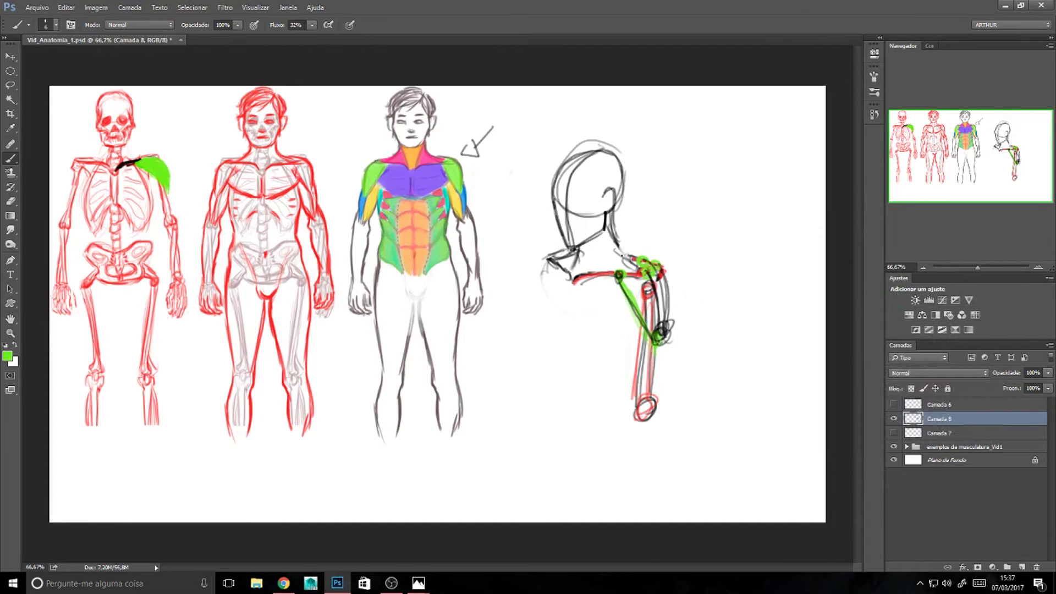
pyautogui.moveTo(634, 285)
pyautogui.mouseDown()
pyautogui.moveTo(668, 327)
pyautogui.moveTo(636, 298)
pyautogui.moveTo(660, 324)
pyautogui.moveTo(656, 272)
pyautogui.moveTo(623, 281)
pyautogui.moveTo(653, 281)
pyautogui.mouseUp()
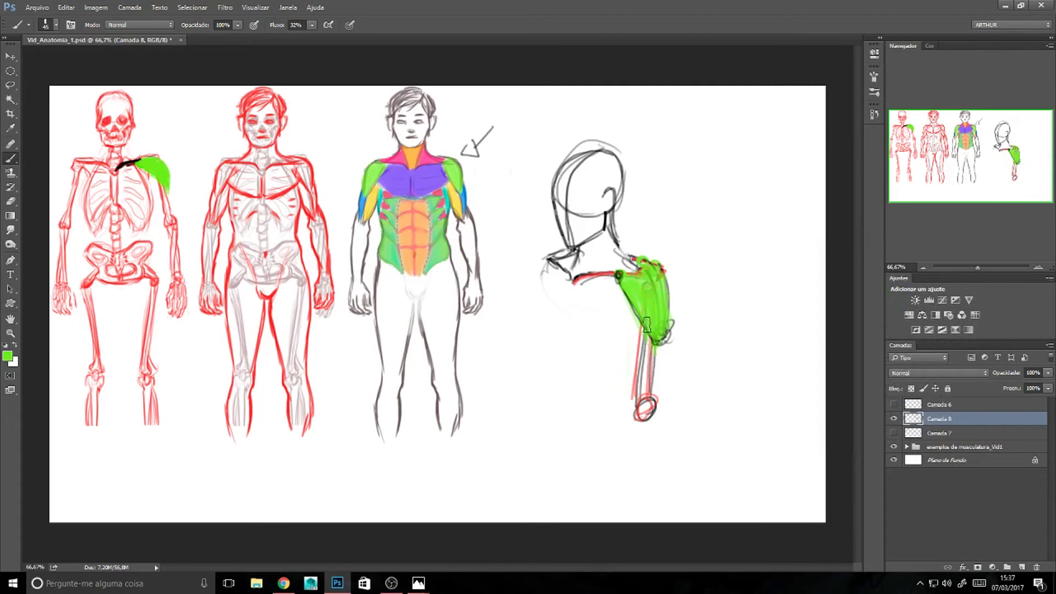
# Sample the purple from the coloured figure's chest and switch to the triangular brush tip at 11 px.
pyautogui.press('e')
pyautogui.press('n')
pyautogui.click(432, 174)
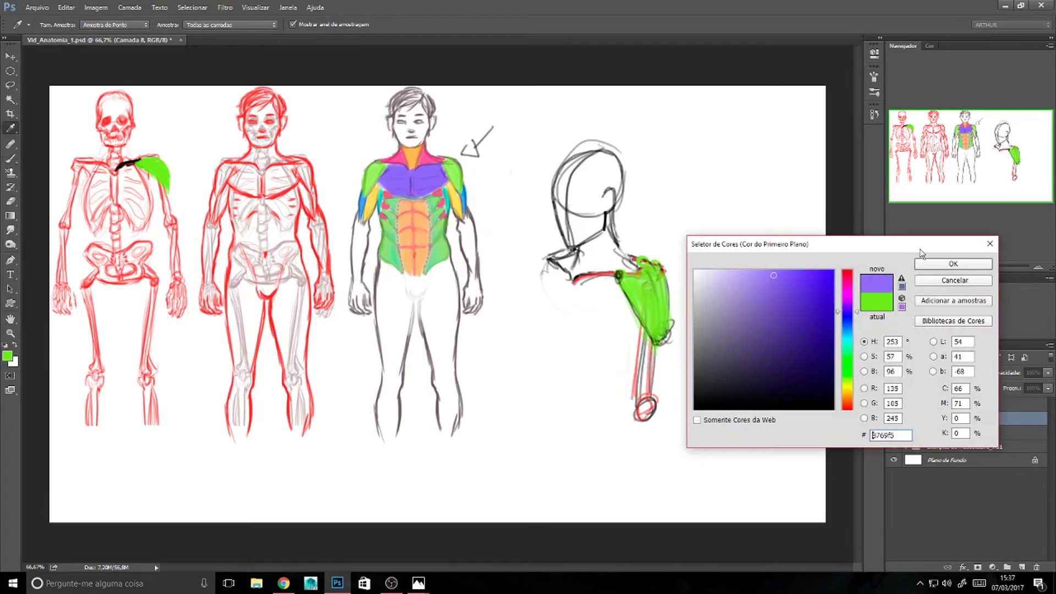
pyautogui.click(954, 264)
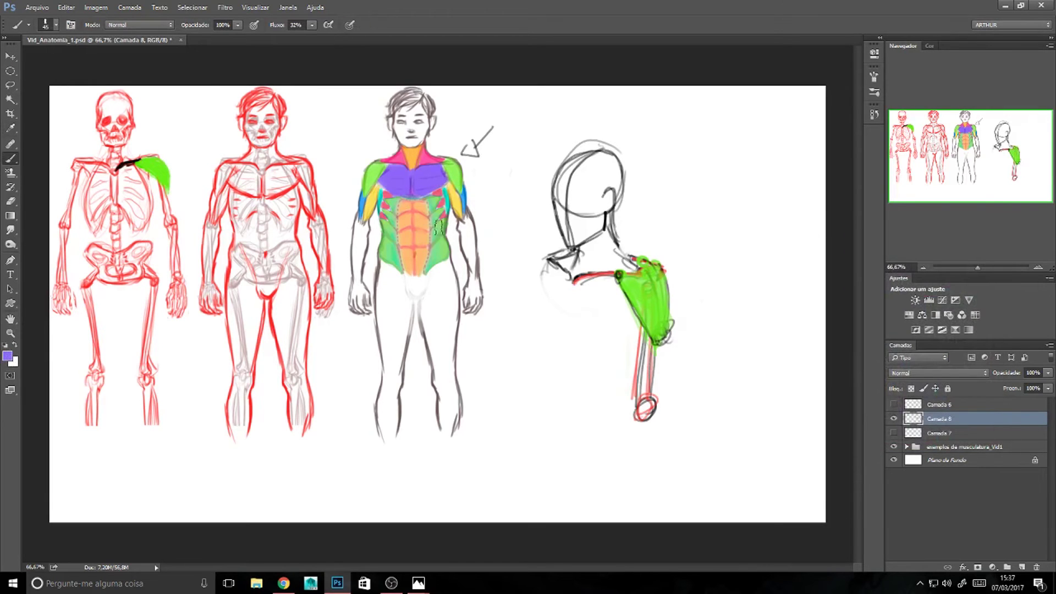
pyautogui.rightClick(461, 245)
pyautogui.moveTo(524, 106); pyautogui.dragTo(519, 104)
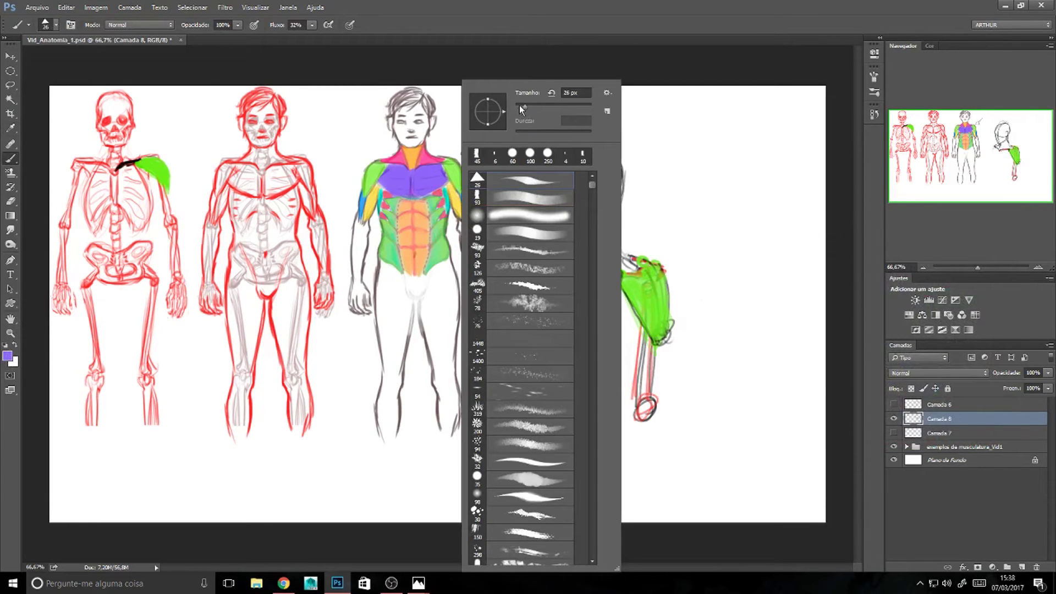
pyautogui.press('Return')
# Outline the chest muscle in purple from the collarbone to the upper arm, and reinforce the chest and shoulder contours in black.
pyautogui.moveTo(572, 284)
pyautogui.mouseDown()
pyautogui.moveTo(578, 341)
pyautogui.moveTo(641, 325)
pyautogui.moveTo(655, 288)
pyautogui.moveTo(651, 336)
pyautogui.moveTo(636, 323)
pyautogui.moveTo(639, 332)
pyautogui.mouseUp()
pyautogui.hotkey('ctrl', 'z')
pyautogui.press('d')
pyautogui.hotkey('ctrl', 'z')
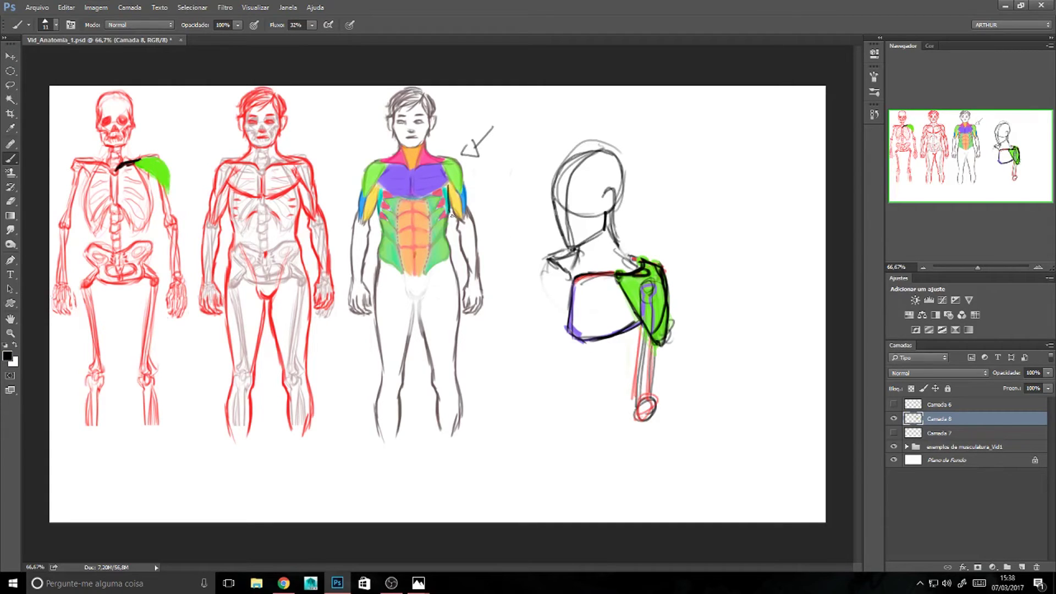
# Try explanatory black strokes in the blank area beside the head and shoulder sketch, and erase them.
pyautogui.moveTo(795, 176)
pyautogui.mouseDown()
pyautogui.moveTo(749, 160)
pyautogui.moveTo(731, 188)
pyautogui.mouseUp()
pyautogui.moveTo(788, 227); pyautogui.dragTo(715, 234)
pyautogui.moveTo(726, 190); pyautogui.dragTo(700, 128)
pyautogui.moveTo(710, 233)
pyautogui.mouseDown()
pyautogui.moveTo(684, 237)
pyautogui.moveTo(673, 118)
pyautogui.mouseUp()
pyautogui.moveTo(681, 170)
pyautogui.mouseDown()
pyautogui.moveTo(672, 207)
pyautogui.moveTo(688, 253)
pyautogui.moveTo(729, 208)
pyautogui.moveTo(736, 122)
pyautogui.moveTo(762, 112)
pyautogui.moveTo(791, 175)
pyautogui.moveTo(785, 244)
pyautogui.moveTo(762, 124)
pyautogui.moveTo(731, 157)
pyautogui.moveTo(694, 235)
pyautogui.moveTo(688, 88)
pyautogui.moveTo(662, 184)
pyautogui.mouseUp()
pyautogui.press('e')
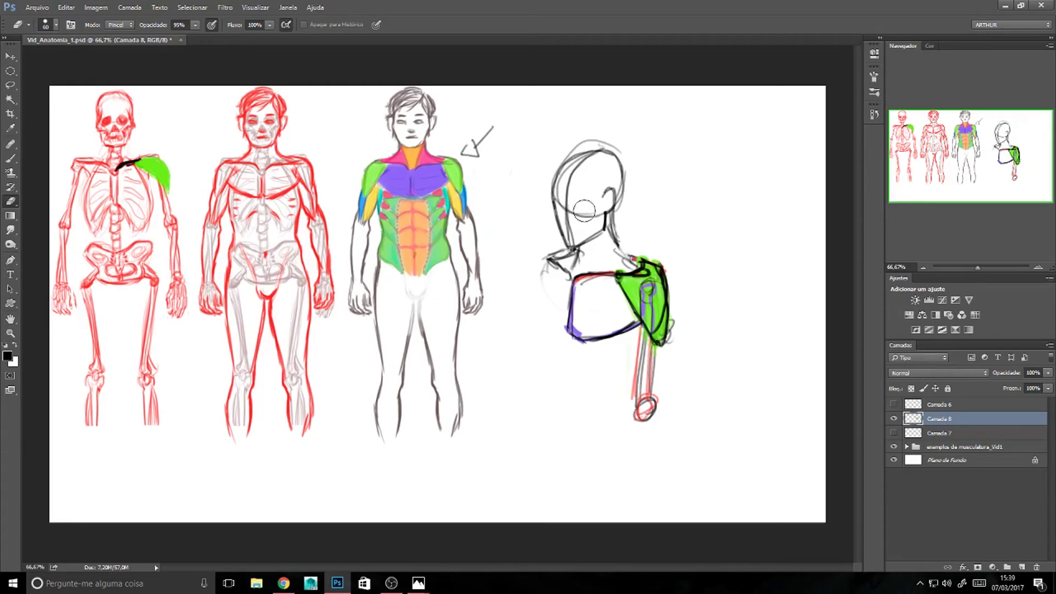
# Outline the outer edge of the green shoulder muscle on the skeleton in black.
pyautogui.press('b')
pyautogui.moveTo(161, 159); pyautogui.dragTo(166, 189)
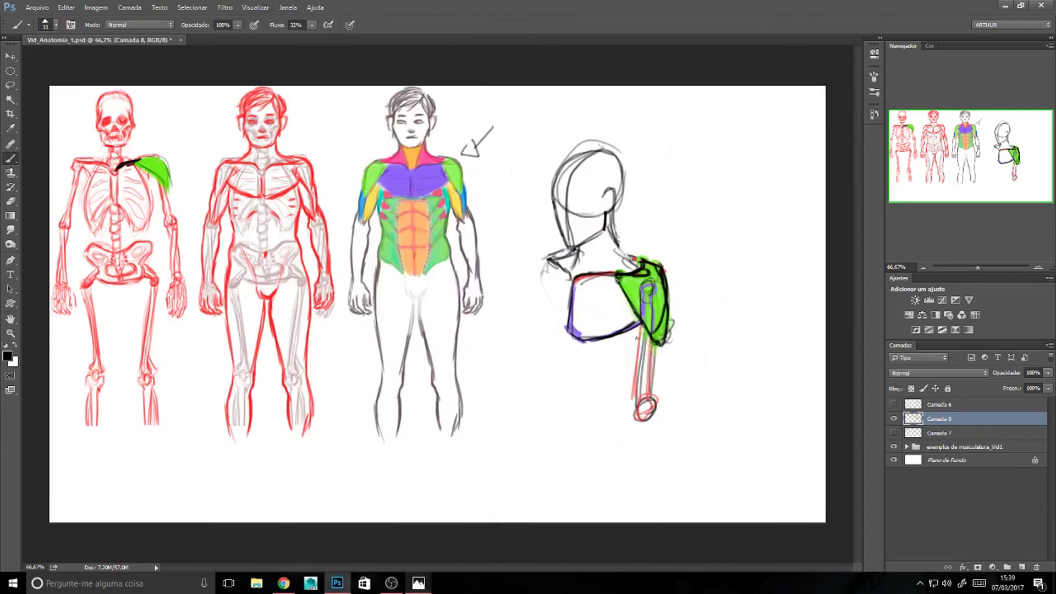
# Sample the yellow from the coloured figure's arm, paint the front arm muscle over the upper-arm bone and outline it in black.
pyautogui.click(7, 356)
pyautogui.click(463, 199)
pyautogui.press('Return')
pyautogui.moveTo(633, 306)
pyautogui.mouseDown()
pyautogui.moveTo(621, 367)
pyautogui.moveTo(635, 423)
pyautogui.mouseUp()
pyautogui.moveTo(645, 335); pyautogui.dragTo(635, 408)
pyautogui.moveTo(652, 350); pyautogui.dragTo(649, 373)
pyautogui.moveTo(633, 330); pyautogui.dragTo(628, 407)
pyautogui.moveTo(633, 355); pyautogui.dragTo(630, 417)
pyautogui.moveTo(630, 330)
pyautogui.mouseDown()
pyautogui.moveTo(638, 390)
pyautogui.moveTo(632, 317)
pyautogui.moveTo(646, 338)
pyautogui.moveTo(643, 389)
pyautogui.moveTo(653, 357)
pyautogui.moveTo(637, 397)
pyautogui.moveTo(626, 361)
pyautogui.moveTo(631, 408)
pyautogui.mouseUp()
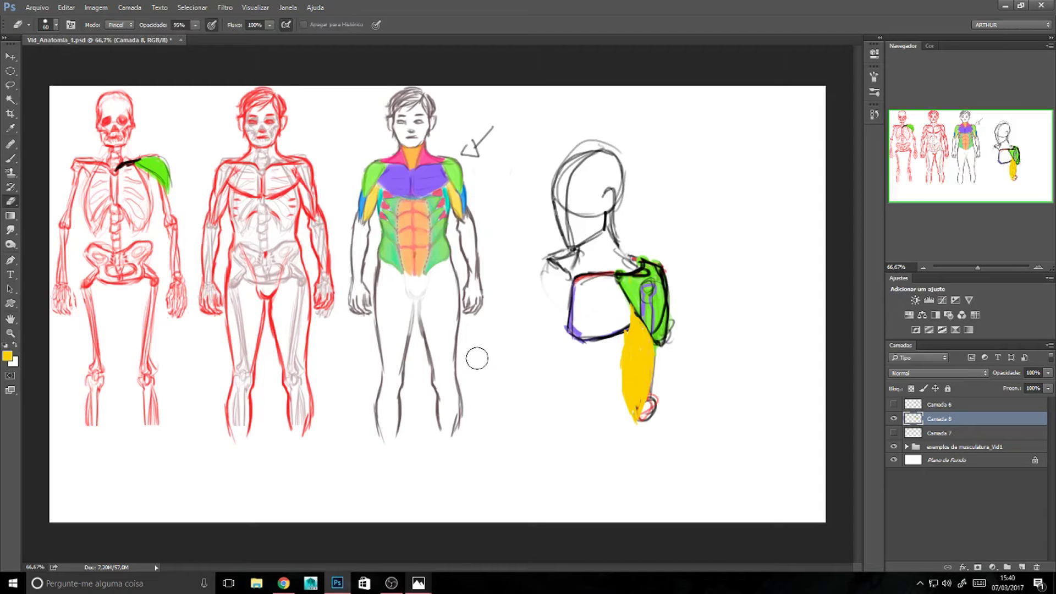
pyautogui.press('d')
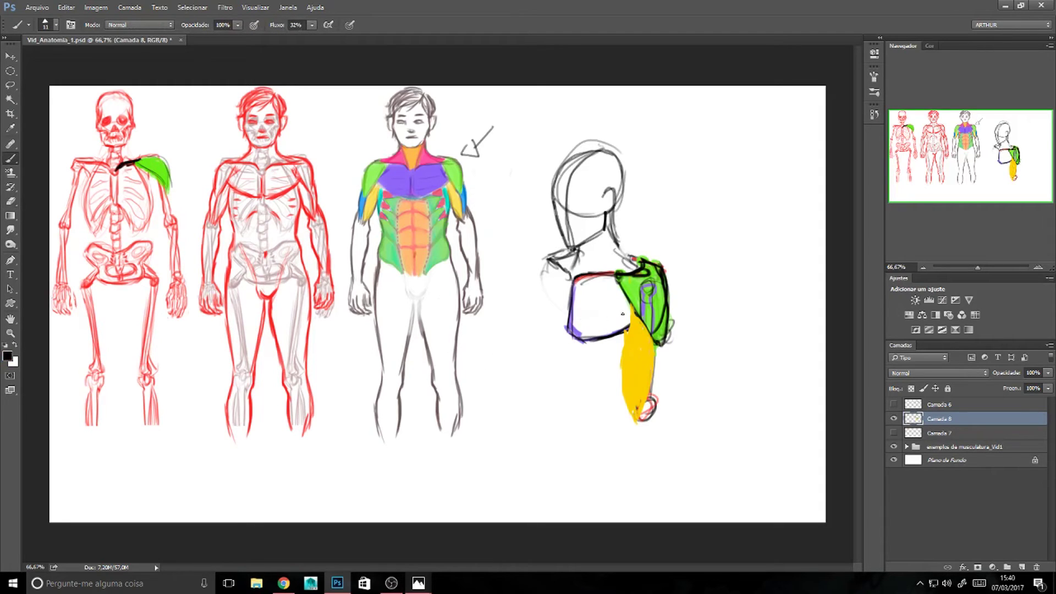
pyautogui.moveTo(634, 308)
pyautogui.mouseDown()
pyautogui.moveTo(627, 408)
pyautogui.moveTo(641, 412)
pyautogui.moveTo(658, 352)
pyautogui.moveTo(642, 412)
pyautogui.moveTo(657, 350)
pyautogui.mouseUp()
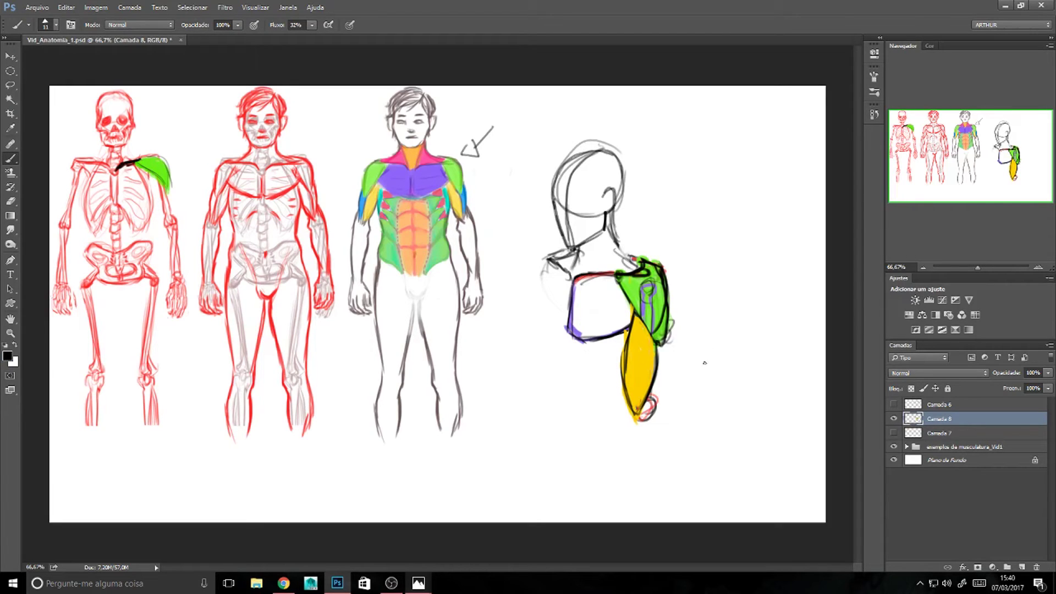
# Hide the layer Camada 8 and create a new layer for the next sketch.
pyautogui.click(894, 419)
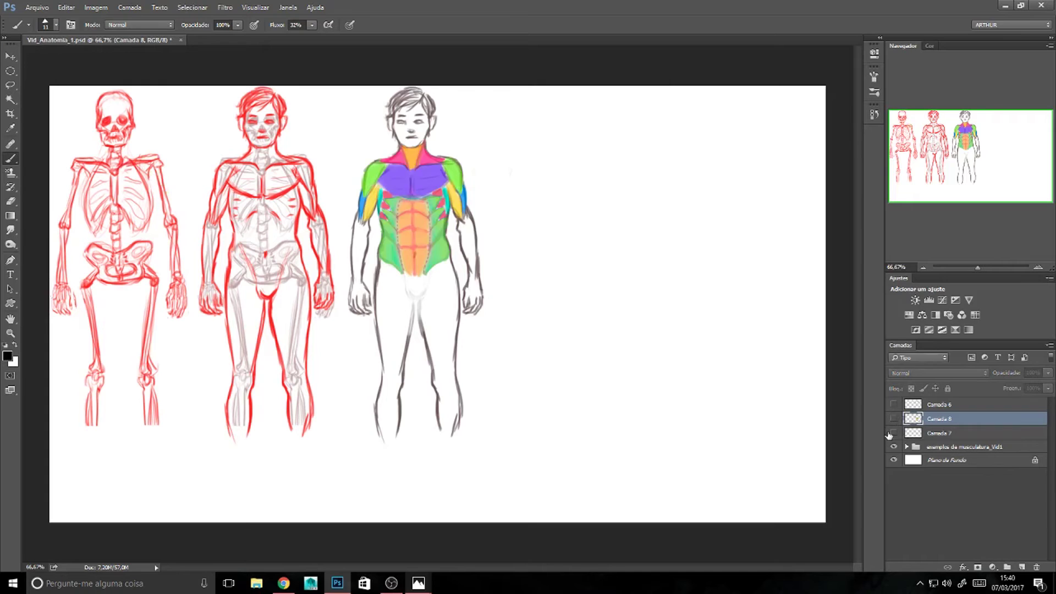
pyautogui.hotkey('ctrl', 'shift', 'n')
pyautogui.press('Return')
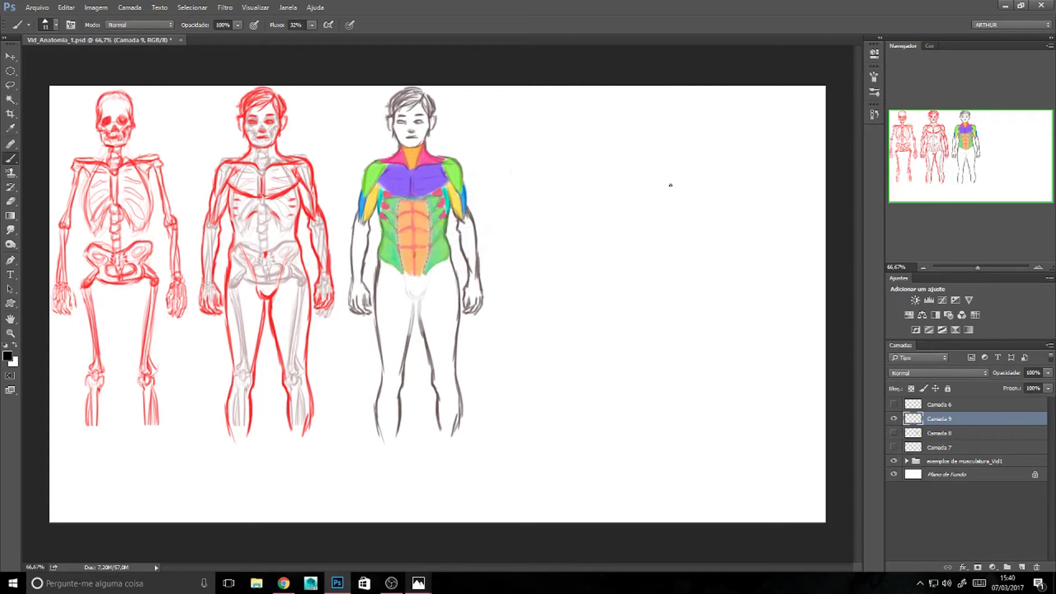
# Sketch a side view of the head, neck and torso, with a shoulder circle enclosed by a pointed shoulder muscle outline.
pyautogui.moveTo(685, 171)
pyautogui.mouseDown()
pyautogui.moveTo(661, 185)
pyautogui.moveTo(672, 212)
pyautogui.moveTo(686, 208)
pyautogui.moveTo(686, 186)
pyautogui.moveTo(701, 231)
pyautogui.mouseUp()
pyautogui.moveTo(683, 191)
pyautogui.mouseDown()
pyautogui.moveTo(709, 285)
pyautogui.moveTo(705, 324)
pyautogui.mouseUp()
pyautogui.moveTo(640, 227)
pyautogui.mouseDown()
pyautogui.moveTo(713, 292)
pyautogui.moveTo(694, 341)
pyautogui.mouseUp()
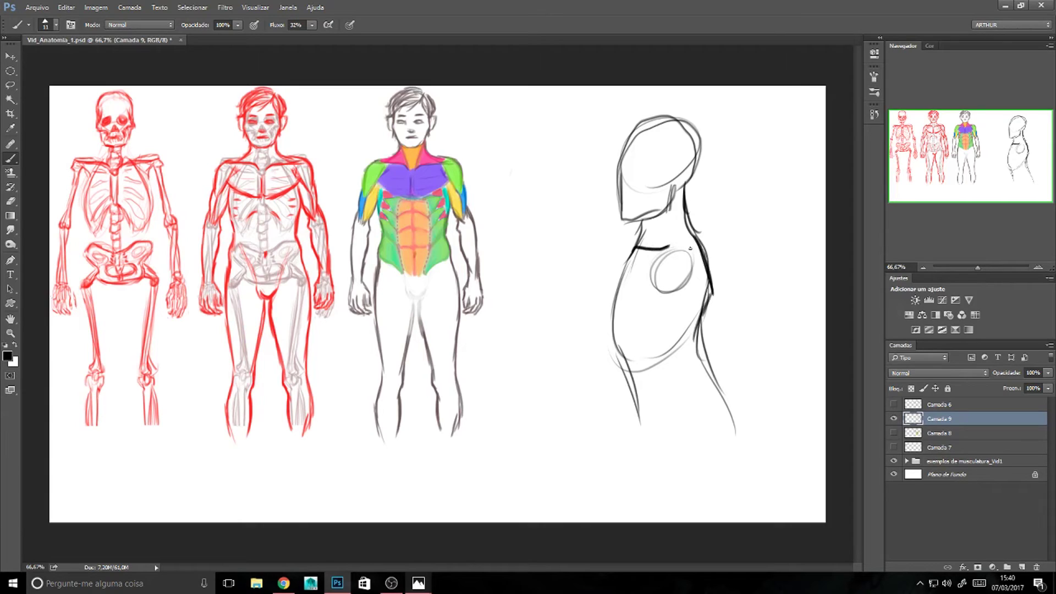
pyautogui.moveTo(698, 250)
pyautogui.mouseDown()
pyautogui.moveTo(669, 319)
pyautogui.moveTo(650, 251)
pyautogui.moveTo(698, 241)
pyautogui.moveTo(691, 277)
pyautogui.moveTo(655, 275)
pyautogui.moveTo(666, 311)
pyautogui.moveTo(706, 262)
pyautogui.moveTo(697, 285)
pyautogui.mouseUp()
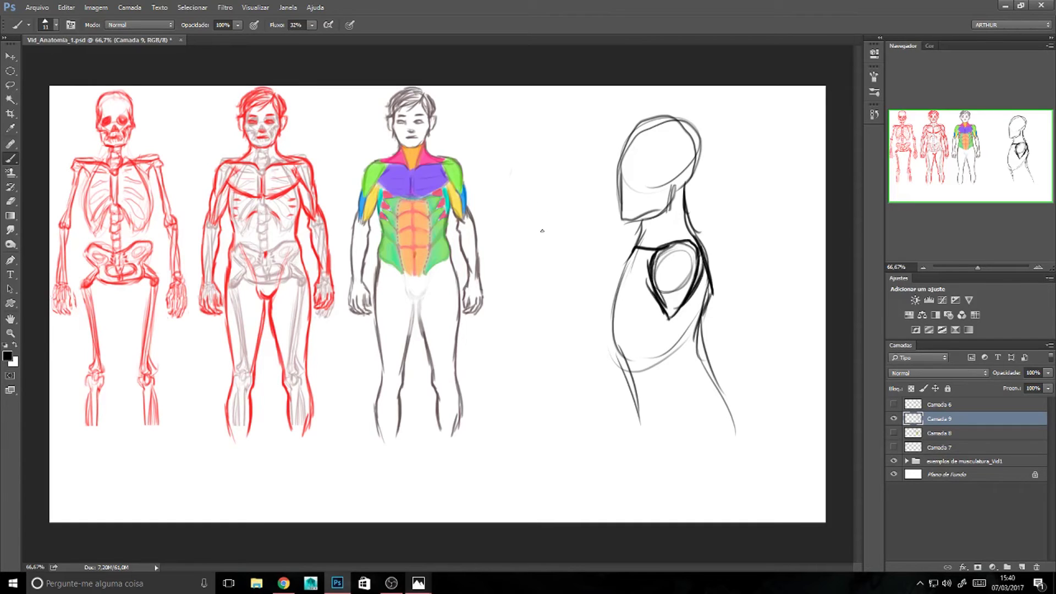
# Try a teardrop and a triangle as simplified shoulder muscle shapes beside the coloured figure, and undo them.
pyautogui.moveTo(539, 271)
pyautogui.mouseDown()
pyautogui.moveTo(520, 200)
pyautogui.moveTo(566, 215)
pyautogui.moveTo(534, 288)
pyautogui.mouseUp()
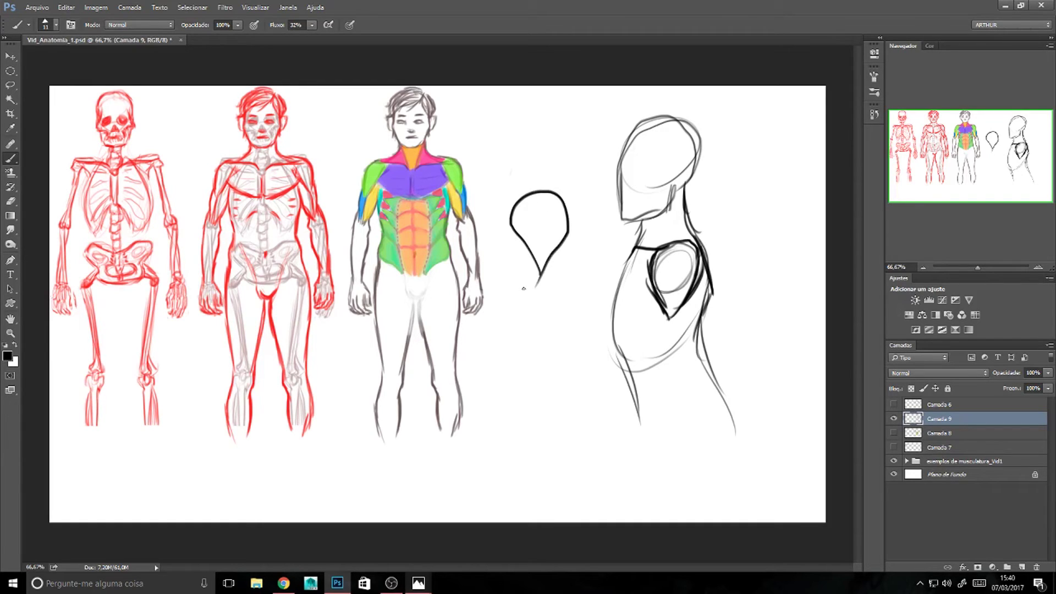
pyautogui.hotkey('ctrl', 'z')
pyautogui.moveTo(492, 157)
pyautogui.mouseDown()
pyautogui.moveTo(516, 184)
pyautogui.moveTo(537, 159)
pyautogui.moveTo(533, 230)
pyautogui.mouseUp()
pyautogui.moveTo(502, 176); pyautogui.dragTo(533, 223)
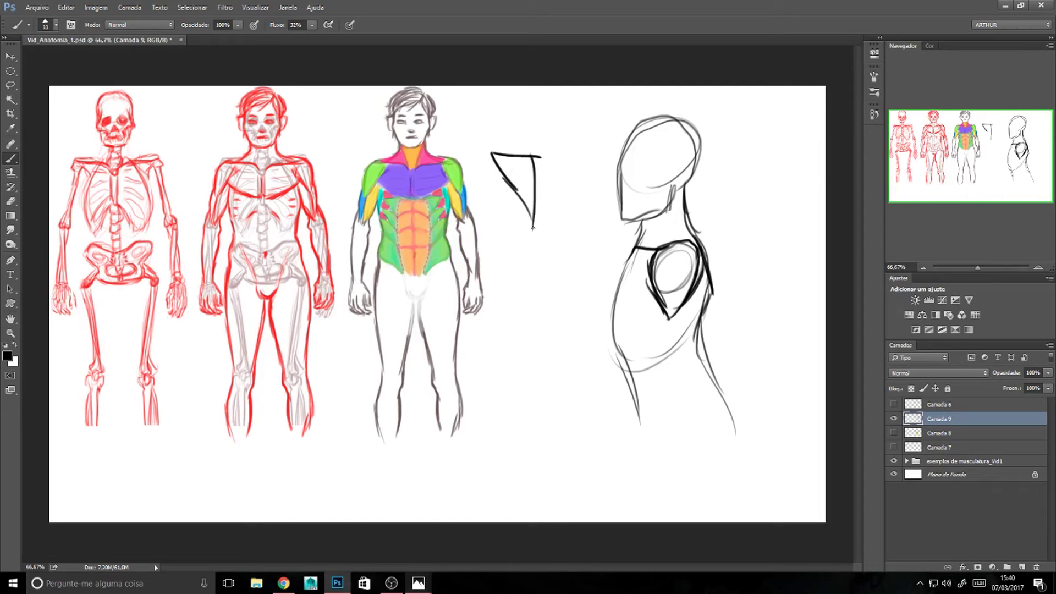
pyautogui.hotkey('ctrl', 'alt', 'z')
pyautogui.hotkey('ctrl', 'alt', 'z')
pyautogui.hotkey('ctrl', 'alt', 'z')
pyautogui.hotkey('ctrl', 'alt', 'z')
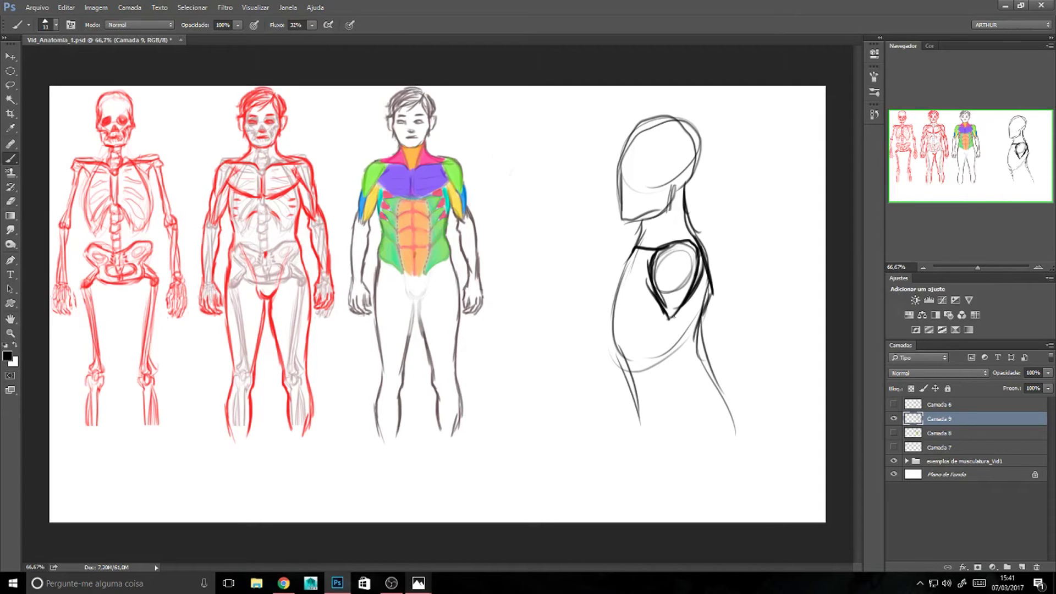
# Try a curve for the back of the upper arm on the side view and erase it.
pyautogui.moveTo(693, 296); pyautogui.dragTo(687, 378)
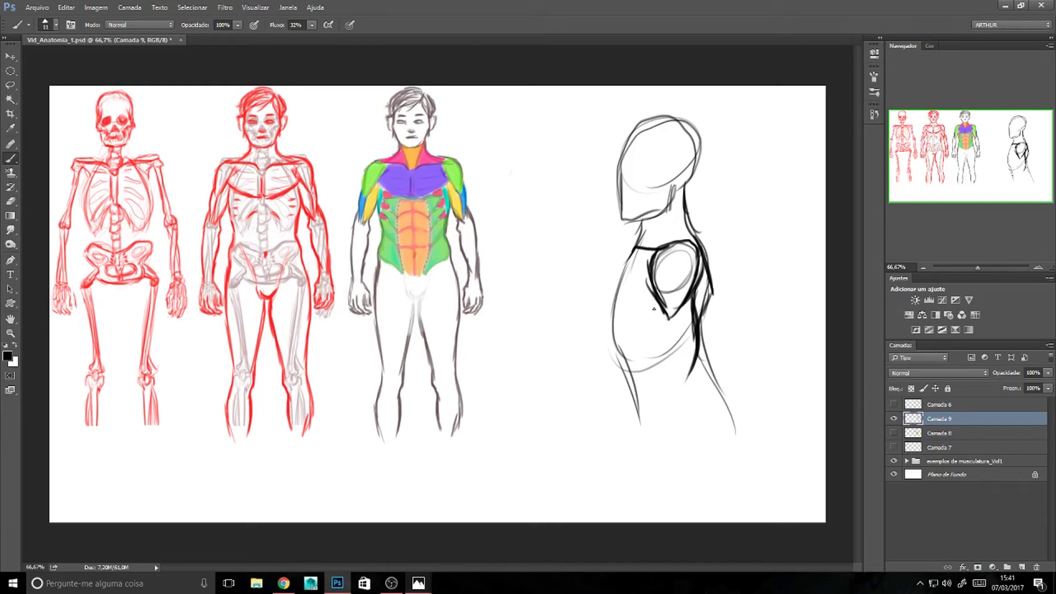
pyautogui.press('e')
pyautogui.moveTo(699, 300)
pyautogui.mouseDown()
pyautogui.moveTo(695, 379)
pyautogui.moveTo(683, 350)
pyautogui.mouseUp()
# Sketch the upper-arm bone and front arm muscle below the side view's shoulder, undoing the surplus strokes.
pyautogui.press('b')
pyautogui.moveTo(654, 315)
pyautogui.mouseDown()
pyautogui.moveTo(644, 340)
pyautogui.moveTo(646, 352)
pyautogui.moveTo(646, 331)
pyautogui.moveTo(658, 396)
pyautogui.moveTo(668, 341)
pyautogui.moveTo(651, 386)
pyautogui.mouseUp()
pyautogui.moveTo(645, 334); pyautogui.dragTo(655, 392)
pyautogui.moveTo(672, 336); pyautogui.dragTo(662, 385)
pyautogui.moveTo(675, 280)
pyautogui.mouseDown()
pyautogui.moveTo(672, 271)
pyautogui.moveTo(663, 432)
pyautogui.mouseUp()
pyautogui.moveTo(665, 419); pyautogui.dragTo(654, 423)
pyautogui.moveTo(647, 312); pyautogui.dragTo(657, 409)
pyautogui.moveTo(671, 331); pyautogui.dragTo(657, 393)
pyautogui.hotkey('ctrl', 'alt', 'z')
pyautogui.hotkey('ctrl', 'alt', 'z')
pyautogui.hotkey('ctrl', 'alt', 'z')
pyautogui.hotkey('ctrl', 'alt', 'z')
pyautogui.hotkey('ctrl', 'alt', 'z')
# Try a rear arm muscle curve with direction marks in front of and behind the arm, and undo the strokes.
pyautogui.moveTo(696, 304); pyautogui.dragTo(678, 400)
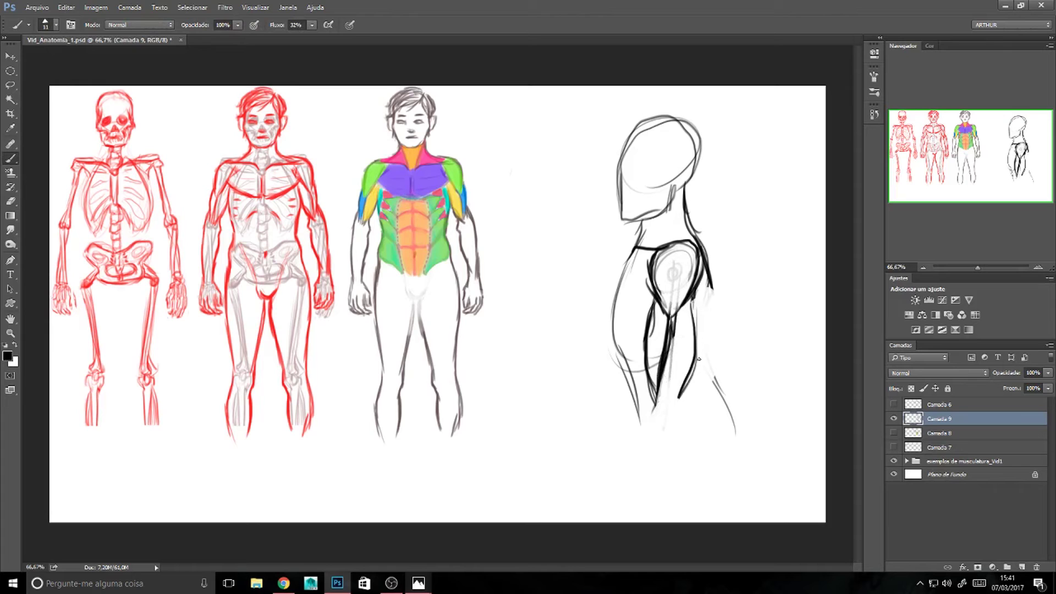
pyautogui.press('e')
pyautogui.press('b')
pyautogui.moveTo(706, 335); pyautogui.dragTo(700, 369)
pyautogui.moveTo(637, 361); pyautogui.dragTo(638, 329)
pyautogui.moveTo(709, 343); pyautogui.dragTo(725, 343)
pyautogui.moveTo(727, 337); pyautogui.dragTo(729, 352)
pyautogui.hotkey('ctrl', 'alt', 'z')
pyautogui.hotkey('ctrl', 'alt', 'z')
pyautogui.hotkey('ctrl', 'alt', 'z')
pyautogui.hotkey('ctrl', 'alt', 'z')
pyautogui.hotkey('ctrl', 'alt', 'z')
# Draw an arrow pointing forward from the front arm muscle, then try the rear muscle curve and undo it.
pyautogui.moveTo(635, 327)
pyautogui.mouseDown()
pyautogui.moveTo(634, 360)
pyautogui.moveTo(597, 342)
pyautogui.mouseUp()
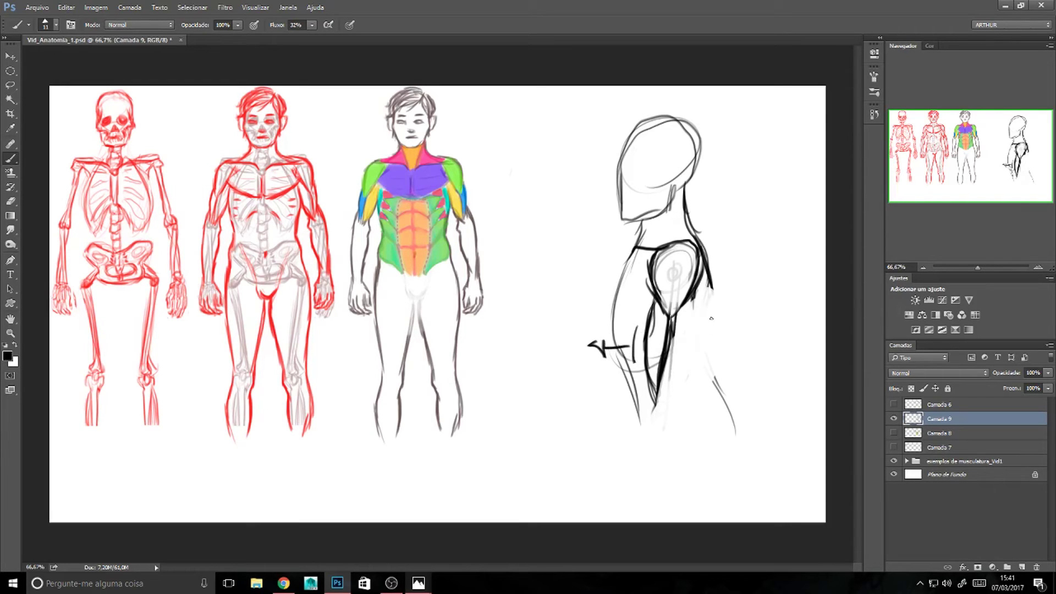
pyautogui.moveTo(701, 313)
pyautogui.mouseDown()
pyautogui.moveTo(703, 350)
pyautogui.moveTo(739, 325)
pyautogui.moveTo(663, 389)
pyautogui.mouseUp()
pyautogui.hotkey('ctrl', 'alt', 'z')
pyautogui.hotkey('ctrl', 'alt', 'z')
pyautogui.hotkey('ctrl', 'alt', 'z')
pyautogui.hotkey('ctrl', 'alt', 'z')
pyautogui.hotkey('ctrl', 'alt', 'z')
pyautogui.hotkey('ctrl', 'alt', 'z')
# Draw the rear arm muscle as a curve below the shoulder and erase the dark line between the two arm muscles.
pyautogui.moveTo(695, 300)
pyautogui.mouseDown()
pyautogui.moveTo(699, 330)
pyautogui.moveTo(677, 367)
pyautogui.mouseUp()
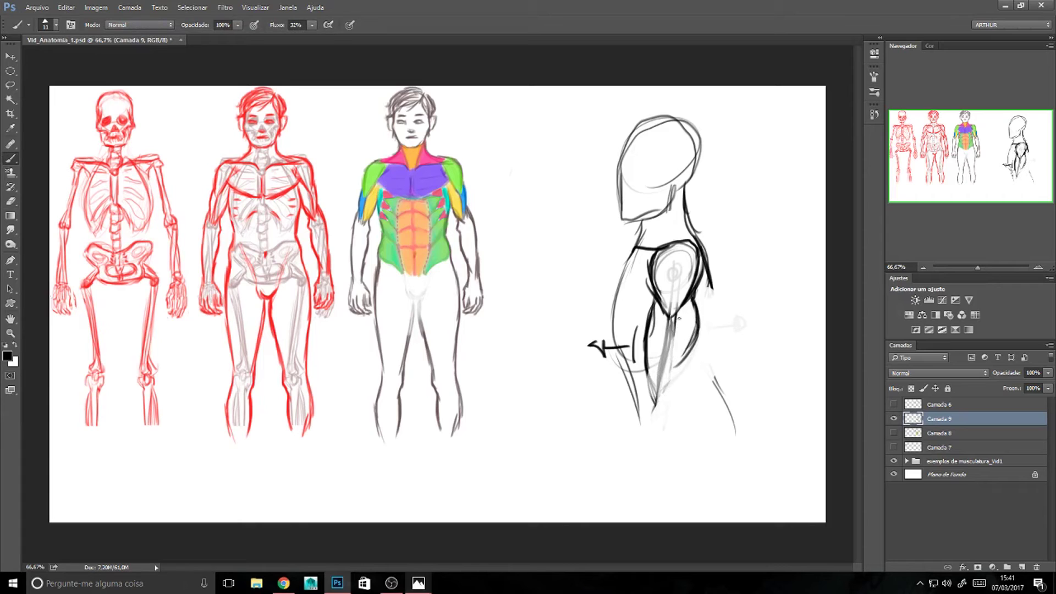
pyautogui.press('e')
pyautogui.moveTo(678, 319); pyautogui.dragTo(652, 405)
pyautogui.press('b')
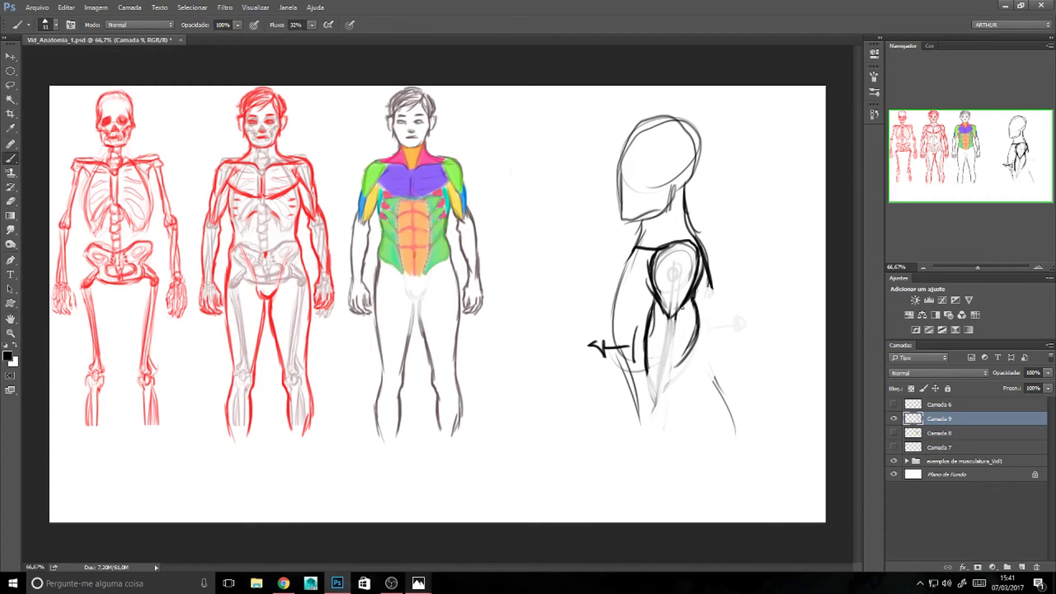
# Try inner lines along the upper-arm bone closing both arm muscles in the side view, and erase them.
pyautogui.moveTo(682, 308)
pyautogui.mouseDown()
pyautogui.moveTo(683, 339)
pyautogui.moveTo(656, 392)
pyautogui.moveTo(671, 325)
pyautogui.moveTo(652, 399)
pyautogui.mouseUp()
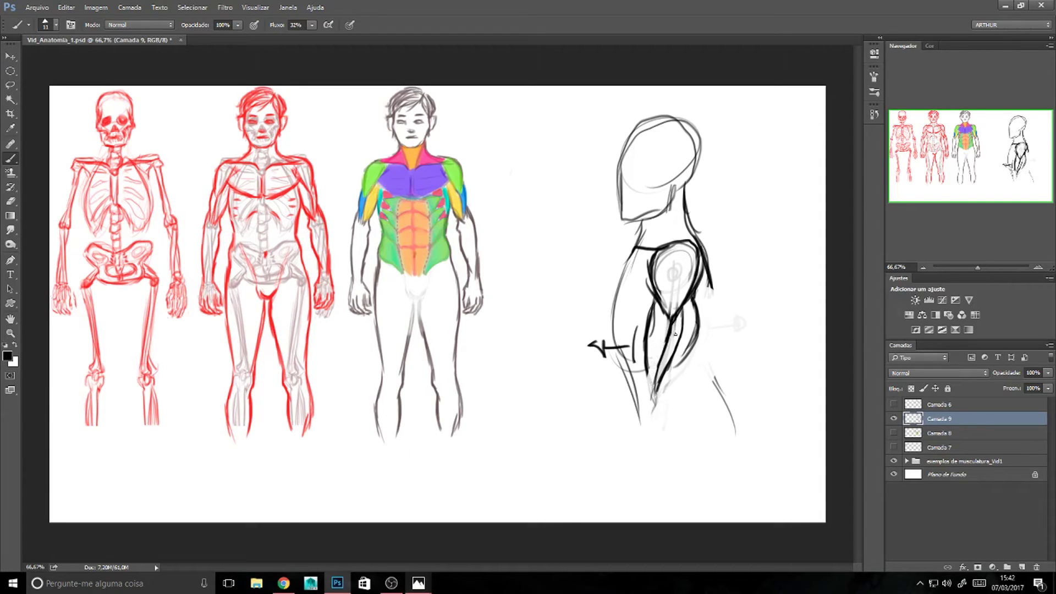
pyautogui.press('e')
pyautogui.moveTo(676, 322); pyautogui.dragTo(655, 405)
pyautogui.press('b')
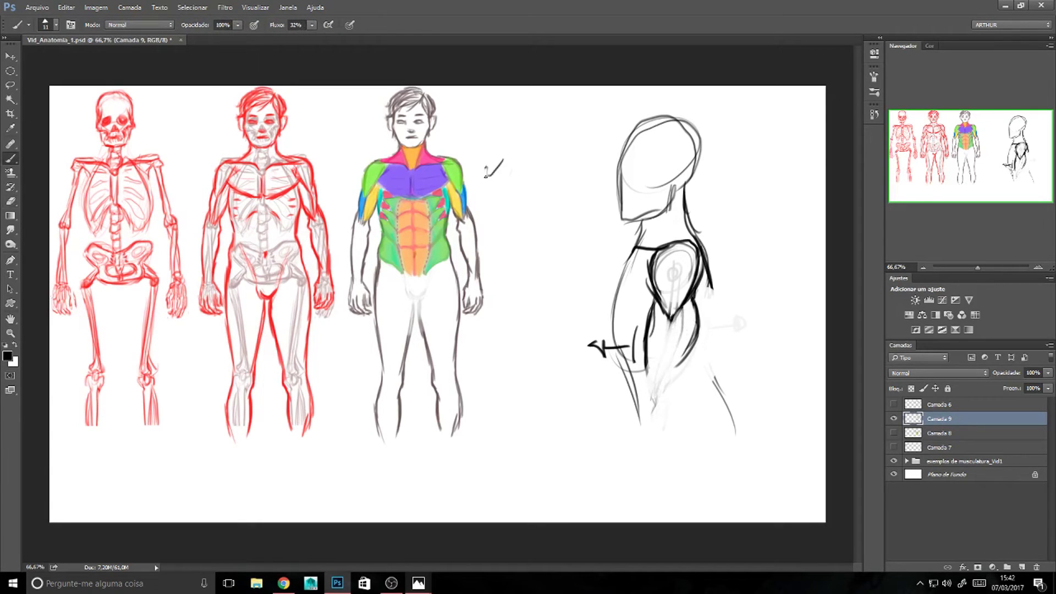
# Clear the joint construction lines inside the side view's shoulder and redraw the rounded shoulder muscle outline.
pyautogui.moveTo(678, 317); pyautogui.dragTo(689, 299)
pyautogui.press('e')
pyautogui.moveTo(672, 284)
pyautogui.mouseDown()
pyautogui.moveTo(668, 275)
pyautogui.moveTo(683, 277)
pyautogui.moveTo(679, 295)
pyautogui.moveTo(666, 256)
pyautogui.mouseUp()
pyautogui.moveTo(658, 246)
pyautogui.mouseDown()
pyautogui.moveTo(694, 241)
pyautogui.moveTo(704, 277)
pyautogui.moveTo(683, 311)
pyautogui.mouseUp()
pyautogui.moveTo(658, 273)
pyautogui.mouseDown()
pyautogui.moveTo(655, 299)
pyautogui.moveTo(674, 319)
pyautogui.moveTo(659, 321)
pyautogui.mouseUp()
pyautogui.press('e')
pyautogui.press('b')
pyautogui.moveTo(653, 280)
pyautogui.mouseDown()
pyautogui.moveTo(648, 288)
pyautogui.moveTo(681, 312)
pyautogui.mouseUp()
# Redraw the inner contours of the front and rear arm muscles and extend the side view with a forearm below the elbow.
pyautogui.moveTo(696, 318); pyautogui.dragTo(668, 378)
pyautogui.moveTo(670, 319)
pyautogui.mouseDown()
pyautogui.moveTo(663, 362)
pyautogui.moveTo(644, 384)
pyautogui.mouseUp()
pyautogui.moveTo(693, 337); pyautogui.dragTo(669, 372)
pyautogui.moveTo(684, 308)
pyautogui.mouseDown()
pyautogui.moveTo(658, 390)
pyautogui.moveTo(676, 406)
pyautogui.mouseUp()
pyautogui.moveTo(684, 367); pyautogui.dragTo(616, 521)
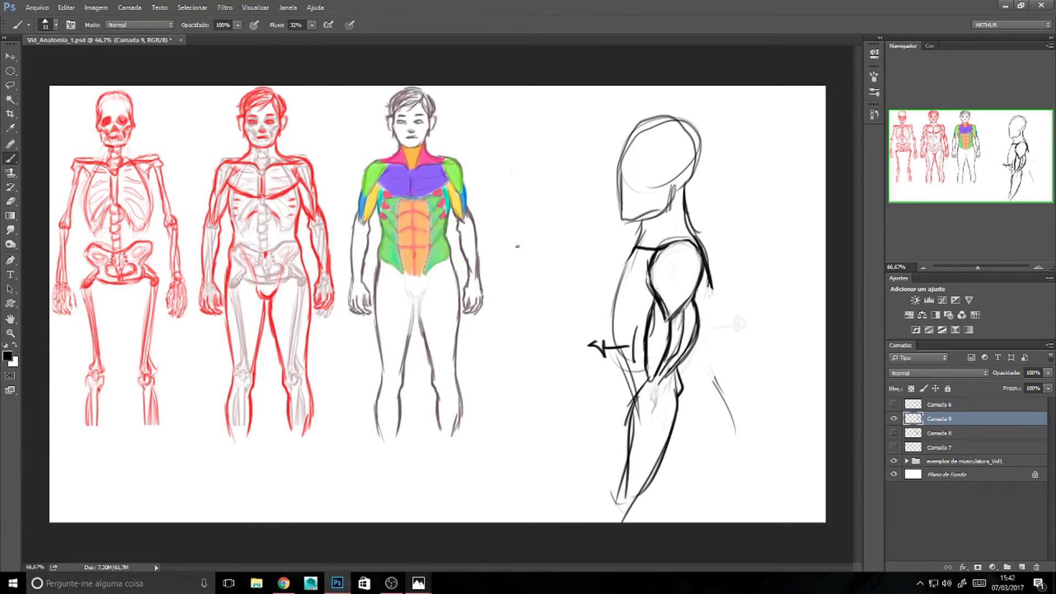
# Mark the arm muscle boundary on the coloured figure and erase the side-view arm sketch.
pyautogui.click(894, 419)
pyautogui.click(894, 419)
pyautogui.moveTo(450, 186); pyautogui.dragTo(461, 221)
pyautogui.moveTo(671, 318)
pyautogui.mouseDown()
pyautogui.moveTo(644, 437)
pyautogui.moveTo(619, 490)
pyautogui.moveTo(659, 404)
pyautogui.moveTo(684, 382)
pyautogui.moveTo(667, 455)
pyautogui.moveTo(653, 390)
pyautogui.moveTo(643, 393)
pyautogui.moveTo(642, 343)
pyautogui.moveTo(651, 364)
pyautogui.moveTo(681, 255)
pyautogui.moveTo(697, 286)
pyautogui.moveTo(676, 248)
pyautogui.moveTo(690, 269)
pyautogui.moveTo(690, 254)
pyautogui.moveTo(666, 251)
pyautogui.moveTo(671, 240)
pyautogui.moveTo(642, 267)
pyautogui.moveTo(627, 329)
pyautogui.moveTo(638, 360)
pyautogui.moveTo(609, 315)
pyautogui.moveTo(617, 306)
pyautogui.moveTo(582, 366)
pyautogui.moveTo(629, 286)
pyautogui.moveTo(619, 395)
pyautogui.moveTo(604, 353)
pyautogui.moveTo(664, 292)
pyautogui.moveTo(669, 465)
pyautogui.moveTo(724, 450)
pyautogui.moveTo(734, 433)
pyautogui.moveTo(695, 249)
pyautogui.moveTo(722, 252)
pyautogui.moveTo(682, 348)
pyautogui.moveTo(641, 327)
pyautogui.moveTo(679, 248)
pyautogui.moveTo(664, 230)
pyautogui.moveTo(628, 286)
pyautogui.moveTo(613, 255)
pyautogui.moveTo(612, 266)
pyautogui.moveTo(711, 109)
pyautogui.moveTo(696, 173)
pyautogui.moveTo(724, 315)
pyautogui.moveTo(654, 232)
pyautogui.moveTo(701, 87)
pyautogui.moveTo(624, 209)
pyautogui.mouseUp()
pyautogui.press('e')
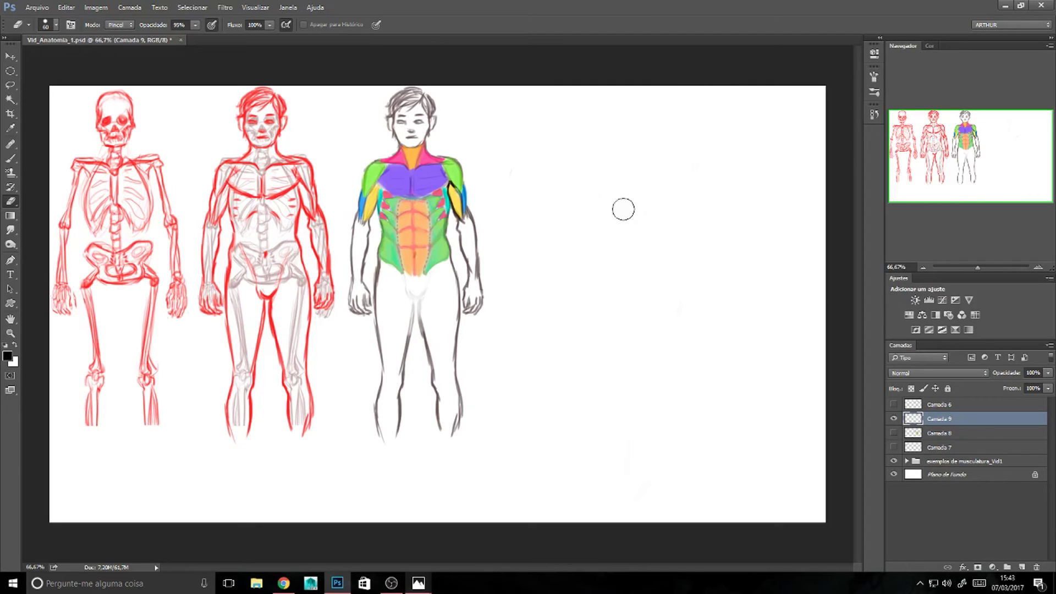
# Check the contents of the sketch layers, hide Camada 9, and leave Camada 6 visible and selected.
pyautogui.click(895, 406)
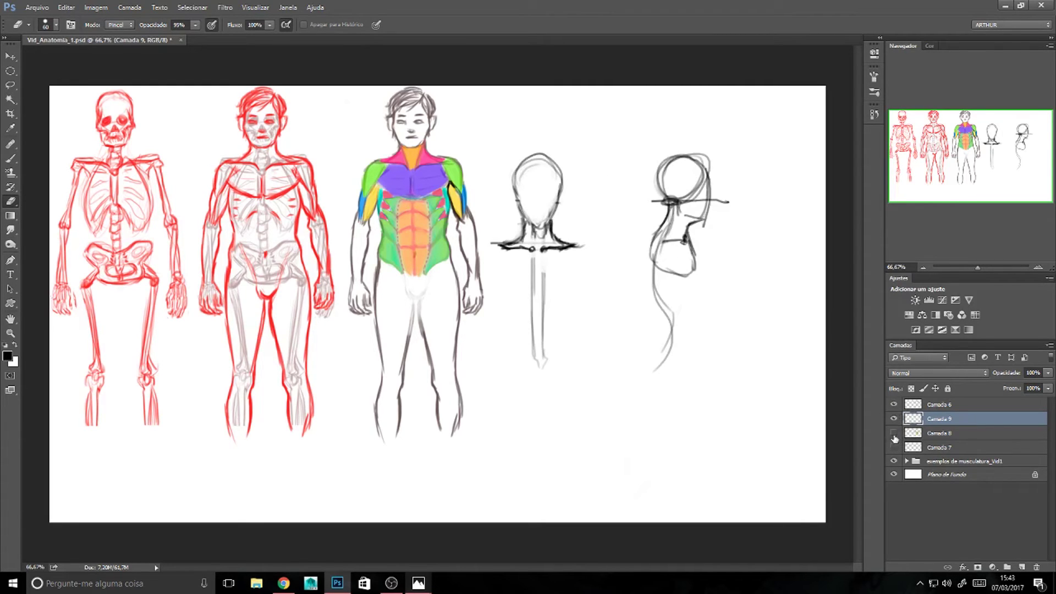
pyautogui.click(895, 433)
pyautogui.click(894, 433)
pyautogui.click(894, 418)
pyautogui.click(895, 433)
pyautogui.click(895, 433)
pyautogui.click(894, 419)
pyautogui.click(894, 419)
pyautogui.click(894, 447)
pyautogui.click(894, 419)
pyautogui.click(894, 419)
pyautogui.click(894, 447)
pyautogui.click(932, 452)
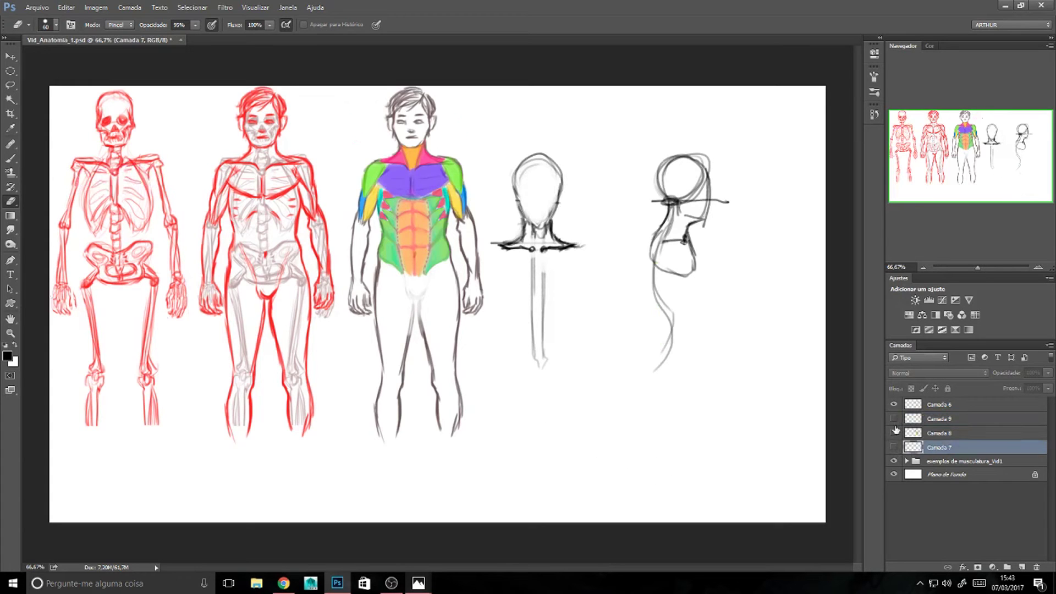
pyautogui.click(935, 406)
pyautogui.click(894, 404)
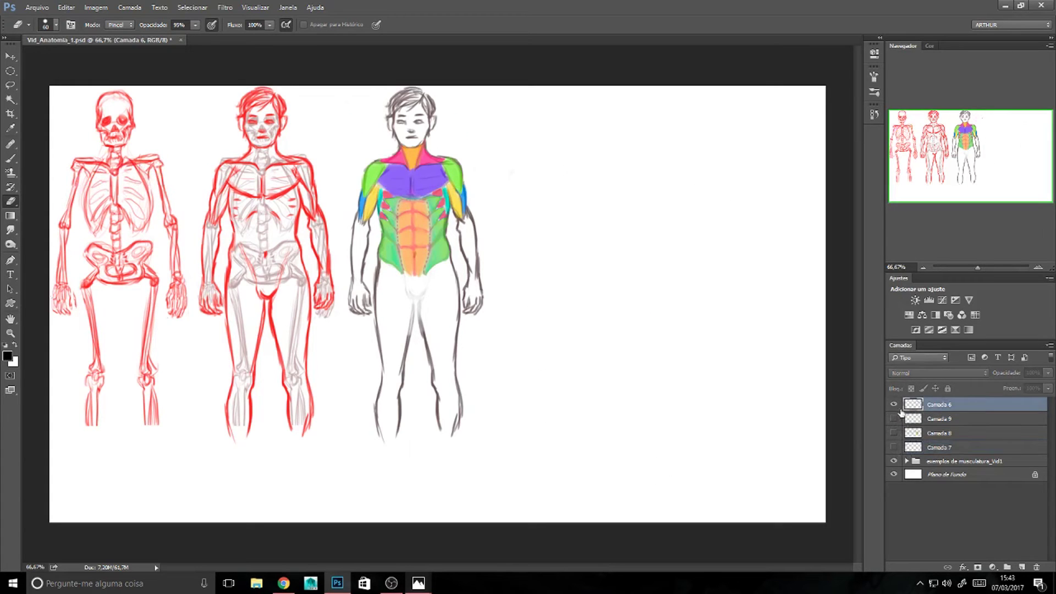
pyautogui.click(894, 404)
# Circle the abdominal region on the coloured figure with the Brush, and undo the strokes.
pyautogui.press('b')
pyautogui.moveTo(425, 270)
pyautogui.mouseDown()
pyautogui.moveTo(373, 233)
pyautogui.moveTo(388, 199)
pyautogui.moveTo(428, 188)
pyautogui.moveTo(449, 224)
pyautogui.moveTo(417, 274)
pyautogui.mouseUp()
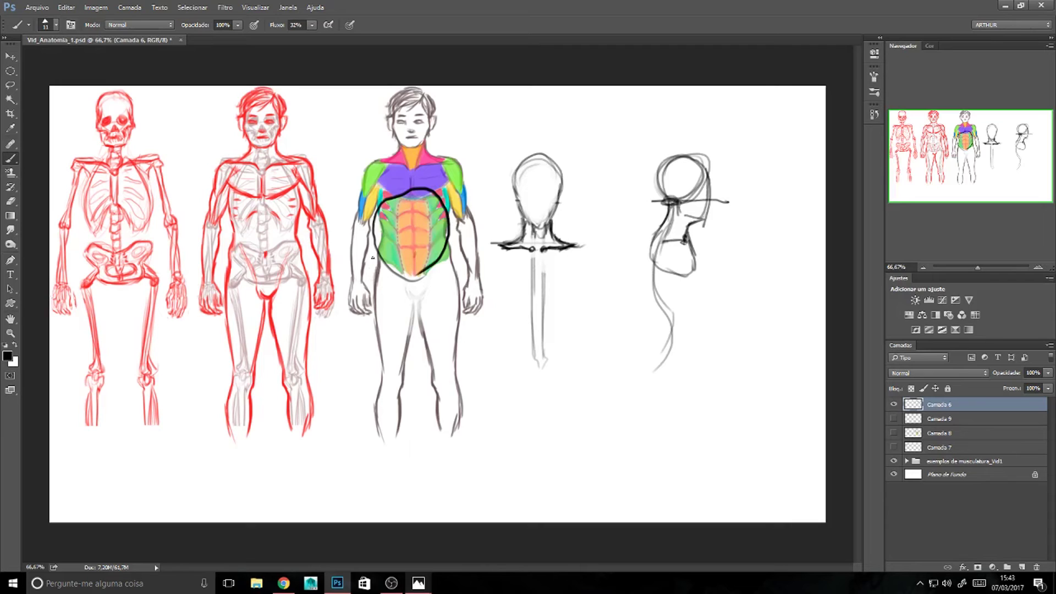
pyautogui.hotkey('ctrl', 'z')
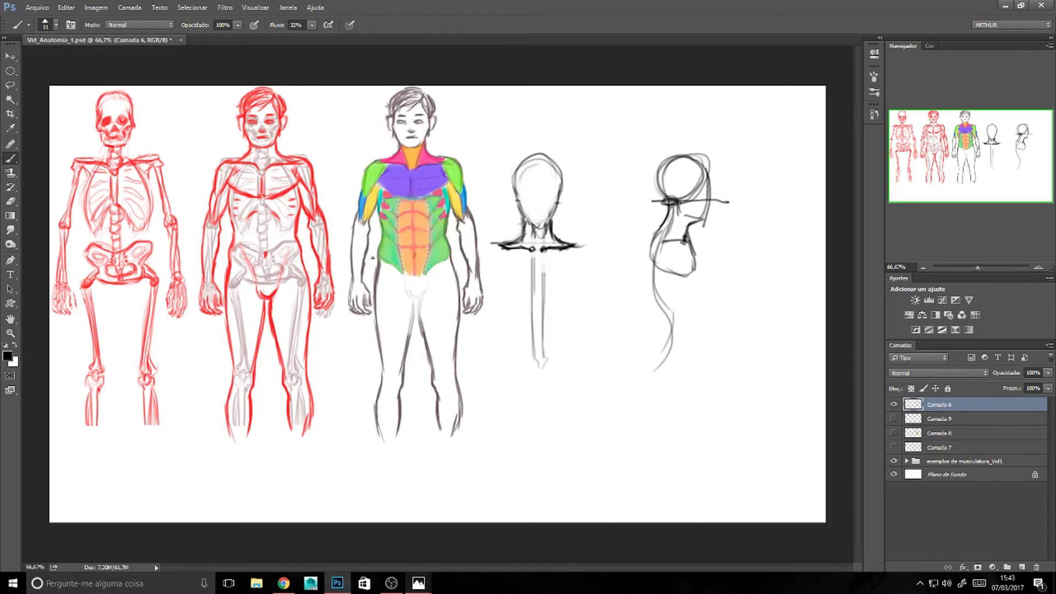
pyautogui.moveTo(387, 221)
pyautogui.mouseDown()
pyautogui.moveTo(379, 203)
pyautogui.moveTo(396, 195)
pyautogui.moveTo(387, 219)
pyautogui.mouseUp()
pyautogui.hotkey('ctrl', 'z')
# Outline the green side muscles on both sides of the coloured figure's abdomen, and undo the outlines.
pyautogui.moveTo(426, 210)
pyautogui.mouseDown()
pyautogui.moveTo(440, 194)
pyautogui.moveTo(450, 217)
pyautogui.moveTo(445, 256)
pyautogui.moveTo(428, 263)
pyautogui.moveTo(426, 209)
pyautogui.mouseUp()
pyautogui.moveTo(399, 269)
pyautogui.mouseDown()
pyautogui.moveTo(396, 200)
pyautogui.moveTo(377, 222)
pyautogui.moveTo(386, 261)
pyautogui.moveTo(396, 219)
pyautogui.mouseUp()
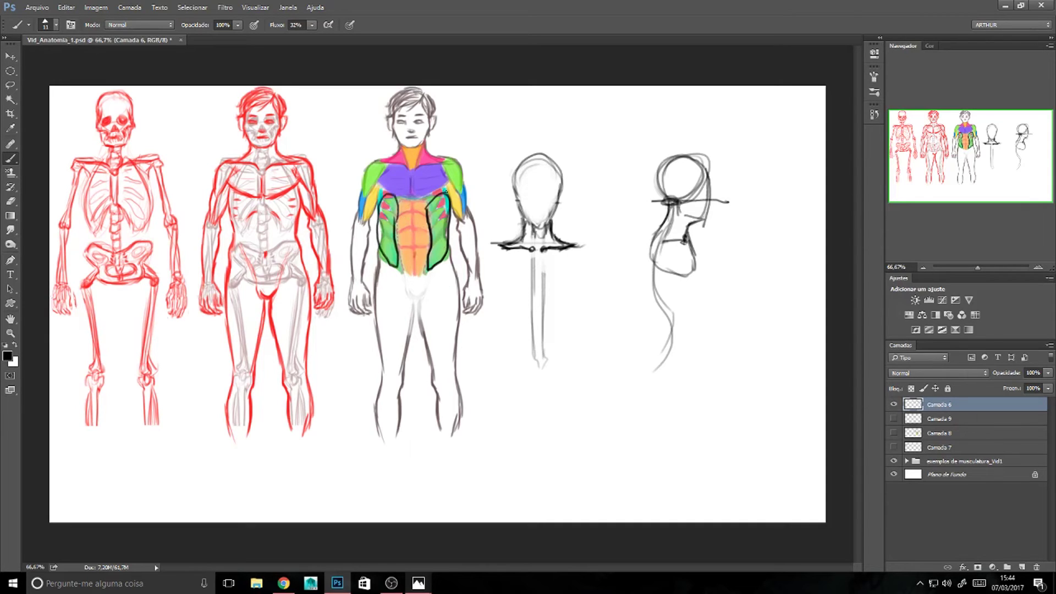
pyautogui.hotkey('ctrl', 'alt', 'z')
pyautogui.hotkey('ctrl', 'alt', 'z')
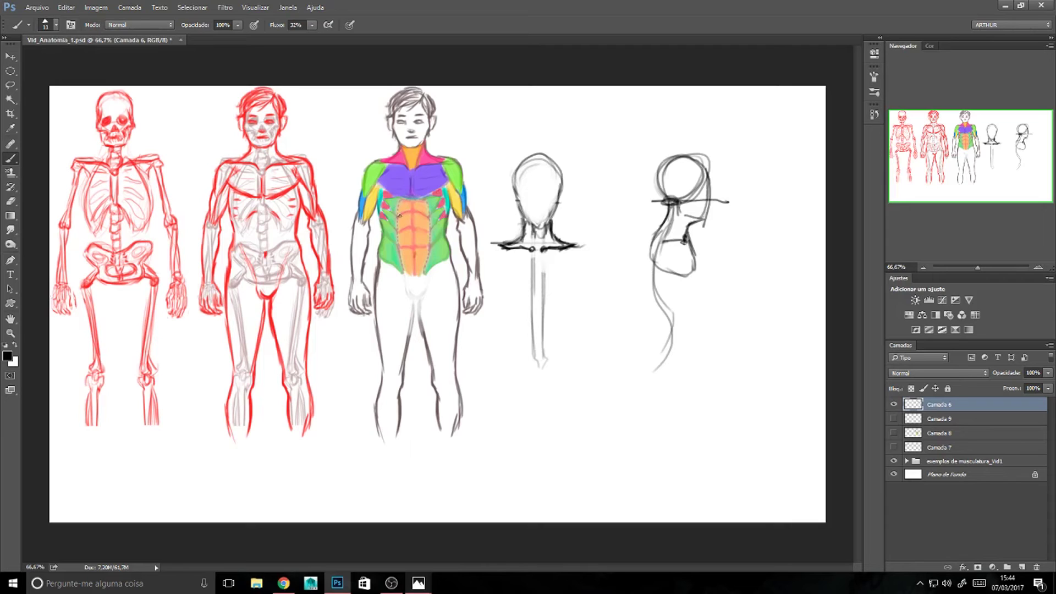
# Outline the coloured figure's orange abdominal muscle as four stacked sections, undoing the first attempt.
pyautogui.moveTo(400, 216)
pyautogui.mouseDown()
pyautogui.moveTo(406, 197)
pyautogui.moveTo(400, 214)
pyautogui.moveTo(423, 198)
pyautogui.mouseUp()
pyautogui.hotkey('ctrl', 'alt', 'z')
pyautogui.hotkey('ctrl', 'alt', 'z')
pyautogui.moveTo(398, 213)
pyautogui.mouseDown()
pyautogui.moveTo(430, 211)
pyautogui.moveTo(410, 198)
pyautogui.moveTo(402, 207)
pyautogui.moveTo(428, 226)
pyautogui.moveTo(398, 224)
pyautogui.moveTo(411, 213)
pyautogui.moveTo(430, 241)
pyautogui.moveTo(401, 236)
pyautogui.moveTo(419, 229)
pyautogui.moveTo(428, 248)
pyautogui.moveTo(418, 275)
pyautogui.moveTo(421, 249)
pyautogui.mouseUp()
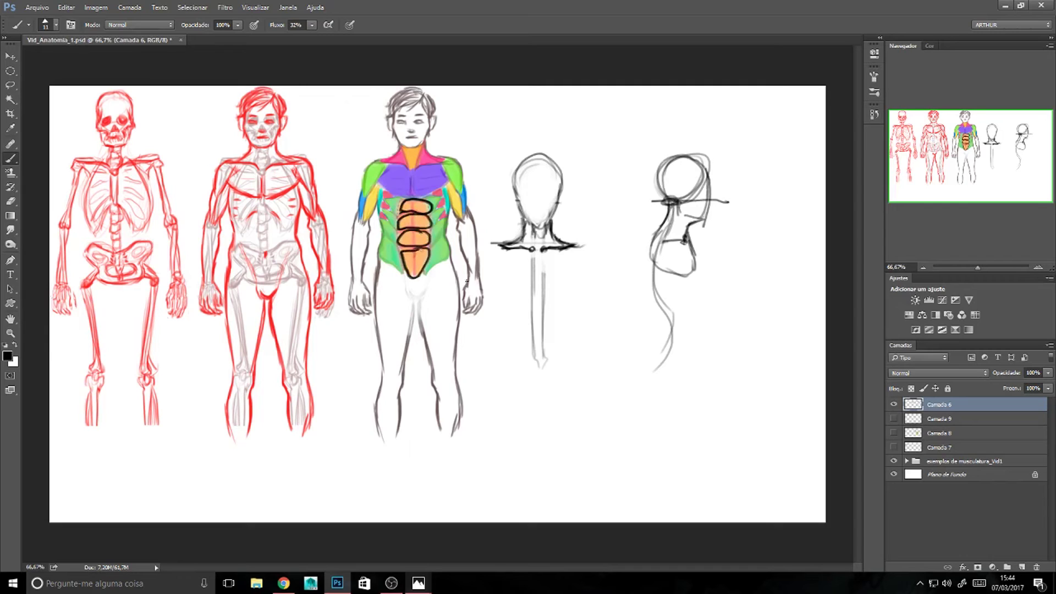
# Draw a large tapered oval between the two head sketches, divided by three cross lines into sections numbered 1 to 4.
pyautogui.moveTo(593, 279)
pyautogui.mouseDown()
pyautogui.moveTo(563, 319)
pyautogui.moveTo(591, 470)
pyautogui.mouseUp()
pyautogui.moveTo(586, 283)
pyautogui.mouseDown()
pyautogui.moveTo(615, 286)
pyautogui.moveTo(632, 328)
pyautogui.moveTo(627, 417)
pyautogui.moveTo(586, 456)
pyautogui.mouseUp()
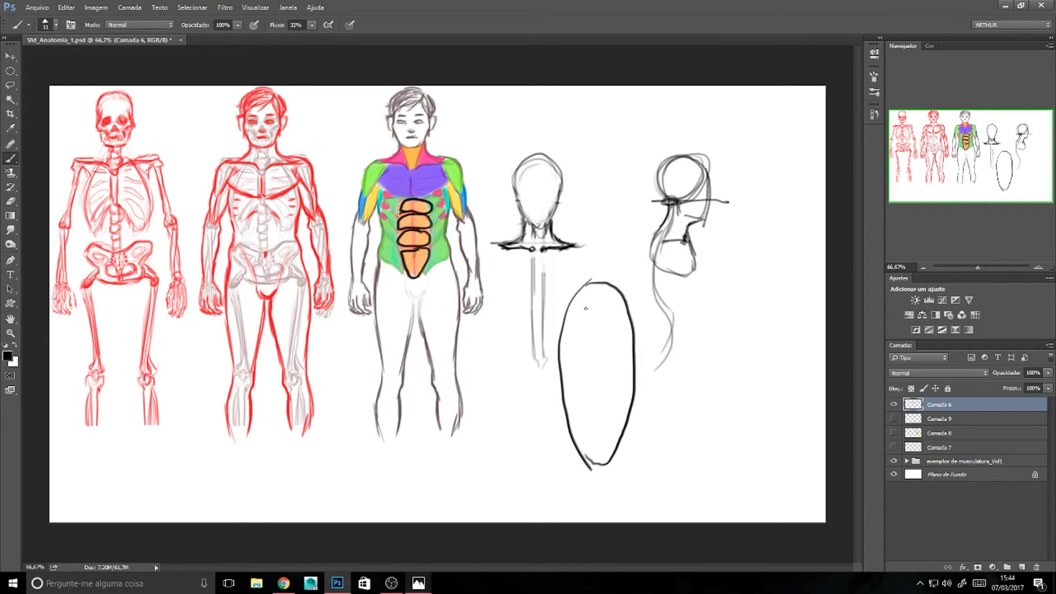
pyautogui.moveTo(566, 316)
pyautogui.mouseDown()
pyautogui.moveTo(626, 313)
pyautogui.moveTo(597, 299)
pyautogui.moveTo(596, 337)
pyautogui.mouseUp()
pyautogui.hotkey('ctrl', 'z')
pyautogui.moveTo(591, 298)
pyautogui.mouseDown()
pyautogui.moveTo(608, 351)
pyautogui.moveTo(594, 398)
pyautogui.moveTo(604, 444)
pyautogui.mouseUp()
pyautogui.moveTo(560, 358); pyautogui.dragTo(635, 360)
pyautogui.moveTo(568, 395); pyautogui.dragTo(634, 398)
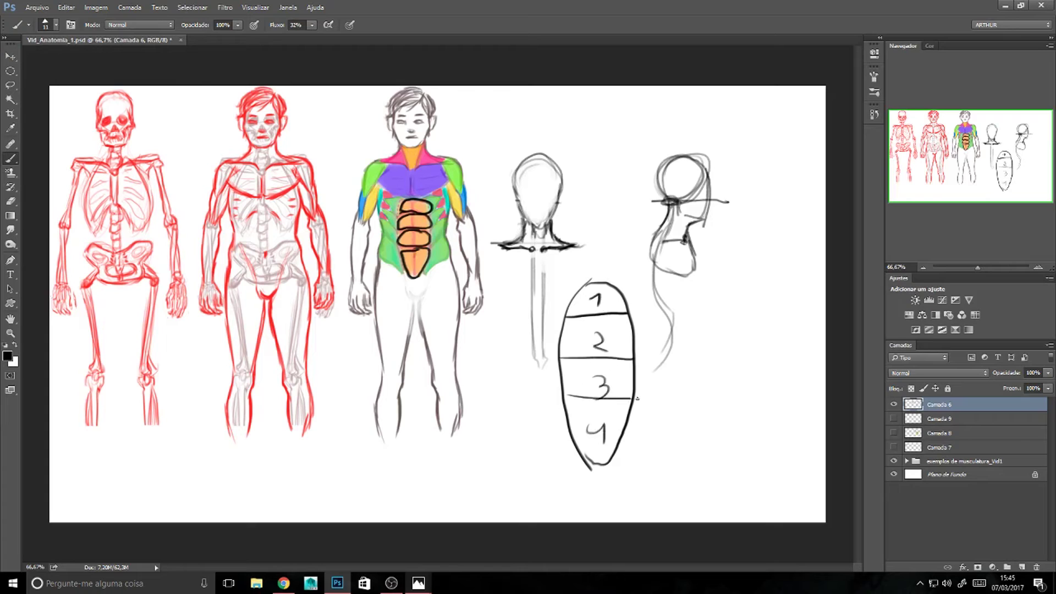
# Split the numbered oval with a vertical centre line and fade the whole diagram with the Eraser.
pyautogui.moveTo(597, 284); pyautogui.dragTo(605, 482)
pyautogui.hotkey('ctrl', 'z')
pyautogui.moveTo(596, 281); pyautogui.dragTo(595, 459)
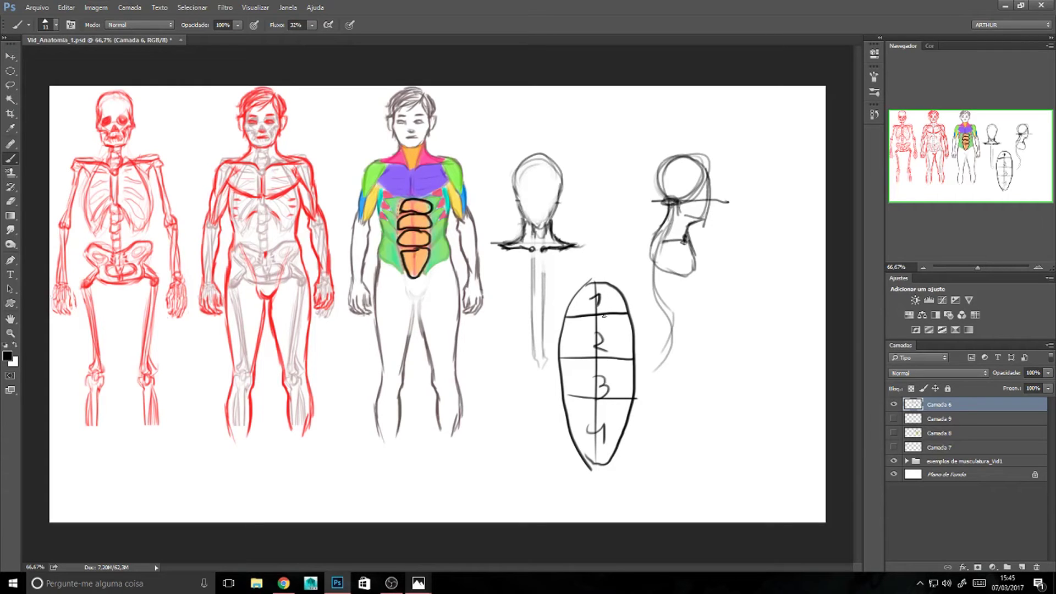
pyautogui.press('e')
pyautogui.moveTo(578, 330)
pyautogui.mouseDown()
pyautogui.moveTo(572, 438)
pyautogui.moveTo(577, 476)
pyautogui.moveTo(599, 503)
pyautogui.moveTo(620, 288)
pyautogui.moveTo(643, 368)
pyautogui.moveTo(571, 429)
pyautogui.mouseUp()
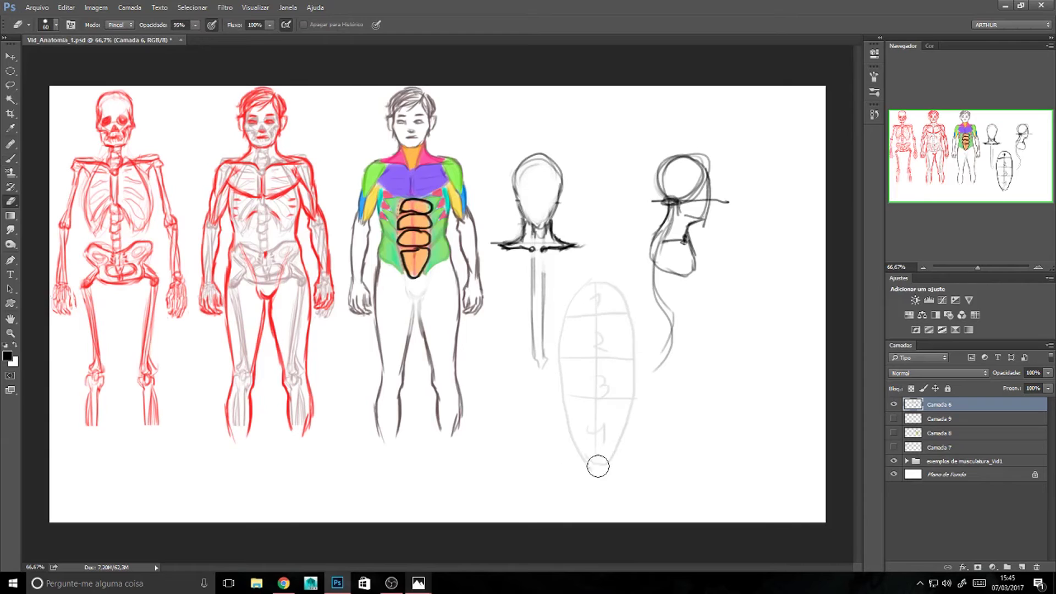
# Outline four separate abdominal blocks over one half of the faded oval, and erase the enlarged diagram.
pyautogui.press('b')
pyautogui.moveTo(599, 312)
pyautogui.mouseDown()
pyautogui.moveTo(596, 297)
pyautogui.moveTo(610, 290)
pyautogui.moveTo(631, 306)
pyautogui.moveTo(595, 315)
pyautogui.moveTo(619, 319)
pyautogui.moveTo(632, 356)
pyautogui.moveTo(600, 344)
pyautogui.moveTo(599, 319)
pyautogui.mouseUp()
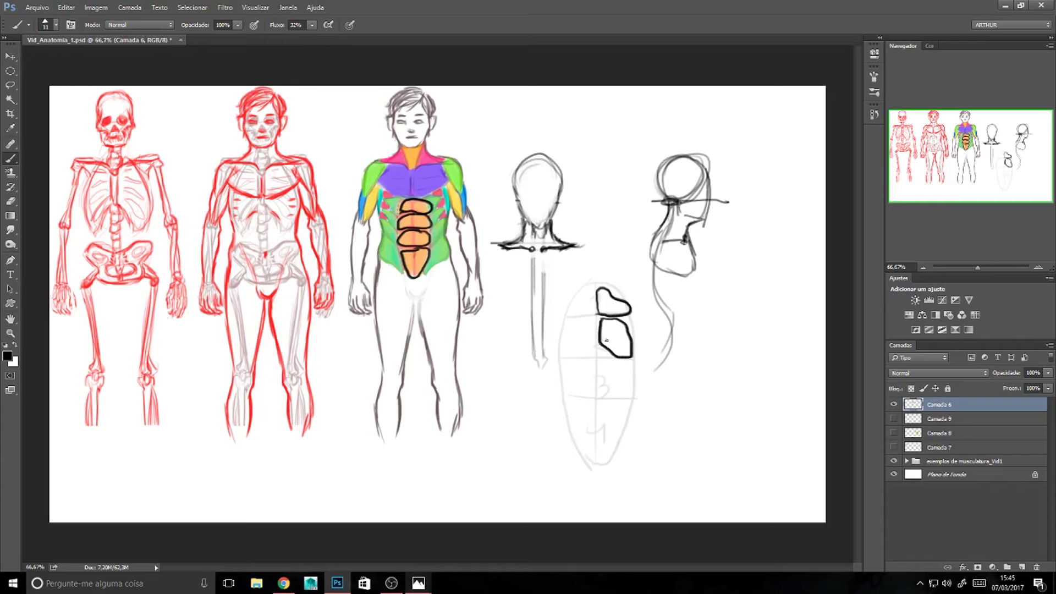
pyautogui.moveTo(603, 355)
pyautogui.mouseDown()
pyautogui.moveTo(631, 373)
pyautogui.moveTo(632, 398)
pyautogui.moveTo(601, 396)
pyautogui.moveTo(597, 355)
pyautogui.mouseUp()
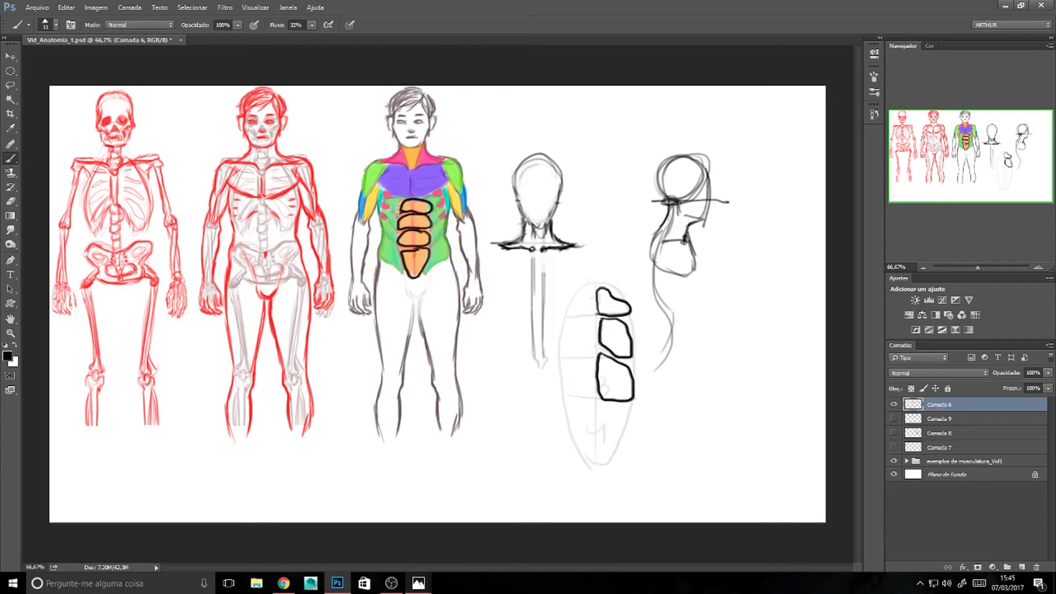
pyautogui.moveTo(599, 407)
pyautogui.mouseDown()
pyautogui.moveTo(630, 406)
pyautogui.moveTo(601, 459)
pyautogui.moveTo(598, 406)
pyautogui.mouseUp()
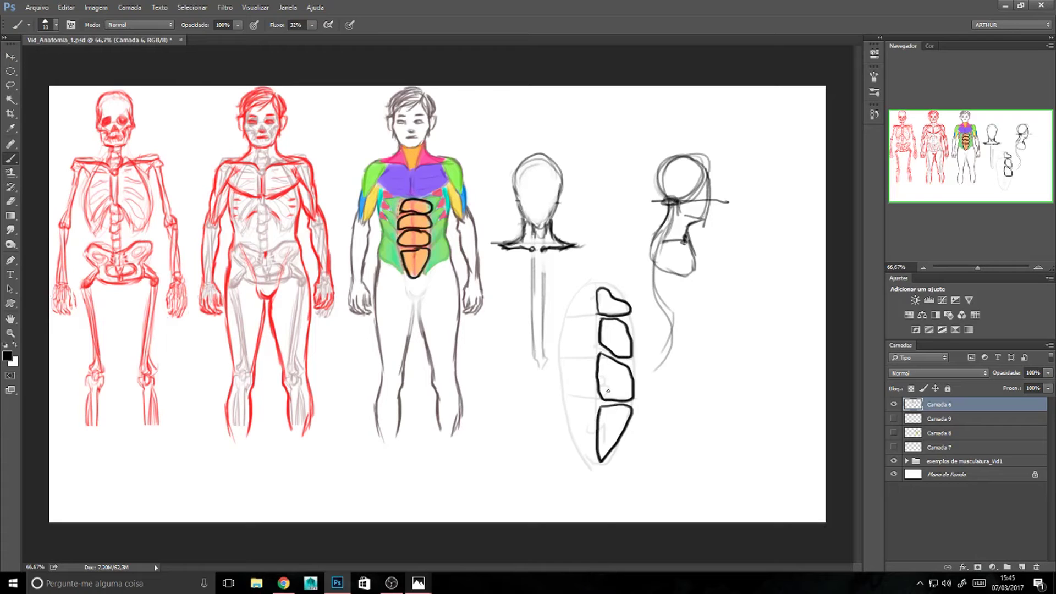
pyautogui.press('e')
pyautogui.moveTo(605, 249)
pyautogui.mouseDown()
pyautogui.moveTo(608, 509)
pyautogui.moveTo(603, 415)
pyautogui.moveTo(626, 461)
pyautogui.moveTo(633, 450)
pyautogui.moveTo(598, 475)
pyautogui.moveTo(572, 414)
pyautogui.moveTo(567, 308)
pyautogui.mouseUp()
pyautogui.press('b')
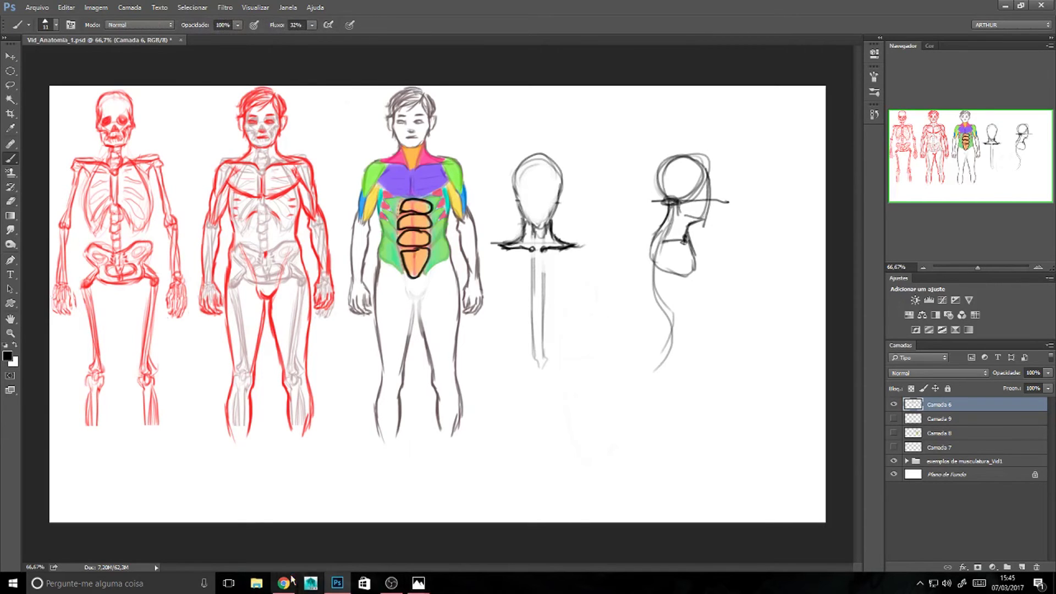
# Switch to File Explorer and open the "anatomia e tutoriais" folder inside "inspiração".
pyautogui.click(257, 582)
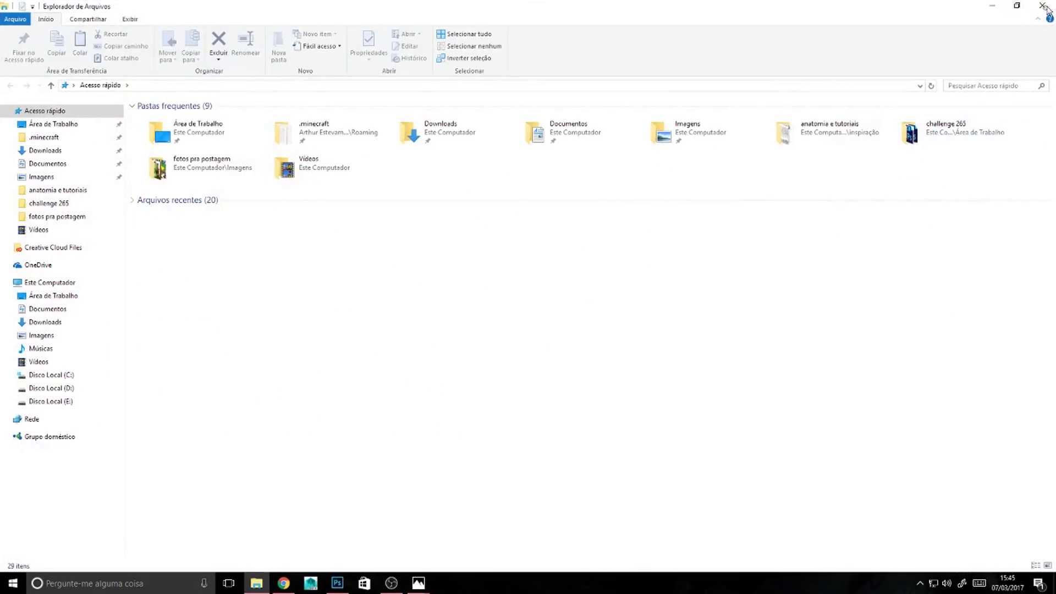
pyautogui.click(257, 582)
pyautogui.click(1054, 583)
pyautogui.doubleClick(1032, 23)
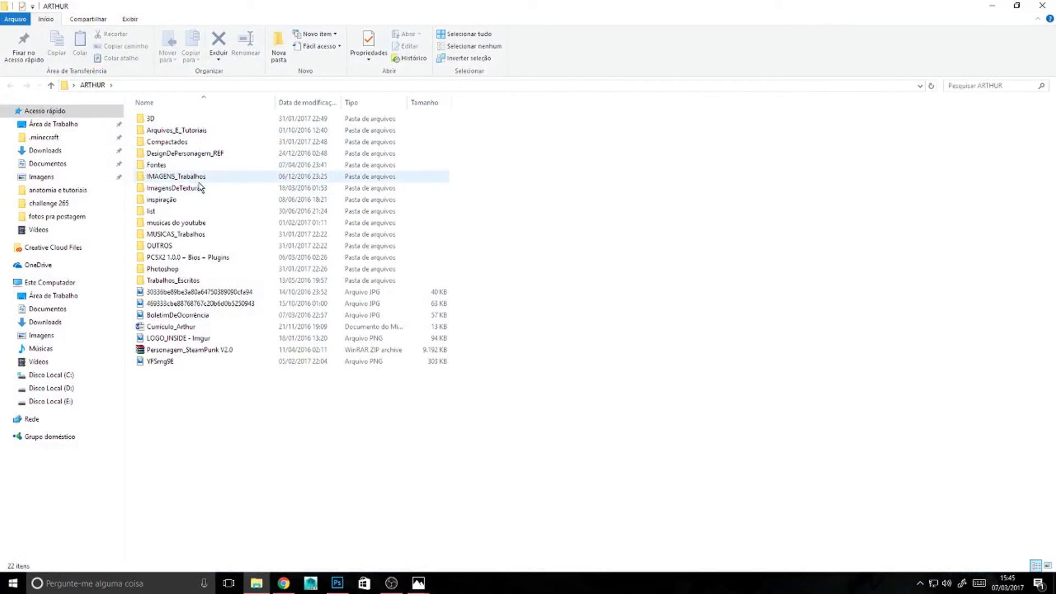
pyautogui.doubleClick(202, 200)
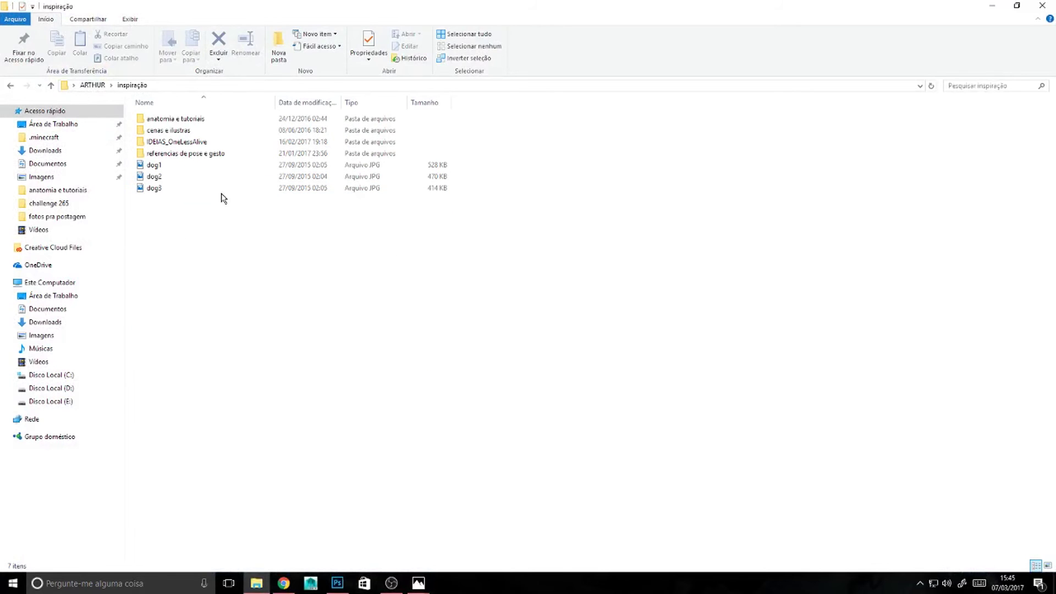
pyautogui.click(207, 120)
pyautogui.doubleClick(207, 121)
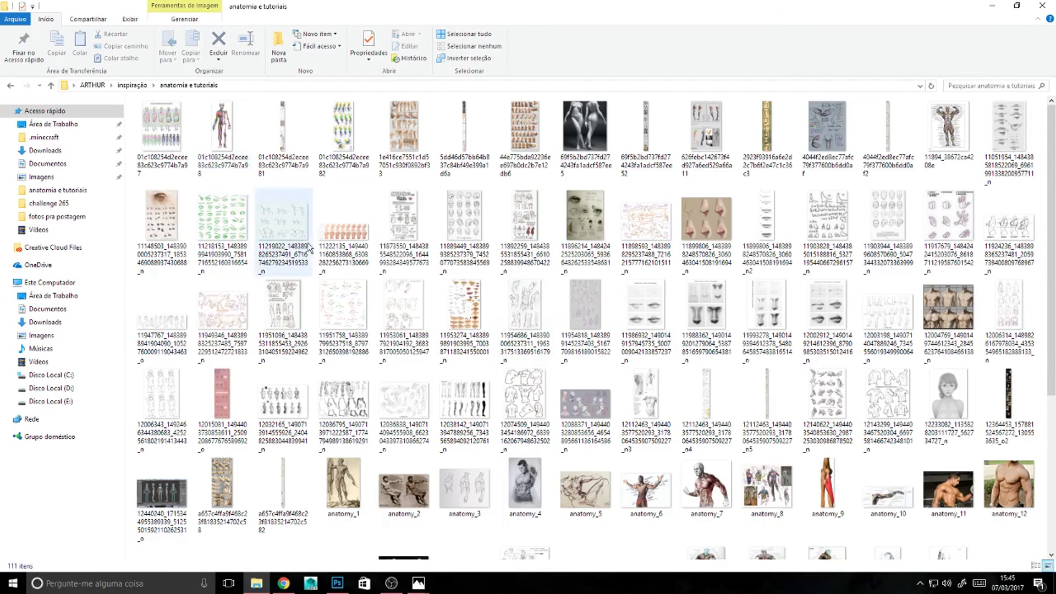
# View the labelled muscle references anatomy_6 and 11894_38672ca4208e, closing each image after examining it.
pyautogui.doubleClick(655, 496)
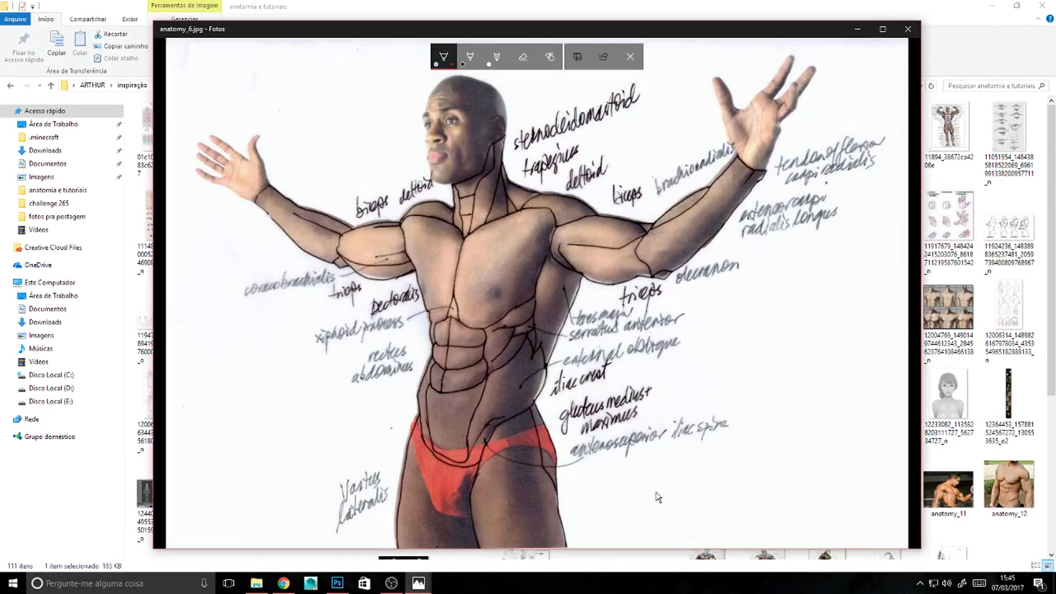
pyautogui.click(907, 28)
pyautogui.click(956, 131)
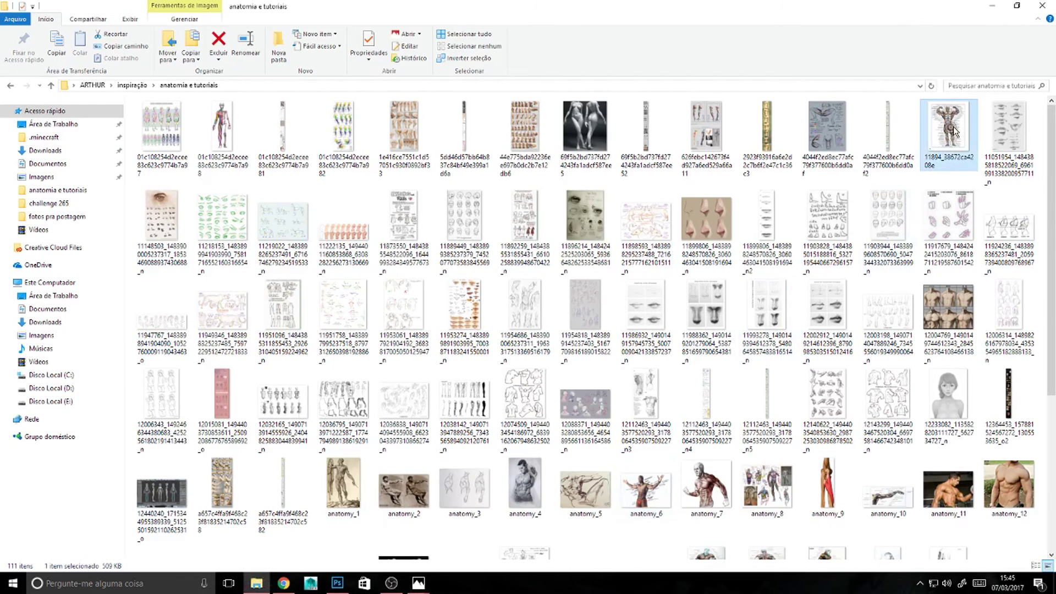
pyautogui.doubleClick(955, 130)
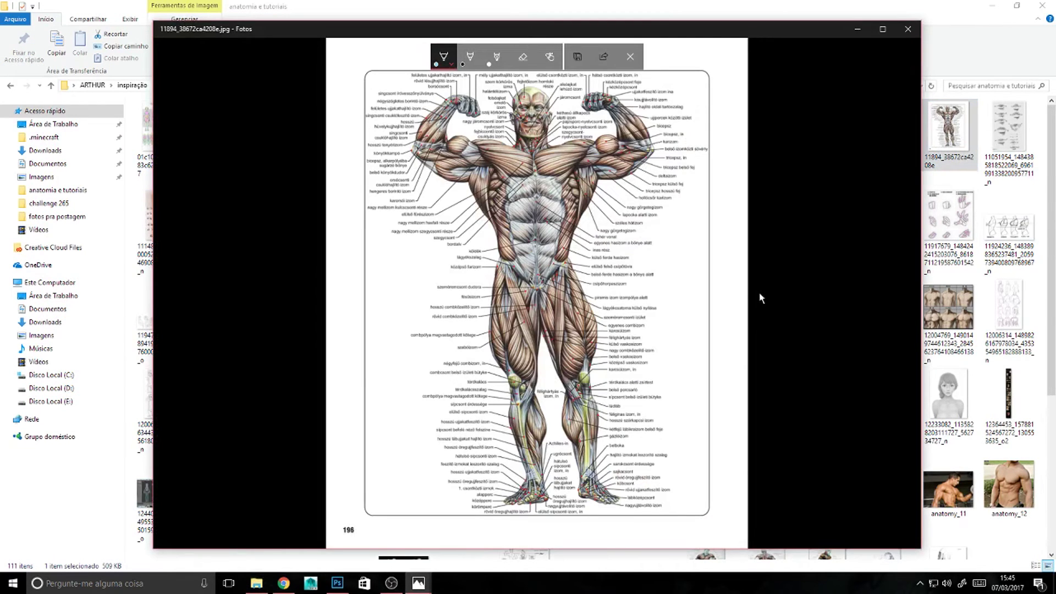
pyautogui.click(908, 29)
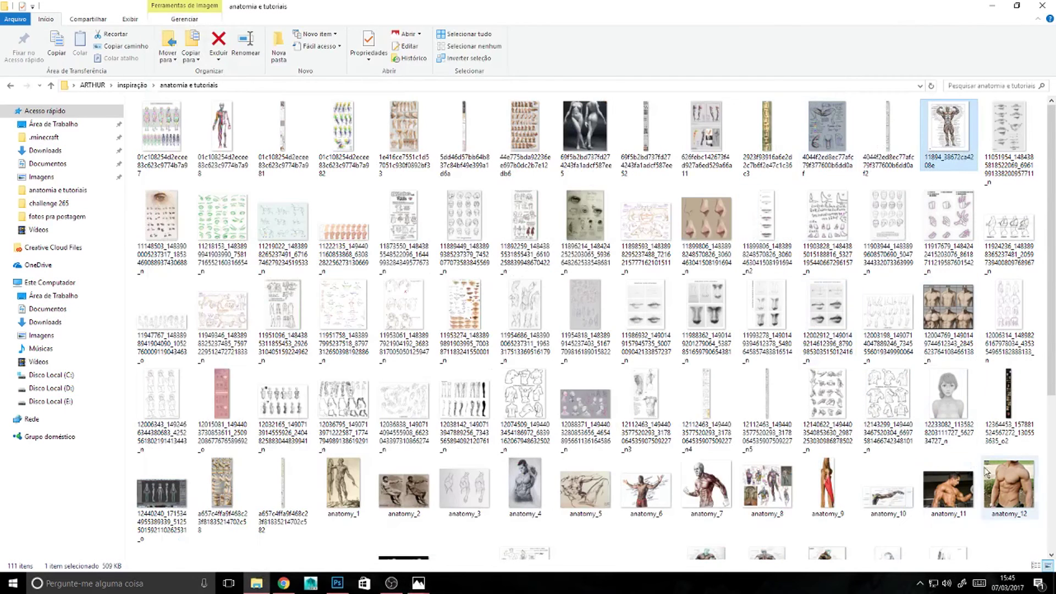
# Examine the abdominal muscles in the photos anatomy_12 and anatomy_11, and return to the Photoshop drawing.
pyautogui.doubleClick(985, 492)
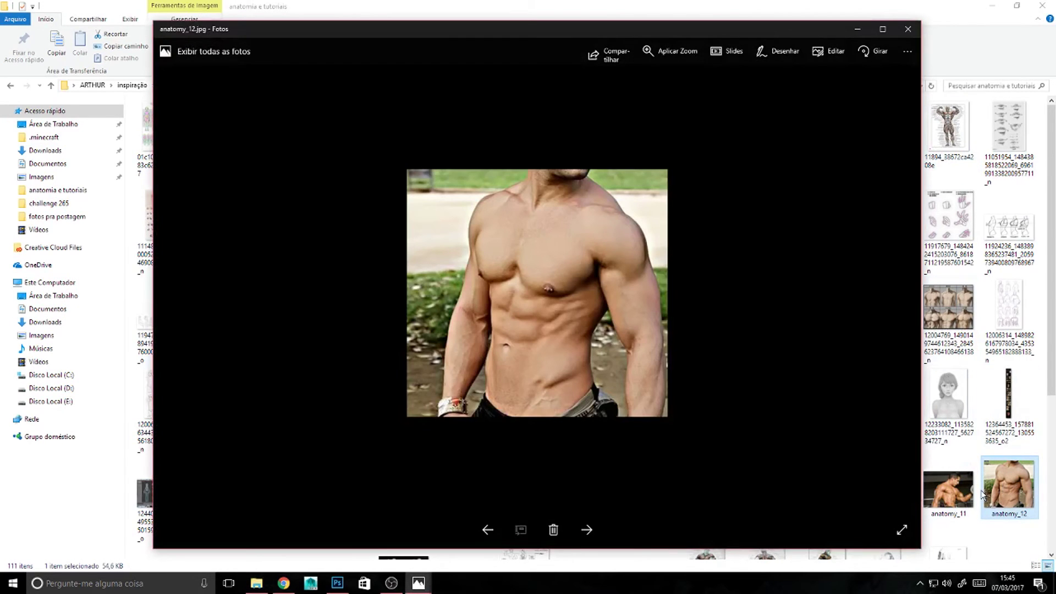
pyautogui.hotkey('ctrl', 'd')
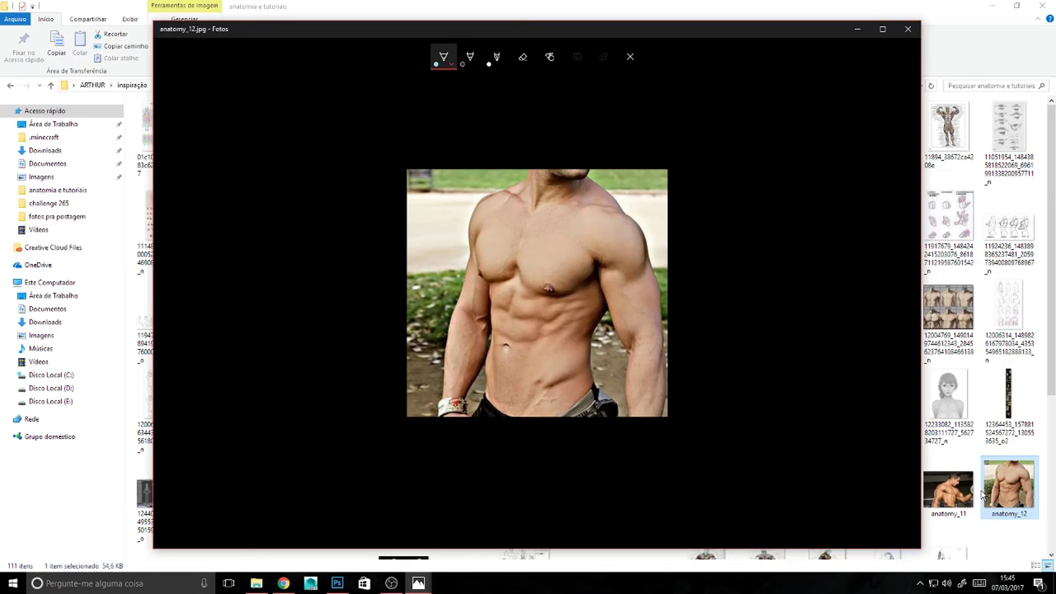
pyautogui.click(983, 495)
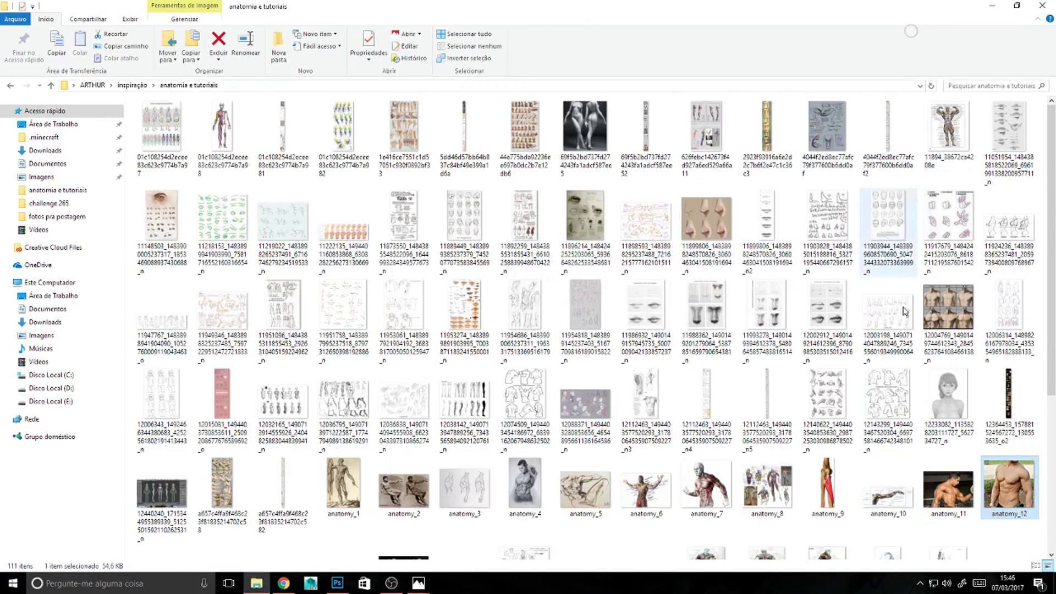
pyautogui.doubleClick(948, 489)
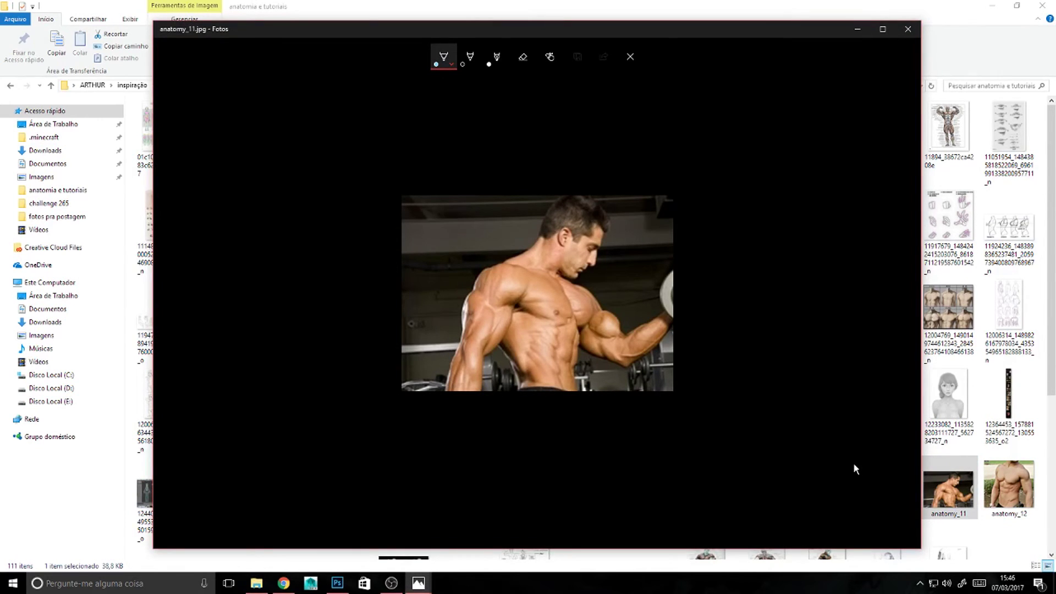
pyautogui.click(908, 29)
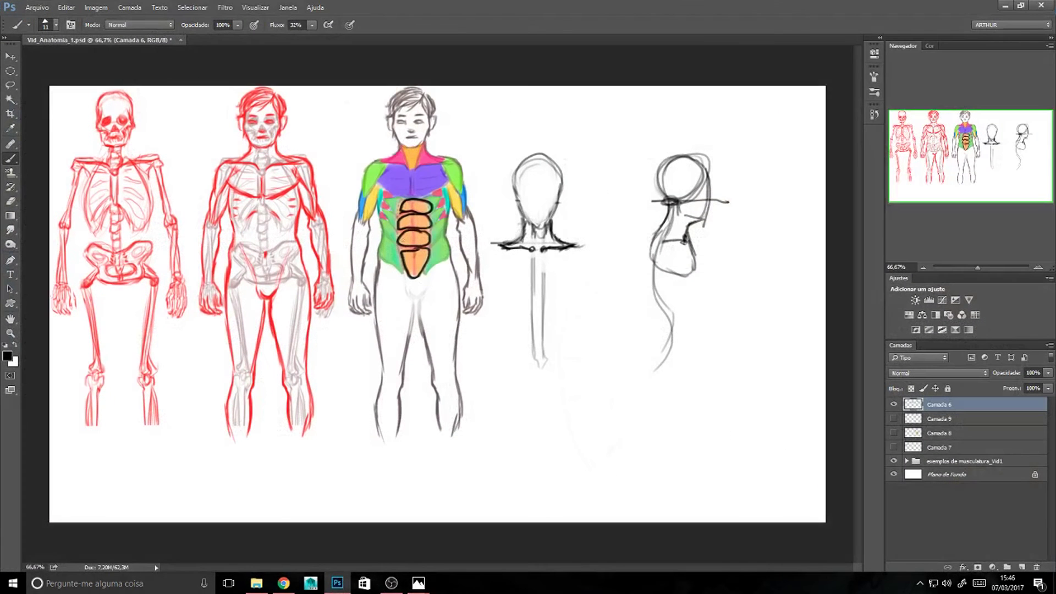
# Erase the section outlines on the coloured figure's abdomen and redraw the divisions as short cross lines with a tapered lower section.
pyautogui.moveTo(414, 207); pyautogui.dragTo(413, 268)
pyautogui.press('e')
pyautogui.moveTo(414, 205)
pyautogui.mouseDown()
pyautogui.moveTo(412, 268)
pyautogui.moveTo(423, 220)
pyautogui.moveTo(400, 274)
pyautogui.mouseUp()
pyautogui.press('b')
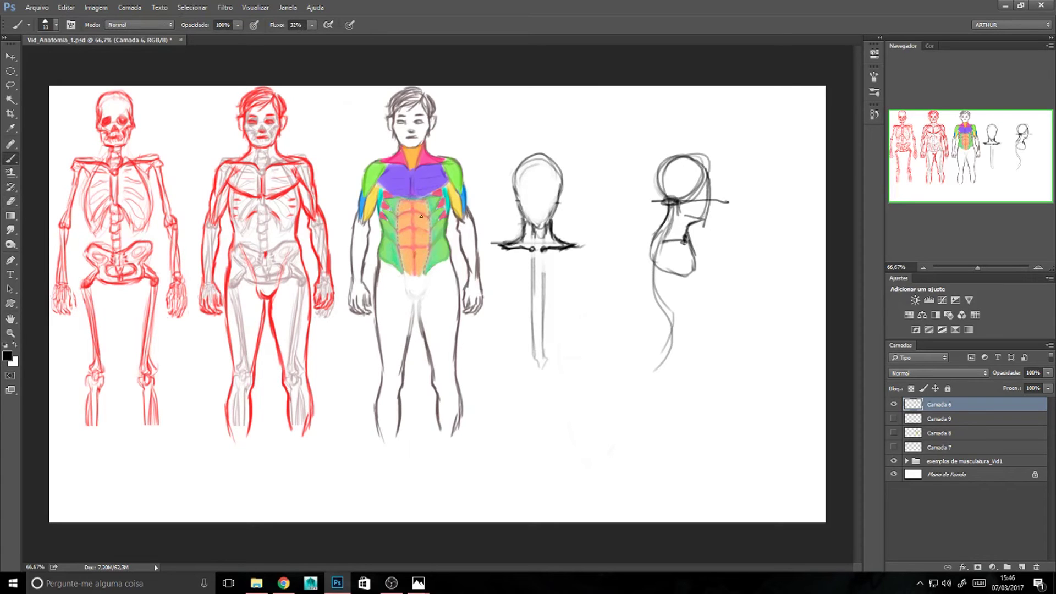
pyautogui.moveTo(415, 211)
pyautogui.mouseDown()
pyautogui.moveTo(427, 215)
pyautogui.moveTo(396, 217)
pyautogui.moveTo(427, 231)
pyautogui.moveTo(398, 231)
pyautogui.moveTo(424, 247)
pyautogui.moveTo(402, 245)
pyautogui.moveTo(431, 246)
pyautogui.moveTo(414, 280)
pyautogui.mouseUp()
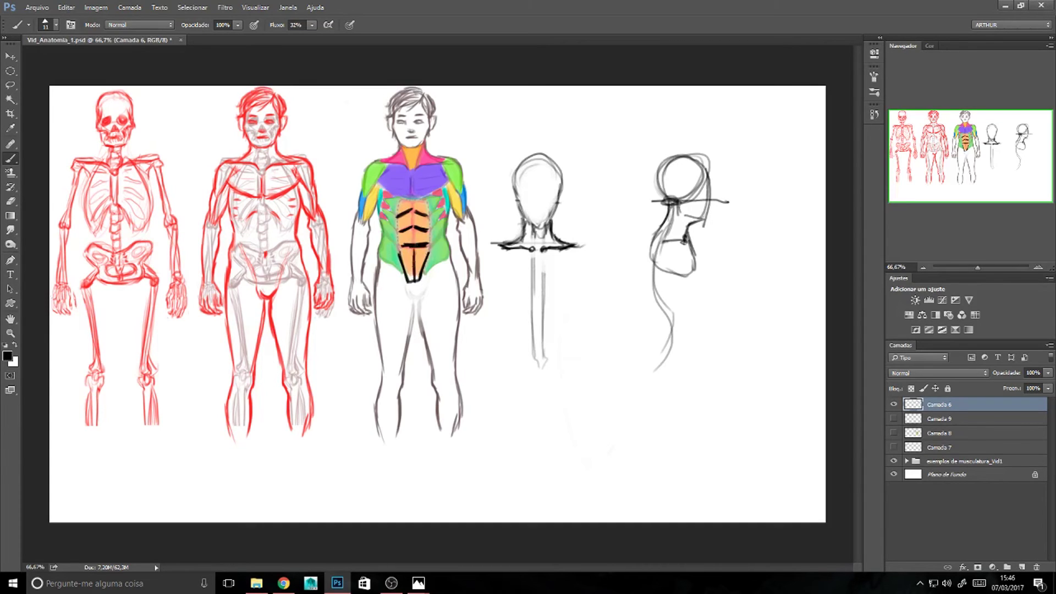
# Erase the black cross lines and tapered section outline from the coloured figure's abdomen, clearing the trial strokes as well.
pyautogui.moveTo(413, 227); pyautogui.dragTo(402, 247)
pyautogui.moveTo(399, 215)
pyautogui.mouseDown()
pyautogui.moveTo(398, 203)
pyautogui.moveTo(412, 213)
pyautogui.moveTo(431, 205)
pyautogui.moveTo(427, 215)
pyautogui.mouseUp()
pyautogui.moveTo(532, 438)
pyautogui.mouseDown()
pyautogui.moveTo(546, 421)
pyautogui.moveTo(557, 439)
pyautogui.moveTo(533, 437)
pyautogui.moveTo(521, 421)
pyautogui.moveTo(508, 442)
pyautogui.moveTo(545, 429)
pyautogui.moveTo(529, 421)
pyautogui.moveTo(568, 417)
pyautogui.moveTo(537, 437)
pyautogui.mouseUp()
pyautogui.press('e')
pyautogui.press('b')
pyautogui.moveTo(419, 201)
pyautogui.mouseDown()
pyautogui.moveTo(430, 217)
pyautogui.moveTo(401, 213)
pyautogui.mouseUp()
pyautogui.press('e')
pyautogui.press('b')
pyautogui.moveTo(408, 200)
pyautogui.mouseDown()
pyautogui.moveTo(404, 213)
pyautogui.moveTo(399, 201)
pyautogui.moveTo(408, 275)
pyautogui.moveTo(423, 286)
pyautogui.moveTo(426, 272)
pyautogui.mouseUp()
pyautogui.press('e')
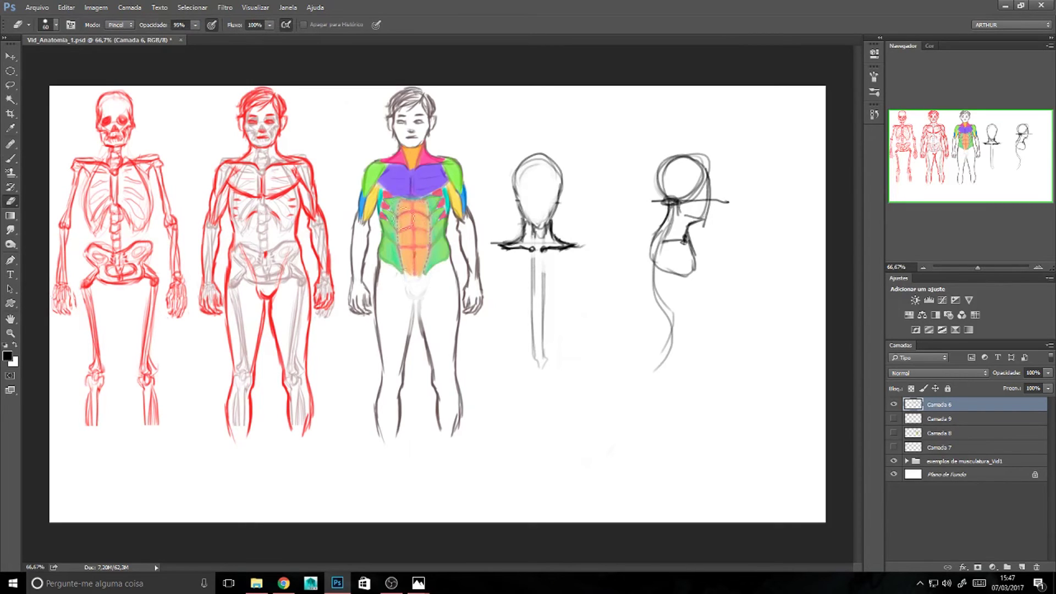
# Outline the abdominal muscles in black as four rows of paired blocks on the coloured figure and clean up the strokes.
pyautogui.press('b')
pyautogui.moveTo(428, 216)
pyautogui.mouseDown()
pyautogui.moveTo(398, 215)
pyautogui.moveTo(399, 203)
pyautogui.moveTo(409, 200)
pyautogui.moveTo(413, 227)
pyautogui.moveTo(426, 217)
pyautogui.moveTo(423, 230)
pyautogui.moveTo(402, 230)
pyautogui.mouseUp()
pyautogui.hotkey('ctrl', 'z')
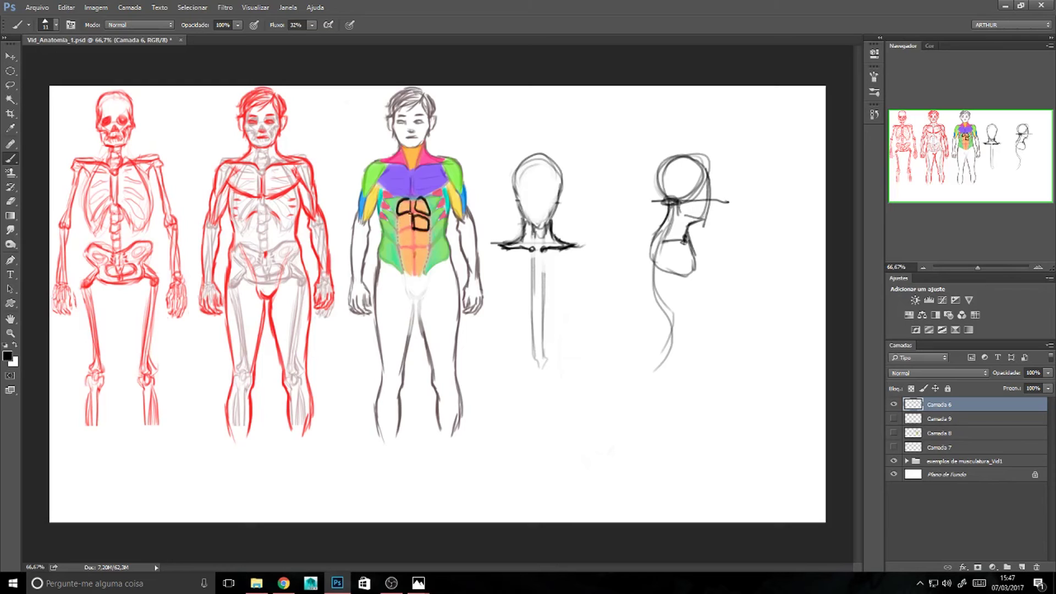
pyautogui.moveTo(415, 246)
pyautogui.mouseDown()
pyautogui.moveTo(426, 231)
pyautogui.moveTo(430, 249)
pyautogui.moveTo(401, 230)
pyautogui.moveTo(418, 278)
pyautogui.moveTo(411, 249)
pyautogui.moveTo(412, 278)
pyautogui.moveTo(413, 267)
pyautogui.mouseUp()
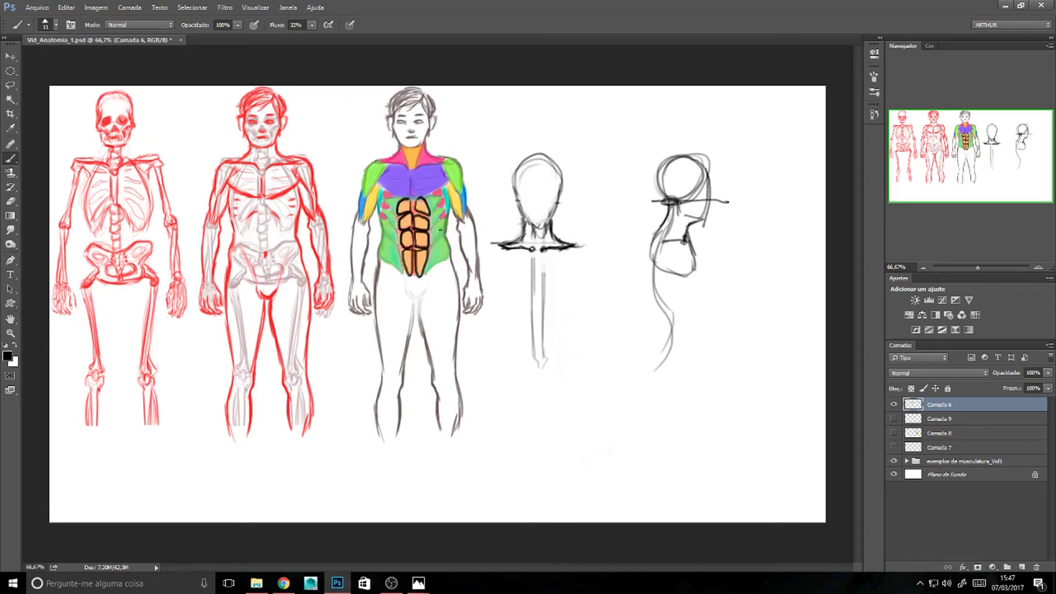
pyautogui.moveTo(441, 239)
pyautogui.mouseDown()
pyautogui.moveTo(456, 223)
pyautogui.moveTo(432, 217)
pyautogui.mouseUp()
pyautogui.hotkey('ctrl', 'z')
pyautogui.hotkey('ctrl', '+')
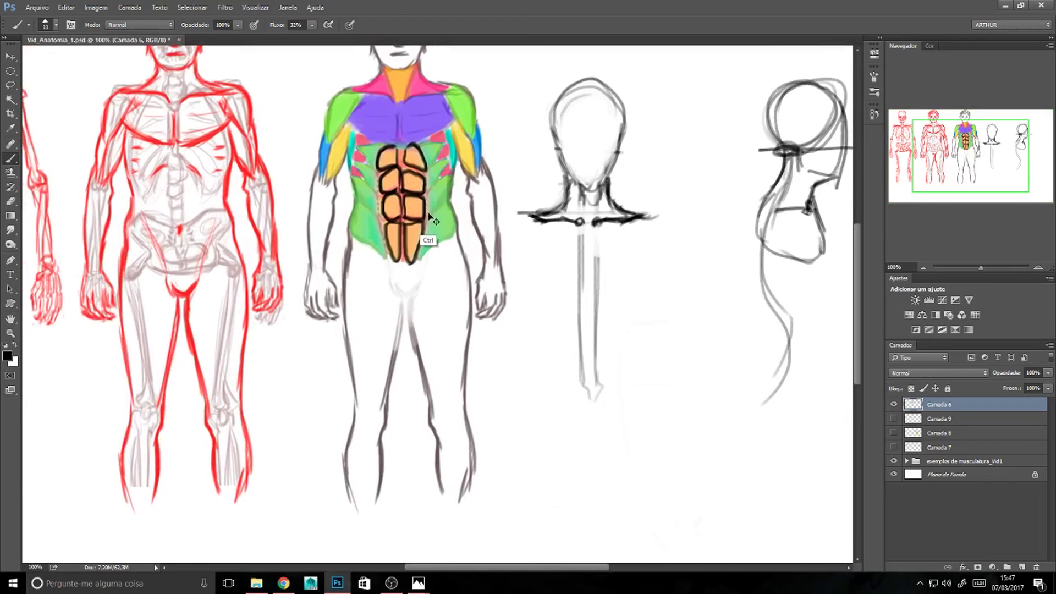
pyautogui.press('e')
pyautogui.moveTo(425, 144)
pyautogui.mouseDown()
pyautogui.moveTo(401, 162)
pyautogui.moveTo(401, 149)
pyautogui.moveTo(423, 165)
pyautogui.moveTo(404, 165)
pyautogui.moveTo(404, 147)
pyautogui.moveTo(422, 161)
pyautogui.moveTo(409, 168)
pyautogui.moveTo(396, 147)
pyautogui.moveTo(387, 171)
pyautogui.moveTo(434, 163)
pyautogui.moveTo(401, 198)
pyautogui.mouseUp()
# Outline the cyan muscles below the coloured figure's armpits in black and undo those outlines.
pyautogui.press('b')
pyautogui.moveTo(336, 199)
pyautogui.mouseDown()
pyautogui.moveTo(329, 223)
pyautogui.moveTo(337, 184)
pyautogui.moveTo(341, 210)
pyautogui.mouseUp()
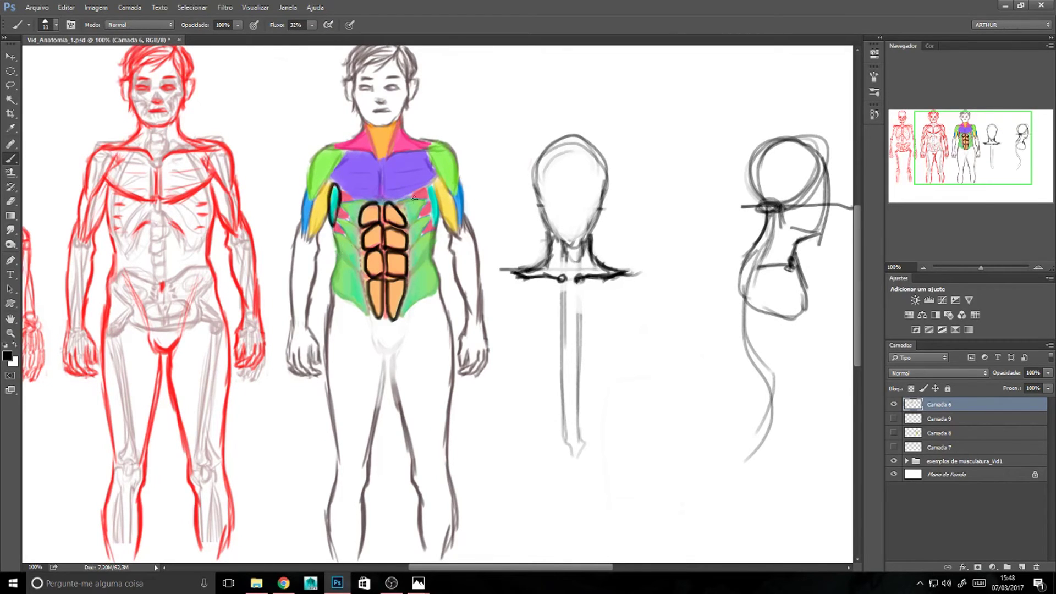
pyautogui.moveTo(426, 189)
pyautogui.mouseDown()
pyautogui.moveTo(430, 225)
pyautogui.moveTo(441, 206)
pyautogui.moveTo(423, 186)
pyautogui.mouseUp()
pyautogui.hotkey('ctrl', 'alt', 'z')
pyautogui.hotkey('ctrl', 'alt', 'z')
pyautogui.hotkey('ctrl', 'alt', 'z')
pyautogui.hotkey('ctrl', 'alt', 'z')
pyautogui.hotkey('ctrl', 'alt', 'z')
# Sketch a back-view torso in the empty lower area with neck sides, a raised arm ending in a loop, and an arched ribcage.
pyautogui.scroll(-5, 477, 345)
pyautogui.hscroll(5, 477, 345)
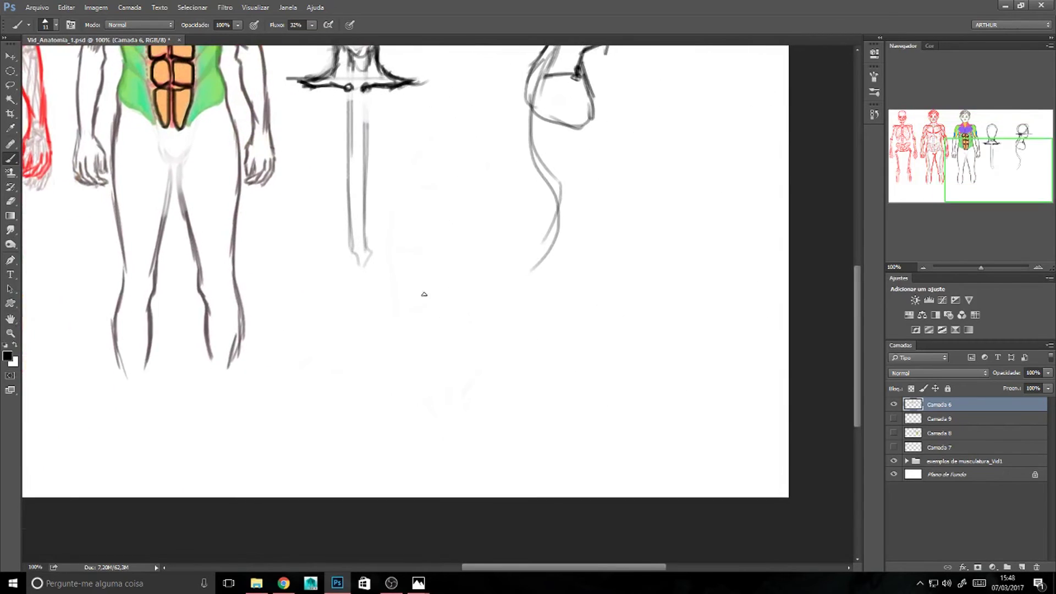
pyautogui.moveTo(416, 213); pyautogui.dragTo(378, 283)
pyautogui.moveTo(451, 213)
pyautogui.mouseDown()
pyautogui.moveTo(498, 272)
pyautogui.moveTo(697, 140)
pyautogui.moveTo(689, 134)
pyautogui.mouseUp()
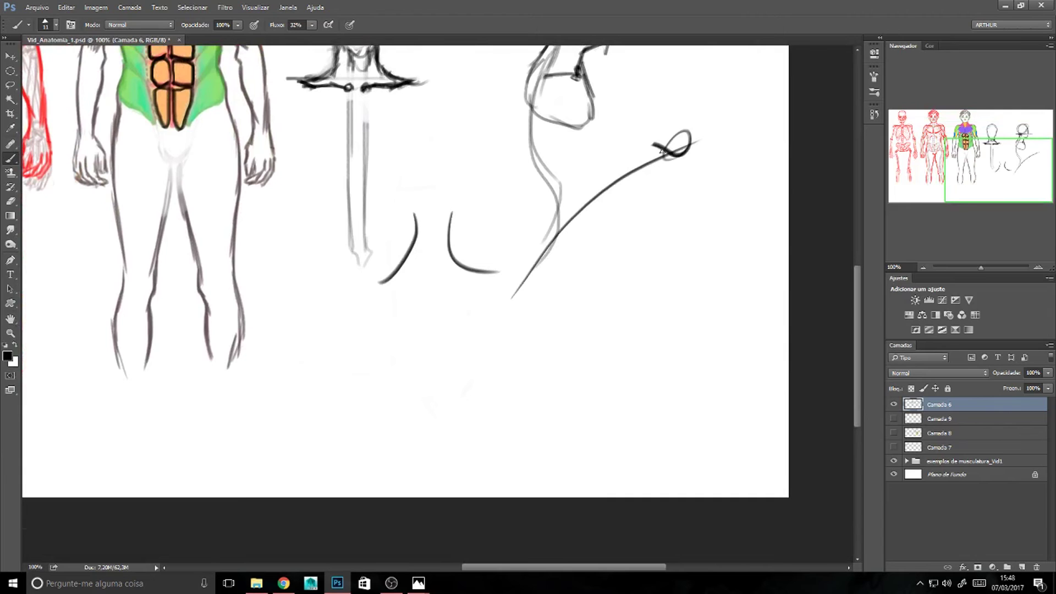
pyautogui.moveTo(608, 176); pyautogui.dragTo(468, 306)
pyautogui.moveTo(366, 323)
pyautogui.mouseDown()
pyautogui.moveTo(492, 389)
pyautogui.moveTo(366, 349)
pyautogui.moveTo(368, 318)
pyautogui.mouseUp()
pyautogui.press('e')
pyautogui.moveTo(395, 440); pyautogui.dragTo(460, 427)
pyautogui.press('b')
pyautogui.moveTo(392, 430)
pyautogui.mouseDown()
pyautogui.moveTo(433, 372)
pyautogui.moveTo(476, 433)
pyautogui.mouseUp()
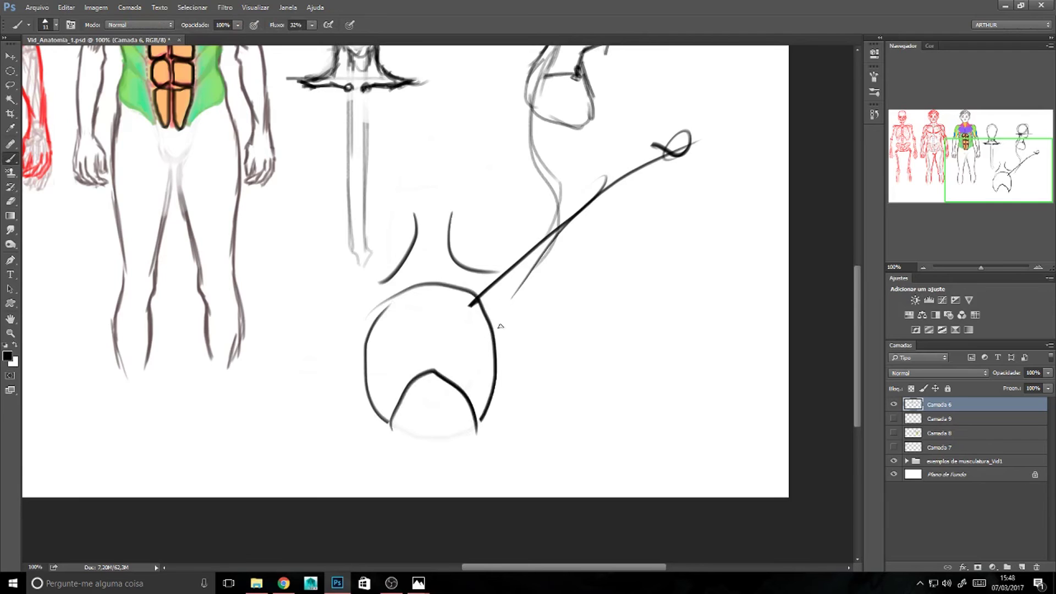
# Draw the shoulder muscle, the shoulder blade and short rib-side muscle strokes on the back-view ribcage.
pyautogui.moveTo(499, 296)
pyautogui.mouseDown()
pyautogui.moveTo(525, 250)
pyautogui.moveTo(495, 253)
pyautogui.moveTo(471, 278)
pyautogui.mouseUp()
pyautogui.moveTo(520, 250)
pyautogui.mouseDown()
pyautogui.moveTo(471, 280)
pyautogui.moveTo(458, 273)
pyautogui.mouseUp()
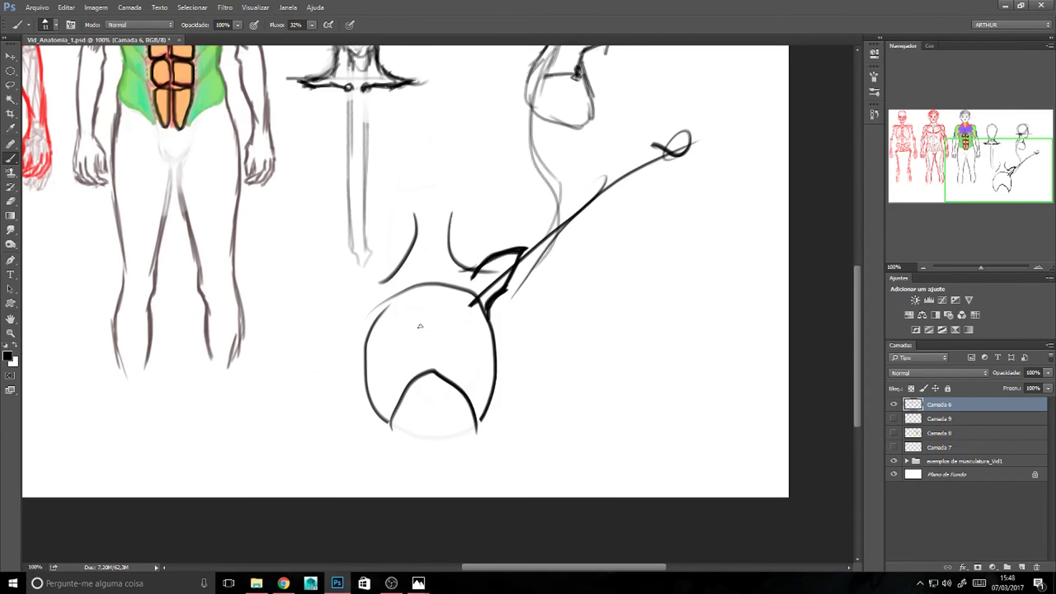
pyautogui.moveTo(419, 330)
pyautogui.mouseDown()
pyautogui.moveTo(436, 302)
pyautogui.moveTo(510, 269)
pyautogui.moveTo(494, 320)
pyautogui.moveTo(461, 349)
pyautogui.moveTo(428, 339)
pyautogui.moveTo(458, 352)
pyautogui.mouseUp()
pyautogui.moveTo(503, 314); pyautogui.dragTo(520, 269)
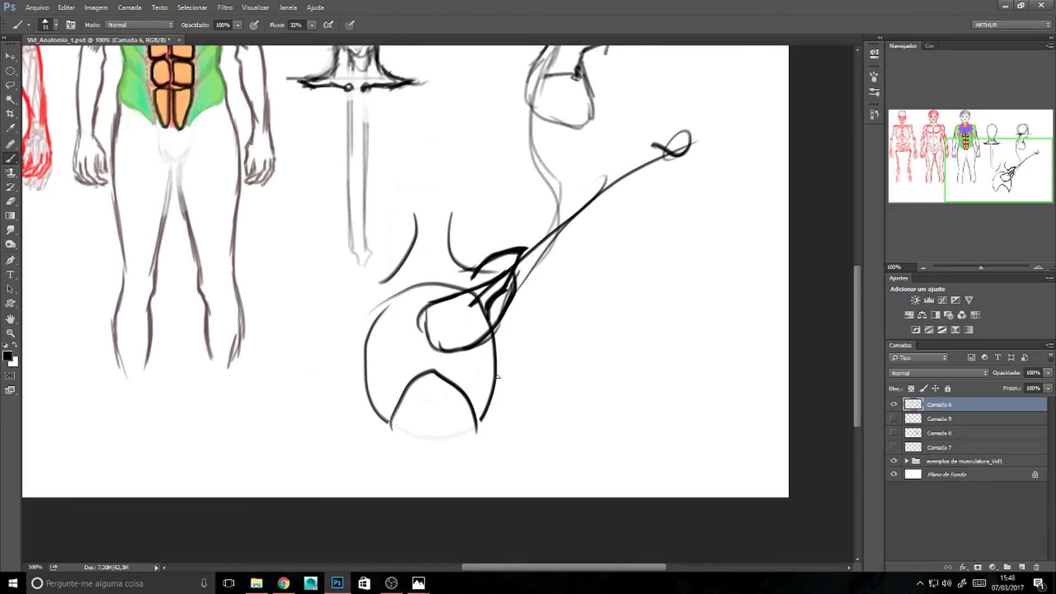
pyautogui.moveTo(478, 359); pyautogui.dragTo(495, 345)
pyautogui.moveTo(479, 380)
pyautogui.mouseDown()
pyautogui.moveTo(495, 365)
pyautogui.moveTo(494, 384)
pyautogui.mouseUp()
pyautogui.moveTo(501, 333); pyautogui.dragTo(504, 352)
pyautogui.hotkey('ctrl', 'alt', 'z')
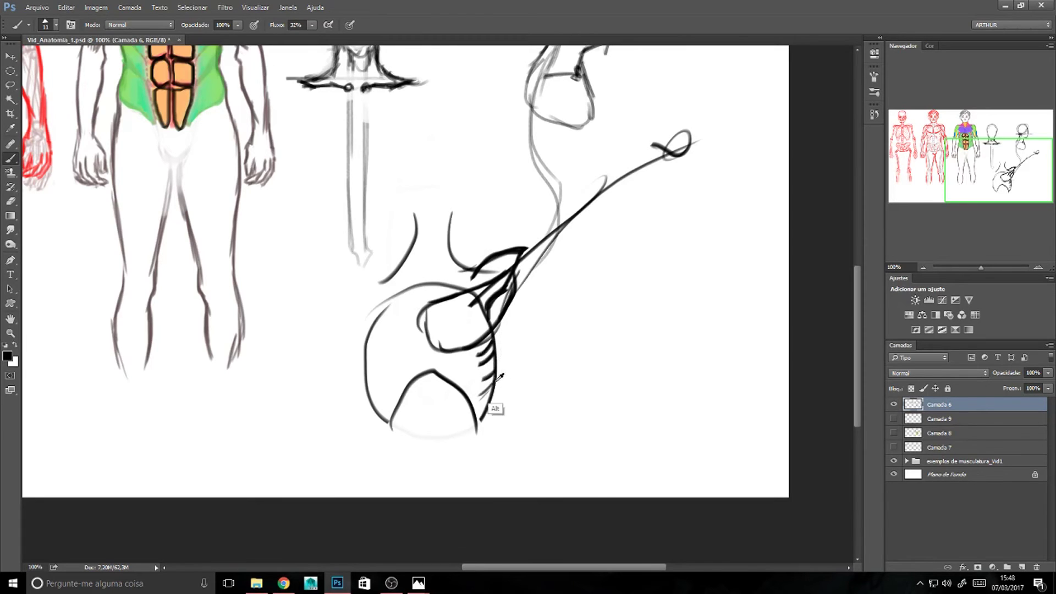
# Draw the curved outer back contour from below the shoulder down the ribcage's side, undoing the misplaced strokes.
pyautogui.moveTo(497, 374)
pyautogui.mouseDown()
pyautogui.moveTo(517, 342)
pyautogui.moveTo(522, 288)
pyautogui.moveTo(496, 326)
pyautogui.mouseUp()
pyautogui.moveTo(538, 358)
pyautogui.mouseDown()
pyautogui.moveTo(556, 355)
pyautogui.moveTo(581, 301)
pyautogui.mouseUp()
pyautogui.hotkey('ctrl', 'alt', 'z')
pyautogui.hotkey('ctrl', 'alt', 'z')
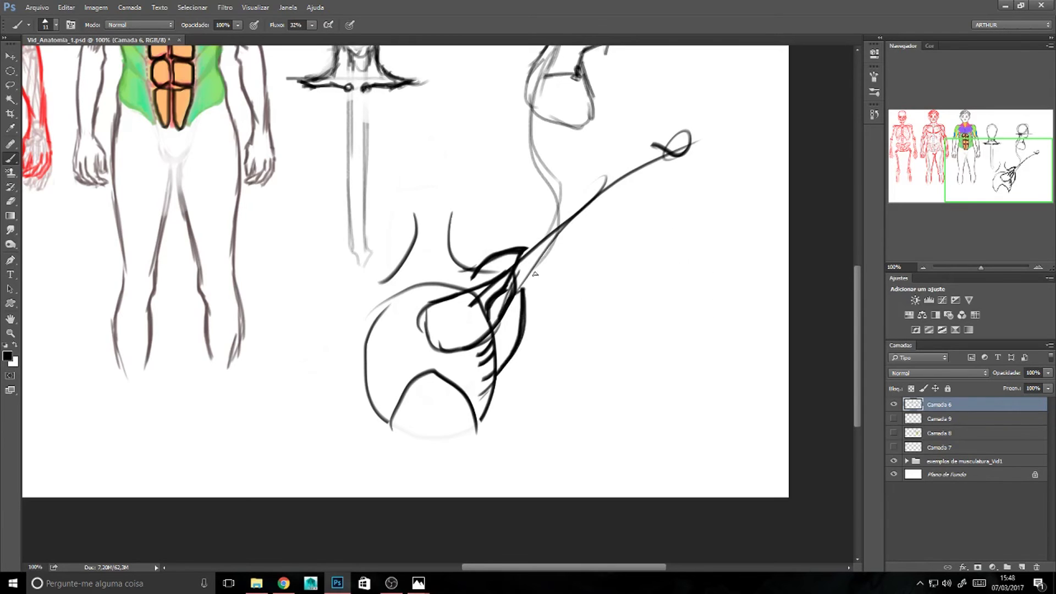
pyautogui.moveTo(524, 312)
pyautogui.mouseDown()
pyautogui.moveTo(527, 285)
pyautogui.moveTo(511, 369)
pyautogui.mouseUp()
# Erase the ribcage and shoulder details of the back-view sketch, and redraw the neck sides and an almond-shaped shoulder muscle.
pyautogui.press('e')
pyautogui.moveTo(440, 352)
pyautogui.mouseDown()
pyautogui.moveTo(490, 362)
pyautogui.moveTo(475, 413)
pyautogui.moveTo(374, 402)
pyautogui.moveTo(407, 320)
pyautogui.moveTo(434, 381)
pyautogui.moveTo(442, 345)
pyautogui.moveTo(427, 292)
pyautogui.moveTo(490, 293)
pyautogui.moveTo(480, 281)
pyautogui.moveTo(513, 246)
pyautogui.moveTo(490, 384)
pyautogui.mouseUp()
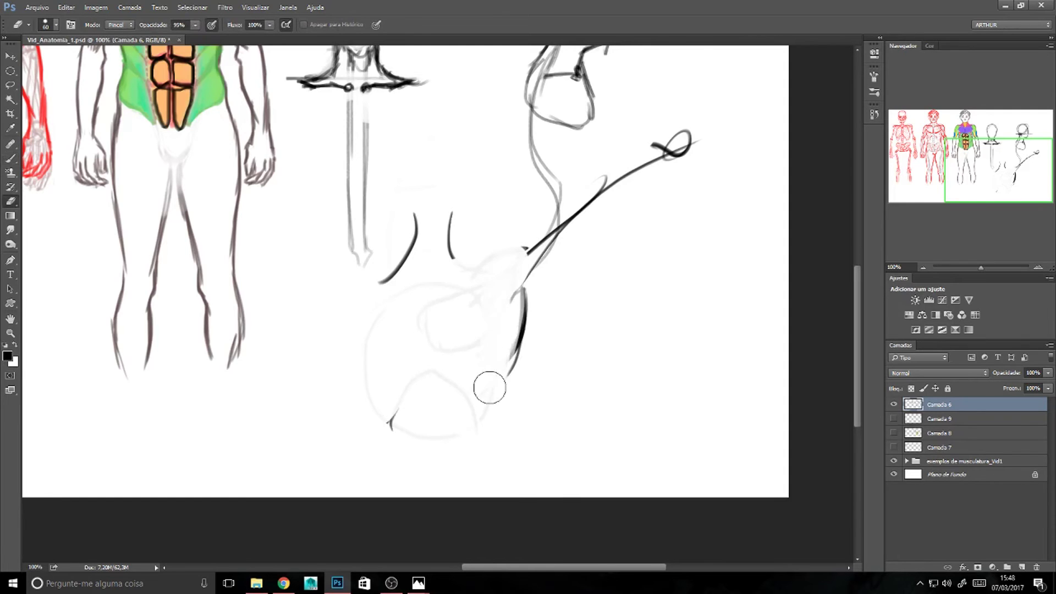
pyautogui.press('b')
pyautogui.moveTo(460, 216)
pyautogui.mouseDown()
pyautogui.moveTo(468, 262)
pyautogui.moveTo(481, 264)
pyautogui.mouseUp()
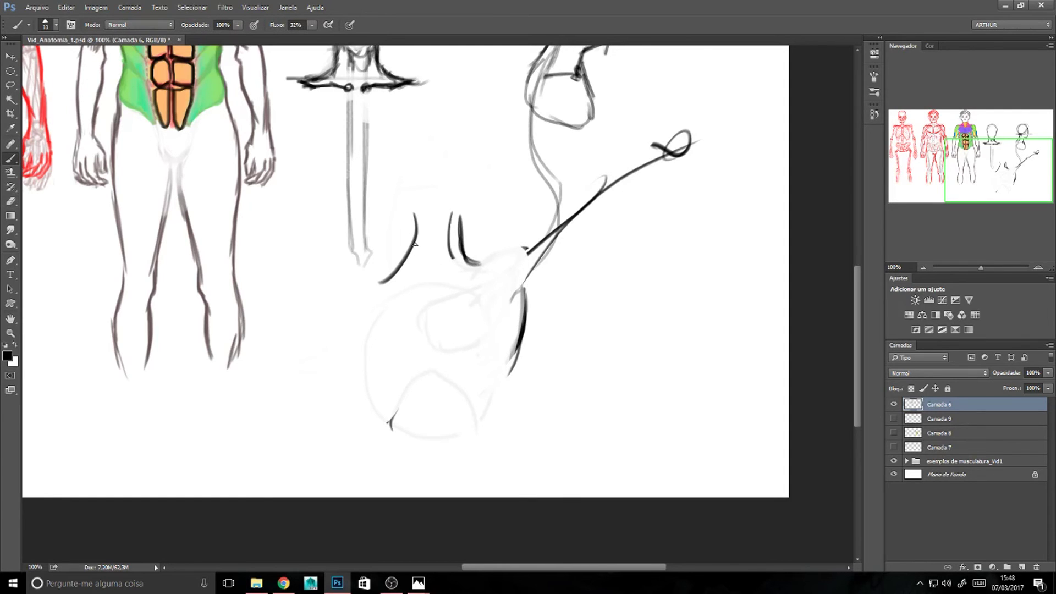
pyautogui.moveTo(408, 219); pyautogui.dragTo(383, 281)
pyautogui.moveTo(462, 259)
pyautogui.mouseDown()
pyautogui.moveTo(490, 274)
pyautogui.moveTo(537, 235)
pyautogui.moveTo(555, 238)
pyautogui.moveTo(527, 302)
pyautogui.mouseUp()
pyautogui.moveTo(553, 242); pyautogui.dragTo(501, 316)
pyautogui.press('e')
pyautogui.moveTo(403, 396)
pyautogui.mouseDown()
pyautogui.moveTo(437, 363)
pyautogui.moveTo(488, 420)
pyautogui.moveTo(450, 325)
pyautogui.moveTo(396, 309)
pyautogui.moveTo(417, 375)
pyautogui.moveTo(446, 375)
pyautogui.mouseUp()
pyautogui.press('b')
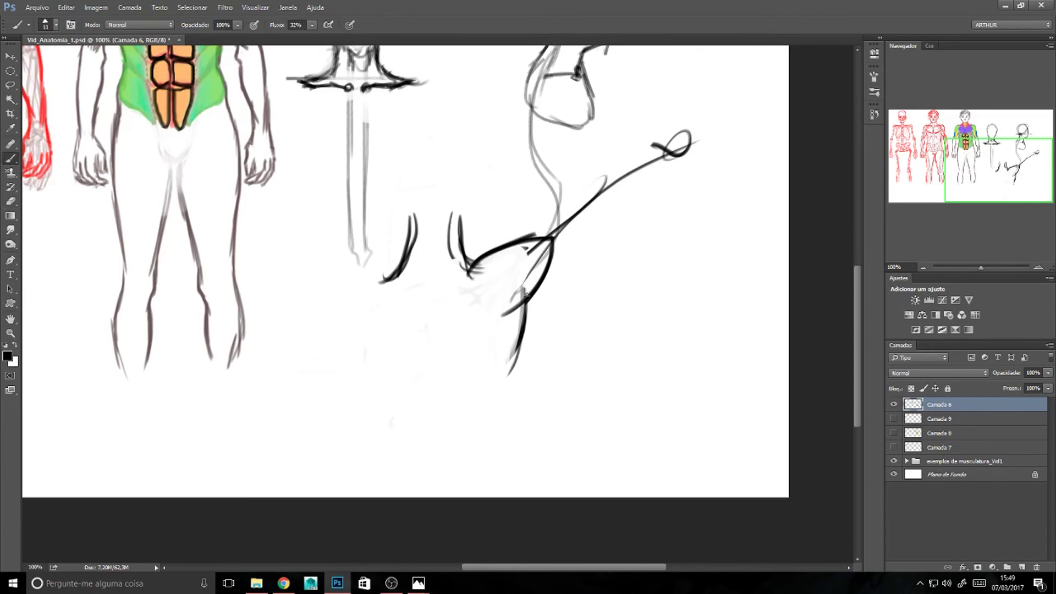
# Draw both shoulder blades on the back-view sketch, joining one to the raised arm's shoulder muscle.
pyautogui.moveTo(513, 302)
pyautogui.mouseDown()
pyautogui.moveTo(481, 308)
pyautogui.moveTo(453, 370)
pyautogui.mouseUp()
pyautogui.moveTo(443, 307); pyautogui.dragTo(450, 316)
pyautogui.moveTo(486, 286)
pyautogui.mouseDown()
pyautogui.moveTo(443, 312)
pyautogui.moveTo(448, 365)
pyautogui.mouseUp()
pyautogui.moveTo(464, 290)
pyautogui.mouseDown()
pyautogui.moveTo(497, 309)
pyautogui.moveTo(459, 376)
pyautogui.mouseUp()
pyautogui.moveTo(360, 294); pyautogui.dragTo(421, 363)
pyautogui.moveTo(523, 301); pyautogui.dragTo(466, 320)
pyautogui.moveTo(483, 268)
pyautogui.mouseDown()
pyautogui.moveTo(453, 296)
pyautogui.moveTo(459, 304)
pyautogui.mouseUp()
pyautogui.press('e')
pyautogui.press('b')
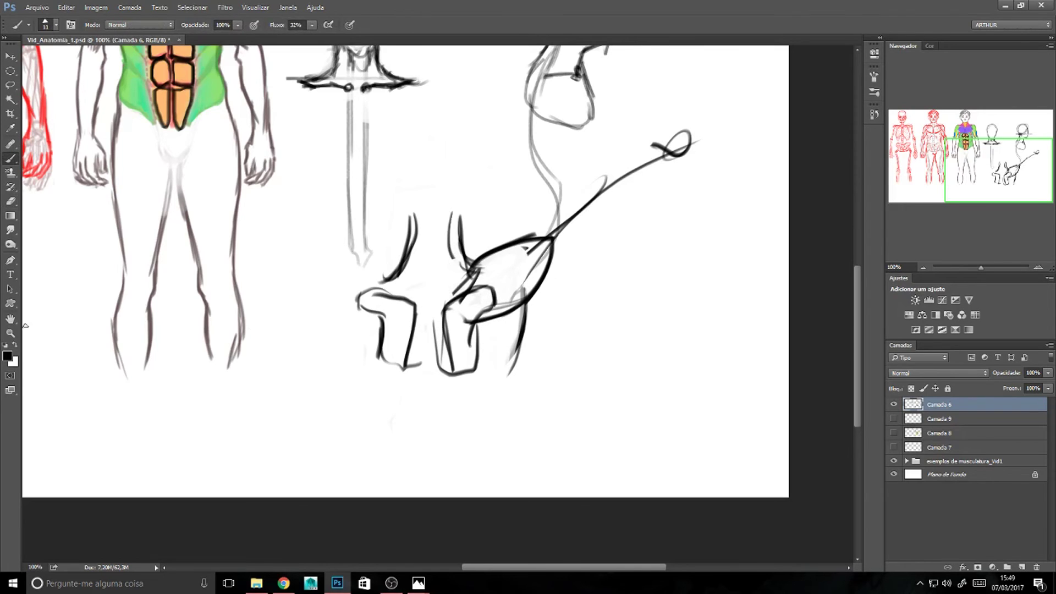
# Set the foreground colour to bright green and draw the trapezius's upper edges from the neck to both shoulders.
pyautogui.click(8, 356)
pyautogui.click(224, 97)
pyautogui.click(817, 277)
pyautogui.click(954, 264)
pyautogui.moveTo(434, 213); pyautogui.dragTo(460, 274)
pyautogui.moveTo(439, 217)
pyautogui.mouseDown()
pyautogui.moveTo(477, 268)
pyautogui.moveTo(489, 260)
pyautogui.mouseUp()
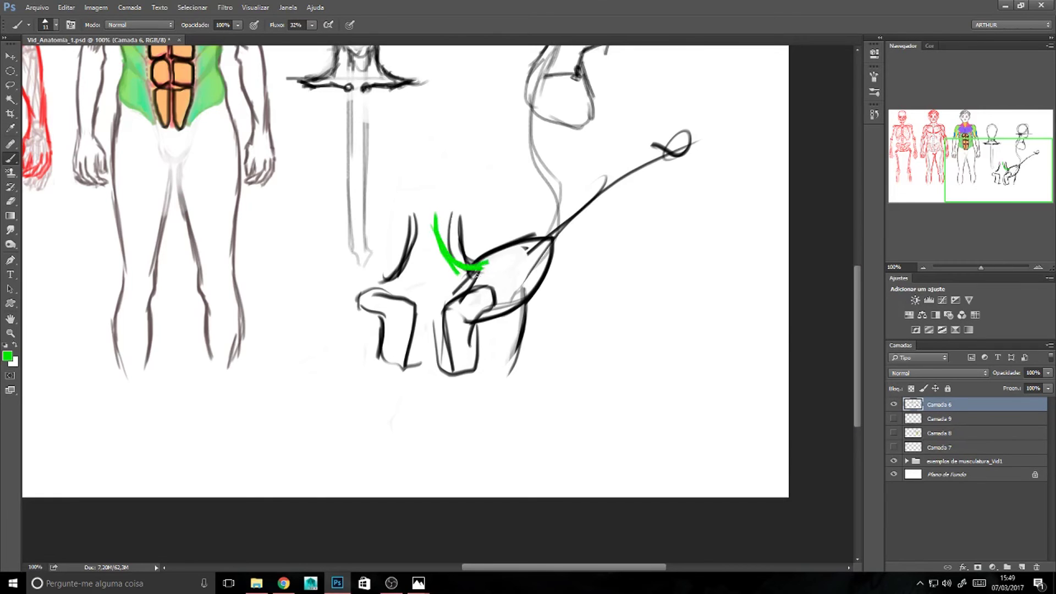
pyautogui.moveTo(429, 216)
pyautogui.mouseDown()
pyautogui.moveTo(417, 263)
pyautogui.moveTo(368, 281)
pyautogui.mouseUp()
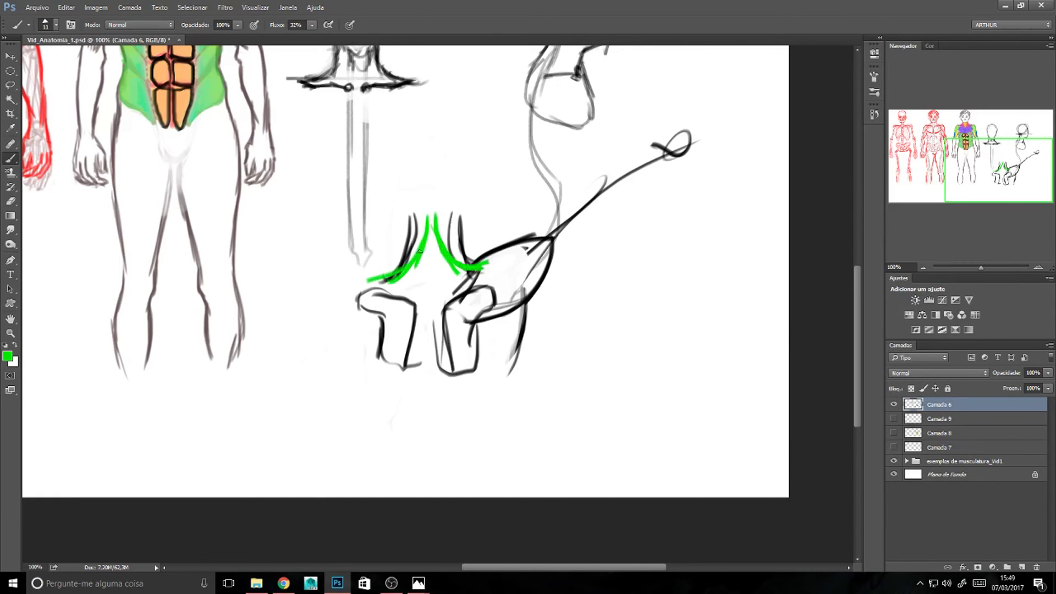
# Complete the trapezius as a diamond tapering down between the shoulder blades and fill it with green.
pyautogui.moveTo(477, 271); pyautogui.dragTo(447, 302)
pyautogui.moveTo(482, 264)
pyautogui.mouseDown()
pyautogui.moveTo(438, 324)
pyautogui.moveTo(436, 369)
pyautogui.mouseUp()
pyautogui.moveTo(440, 331); pyautogui.dragTo(437, 391)
pyautogui.moveTo(368, 280)
pyautogui.mouseDown()
pyautogui.moveTo(420, 324)
pyautogui.moveTo(429, 381)
pyautogui.mouseUp()
pyautogui.moveTo(418, 326); pyautogui.dragTo(428, 391)
pyautogui.moveTo(411, 270)
pyautogui.mouseDown()
pyautogui.moveTo(404, 283)
pyautogui.moveTo(418, 319)
pyautogui.mouseUp()
pyautogui.moveTo(430, 229)
pyautogui.mouseDown()
pyautogui.moveTo(419, 357)
pyautogui.moveTo(438, 252)
pyautogui.moveTo(446, 314)
pyautogui.mouseUp()
pyautogui.moveTo(463, 267)
pyautogui.mouseDown()
pyautogui.moveTo(448, 300)
pyautogui.moveTo(457, 292)
pyautogui.mouseUp()
pyautogui.press('e')
pyautogui.press('b')
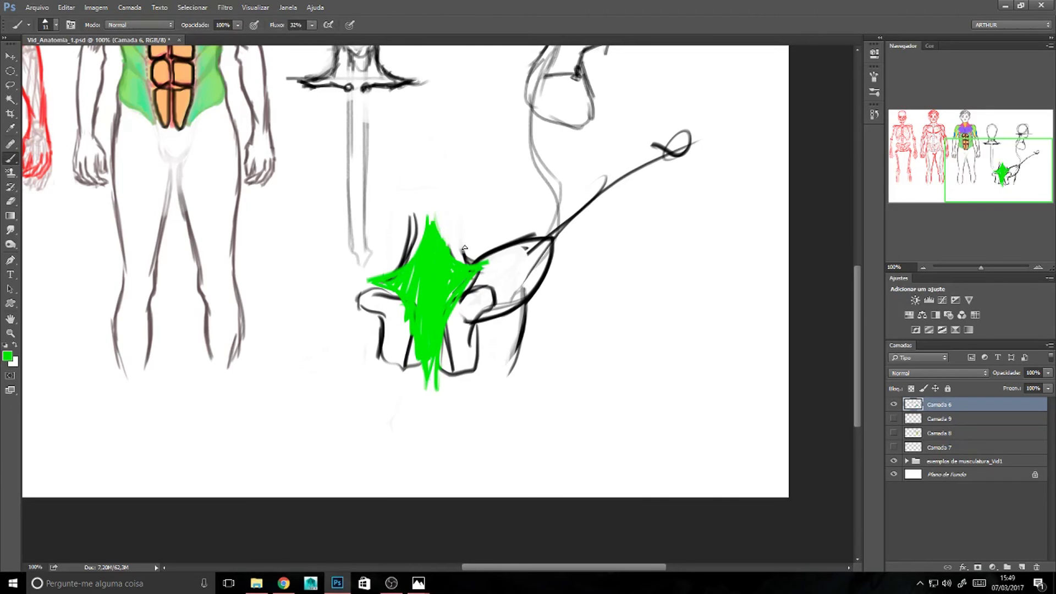
# Restore the default black foreground colour and outline the green trapezius.
pyautogui.press('d')
pyautogui.moveTo(465, 254)
pyautogui.mouseDown()
pyautogui.moveTo(458, 217)
pyautogui.moveTo(461, 253)
pyautogui.mouseUp()
pyautogui.moveTo(400, 270)
pyautogui.mouseDown()
pyautogui.moveTo(364, 283)
pyautogui.moveTo(406, 308)
pyautogui.moveTo(436, 384)
pyautogui.moveTo(488, 257)
pyautogui.moveTo(446, 247)
pyautogui.moveTo(435, 212)
pyautogui.mouseUp()
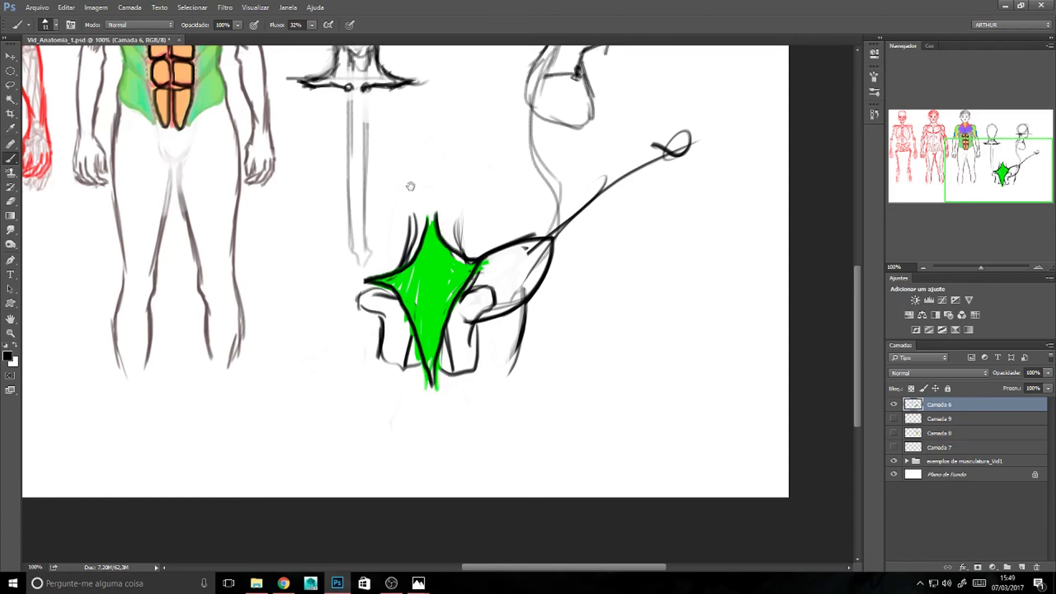
# Draw two arrows pointing at the coloured figure's pink neck muscles, and add a centre line and fibre strokes to the green trapezius.
pyautogui.scroll(4, 434, 190)
pyautogui.hscroll(-3, 446, 165)
pyautogui.moveTo(425, 107); pyautogui.dragTo(376, 150)
pyautogui.moveTo(280, 112)
pyautogui.mouseDown()
pyautogui.moveTo(306, 153)
pyautogui.moveTo(388, 166)
pyautogui.moveTo(355, 175)
pyautogui.moveTo(362, 150)
pyautogui.mouseUp()
pyautogui.hotkey('ctrl', 'z')
pyautogui.moveTo(581, 368); pyautogui.dragTo(433, 131)
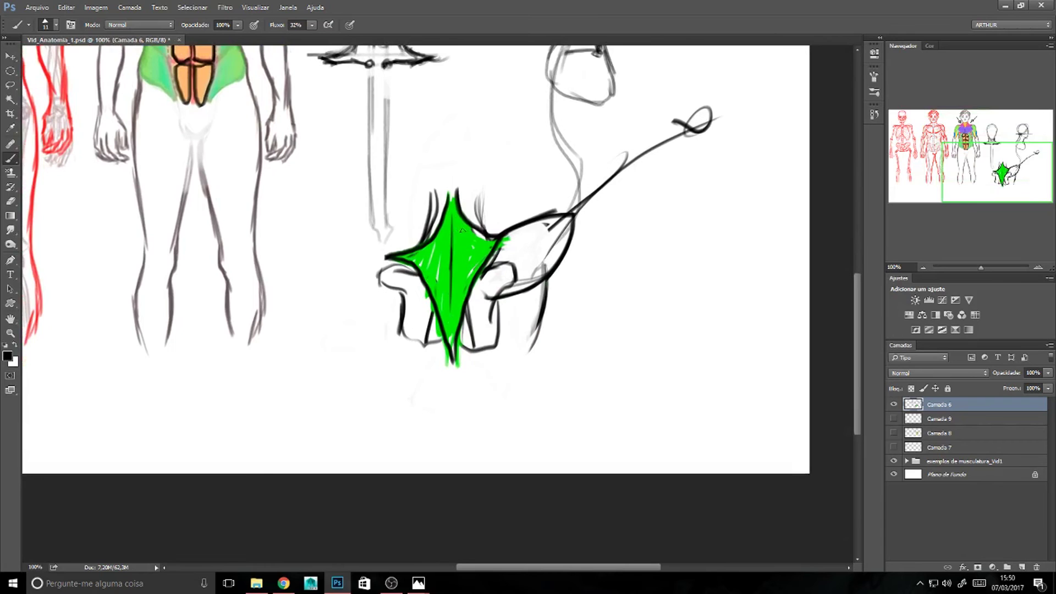
pyautogui.moveTo(460, 243)
pyautogui.mouseDown()
pyautogui.moveTo(465, 264)
pyautogui.moveTo(454, 244)
pyautogui.moveTo(448, 262)
pyautogui.moveTo(448, 327)
pyautogui.mouseUp()
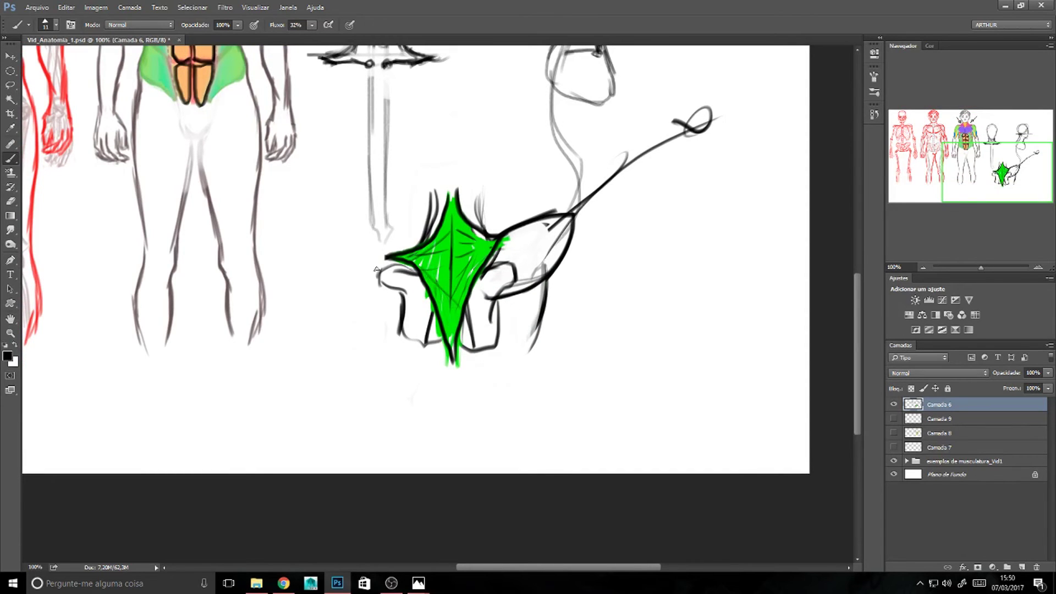
# Set the colour to red e91212, outline the tapered back muscles below the shoulder blades and fill the half under the raised arm.
pyautogui.click(7, 357)
pyautogui.click(829, 286)
pyautogui.click(930, 265)
pyautogui.moveTo(466, 304)
pyautogui.mouseDown()
pyautogui.moveTo(524, 299)
pyautogui.moveTo(545, 281)
pyautogui.moveTo(456, 374)
pyautogui.moveTo(457, 398)
pyautogui.moveTo(465, 312)
pyautogui.moveTo(456, 393)
pyautogui.mouseUp()
pyautogui.moveTo(430, 309); pyautogui.dragTo(457, 441)
pyautogui.moveTo(430, 309)
pyautogui.mouseDown()
pyautogui.moveTo(412, 315)
pyautogui.moveTo(379, 293)
pyautogui.moveTo(457, 444)
pyautogui.mouseUp()
pyautogui.moveTo(544, 281)
pyautogui.mouseDown()
pyautogui.moveTo(502, 396)
pyautogui.moveTo(455, 450)
pyautogui.mouseUp()
pyautogui.moveTo(469, 406)
pyautogui.mouseDown()
pyautogui.moveTo(465, 426)
pyautogui.moveTo(467, 326)
pyautogui.moveTo(479, 423)
pyautogui.moveTo(495, 313)
pyautogui.moveTo(502, 389)
pyautogui.moveTo(516, 319)
pyautogui.moveTo(520, 370)
pyautogui.moveTo(532, 310)
pyautogui.moveTo(538, 317)
pyautogui.moveTo(522, 304)
pyautogui.moveTo(476, 312)
pyautogui.mouseUp()
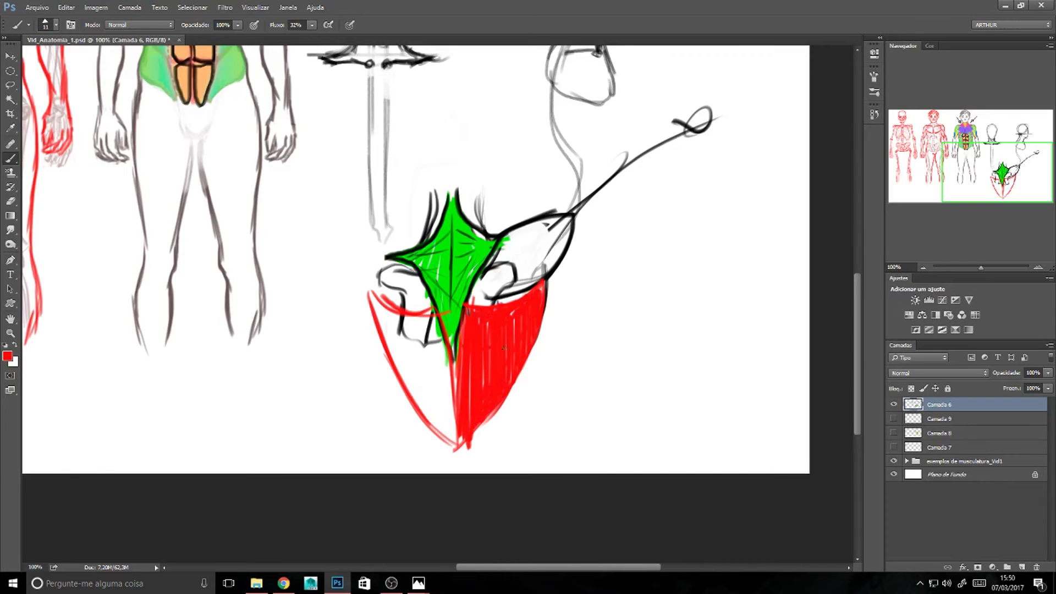
pyautogui.moveTo(571, 224)
pyautogui.mouseDown()
pyautogui.moveTo(550, 244)
pyautogui.moveTo(557, 238)
pyautogui.mouseUp()
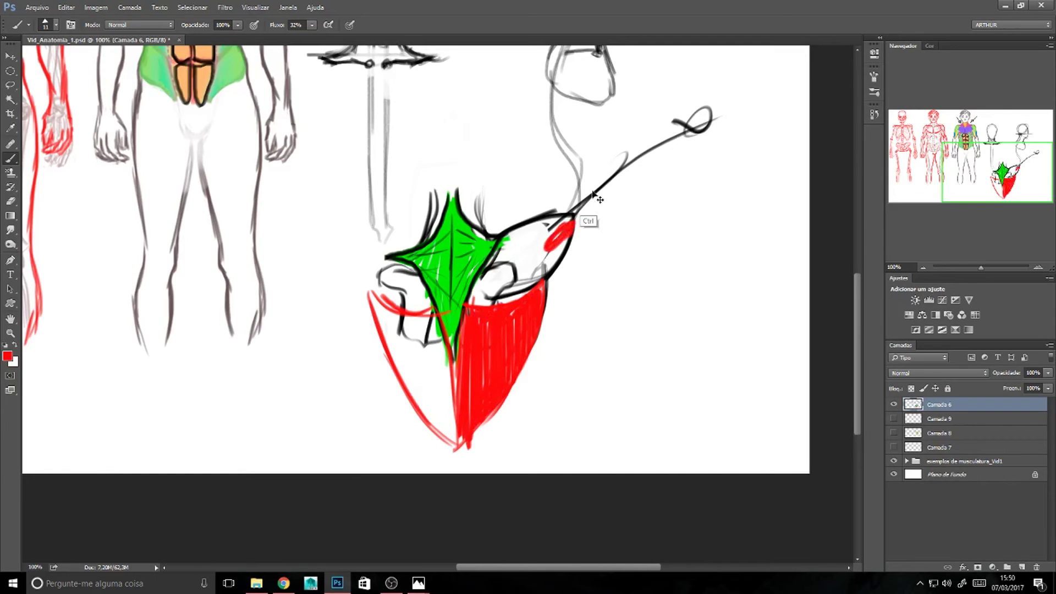
pyautogui.hotkey('ctrl', 'z')
# Set the colour to cyan 12e9e1 and paint a strip along the red back muscle's outer edge.
pyautogui.click(7, 356)
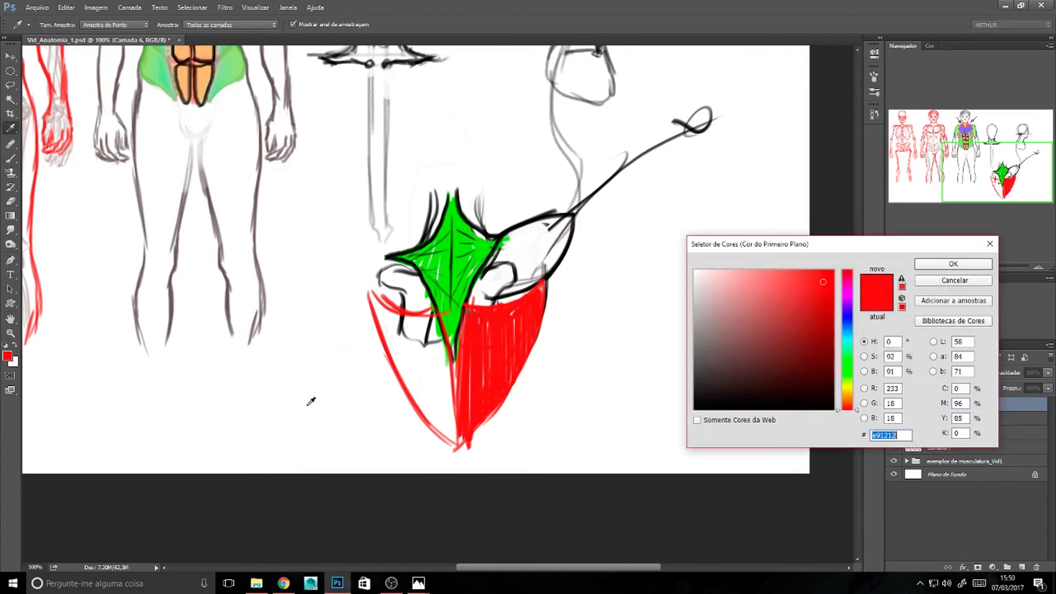
pyautogui.click(846, 344)
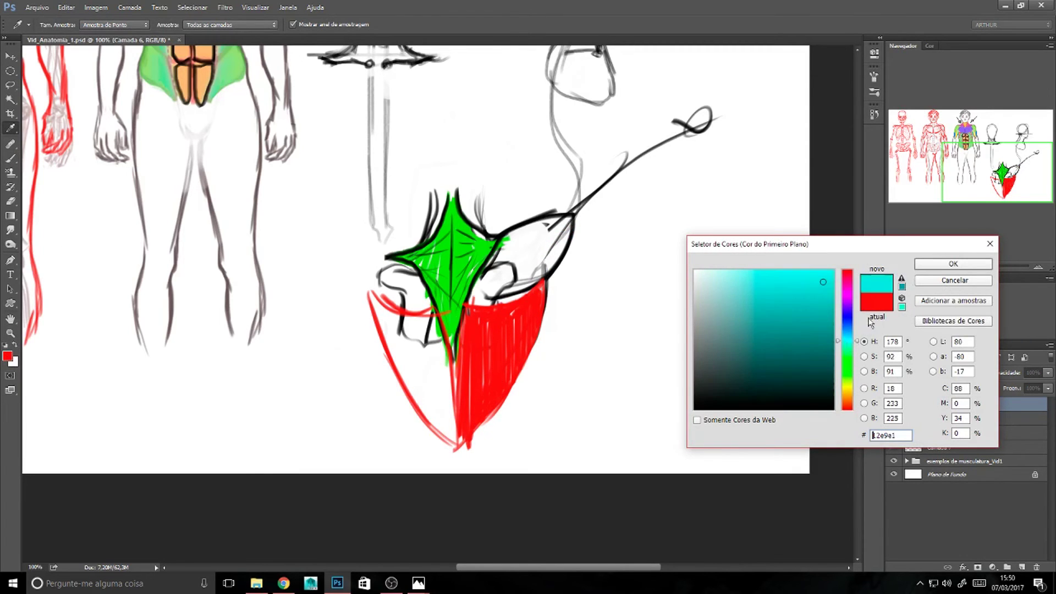
pyautogui.click(929, 265)
pyautogui.moveTo(546, 293); pyautogui.dragTo(521, 366)
pyautogui.moveTo(527, 297)
pyautogui.mouseDown()
pyautogui.moveTo(522, 349)
pyautogui.moveTo(535, 304)
pyautogui.mouseUp()
# Sample the back-view trapezius's green and paint the trapezius on the side-view figure from the neck to the upper back.
pyautogui.scroll(3, 334, 283)
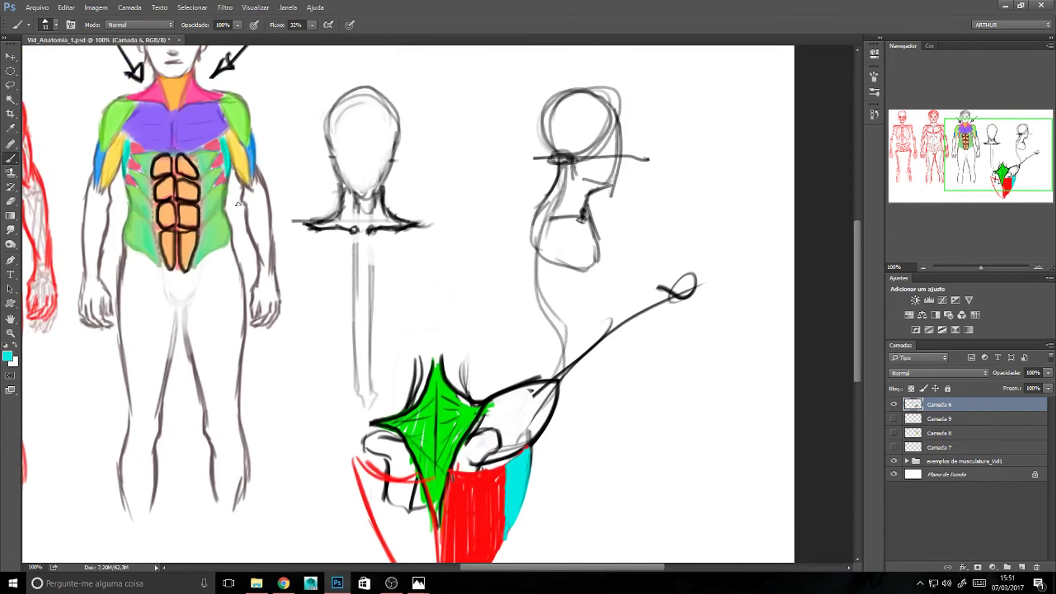
pyautogui.hscroll(-3, 238, 204)
pyautogui.scroll(-3, 422, 195)
pyautogui.scroll(3, 623, 359)
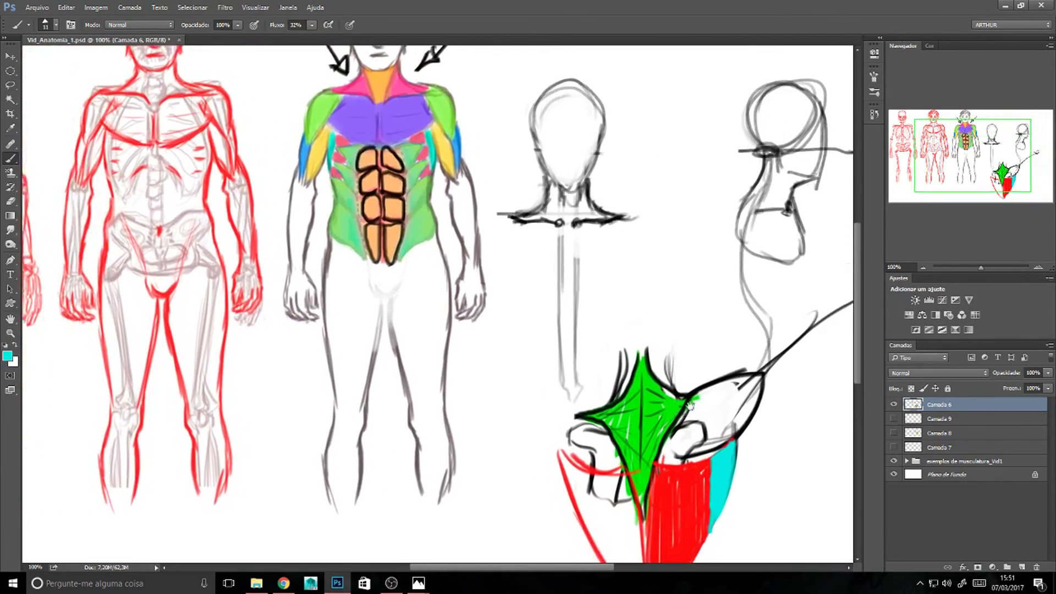
pyautogui.scroll(1, 691, 406)
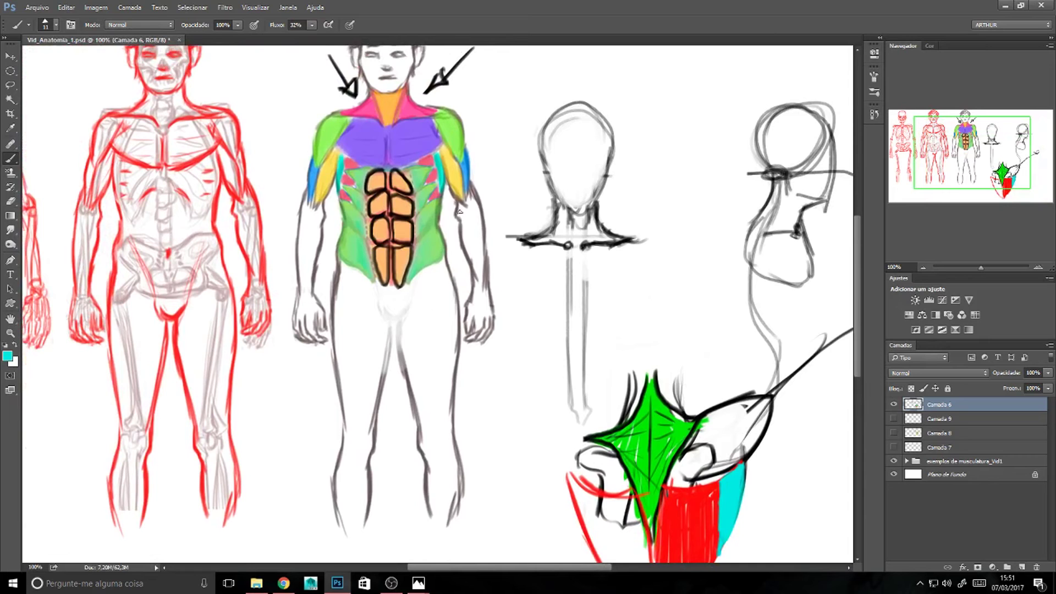
pyautogui.moveTo(540, 288); pyautogui.dragTo(421, 155)
pyautogui.moveTo(715, 346)
pyautogui.mouseDown()
pyautogui.moveTo(573, 425)
pyautogui.moveTo(537, 417)
pyautogui.moveTo(542, 443)
pyautogui.mouseUp()
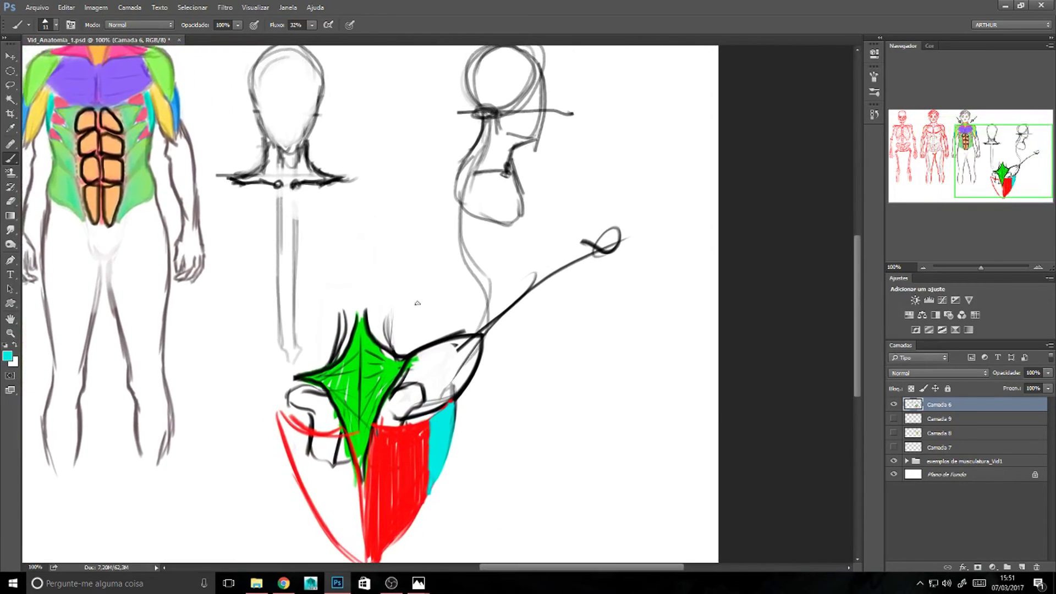
pyautogui.keyDown('alt'); pyautogui.click(375, 395); pyautogui.keyUp('alt')
pyautogui.moveTo(484, 119); pyautogui.dragTo(459, 167)
pyautogui.moveTo(506, 172)
pyautogui.mouseDown()
pyautogui.moveTo(481, 140)
pyautogui.moveTo(450, 226)
pyautogui.mouseUp()
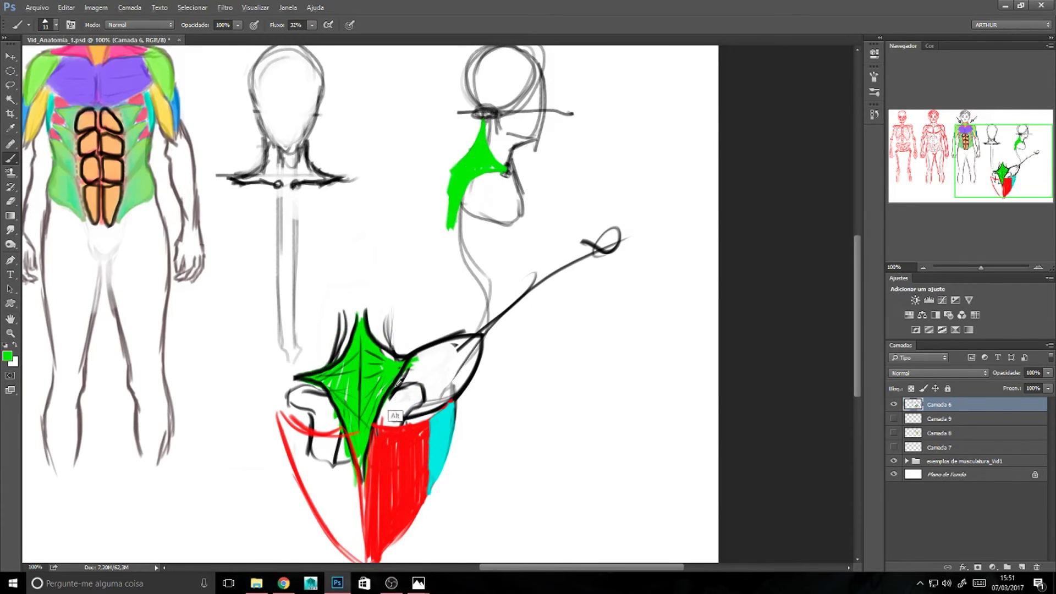
# Sample the coloured figure's yellow and fill the shoulder muscle of the side-view figure.
pyautogui.keyDown('alt'); pyautogui.click(165, 105); pyautogui.keyUp('alt')
pyautogui.moveTo(498, 175)
pyautogui.mouseDown()
pyautogui.moveTo(485, 222)
pyautogui.moveTo(501, 186)
pyautogui.moveTo(488, 227)
pyautogui.mouseUp()
pyautogui.moveTo(478, 269)
pyautogui.mouseDown()
pyautogui.moveTo(467, 173)
pyautogui.moveTo(520, 199)
pyautogui.mouseUp()
# Sample the red and paint the side-view figure's back muscle below the shoulder, and extend the green along the upper back.
pyautogui.keyDown('alt'); pyautogui.click(410, 394); pyautogui.keyUp('alt')
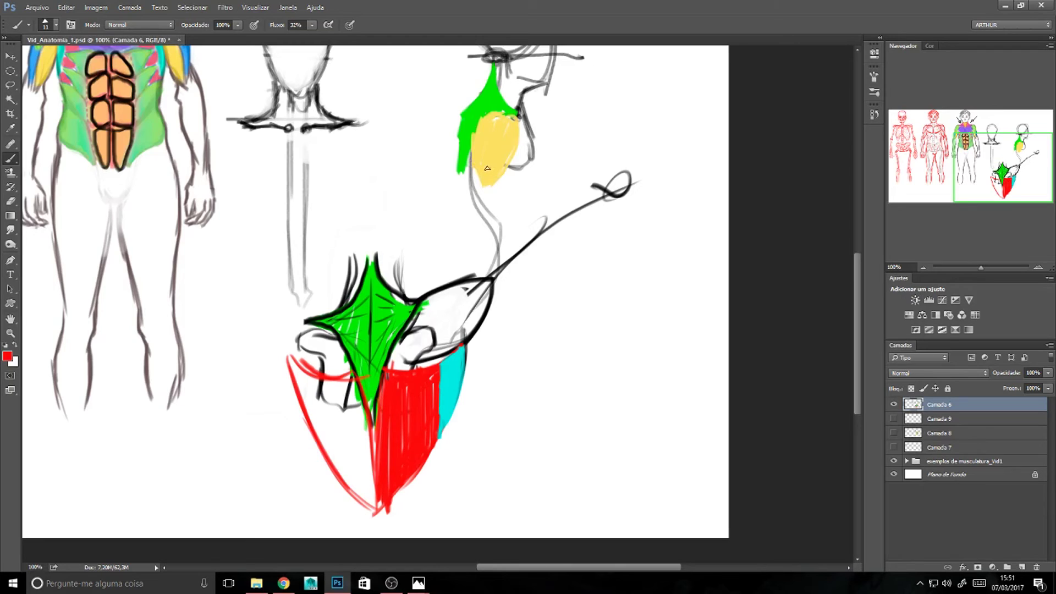
pyautogui.moveTo(488, 163)
pyautogui.mouseDown()
pyautogui.moveTo(483, 211)
pyautogui.moveTo(492, 235)
pyautogui.moveTo(467, 161)
pyautogui.moveTo(463, 202)
pyautogui.moveTo(480, 236)
pyautogui.moveTo(464, 195)
pyautogui.moveTo(477, 206)
pyautogui.moveTo(498, 272)
pyautogui.mouseUp()
pyautogui.moveTo(480, 201)
pyautogui.mouseDown()
pyautogui.moveTo(473, 155)
pyautogui.moveTo(467, 214)
pyautogui.moveTo(475, 159)
pyautogui.moveTo(479, 170)
pyautogui.moveTo(489, 162)
pyautogui.moveTo(473, 216)
pyautogui.mouseUp()
pyautogui.keyDown('alt'); pyautogui.click(464, 136); pyautogui.keyUp('alt')
pyautogui.moveTo(468, 154)
pyautogui.mouseDown()
pyautogui.moveTo(463, 175)
pyautogui.moveTo(461, 152)
pyautogui.moveTo(481, 165)
pyautogui.moveTo(487, 156)
pyautogui.moveTo(501, 204)
pyautogui.moveTo(450, 215)
pyautogui.moveTo(472, 261)
pyautogui.moveTo(504, 225)
pyautogui.moveTo(467, 177)
pyautogui.moveTo(443, 204)
pyautogui.moveTo(448, 264)
pyautogui.mouseUp()
pyautogui.keyDown('alt'); pyautogui.click(486, 142); pyautogui.keyUp('alt')
# Restore black, outline the side-view figure's coloured muscles and draw the chest, abdomen and hip contours.
pyautogui.press('d')
pyautogui.moveTo(476, 134); pyautogui.dragTo(499, 174)
pyautogui.moveTo(472, 255); pyautogui.dragTo(482, 346)
pyautogui.moveTo(449, 250)
pyautogui.mouseDown()
pyautogui.moveTo(483, 342)
pyautogui.moveTo(474, 236)
pyautogui.moveTo(457, 240)
pyautogui.mouseUp()
pyautogui.moveTo(456, 114)
pyautogui.mouseDown()
pyautogui.moveTo(472, 244)
pyautogui.moveTo(464, 307)
pyautogui.mouseUp()
pyautogui.moveTo(429, 275)
pyautogui.mouseDown()
pyautogui.moveTo(422, 254)
pyautogui.moveTo(423, 292)
pyautogui.moveTo(421, 259)
pyautogui.mouseUp()
pyautogui.moveTo(475, 289)
pyautogui.mouseDown()
pyautogui.moveTo(440, 312)
pyautogui.moveTo(545, 411)
pyautogui.mouseUp()
# Sample the coloured figure's abdominal orange, choose a more saturated tone and paint the abdomen strip on the side-view figure.
pyautogui.keyDown('alt'); pyautogui.click(171, 211); pyautogui.keyUp('alt')
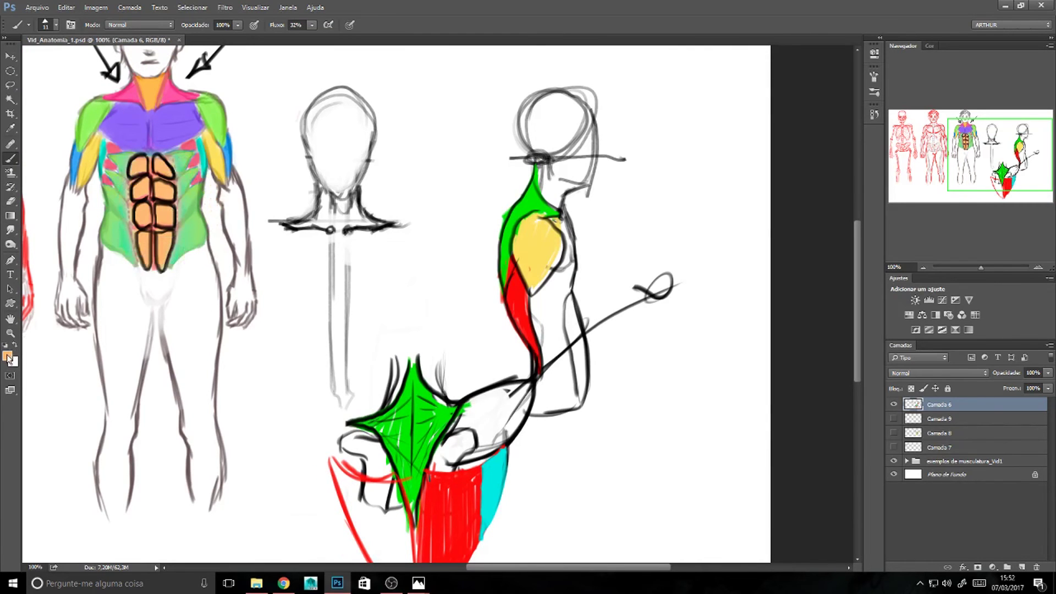
pyautogui.click(7, 356)
pyautogui.click(821, 281)
pyautogui.click(954, 264)
pyautogui.moveTo(569, 298)
pyautogui.mouseDown()
pyautogui.moveTo(563, 326)
pyautogui.moveTo(571, 306)
pyautogui.moveTo(583, 403)
pyautogui.mouseUp()
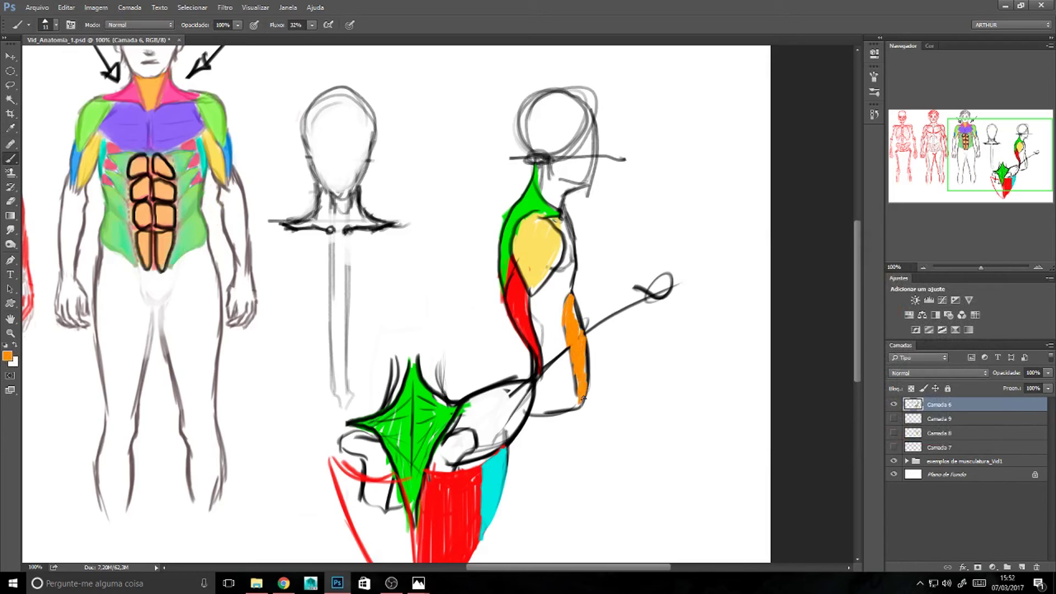
# Sample the chest purple, deepen it to #471be5, paint the side-view figure's chest, and divide its orange abdomen with black lines.
pyautogui.keyDown('alt'); pyautogui.click(185, 115); pyautogui.keyUp('alt')
pyautogui.click(8, 356)
pyautogui.click(847, 313)
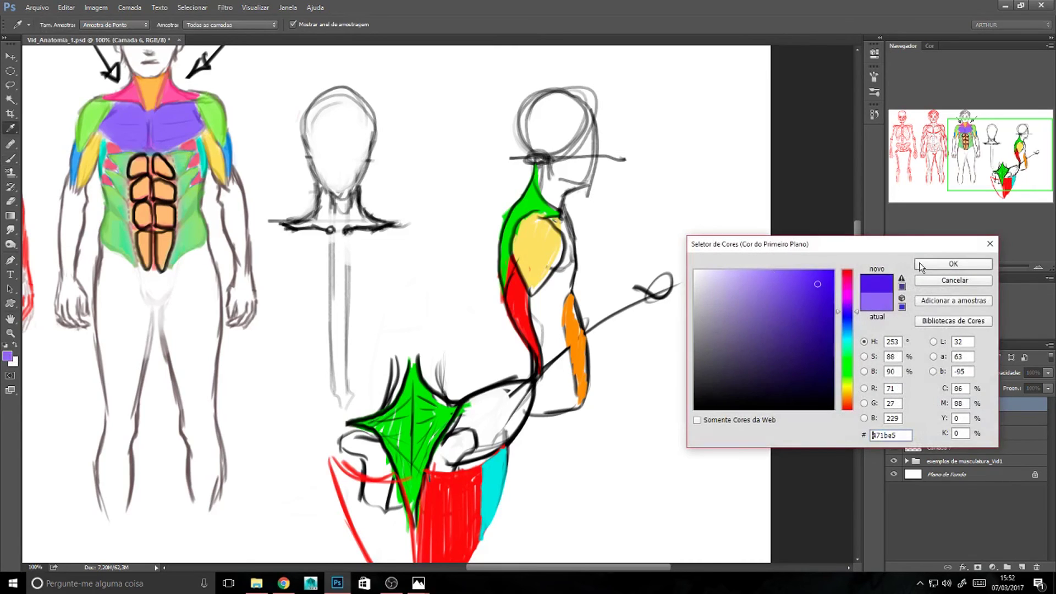
pyautogui.click(923, 266)
pyautogui.moveTo(572, 242)
pyautogui.mouseDown()
pyautogui.moveTo(572, 278)
pyautogui.moveTo(565, 232)
pyautogui.moveTo(572, 281)
pyautogui.moveTo(562, 275)
pyautogui.moveTo(564, 212)
pyautogui.moveTo(581, 268)
pyautogui.moveTo(571, 336)
pyautogui.moveTo(590, 348)
pyautogui.moveTo(572, 339)
pyautogui.mouseUp()
pyautogui.press('d')
pyautogui.moveTo(590, 374); pyautogui.dragTo(569, 364)
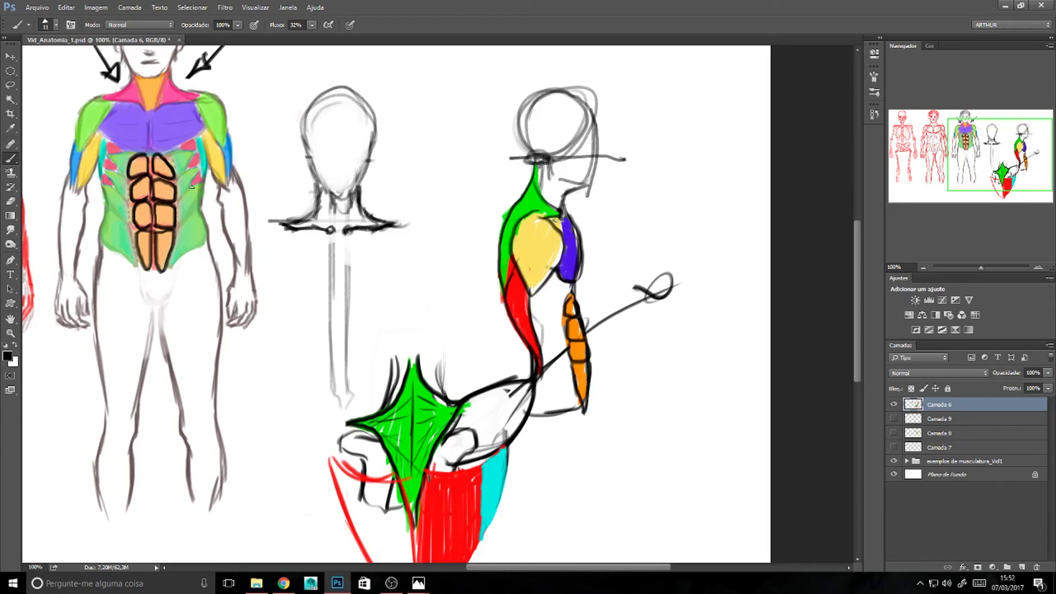
# Sample the pink of the coloured figure's rib muscles and repaint those muscles on both sides of the torso.
pyautogui.moveTo(187, 142); pyautogui.dragTo(199, 217)
pyautogui.hotkey('ctrl', 'z')
pyautogui.keyDown('alt'); pyautogui.click(184, 163); pyautogui.keyUp('alt')
pyautogui.moveTo(194, 146); pyautogui.dragTo(193, 141)
pyautogui.moveTo(108, 160); pyautogui.dragTo(108, 179)
# Sketch a pink diagram with finger-like shapes between the front and side heads and fill its gaps with dark purple.
pyautogui.moveTo(394, 107)
pyautogui.mouseDown()
pyautogui.moveTo(412, 163)
pyautogui.moveTo(456, 206)
pyautogui.moveTo(462, 134)
pyautogui.moveTo(386, 110)
pyautogui.moveTo(443, 112)
pyautogui.moveTo(434, 138)
pyautogui.moveTo(393, 141)
pyautogui.moveTo(457, 148)
pyautogui.moveTo(433, 148)
pyautogui.moveTo(456, 132)
pyautogui.moveTo(447, 146)
pyautogui.moveTo(453, 132)
pyautogui.moveTo(423, 130)
pyautogui.moveTo(452, 113)
pyautogui.moveTo(433, 125)
pyautogui.mouseUp()
pyautogui.keyDown('alt'); pyautogui.click(572, 245); pyautogui.keyUp('alt')
pyautogui.keyDown('alt'); pyautogui.click(190, 175); pyautogui.keyUp('alt')
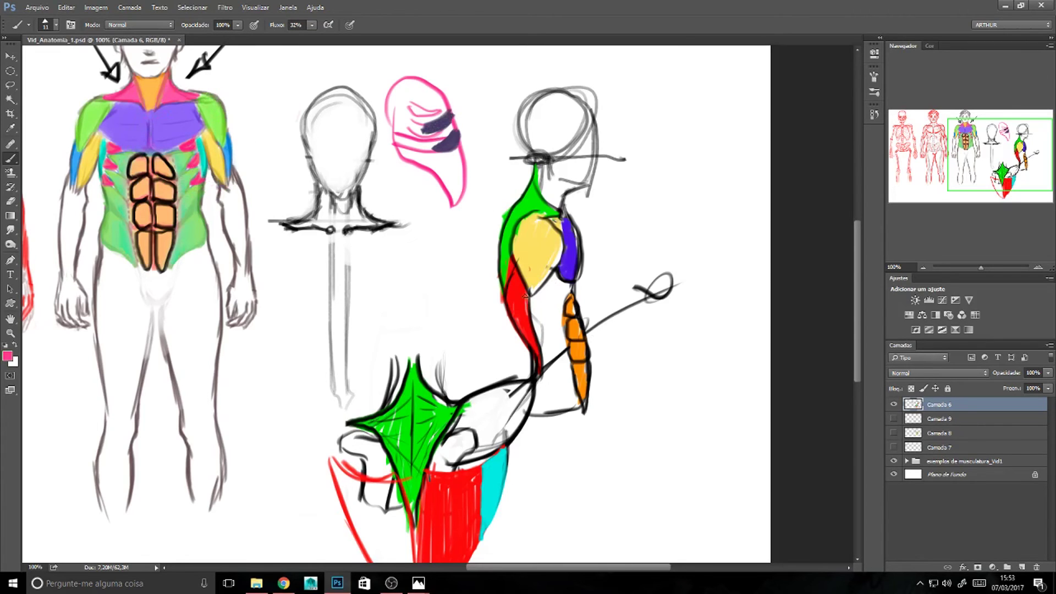
# Sample the side-view figure's red and extend the back muscle up over the yellow shoulder, then pick the upper-back green.
pyautogui.keyDown('alt'); pyautogui.click(522, 323); pyautogui.keyUp('alt')
pyautogui.moveTo(527, 319)
pyautogui.mouseDown()
pyautogui.moveTo(542, 249)
pyautogui.moveTo(510, 266)
pyautogui.moveTo(530, 252)
pyautogui.moveTo(523, 280)
pyautogui.moveTo(534, 258)
pyautogui.moveTo(503, 291)
pyautogui.moveTo(504, 267)
pyautogui.mouseUp()
pyautogui.keyDown('alt'); pyautogui.click(502, 270); pyautogui.keyUp('alt')
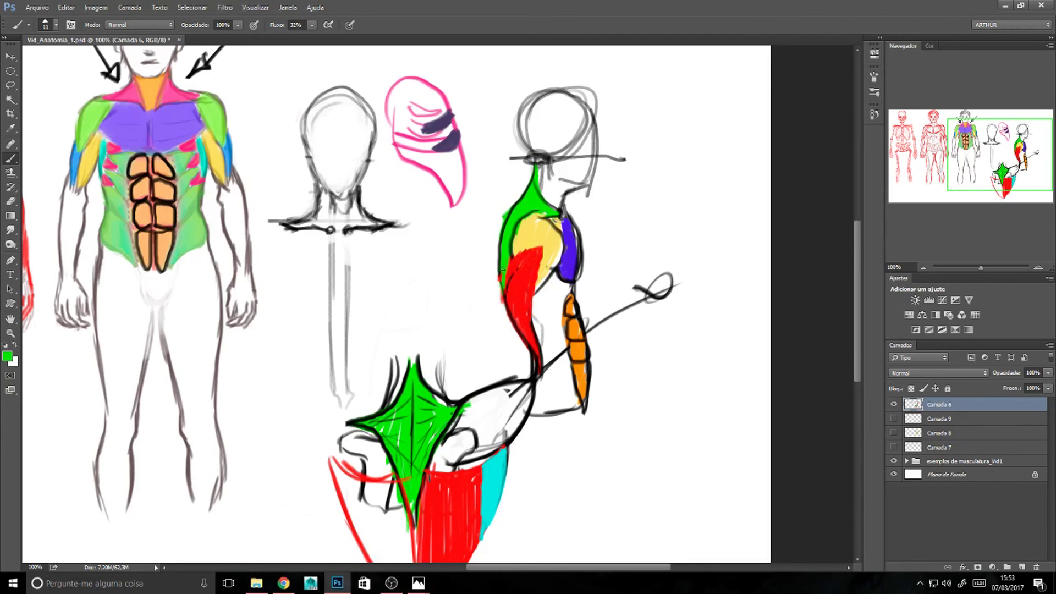
# Outline the finger-like rib muscles in front of the side-view figure's red back muscle and fill them with sampled light green.
pyautogui.press('d')
pyautogui.moveTo(541, 266)
pyautogui.mouseDown()
pyautogui.moveTo(557, 282)
pyautogui.moveTo(540, 277)
pyautogui.mouseUp()
pyautogui.moveTo(560, 287)
pyautogui.mouseDown()
pyautogui.moveTo(535, 290)
pyautogui.moveTo(536, 311)
pyautogui.mouseUp()
pyautogui.keyDown('alt'); pyautogui.click(213, 170); pyautogui.keyUp('alt')
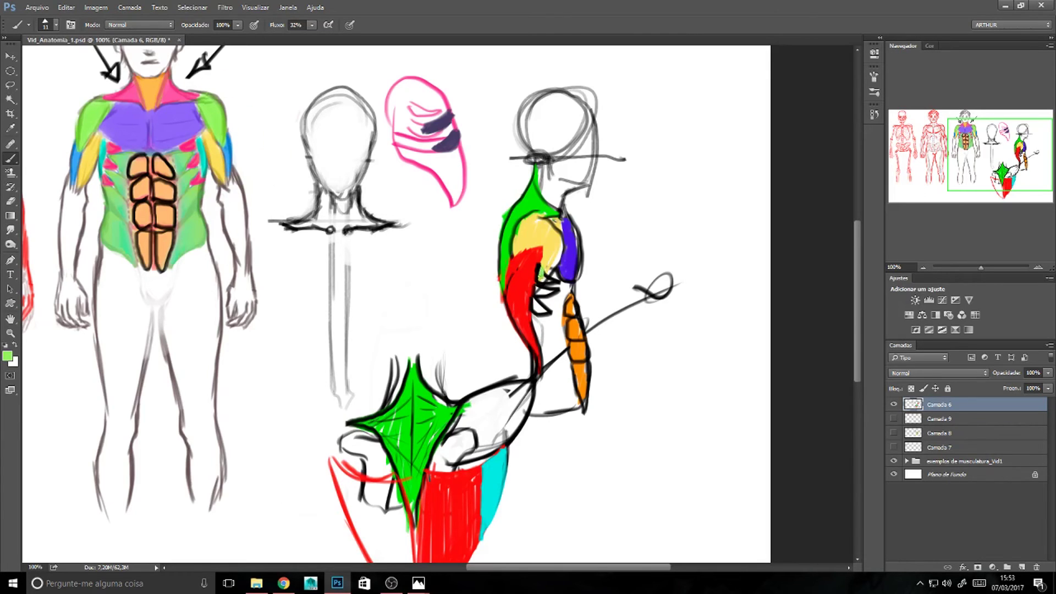
pyautogui.moveTo(541, 277)
pyautogui.mouseDown()
pyautogui.moveTo(555, 281)
pyautogui.moveTo(544, 275)
pyautogui.moveTo(536, 294)
pyautogui.moveTo(553, 296)
pyautogui.moveTo(534, 300)
pyautogui.moveTo(548, 313)
pyautogui.moveTo(529, 282)
pyautogui.moveTo(529, 328)
pyautogui.mouseUp()
# Restore black, try and undo an arrow pointing forward from the back muscle, and outline the side-view figure's oblique beside the abdomen.
pyautogui.keyDown('alt'); pyautogui.click(510, 298); pyautogui.keyUp('alt')
pyautogui.press('d')
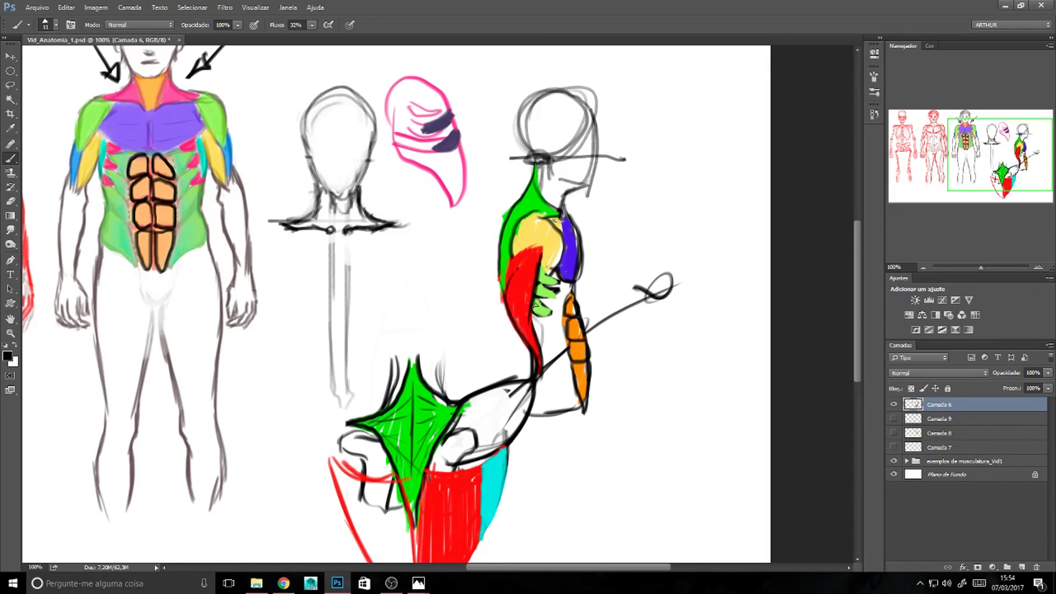
pyautogui.moveTo(546, 257)
pyautogui.mouseDown()
pyautogui.moveTo(612, 234)
pyautogui.moveTo(608, 248)
pyautogui.moveTo(619, 235)
pyautogui.mouseUp()
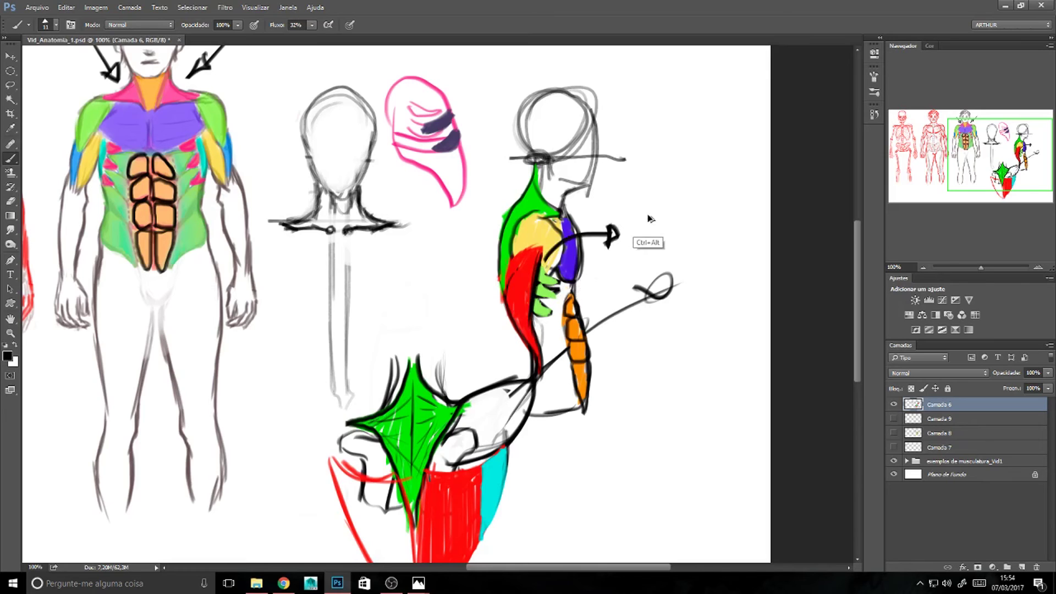
pyautogui.hotkey('ctrl', 'alt', 'z')
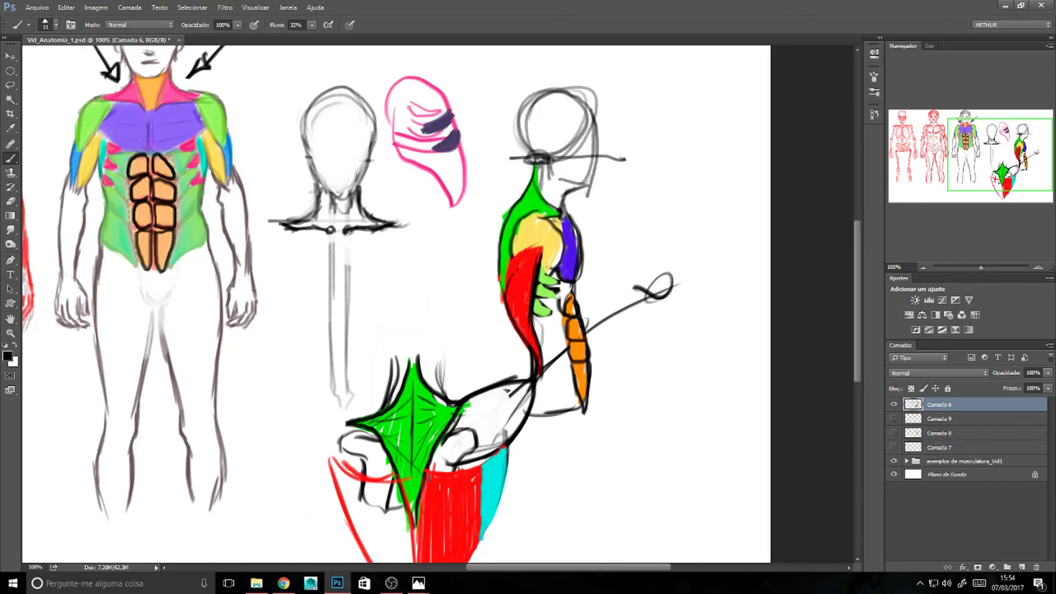
pyautogui.moveTo(568, 341)
pyautogui.mouseDown()
pyautogui.moveTo(550, 304)
pyautogui.moveTo(541, 306)
pyautogui.moveTo(572, 296)
pyautogui.mouseUp()
pyautogui.moveTo(211, 249); pyautogui.dragTo(511, 303)
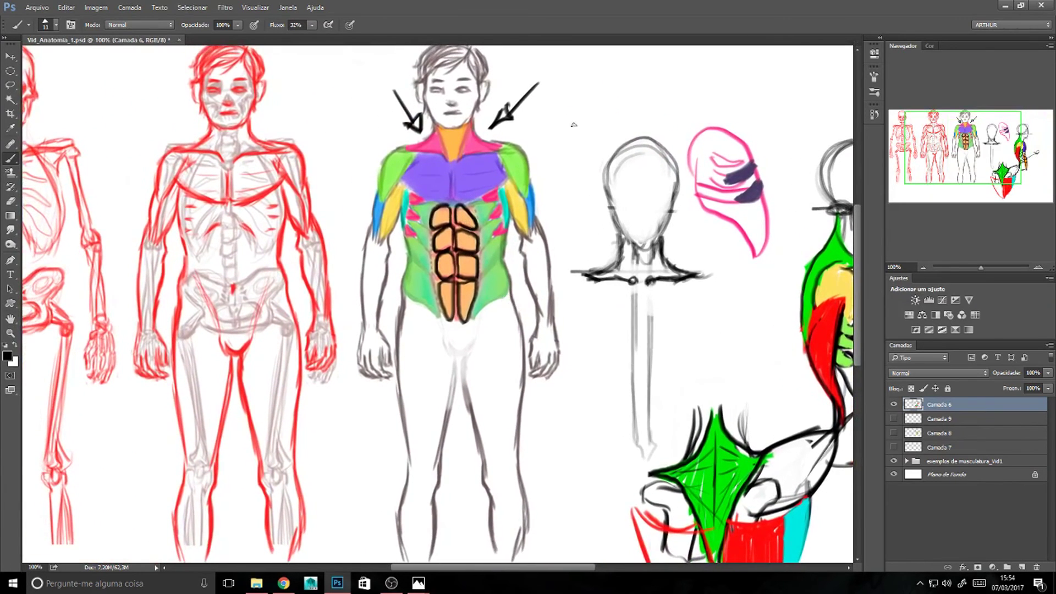
pyautogui.moveTo(550, 154)
pyautogui.mouseDown()
pyautogui.moveTo(589, 127)
pyautogui.moveTo(621, 86)
pyautogui.mouseUp()
pyautogui.hotkey('ctrl', 'z')
pyautogui.moveTo(546, 149)
pyautogui.mouseDown()
pyautogui.moveTo(571, 148)
pyautogui.moveTo(621, 72)
pyautogui.mouseUp()
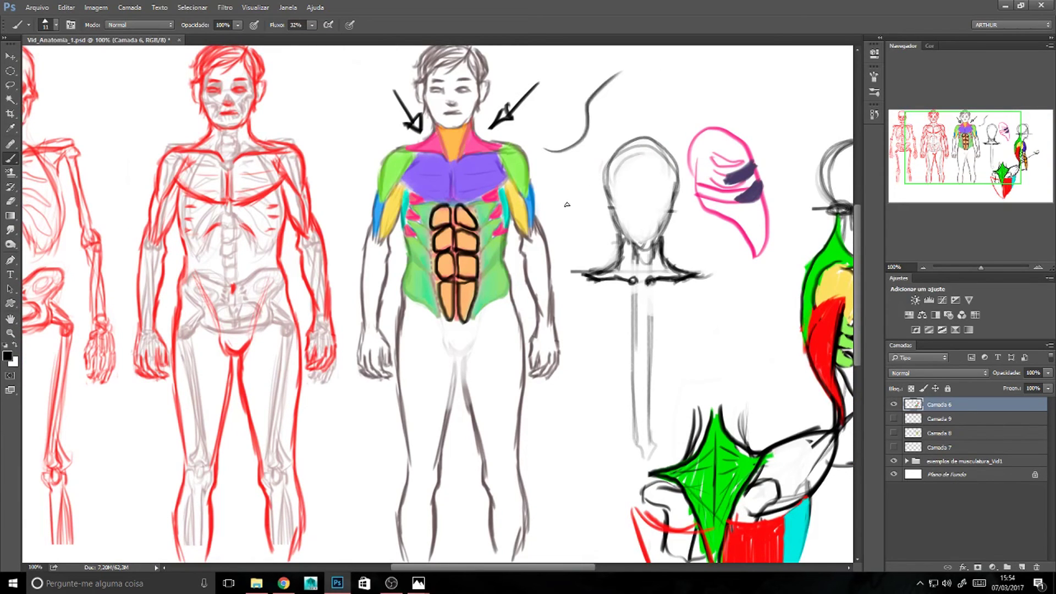
pyautogui.moveTo(553, 208); pyautogui.dragTo(628, 107)
pyautogui.hotkey('ctrl', 'alt', 'z')
pyautogui.hotkey('ctrl', 'alt', 'z')
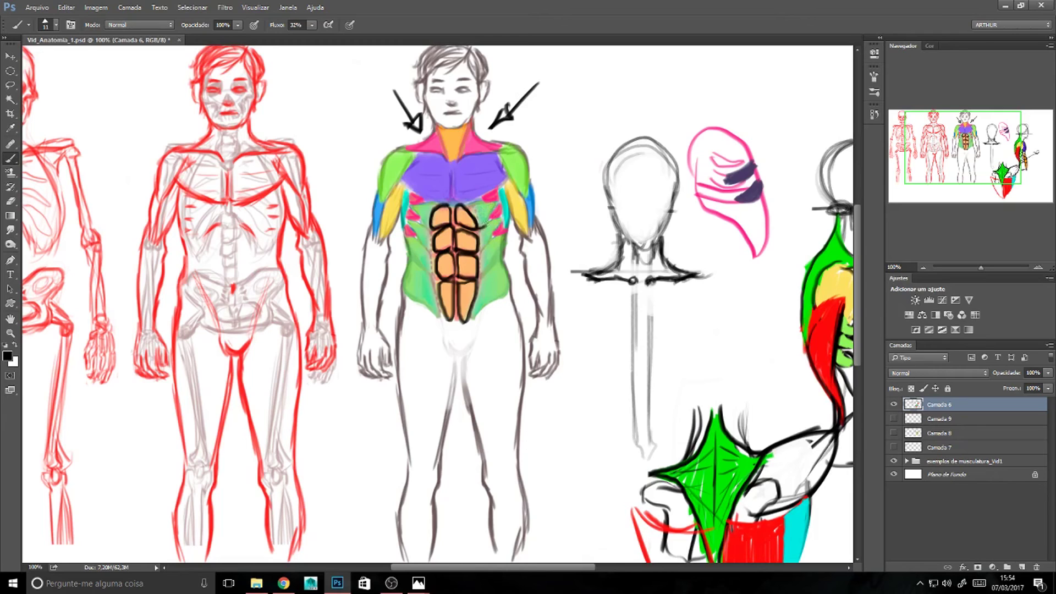
# Draw black pointed oblique outlines from one side of the coloured front figure's abdominal blocks out to the pink rib muscles.
pyautogui.moveTo(477, 229)
pyautogui.mouseDown()
pyautogui.moveTo(498, 204)
pyautogui.moveTo(465, 206)
pyautogui.moveTo(498, 202)
pyautogui.moveTo(496, 177)
pyautogui.mouseUp()
pyautogui.hotkey('ctrl', 'alt', 'z')
pyautogui.hotkey('ctrl', 'alt', 'z')
pyautogui.moveTo(485, 248); pyautogui.dragTo(503, 220)
pyautogui.moveTo(487, 273); pyautogui.dragTo(504, 234)
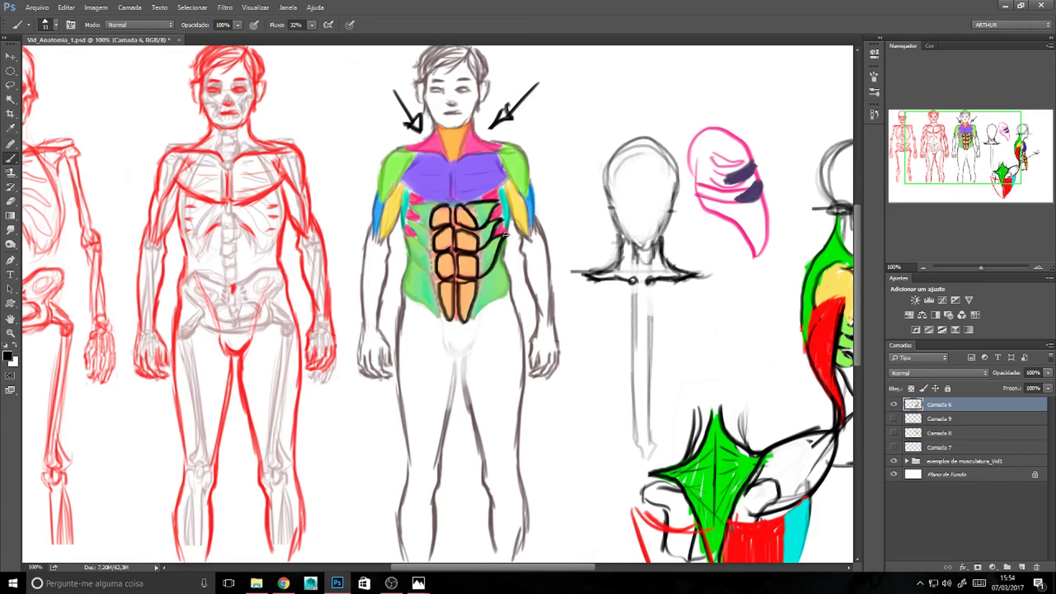
# Sample the coloured figure's arm blue and set the foreground colour to the more saturated #1b72dd.
pyautogui.moveTo(554, 283); pyautogui.dragTo(319, 270)
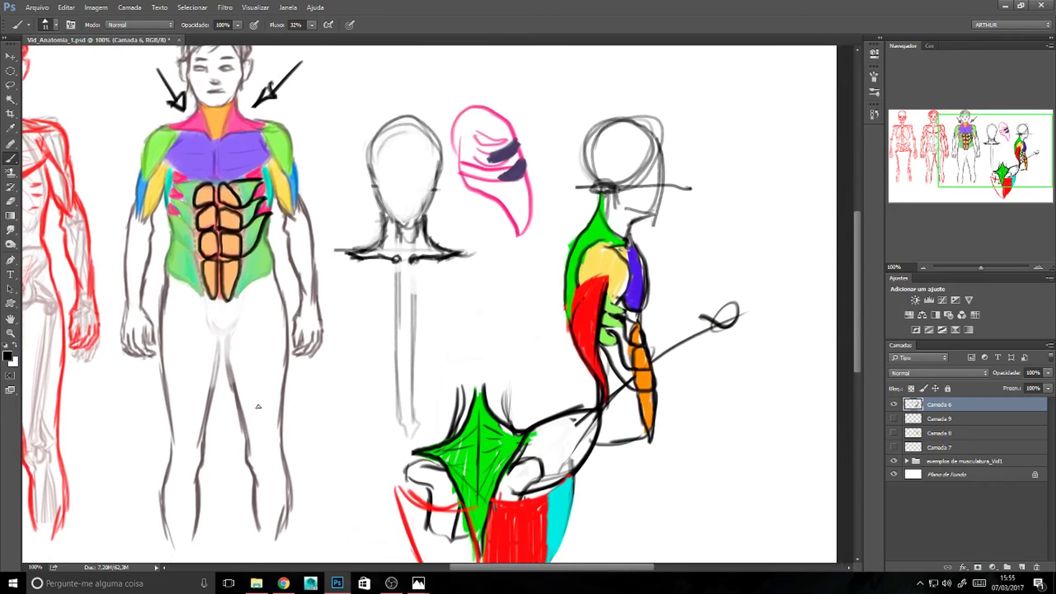
pyautogui.press('alt')
pyautogui.keyDown('alt'); pyautogui.click(146, 188); pyautogui.keyUp('alt')
pyautogui.click(8, 356)
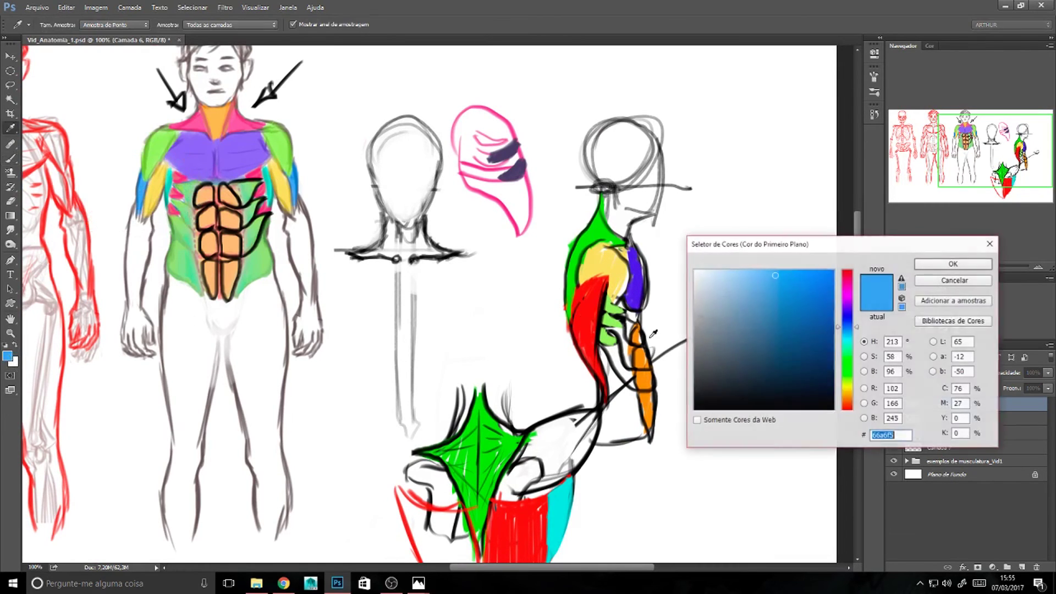
pyautogui.click(818, 295)
pyautogui.click(932, 264)
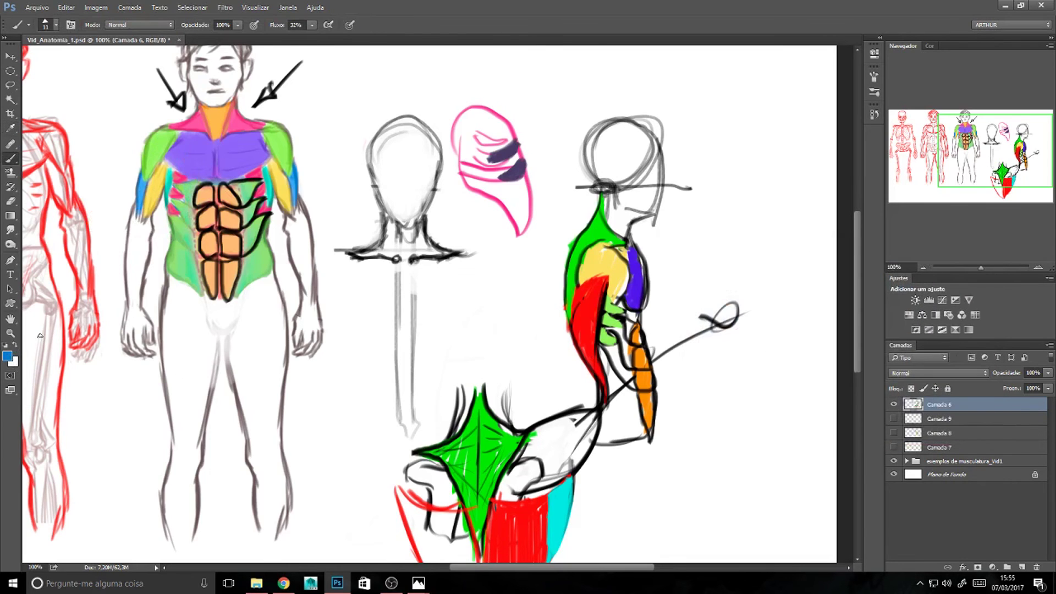
pyautogui.click(8, 356)
pyautogui.click(817, 288)
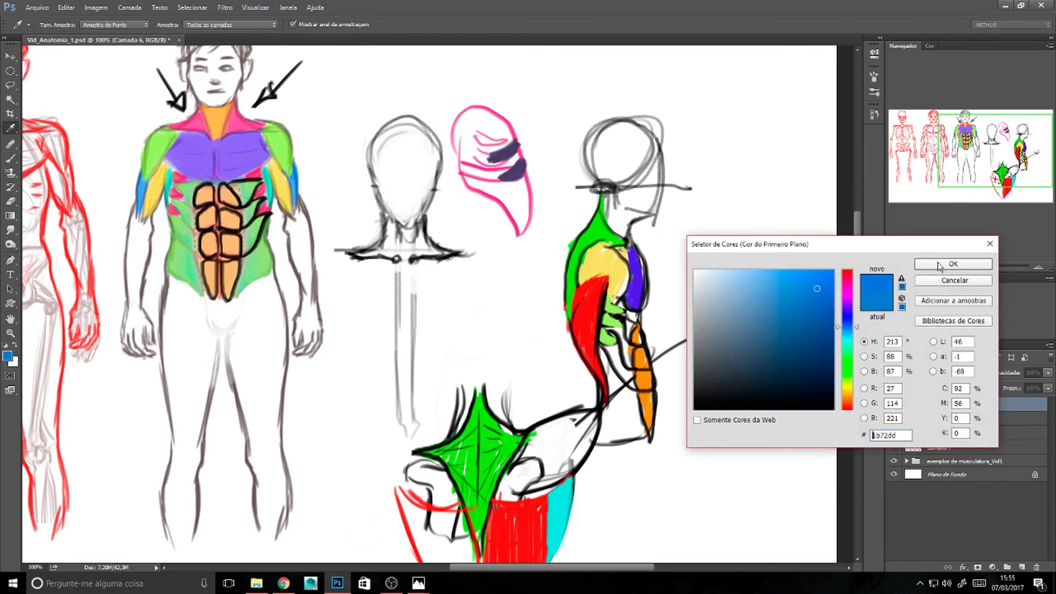
pyautogui.click(939, 265)
# Paint the side-view figure's oblique muscle blue between the green rib muscles and the orange abdomen.
pyautogui.moveTo(632, 333); pyautogui.dragTo(623, 316)
pyautogui.moveTo(633, 354)
pyautogui.mouseDown()
pyautogui.moveTo(631, 363)
pyautogui.moveTo(613, 330)
pyautogui.mouseUp()
pyautogui.moveTo(631, 381)
pyautogui.mouseDown()
pyautogui.moveTo(611, 348)
pyautogui.moveTo(601, 350)
pyautogui.mouseUp()
# Paint blue inside the outlined oblique sections of the coloured front figure and dab the neighbouring abdominal blocks.
pyautogui.moveTo(248, 228)
pyautogui.mouseDown()
pyautogui.moveTo(242, 196)
pyautogui.moveTo(257, 187)
pyautogui.mouseUp()
pyautogui.click(231, 195)
pyautogui.click(230, 218)
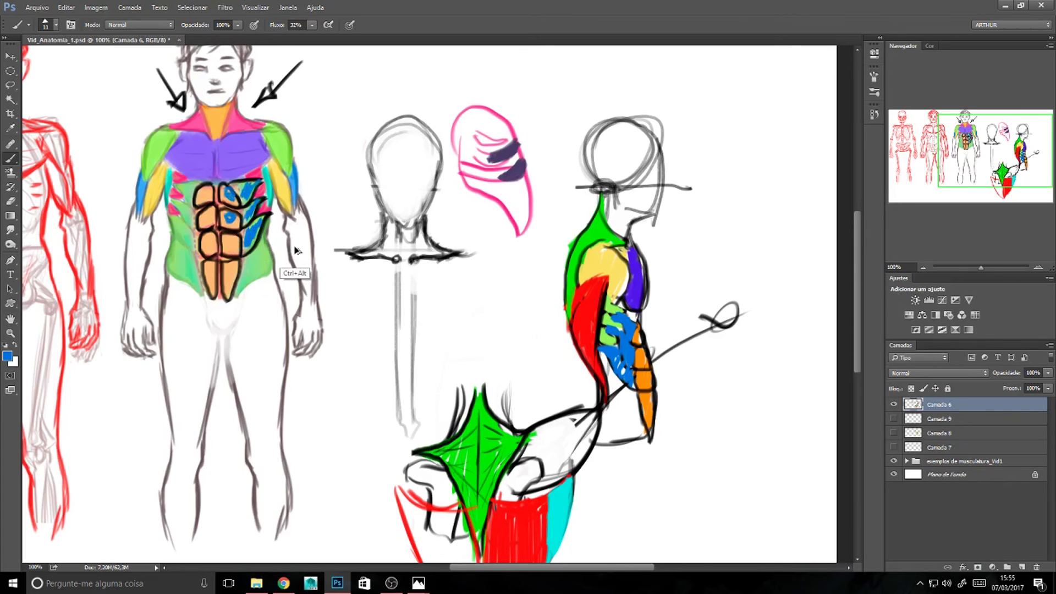
pyautogui.moveTo(285, 263); pyautogui.dragTo(454, 272)
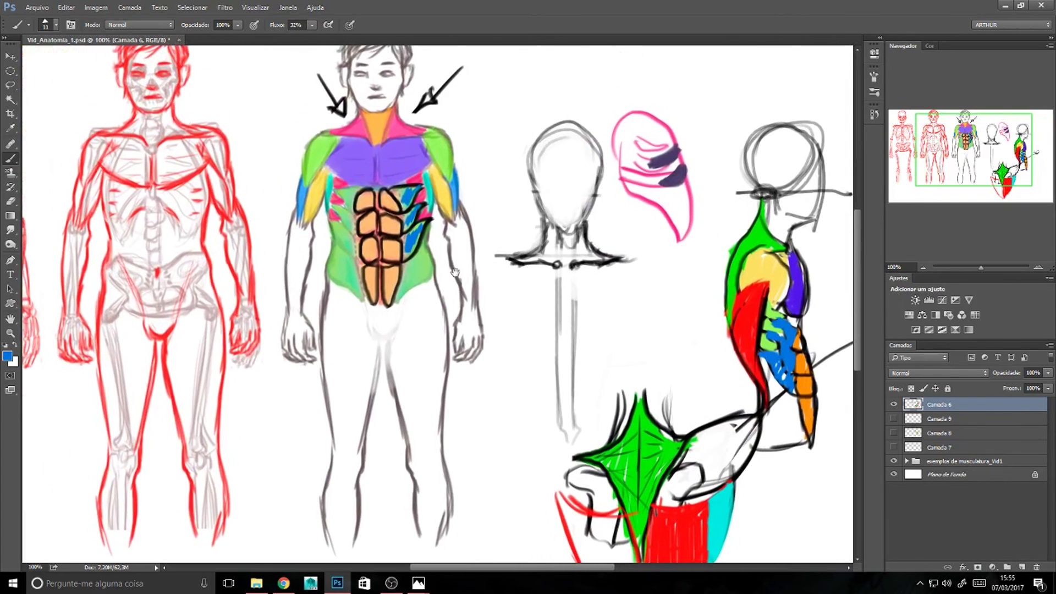
pyautogui.moveTo(394, 300)
pyautogui.mouseDown()
pyautogui.moveTo(397, 193)
pyautogui.moveTo(425, 259)
pyautogui.moveTo(401, 289)
pyautogui.moveTo(419, 292)
pyautogui.mouseUp()
pyautogui.hotkey('ctrl', 'z')
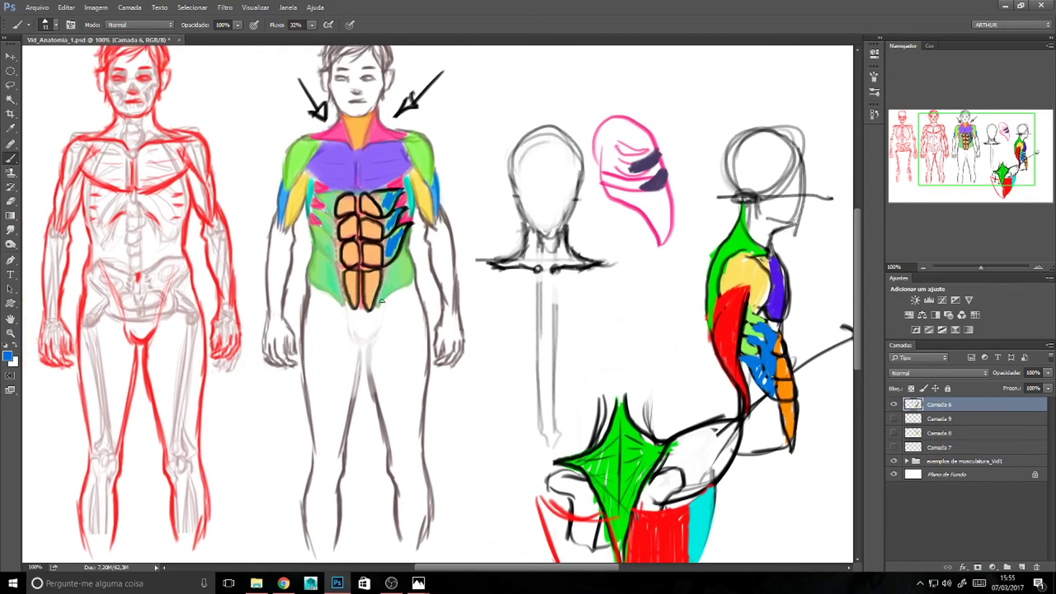
pyautogui.moveTo(378, 304)
pyautogui.mouseDown()
pyautogui.moveTo(417, 278)
pyautogui.moveTo(405, 250)
pyautogui.mouseUp()
pyautogui.press('ctrl')
pyautogui.hotkey('ctrl', 'alt')
pyautogui.hotkey('ctrl', 'alt', 'z')
# Paint blue diagonal strokes along both sides of the coloured front figure's lower abdomen, following the hip line.
pyautogui.moveTo(414, 277); pyautogui.dragTo(382, 299)
pyautogui.moveTo(301, 281)
pyautogui.mouseDown()
pyautogui.moveTo(342, 301)
pyautogui.moveTo(417, 280)
pyautogui.mouseUp()
pyautogui.moveTo(332, 295); pyautogui.dragTo(345, 305)
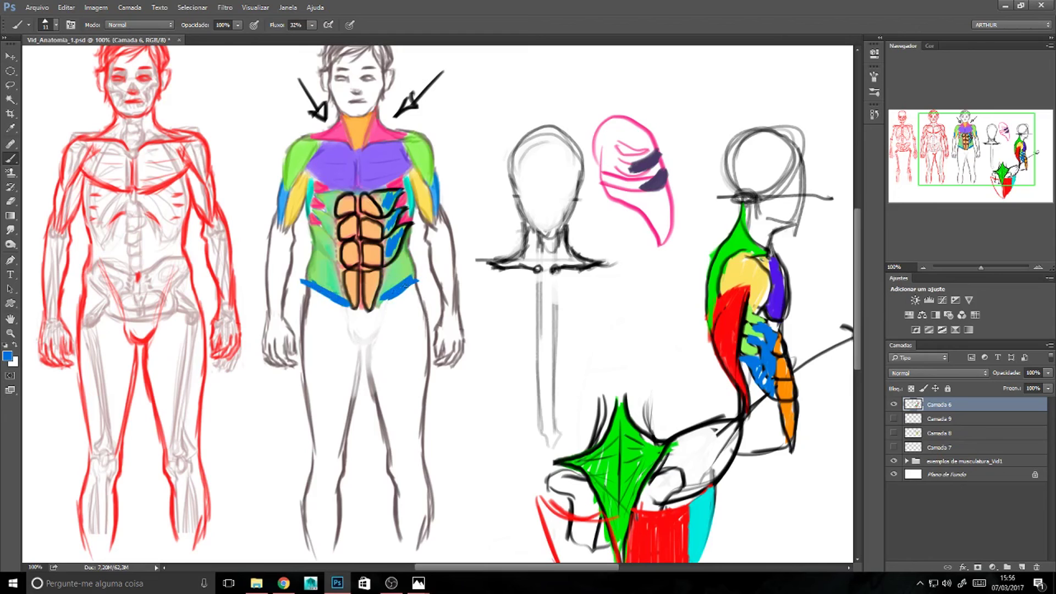
pyautogui.moveTo(394, 272); pyautogui.dragTo(411, 257)
pyautogui.hotkey('ctrl', 'z')
pyautogui.moveTo(408, 318); pyautogui.dragTo(380, 352)
pyautogui.hotkey('ctrl', 'z')
# Restore black and outline the lower oblique muscles on both sides of the coloured front figure's abdomen.
pyautogui.press('d')
pyautogui.moveTo(385, 274)
pyautogui.mouseDown()
pyautogui.moveTo(409, 236)
pyautogui.moveTo(399, 291)
pyautogui.moveTo(411, 280)
pyautogui.moveTo(373, 304)
pyautogui.moveTo(385, 275)
pyautogui.moveTo(377, 297)
pyautogui.mouseUp()
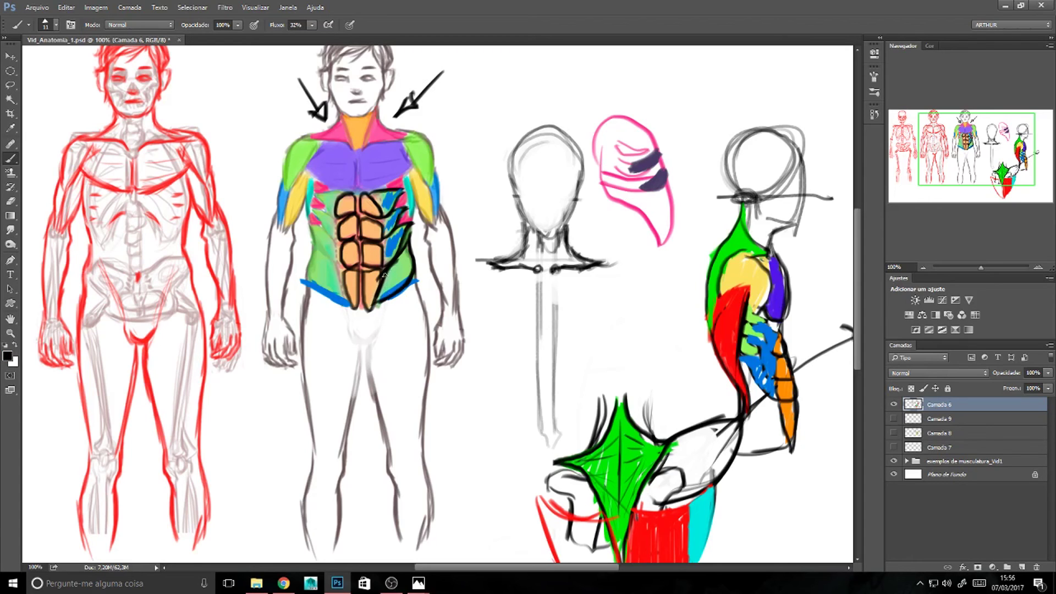
pyautogui.moveTo(342, 285)
pyautogui.mouseDown()
pyautogui.moveTo(347, 306)
pyautogui.moveTo(336, 274)
pyautogui.mouseUp()
pyautogui.hotkey('ctrl', 'alt')
pyautogui.moveTo(313, 248)
pyautogui.mouseDown()
pyautogui.moveTo(309, 285)
pyautogui.moveTo(343, 306)
pyautogui.mouseUp()
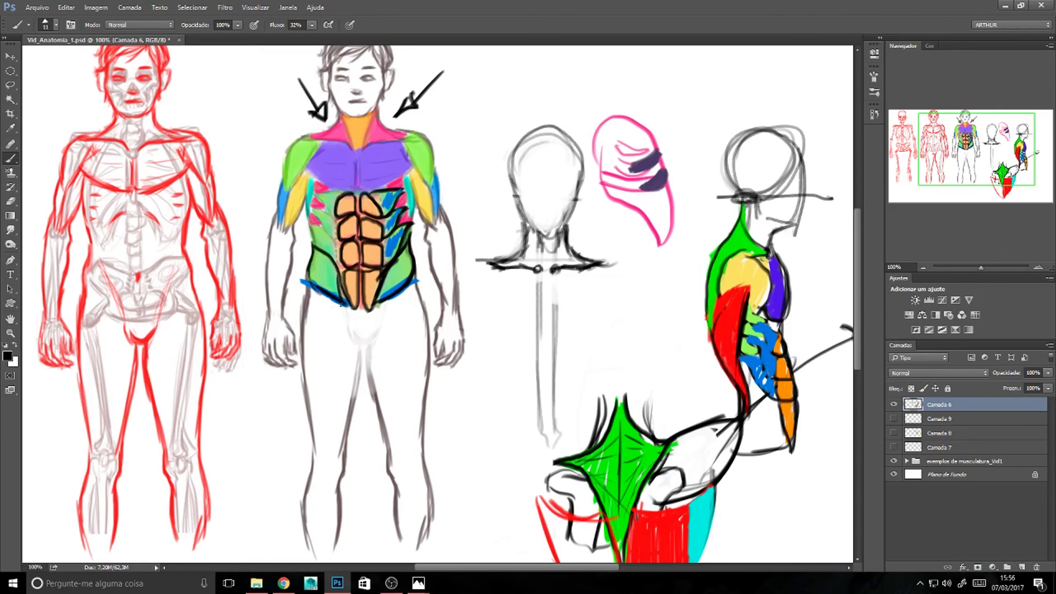
pyautogui.click(276, 586)
pyautogui.click(283, 586)
pyautogui.click(416, 584)
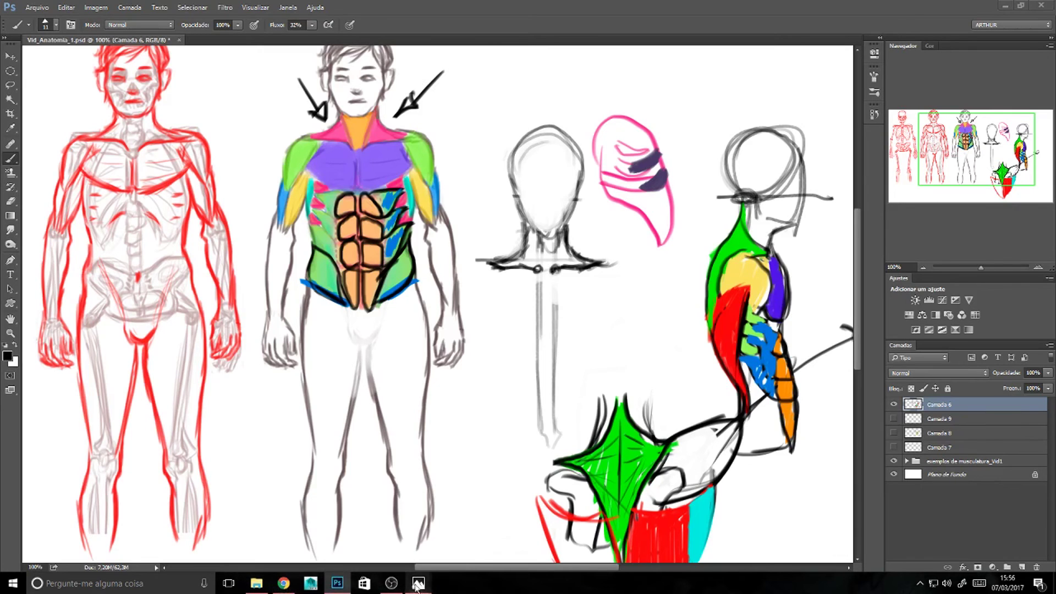
pyautogui.click(417, 584)
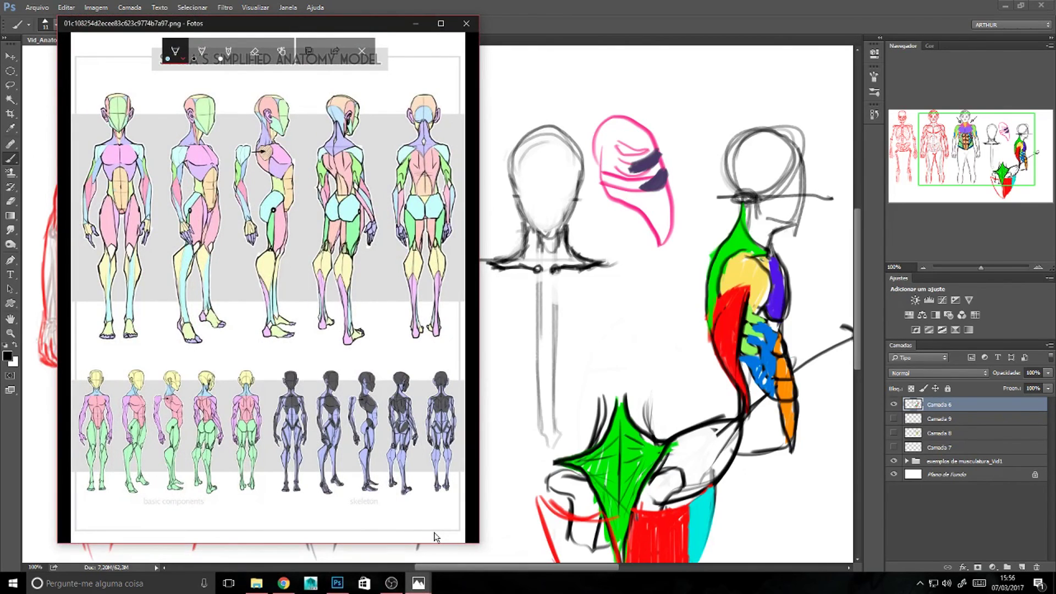
pyautogui.moveTo(110, 192)
pyautogui.mouseDown()
pyautogui.moveTo(142, 184)
pyautogui.moveTo(350, 256)
pyautogui.mouseUp()
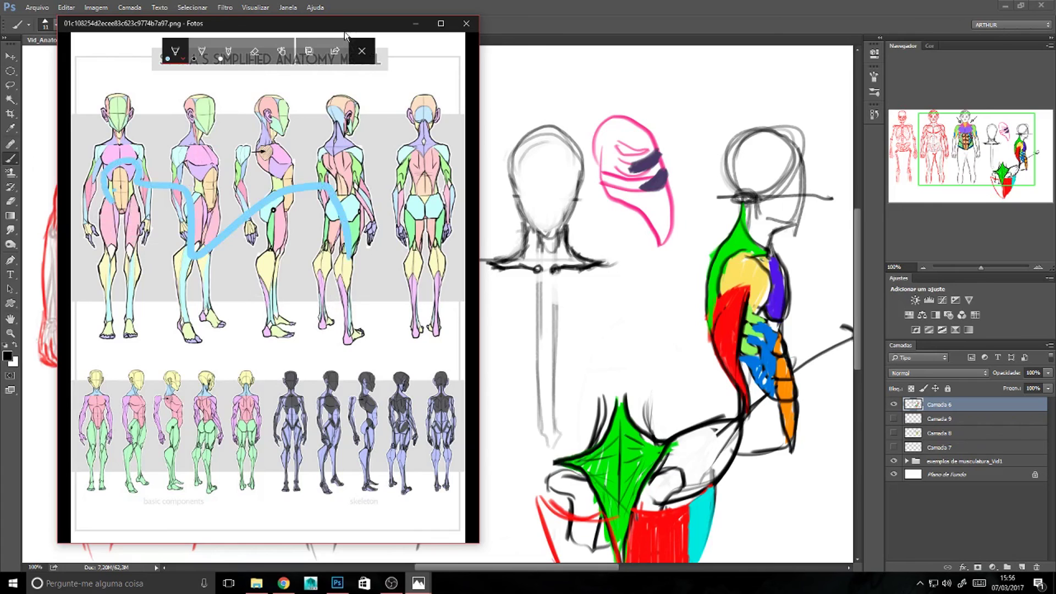
pyautogui.click(466, 23)
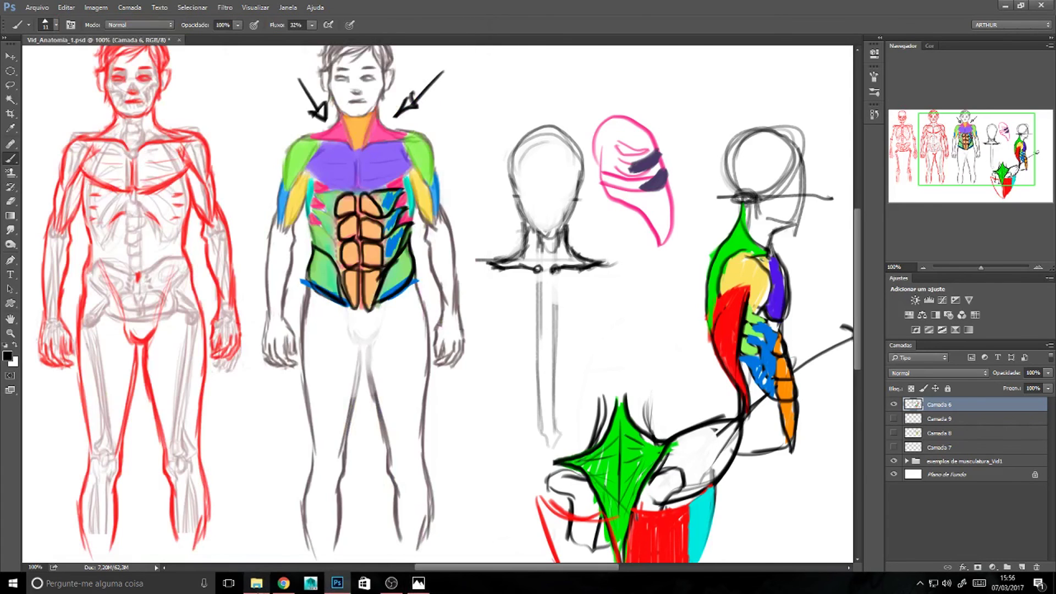
# Switch to File Explorer, open the Sycra's Simplified Anatomy Model image and examine the torso muscles in its front, side and back views.
pyautogui.click(257, 583)
pyautogui.doubleClick(165, 128)
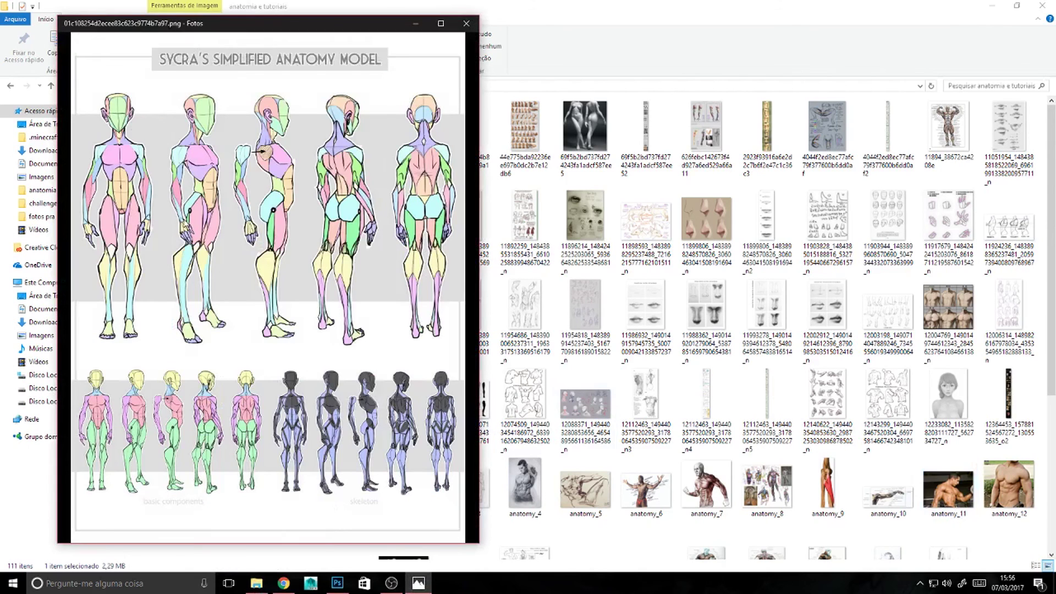
pyautogui.click(269, 47)
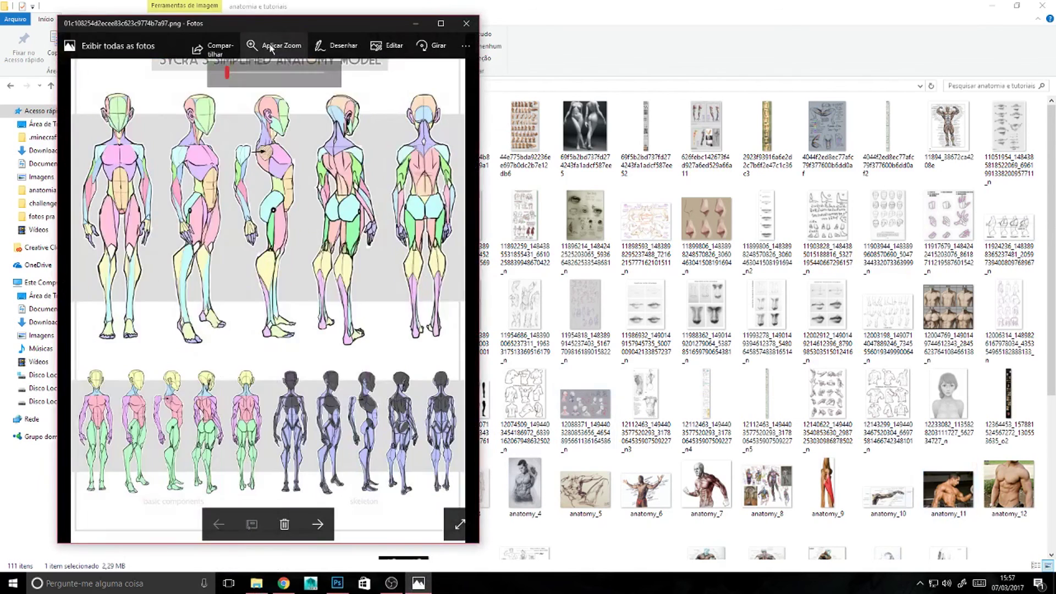
pyautogui.moveTo(155, 190); pyautogui.dragTo(171, 344)
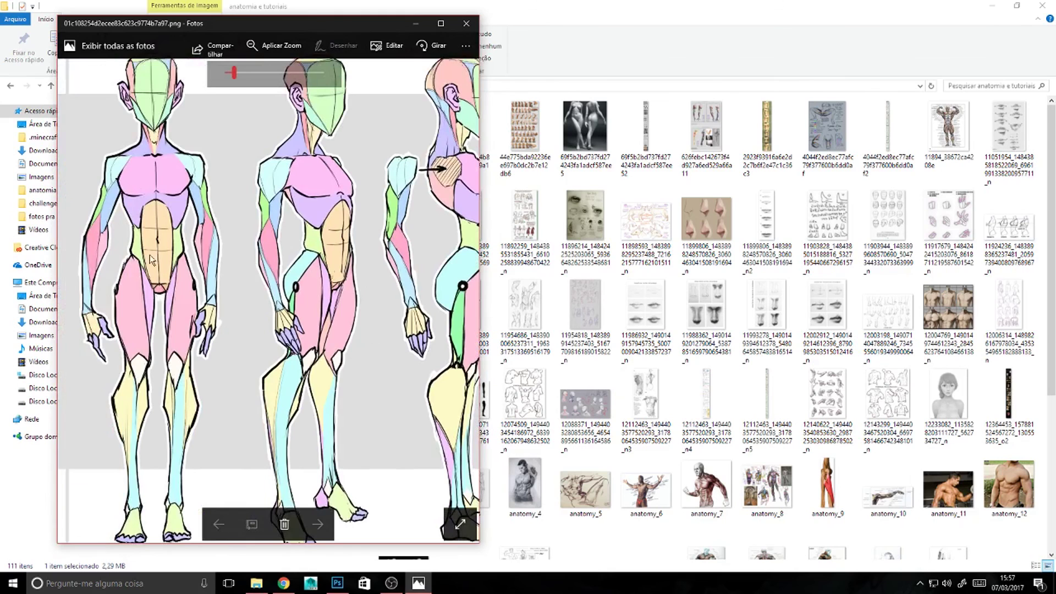
pyautogui.hscroll(3, 318, 251)
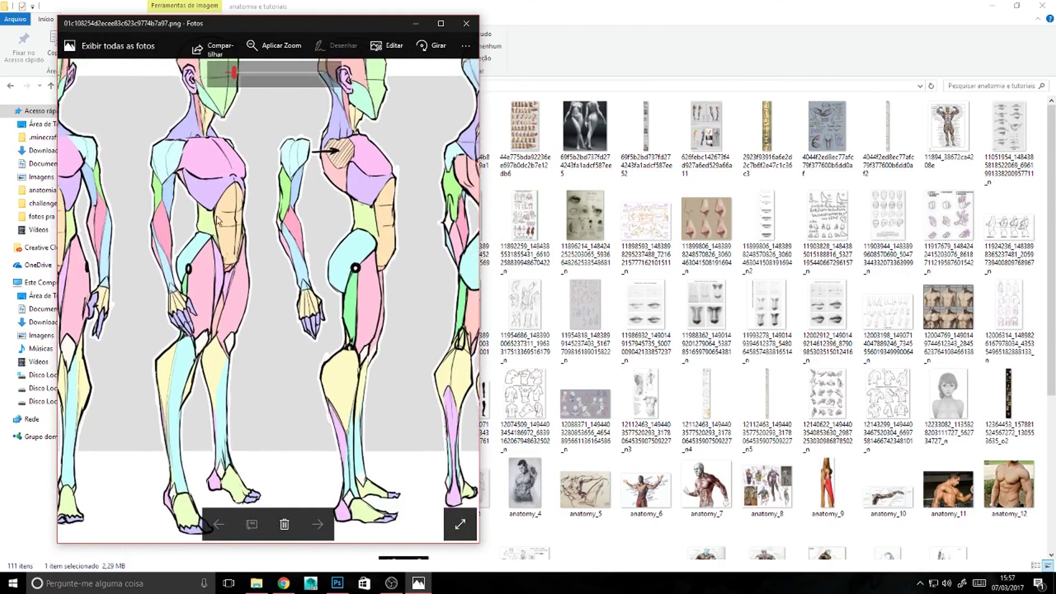
pyautogui.hscroll(3, 371, 228)
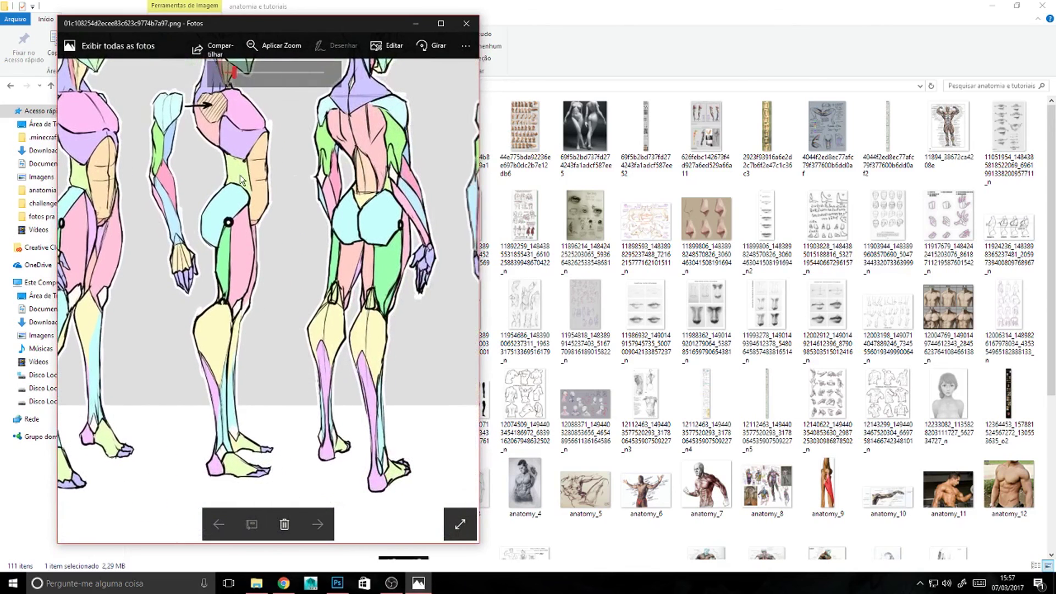
pyautogui.hscroll(3, 369, 193)
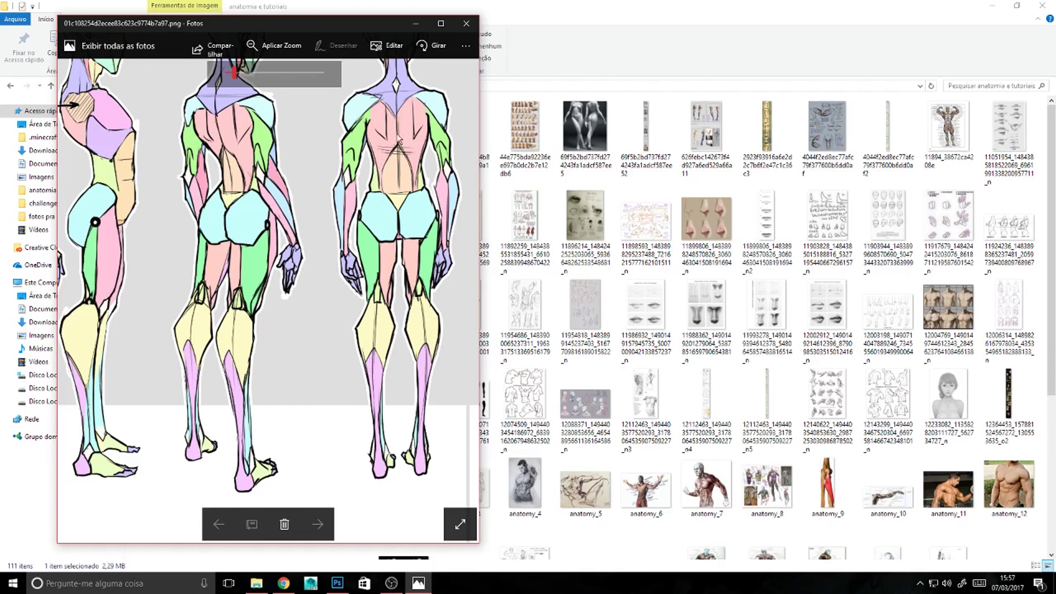
pyautogui.moveTo(381, 146); pyautogui.dragTo(389, 181)
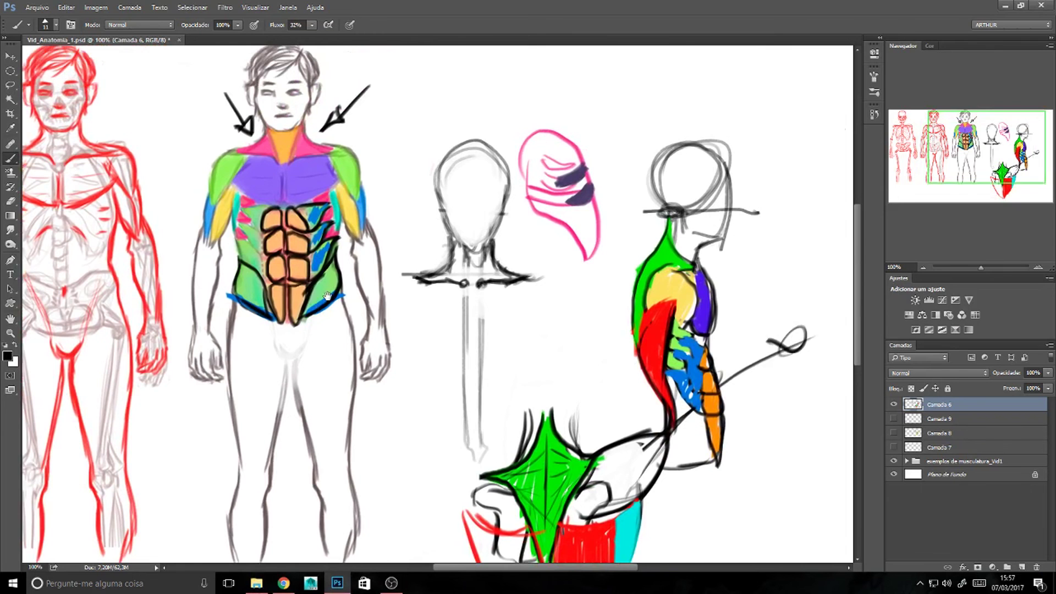
# Zoom the anatomy drawing out to 50% to review all the figures together.
pyautogui.moveTo(327, 297); pyautogui.dragTo(398, 302)
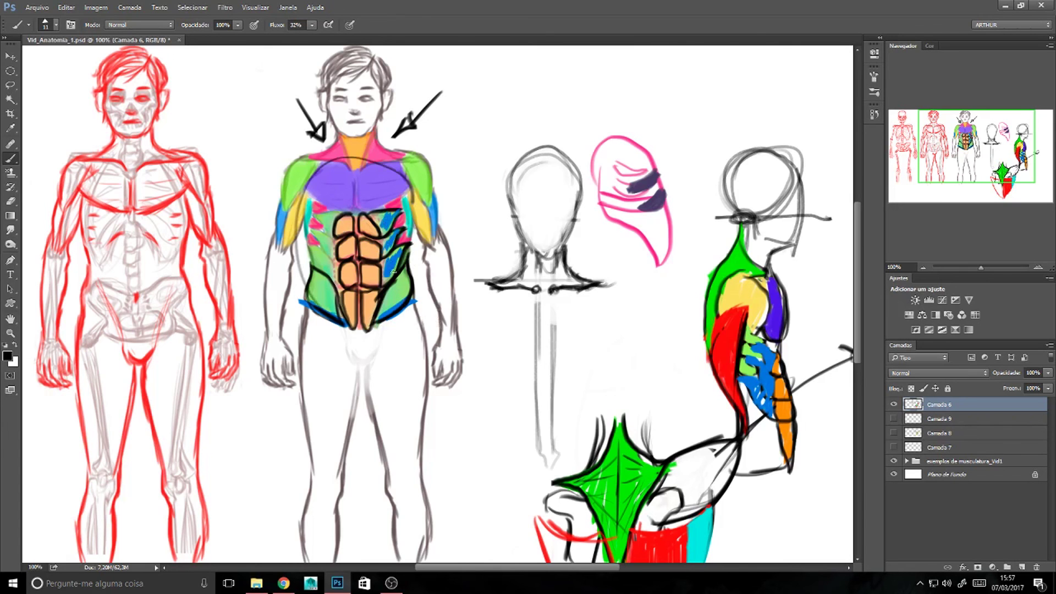
pyautogui.hotkey('ctrl', '-')
pyautogui.hotkey('ctrl', '-')
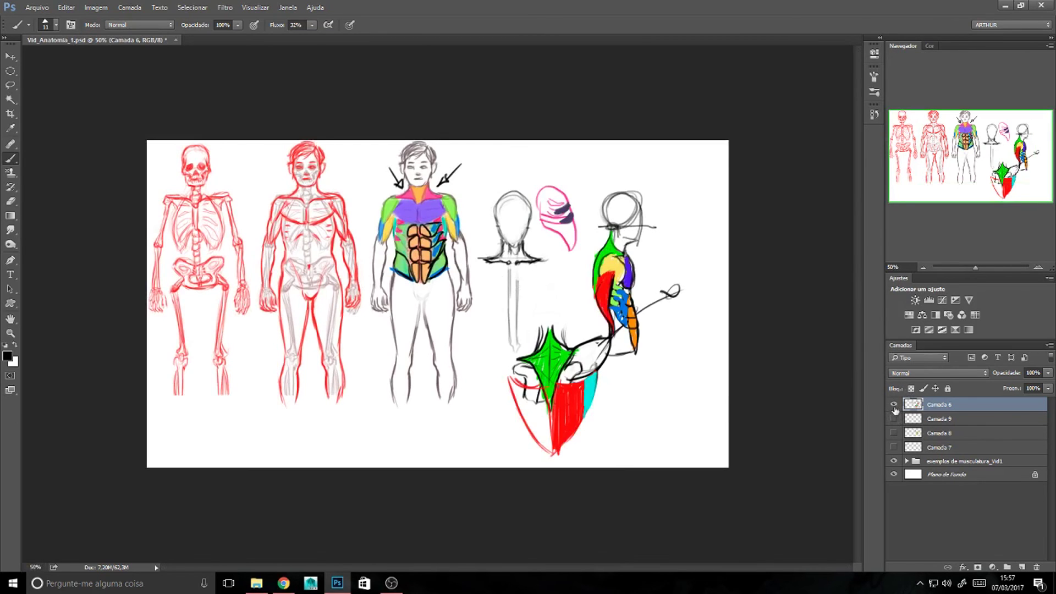
# Replace the sketch layers Camada 6, 9, 8 and 7 with one new empty layer and hide the exemplos de musculatura_Vid1 group.
pyautogui.keyDown('shift'); pyautogui.click(944, 449); pyautogui.keyUp('shift')
pyautogui.press('Delete')
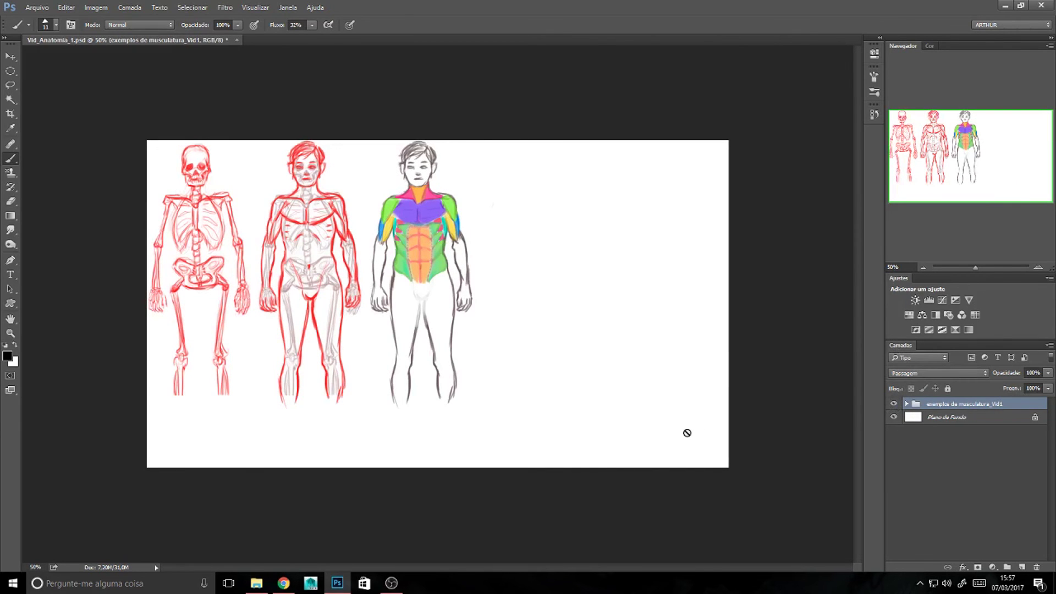
pyautogui.click(894, 404)
pyautogui.hotkey('ctrl', 'shift', 'n')
pyautogui.press('Return')
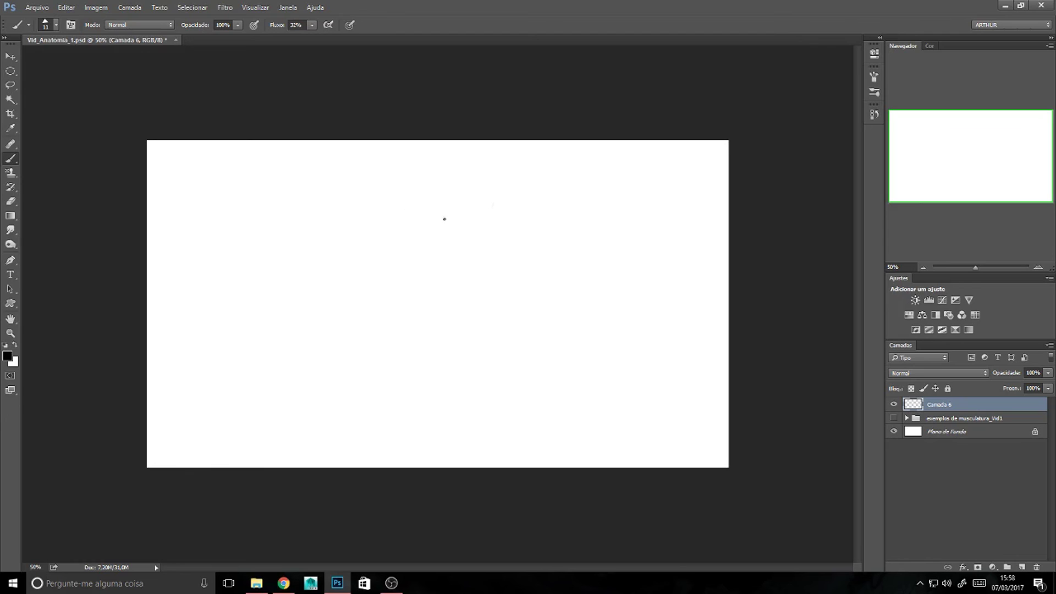
# Sketch an oval head with sloping shoulder muscles, collarbone lines and a chest contour in the upper middle of the canvas.
pyautogui.moveTo(398, 265)
pyautogui.mouseDown()
pyautogui.moveTo(422, 262)
pyautogui.moveTo(392, 260)
pyautogui.moveTo(393, 225)
pyautogui.moveTo(403, 274)
pyautogui.moveTo(412, 273)
pyautogui.moveTo(395, 267)
pyautogui.moveTo(421, 266)
pyautogui.moveTo(391, 265)
pyautogui.moveTo(384, 240)
pyautogui.moveTo(419, 233)
pyautogui.moveTo(423, 260)
pyautogui.moveTo(422, 239)
pyautogui.moveTo(400, 229)
pyautogui.moveTo(395, 269)
pyautogui.mouseUp()
pyautogui.moveTo(391, 233)
pyautogui.mouseDown()
pyautogui.moveTo(418, 231)
pyautogui.moveTo(425, 261)
pyautogui.moveTo(425, 252)
pyautogui.moveTo(400, 269)
pyautogui.mouseUp()
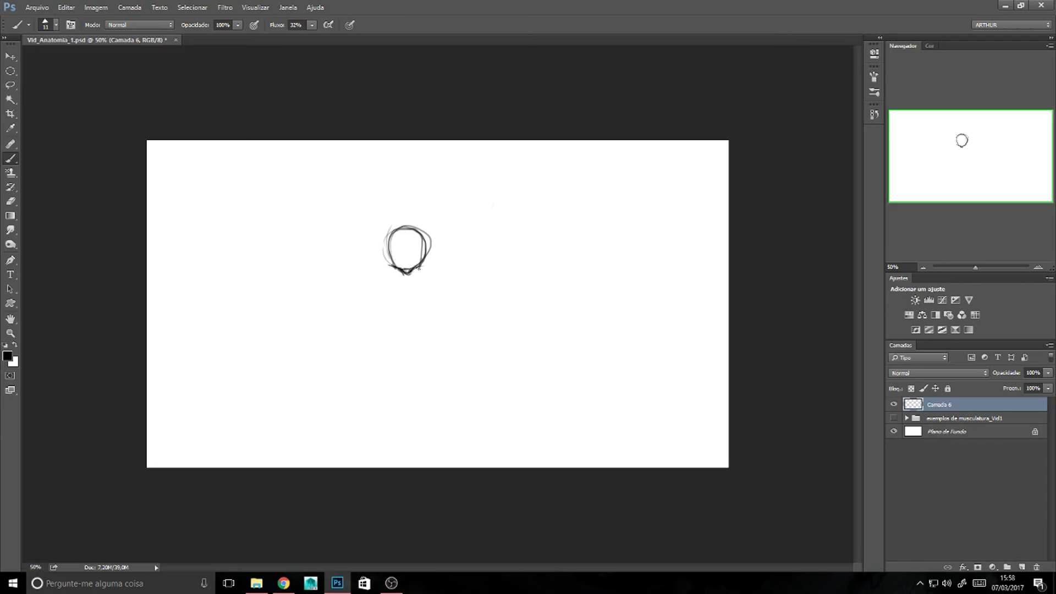
pyautogui.moveTo(445, 260); pyautogui.dragTo(456, 267)
pyautogui.moveTo(388, 254)
pyautogui.mouseDown()
pyautogui.moveTo(356, 281)
pyautogui.moveTo(385, 274)
pyautogui.moveTo(364, 267)
pyautogui.moveTo(464, 264)
pyautogui.mouseUp()
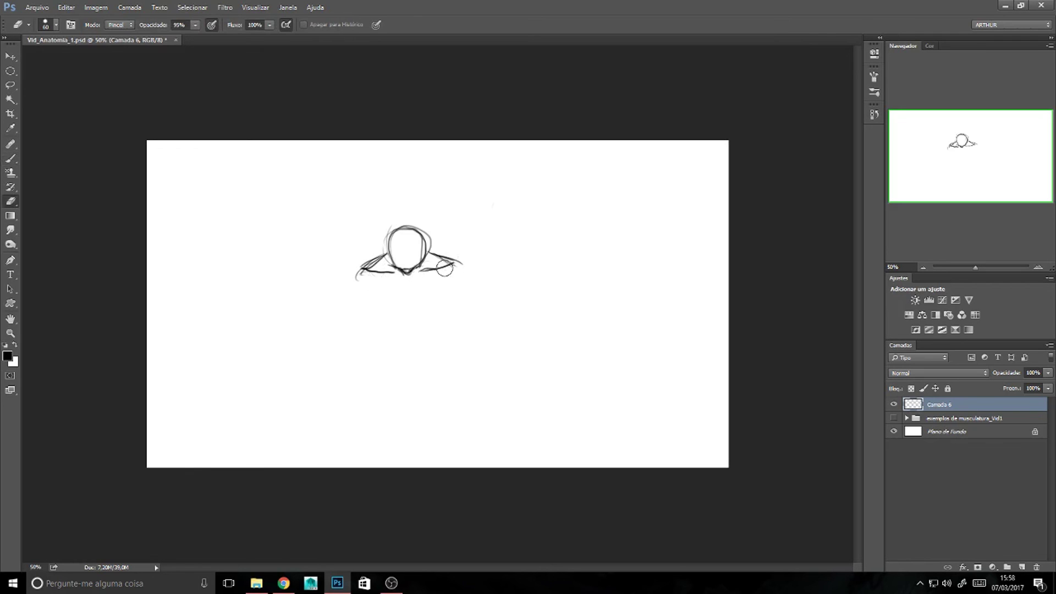
pyautogui.moveTo(425, 247); pyautogui.dragTo(468, 266)
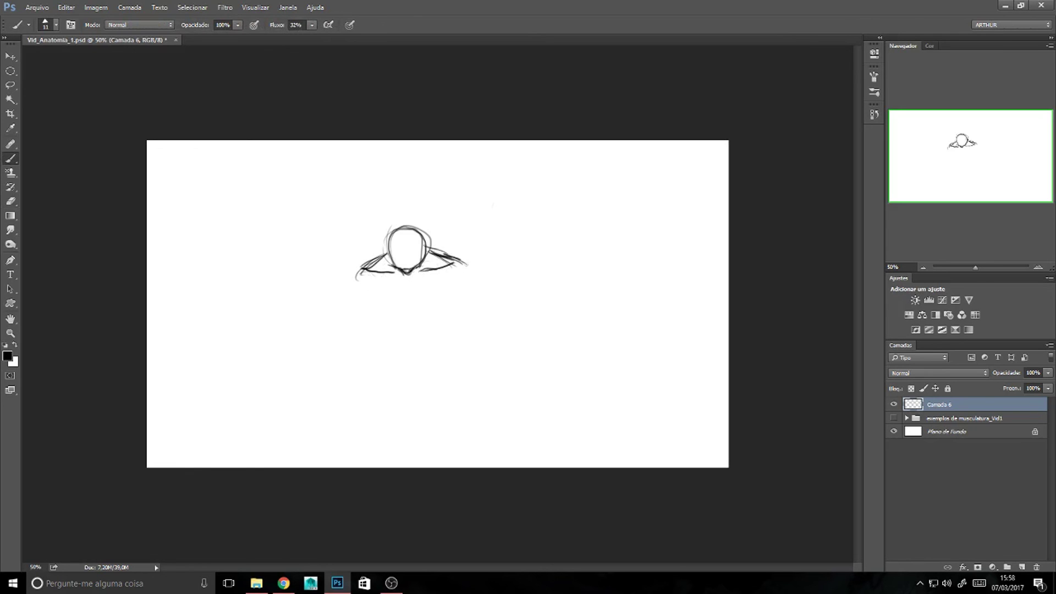
pyautogui.moveTo(385, 253)
pyautogui.mouseDown()
pyautogui.moveTo(344, 273)
pyautogui.moveTo(352, 297)
pyautogui.moveTo(388, 310)
pyautogui.moveTo(456, 273)
pyautogui.mouseUp()
pyautogui.moveTo(364, 282)
pyautogui.mouseDown()
pyautogui.moveTo(424, 296)
pyautogui.moveTo(454, 272)
pyautogui.moveTo(402, 299)
pyautogui.moveTo(413, 303)
pyautogui.mouseUp()
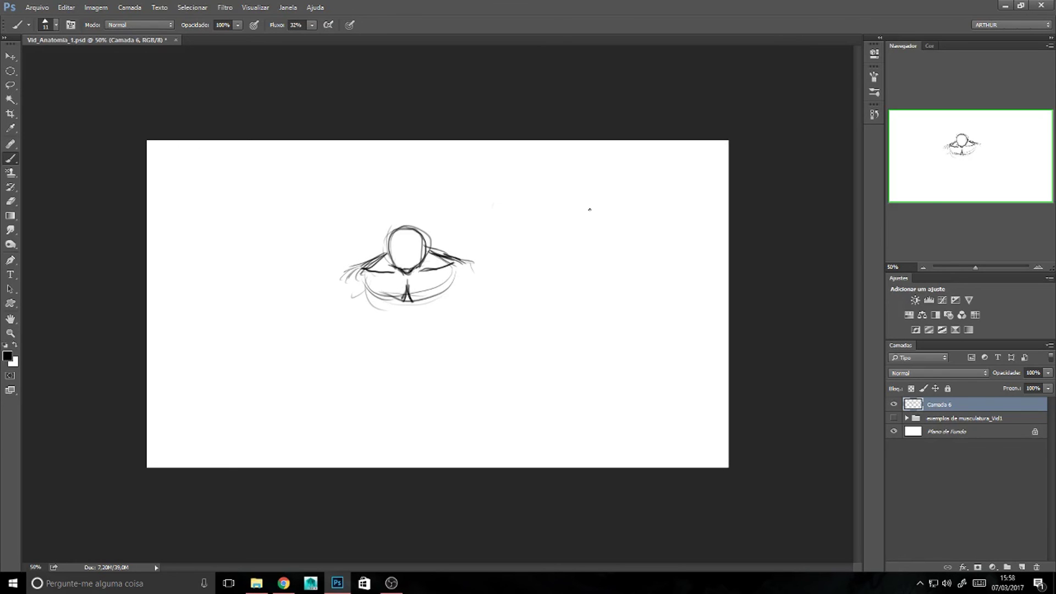
# Sketch a small upper-body figure with head, shoulders, chest, jagged rib muscles and abdomen beside the head-and-shoulders drawing.
pyautogui.moveTo(594, 177)
pyautogui.mouseDown()
pyautogui.moveTo(621, 188)
pyautogui.moveTo(590, 248)
pyautogui.mouseUp()
pyautogui.moveTo(605, 208)
pyautogui.mouseDown()
pyautogui.moveTo(608, 247)
pyautogui.moveTo(628, 212)
pyautogui.moveTo(579, 218)
pyautogui.moveTo(601, 248)
pyautogui.moveTo(627, 224)
pyautogui.moveTo(604, 222)
pyautogui.moveTo(602, 247)
pyautogui.moveTo(563, 233)
pyautogui.moveTo(573, 224)
pyautogui.moveTo(548, 251)
pyautogui.moveTo(551, 214)
pyautogui.moveTo(617, 214)
pyautogui.moveTo(627, 254)
pyautogui.moveTo(614, 271)
pyautogui.moveTo(630, 264)
pyautogui.moveTo(608, 308)
pyautogui.mouseUp()
pyautogui.moveTo(592, 248)
pyautogui.mouseDown()
pyautogui.moveTo(590, 275)
pyautogui.moveTo(608, 302)
pyautogui.mouseUp()
pyautogui.moveTo(605, 251)
pyautogui.mouseDown()
pyautogui.moveTo(606, 277)
pyautogui.moveTo(572, 247)
pyautogui.moveTo(565, 262)
pyautogui.moveTo(588, 300)
pyautogui.mouseUp()
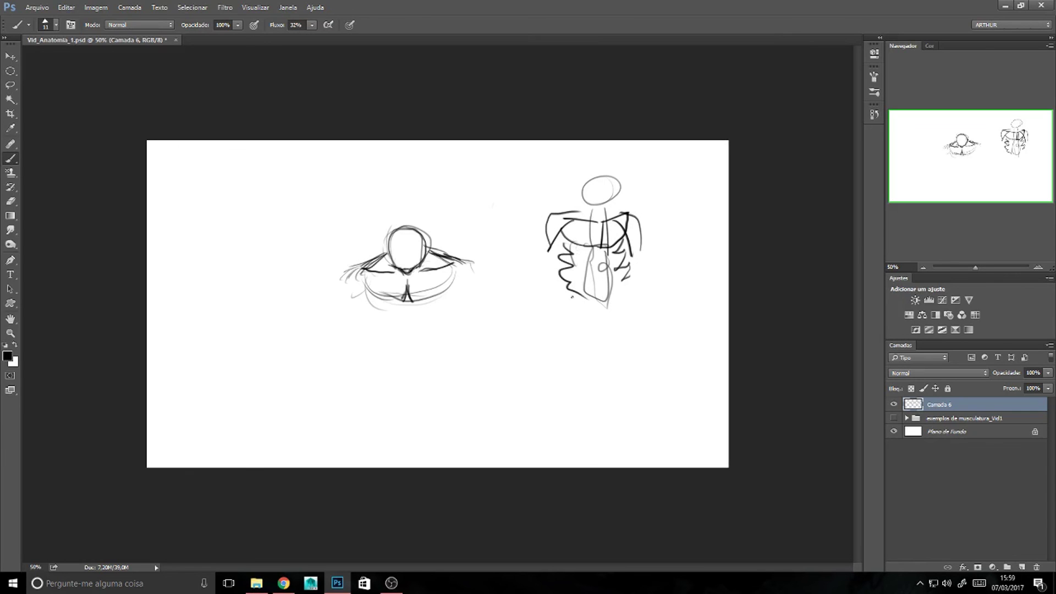
# Erase the small upper-body figure beside the head-and-shoulders drawing.
pyautogui.press('e')
pyautogui.moveTo(611, 267)
pyautogui.mouseDown()
pyautogui.moveTo(564, 258)
pyautogui.moveTo(585, 187)
pyautogui.moveTo(609, 312)
pyautogui.moveTo(547, 224)
pyautogui.moveTo(592, 207)
pyautogui.mouseUp()
pyautogui.moveTo(559, 319)
pyautogui.mouseDown()
pyautogui.moveTo(651, 216)
pyautogui.moveTo(648, 248)
pyautogui.moveTo(615, 199)
pyautogui.moveTo(614, 176)
pyautogui.moveTo(568, 224)
pyautogui.mouseUp()
pyautogui.press('b')
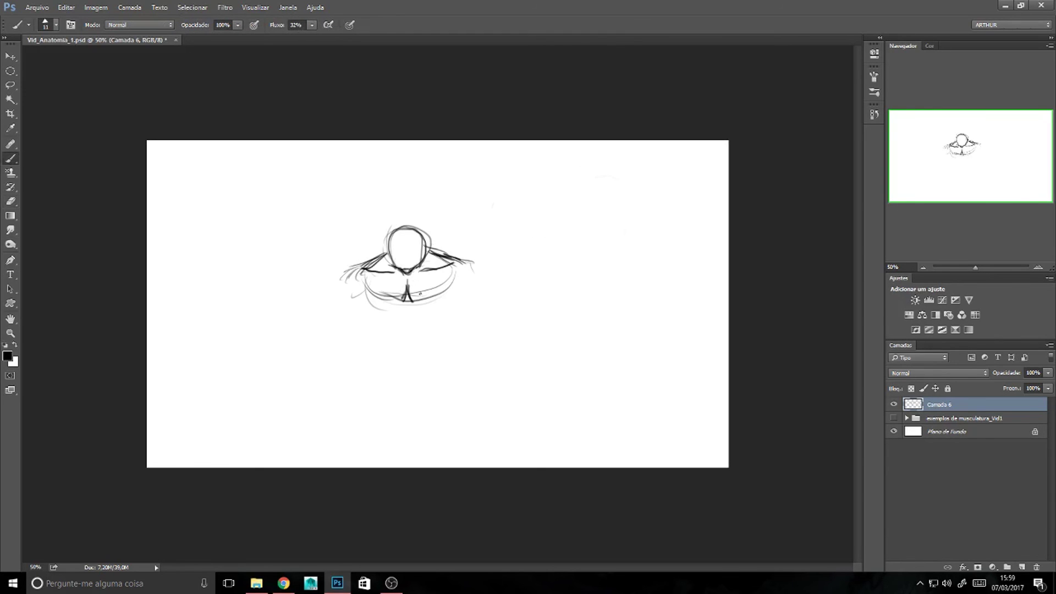
# Reinforce the lower chest contour of the head-and-shoulders sketch, and erase the whole drawing.
pyautogui.moveTo(412, 302); pyautogui.dragTo(459, 287)
pyautogui.moveTo(367, 289); pyautogui.dragTo(407, 303)
pyautogui.moveTo(453, 272); pyautogui.dragTo(424, 304)
pyautogui.press('e')
pyautogui.moveTo(367, 251)
pyautogui.mouseDown()
pyautogui.moveTo(319, 285)
pyautogui.moveTo(385, 291)
pyautogui.moveTo(478, 253)
pyautogui.moveTo(440, 220)
pyautogui.moveTo(389, 234)
pyautogui.mouseUp()
pyautogui.moveTo(458, 268)
pyautogui.mouseDown()
pyautogui.moveTo(390, 316)
pyautogui.moveTo(424, 337)
pyautogui.mouseUp()
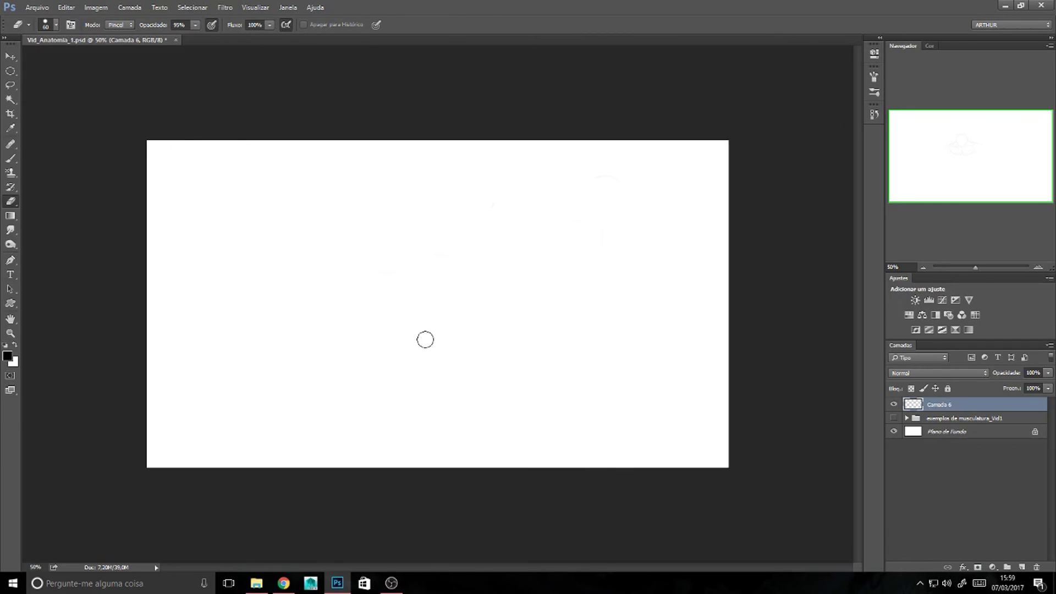
pyautogui.press('b')
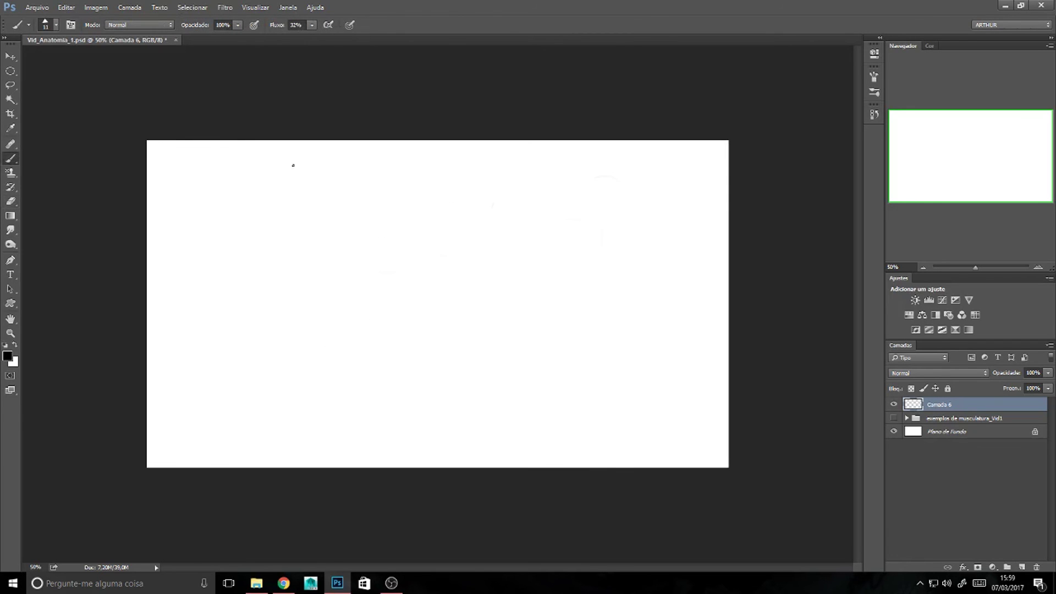
# Sketch a body-proportion figure from six stacked head-sized ovals, adding shoulder lines, a tapering torso and lower-body lines.
pyautogui.moveTo(301, 160); pyautogui.dragTo(311, 197)
pyautogui.moveTo(296, 199)
pyautogui.mouseDown()
pyautogui.moveTo(304, 236)
pyautogui.moveTo(290, 242)
pyautogui.moveTo(290, 401)
pyautogui.moveTo(303, 407)
pyautogui.mouseUp()
pyautogui.moveTo(313, 195)
pyautogui.mouseDown()
pyautogui.moveTo(334, 193)
pyautogui.moveTo(240, 207)
pyautogui.mouseUp()
pyautogui.moveTo(322, 205); pyautogui.dragTo(332, 263)
pyautogui.moveTo(325, 200)
pyautogui.mouseDown()
pyautogui.moveTo(290, 317)
pyautogui.moveTo(254, 215)
pyautogui.moveTo(298, 194)
pyautogui.mouseUp()
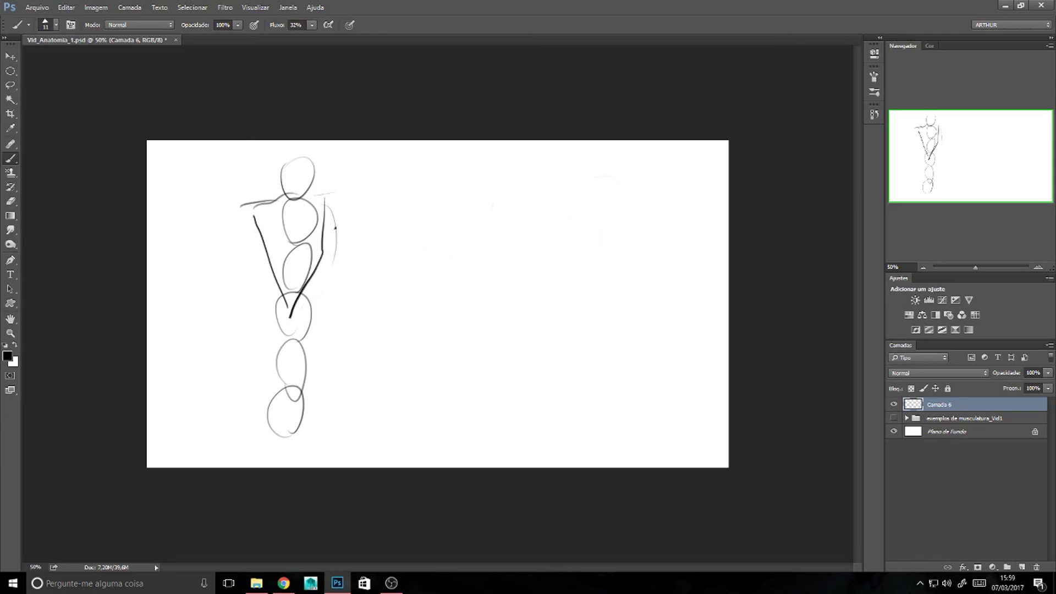
pyautogui.moveTo(312, 281); pyautogui.dragTo(321, 440)
pyautogui.moveTo(291, 312)
pyautogui.mouseDown()
pyautogui.moveTo(318, 422)
pyautogui.moveTo(256, 395)
pyautogui.mouseUp()
pyautogui.moveTo(256, 395); pyautogui.dragTo(282, 293)
# Try some short strokes on the empty canvas beside the proportion figure and undo the latest strokes.
pyautogui.moveTo(446, 251)
pyautogui.mouseDown()
pyautogui.moveTo(472, 212)
pyautogui.moveTo(438, 201)
pyautogui.mouseUp()
pyautogui.moveTo(535, 178)
pyautogui.mouseDown()
pyautogui.moveTo(532, 296)
pyautogui.moveTo(552, 177)
pyautogui.mouseUp()
pyautogui.moveTo(614, 187)
pyautogui.mouseDown()
pyautogui.moveTo(602, 220)
pyautogui.moveTo(637, 180)
pyautogui.mouseUp()
pyautogui.moveTo(620, 236)
pyautogui.mouseDown()
pyautogui.moveTo(615, 383)
pyautogui.moveTo(661, 358)
pyautogui.moveTo(653, 234)
pyautogui.mouseUp()
pyautogui.hotkey('ctrl', 'alt', 'z')
pyautogui.hotkey('ctrl', 'alt', 'z')
pyautogui.hotkey('ctrl', 'alt', 'z')
pyautogui.hotkey('ctrl', 'alt', 'z')
pyautogui.hotkey('ctrl', 'alt', 'z')
pyautogui.hotkey('ctrl', 'alt', 'z')
pyautogui.hotkey('ctrl', 'alt', 'z')
# Erase the stacked-oval proportion figure and its faint leftover lines from the canvas.
pyautogui.press('e')
pyautogui.moveTo(266, 273)
pyautogui.mouseDown()
pyautogui.moveTo(263, 169)
pyautogui.moveTo(296, 221)
pyautogui.moveTo(308, 451)
pyautogui.moveTo(278, 424)
pyautogui.moveTo(266, 381)
pyautogui.moveTo(266, 304)
pyautogui.moveTo(287, 215)
pyautogui.mouseUp()
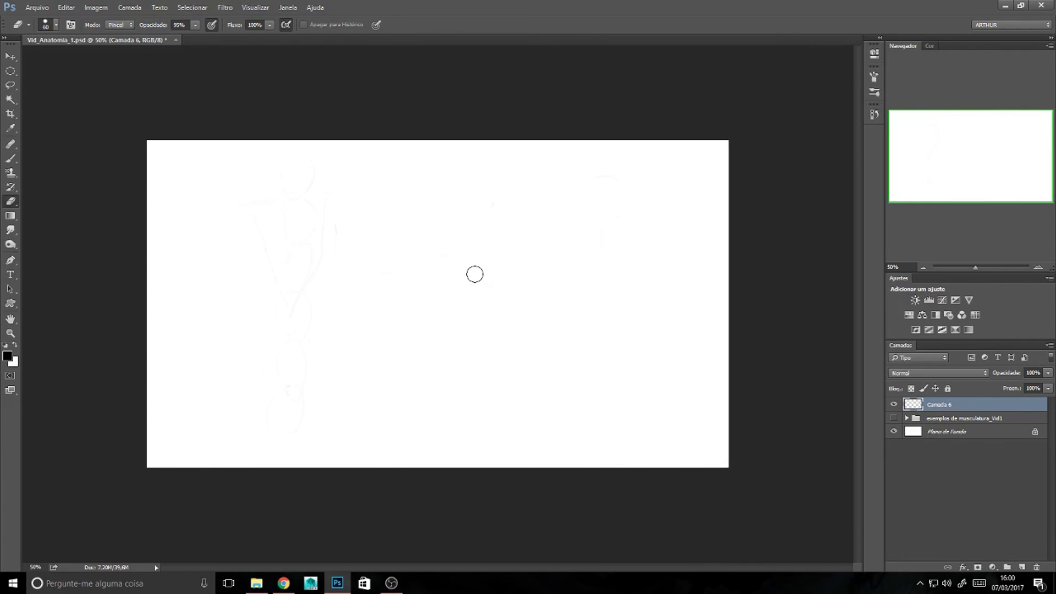
pyautogui.press('b')
pyautogui.press('e')
pyautogui.moveTo(264, 193)
pyautogui.mouseDown()
pyautogui.moveTo(340, 240)
pyautogui.moveTo(282, 170)
pyautogui.moveTo(254, 197)
pyautogui.moveTo(254, 305)
pyautogui.moveTo(311, 318)
pyautogui.mouseUp()
pyautogui.press('b')
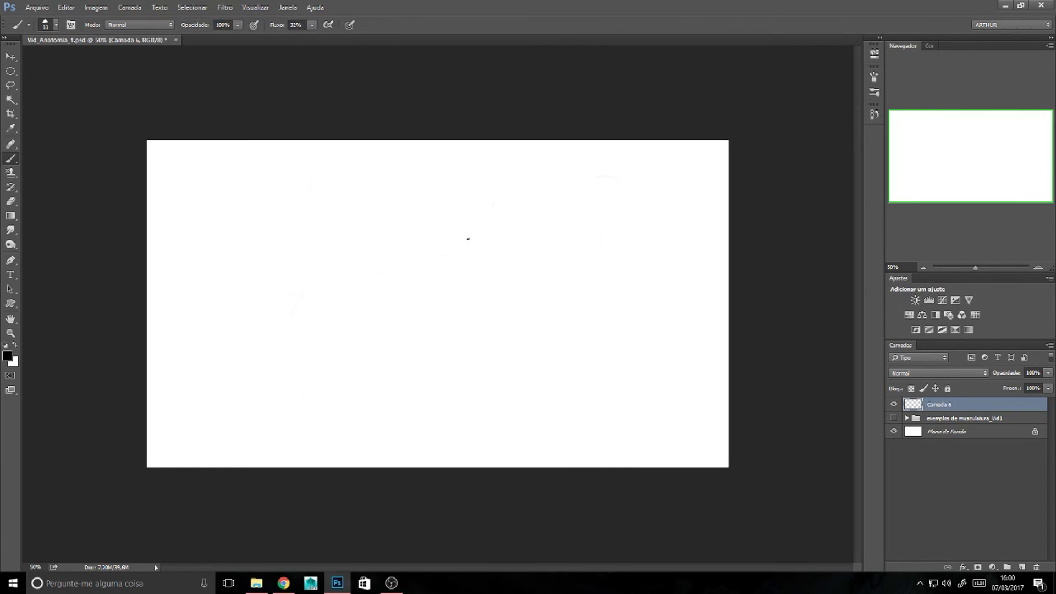
# Sketch a large front-view head with a rounded skull, jaw, chin, eyes and nose, undoing the last stray stroke.
pyautogui.moveTo(347, 259)
pyautogui.mouseDown()
pyautogui.moveTo(481, 217)
pyautogui.moveTo(342, 219)
pyautogui.mouseUp()
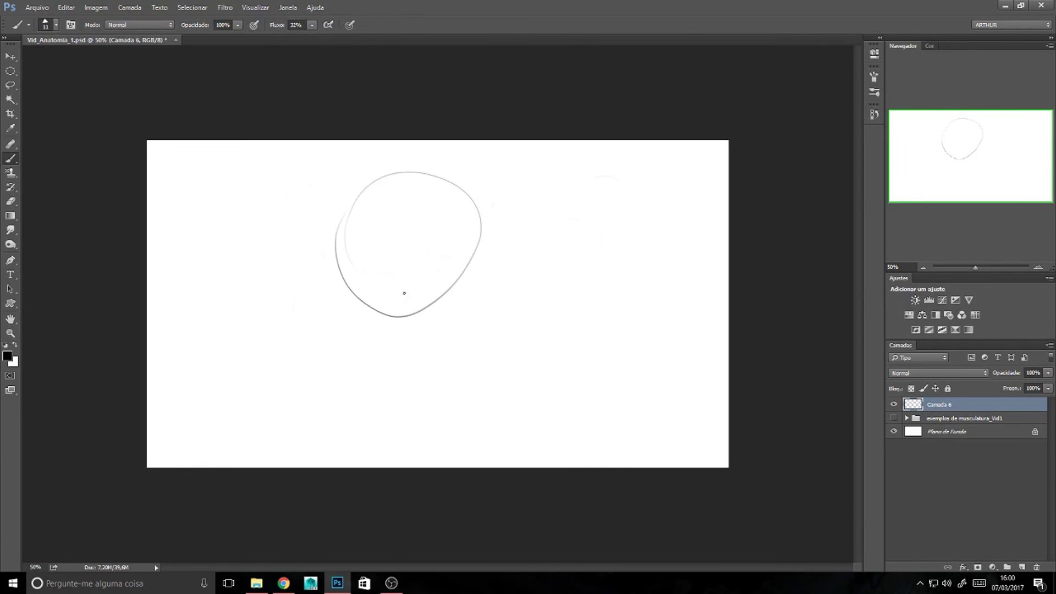
pyautogui.moveTo(336, 258); pyautogui.dragTo(388, 335)
pyautogui.moveTo(361, 300); pyautogui.dragTo(402, 329)
pyautogui.moveTo(474, 260); pyautogui.dragTo(414, 336)
pyautogui.moveTo(460, 284); pyautogui.dragTo(414, 333)
pyautogui.moveTo(395, 288)
pyautogui.mouseDown()
pyautogui.moveTo(418, 289)
pyautogui.moveTo(451, 258)
pyautogui.moveTo(355, 260)
pyautogui.moveTo(381, 264)
pyautogui.moveTo(384, 281)
pyautogui.mouseUp()
pyautogui.moveTo(423, 247)
pyautogui.mouseDown()
pyautogui.moveTo(422, 284)
pyautogui.moveTo(388, 267)
pyautogui.mouseUp()
pyautogui.hotkey('ctrl', 'z')
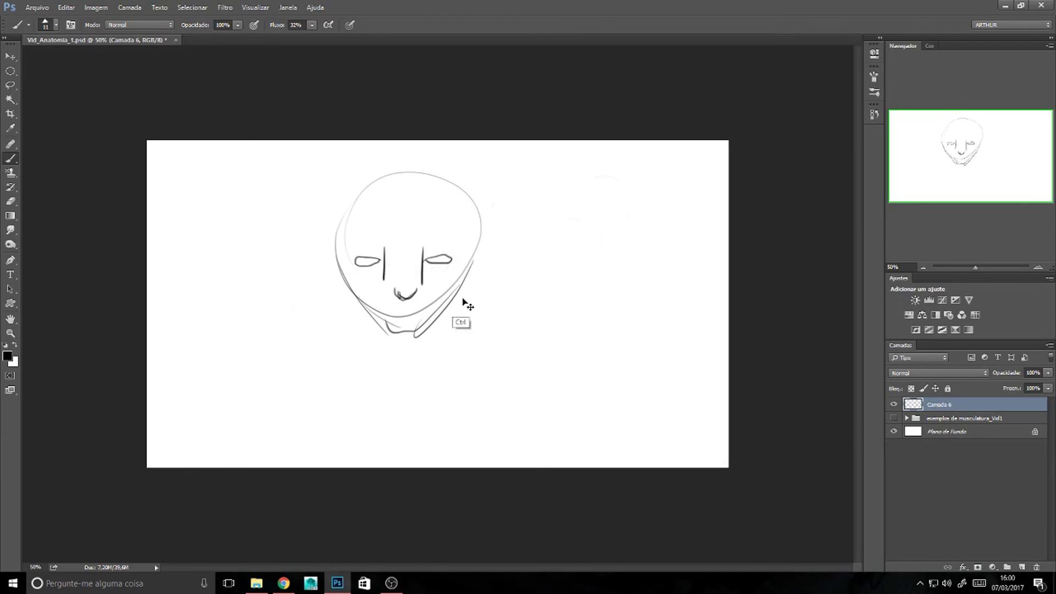
# Sketch a second rounded head in side view beside the front-view head, with eye shapes and a pointed nose.
pyautogui.moveTo(608, 228); pyautogui.dragTo(511, 316)
pyautogui.moveTo(622, 247); pyautogui.dragTo(542, 352)
pyautogui.moveTo(507, 314)
pyautogui.mouseDown()
pyautogui.moveTo(594, 226)
pyautogui.moveTo(575, 350)
pyautogui.mouseUp()
pyautogui.moveTo(603, 299)
pyautogui.mouseDown()
pyautogui.moveTo(624, 335)
pyautogui.moveTo(592, 342)
pyautogui.mouseUp()
pyautogui.moveTo(548, 292)
pyautogui.mouseDown()
pyautogui.moveTo(623, 290)
pyautogui.moveTo(601, 284)
pyautogui.mouseUp()
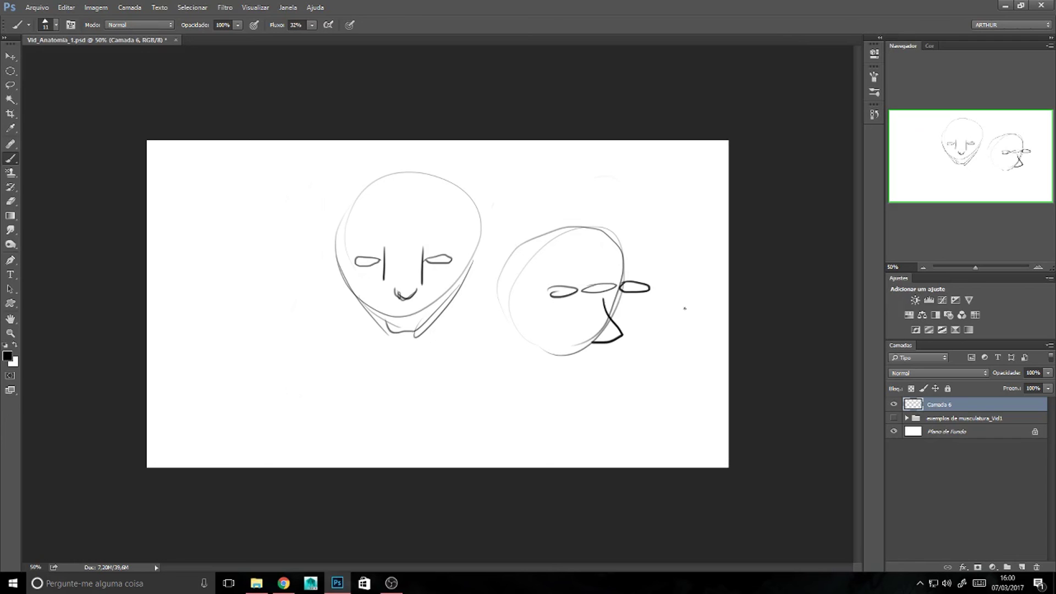
# Erase both the side-view and front-view head sketches to clear the canvas.
pyautogui.hotkey('ctrl', 'z')
pyautogui.press('e')
pyautogui.moveTo(625, 323)
pyautogui.mouseDown()
pyautogui.moveTo(606, 358)
pyautogui.moveTo(594, 337)
pyautogui.moveTo(667, 266)
pyautogui.moveTo(581, 348)
pyautogui.moveTo(625, 238)
pyautogui.moveTo(533, 243)
pyautogui.moveTo(540, 233)
pyautogui.moveTo(514, 304)
pyautogui.moveTo(583, 356)
pyautogui.moveTo(601, 240)
pyautogui.mouseUp()
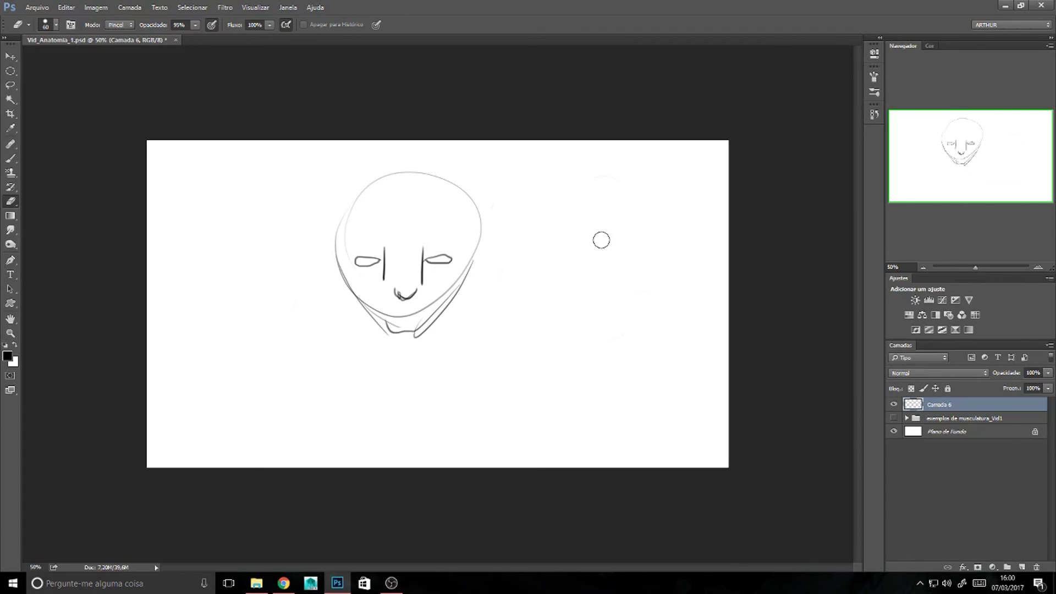
pyautogui.moveTo(349, 245)
pyautogui.mouseDown()
pyautogui.moveTo(354, 200)
pyautogui.moveTo(346, 236)
pyautogui.moveTo(398, 324)
pyautogui.moveTo(370, 300)
pyautogui.moveTo(391, 254)
pyautogui.moveTo(422, 228)
pyautogui.moveTo(431, 325)
pyautogui.moveTo(493, 220)
pyautogui.moveTo(457, 183)
pyautogui.moveTo(352, 231)
pyautogui.moveTo(412, 314)
pyautogui.moveTo(455, 248)
pyautogui.moveTo(463, 316)
pyautogui.moveTo(475, 272)
pyautogui.mouseUp()
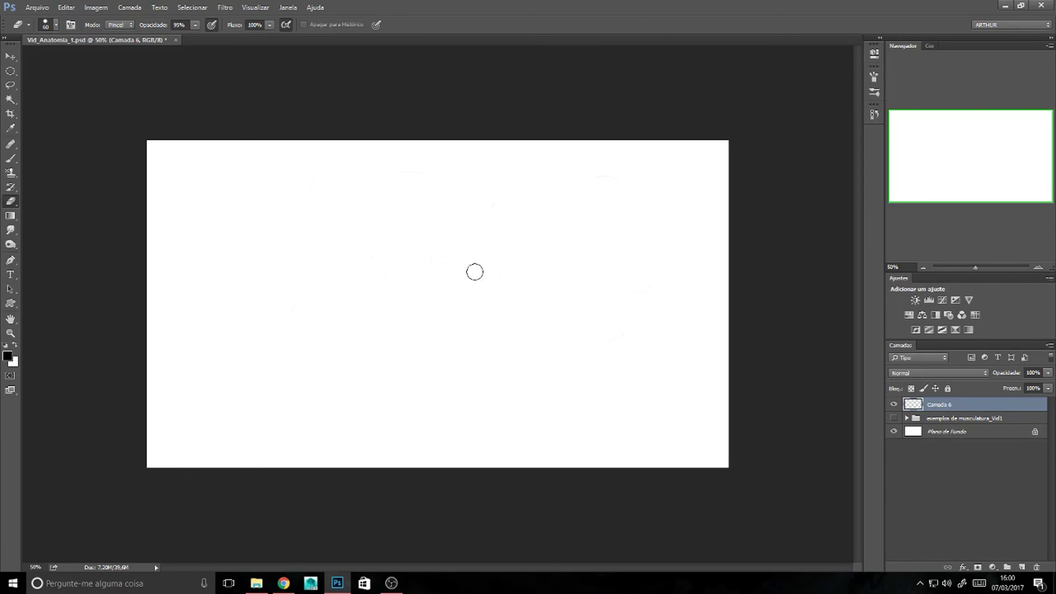
pyautogui.press('b')
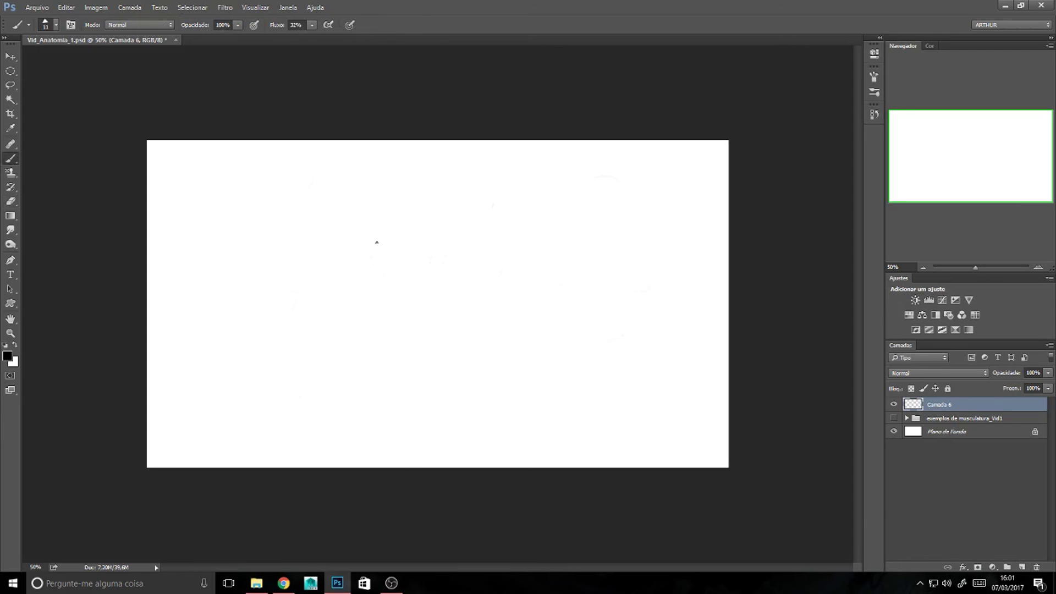
# Draw a few rough strokes in the middle of the canvas and erase them along with leftover traces.
pyautogui.moveTo(435, 283)
pyautogui.mouseDown()
pyautogui.moveTo(420, 323)
pyautogui.moveTo(444, 310)
pyautogui.mouseUp()
pyautogui.moveTo(415, 276); pyautogui.dragTo(446, 275)
pyautogui.moveTo(381, 277)
pyautogui.mouseDown()
pyautogui.moveTo(359, 265)
pyautogui.moveTo(394, 303)
pyautogui.moveTo(406, 296)
pyautogui.moveTo(409, 333)
pyautogui.moveTo(442, 312)
pyautogui.moveTo(426, 348)
pyautogui.moveTo(390, 361)
pyautogui.mouseUp()
pyautogui.moveTo(352, 309)
pyautogui.mouseDown()
pyautogui.moveTo(367, 352)
pyautogui.moveTo(399, 364)
pyautogui.mouseUp()
pyautogui.press('e')
pyautogui.moveTo(333, 245)
pyautogui.mouseDown()
pyautogui.moveTo(354, 256)
pyautogui.moveTo(372, 207)
pyautogui.moveTo(334, 243)
pyautogui.moveTo(433, 227)
pyautogui.moveTo(412, 204)
pyautogui.moveTo(446, 232)
pyautogui.moveTo(428, 218)
pyautogui.moveTo(449, 245)
pyautogui.moveTo(452, 282)
pyautogui.moveTo(409, 348)
pyautogui.moveTo(371, 350)
pyautogui.moveTo(364, 261)
pyautogui.moveTo(360, 297)
pyautogui.moveTo(350, 291)
pyautogui.moveTo(349, 228)
pyautogui.moveTo(368, 363)
pyautogui.moveTo(385, 376)
pyautogui.moveTo(406, 357)
pyautogui.moveTo(441, 264)
pyautogui.moveTo(434, 311)
pyautogui.moveTo(378, 360)
pyautogui.moveTo(352, 257)
pyautogui.moveTo(384, 279)
pyautogui.moveTo(472, 278)
pyautogui.moveTo(365, 333)
pyautogui.moveTo(373, 342)
pyautogui.moveTo(421, 264)
pyautogui.mouseUp()
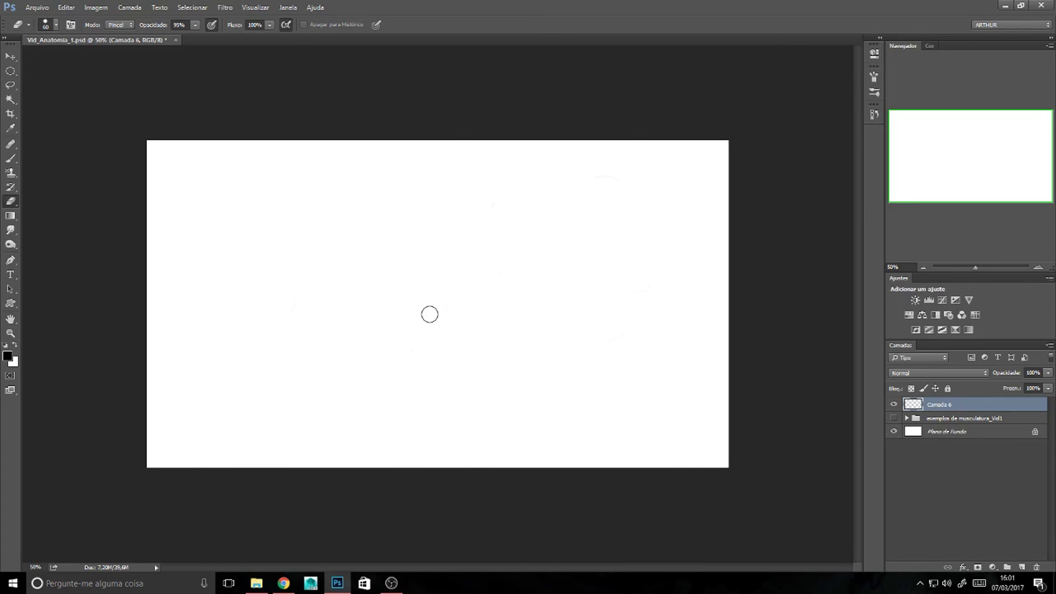
pyautogui.press('b')
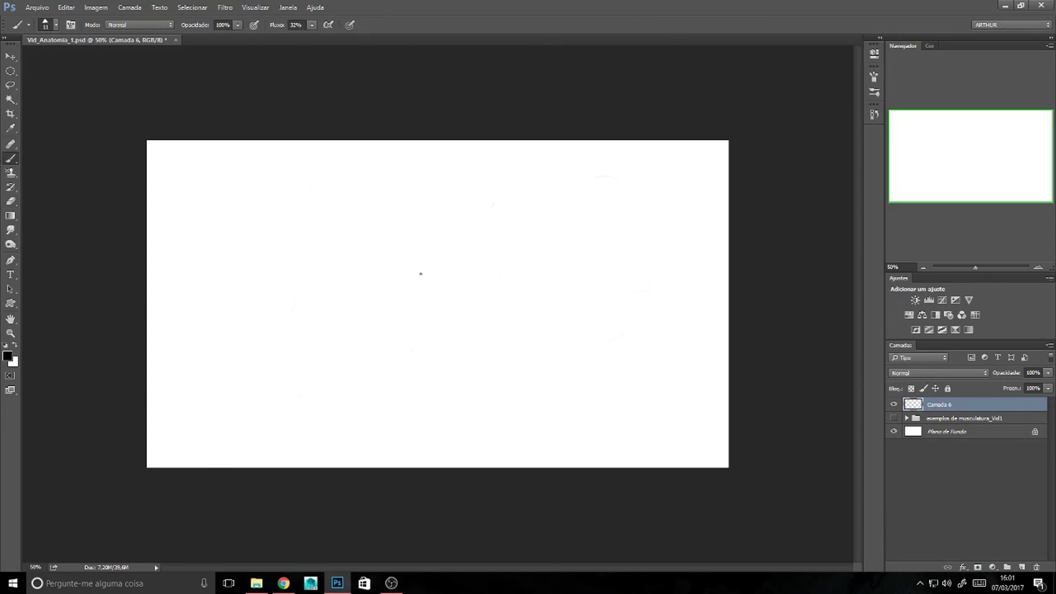
pyautogui.press('e')
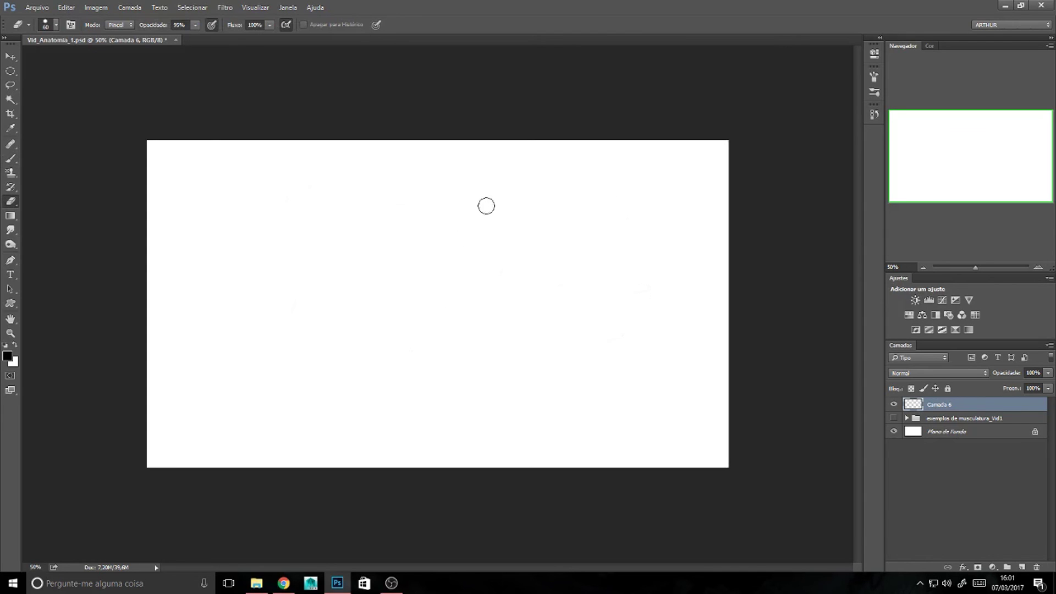
pyautogui.press('b')
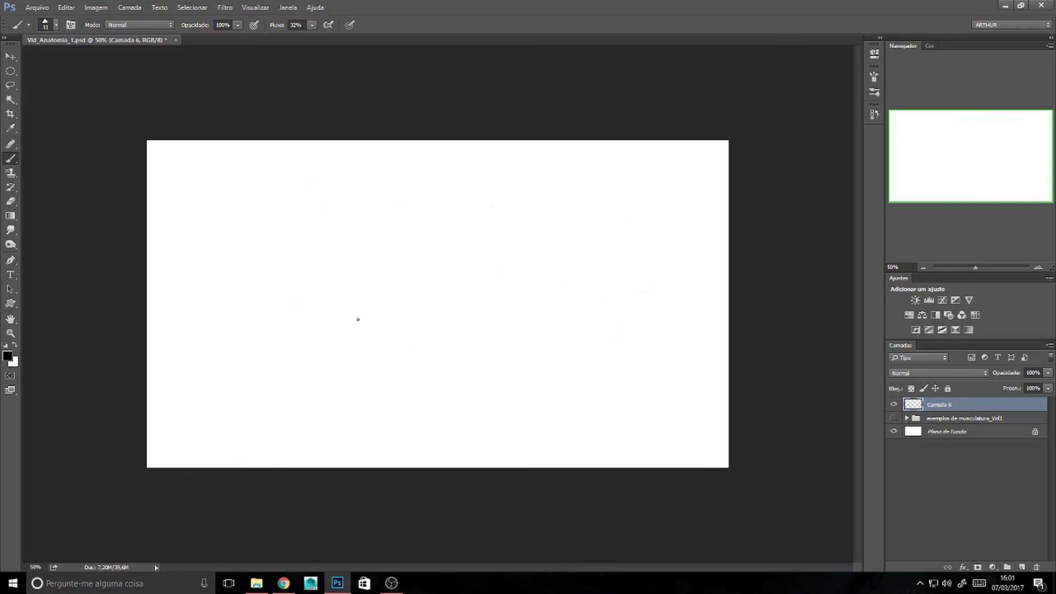
# Show the exemplos de musculatura_Vid1 group again, activate the Move tool and switch to OBS.
pyautogui.click(894, 418)
pyautogui.press('v')
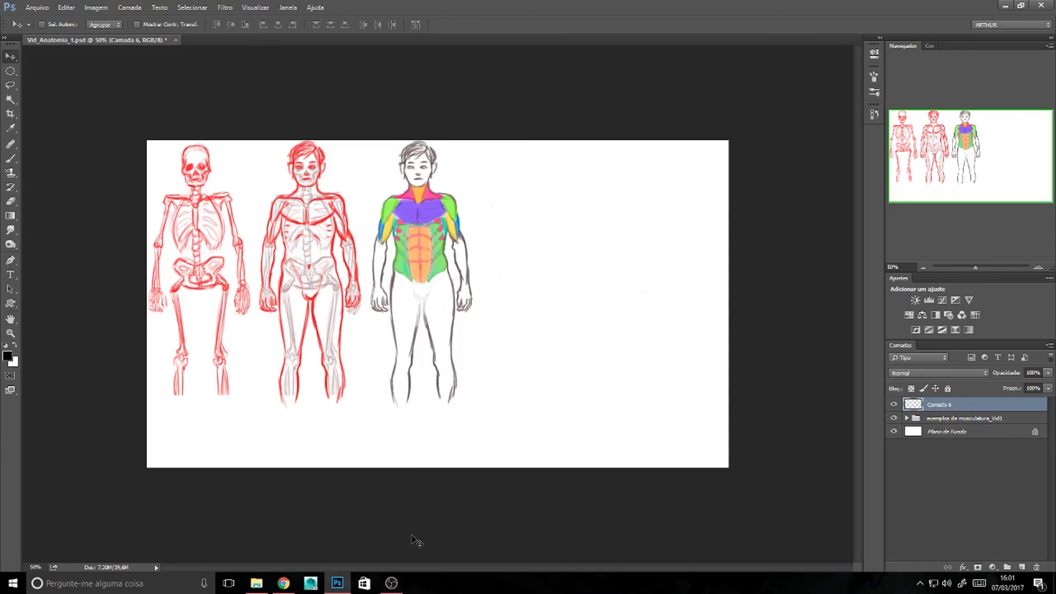
pyautogui.click(394, 589)
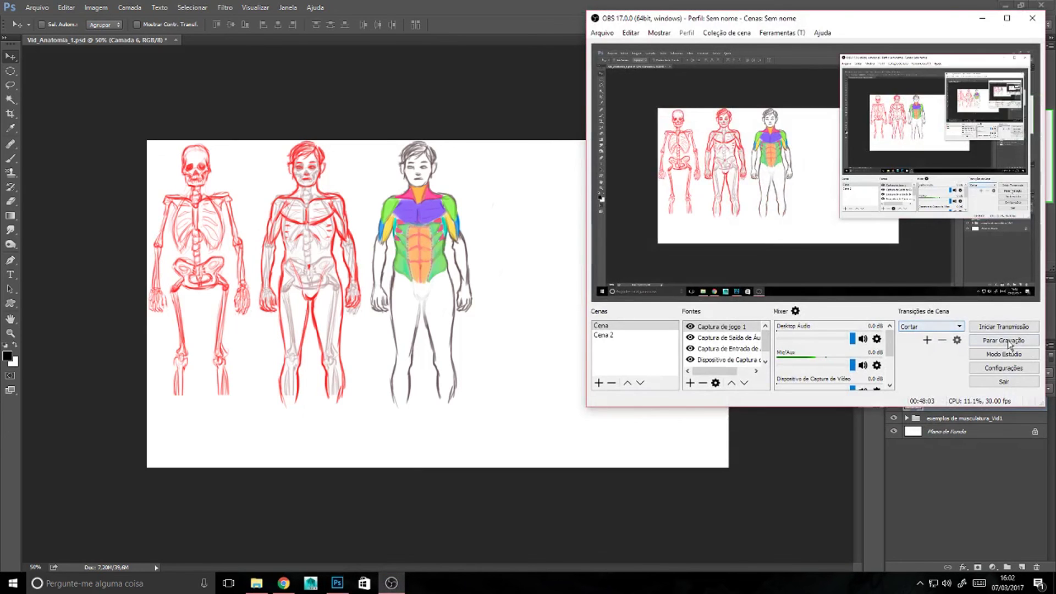